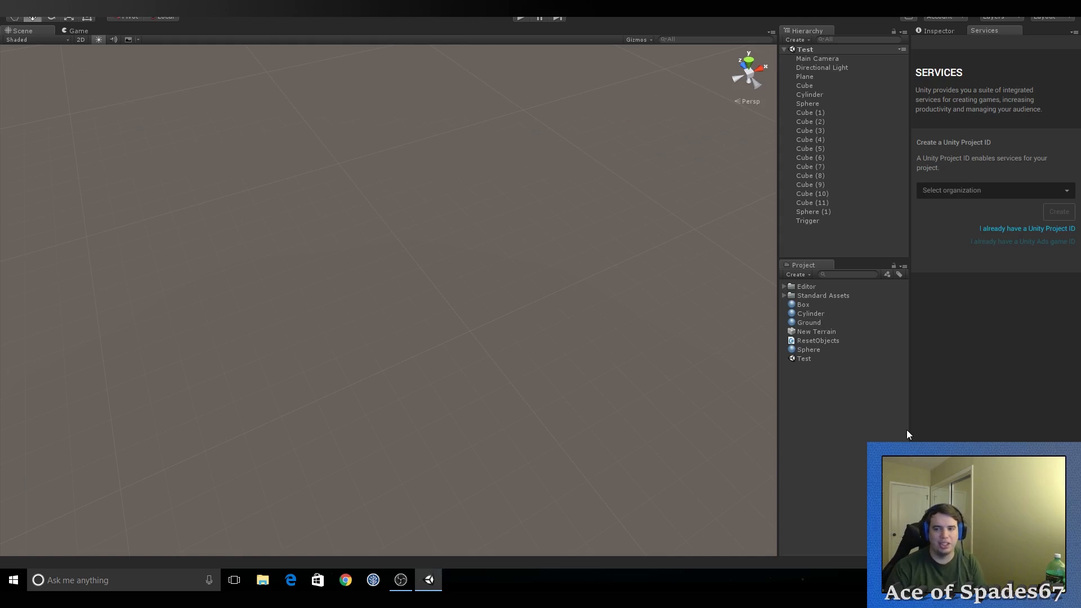
Show the Inspector and frame the Trigger object so the block structure on the green plane is in view
click(939, 32)
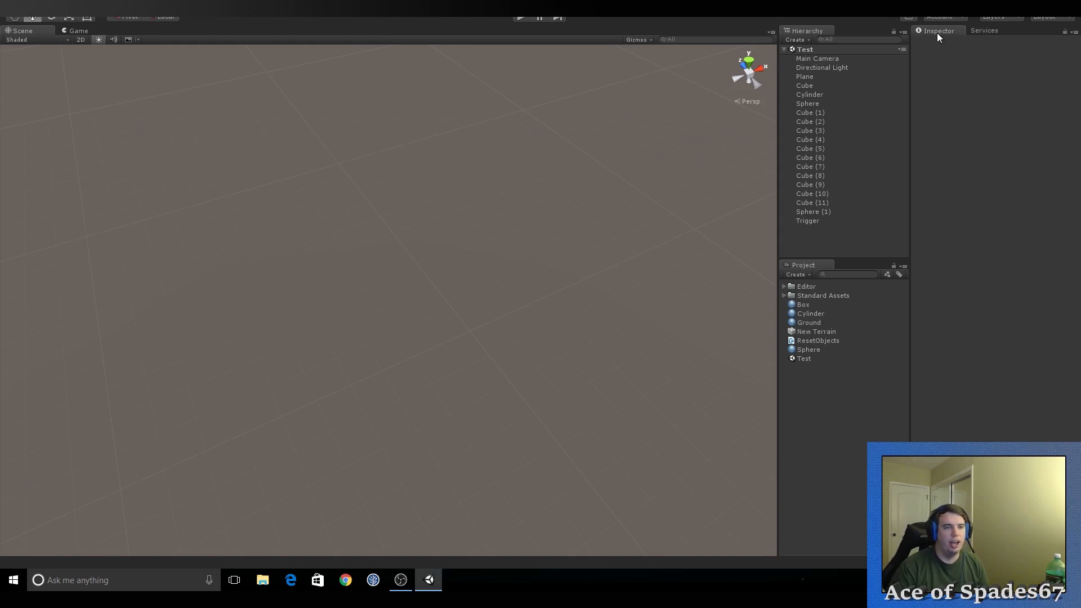
double_click(817, 221)
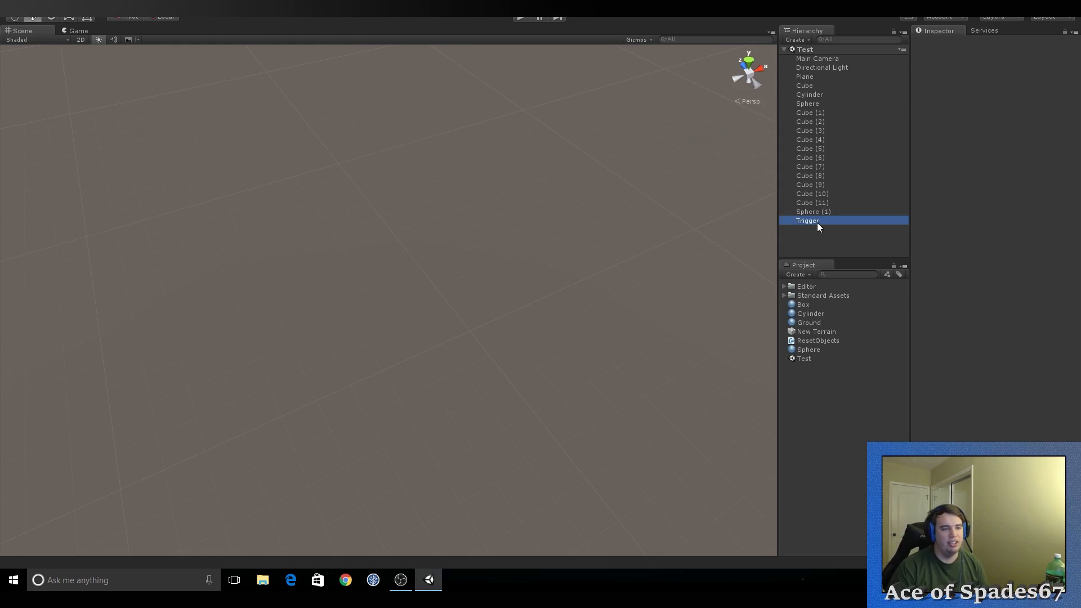
right_drag(539, 285, 449, 207)
key(s)
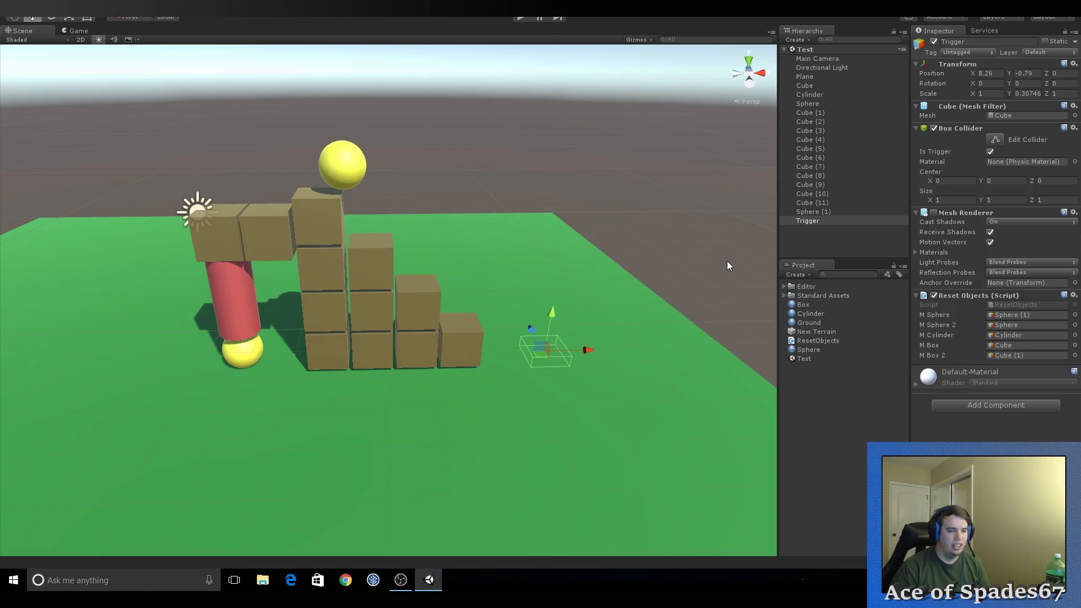
Delete the New Terrain asset from the project
mouse_move(832, 336)
mouse_down()
mouse_move(842, 238)
mouse_move(831, 318)
mouse_up()
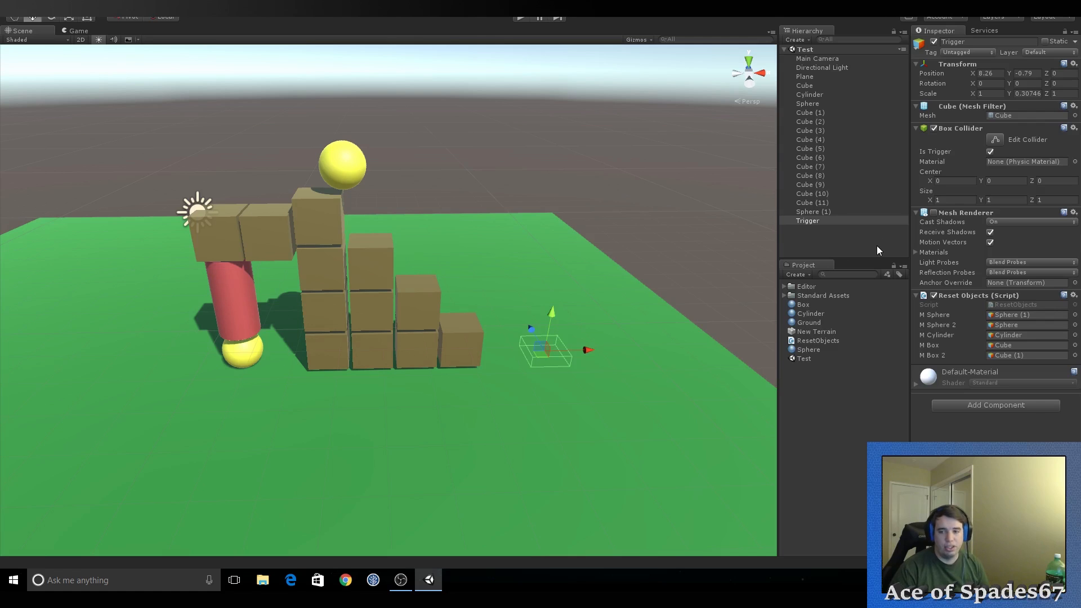
click(823, 332)
key(Delete)
key(Return)
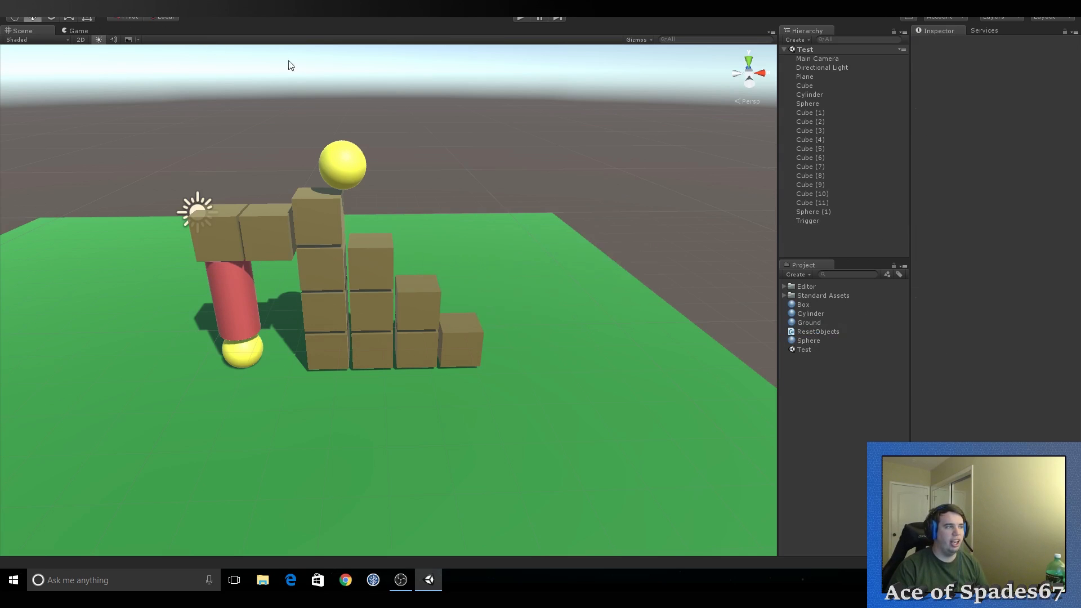
Add a new Terrain 3D object to the scene and frame it beside the block structure
click(83, 3)
mouse_move(135, 41)
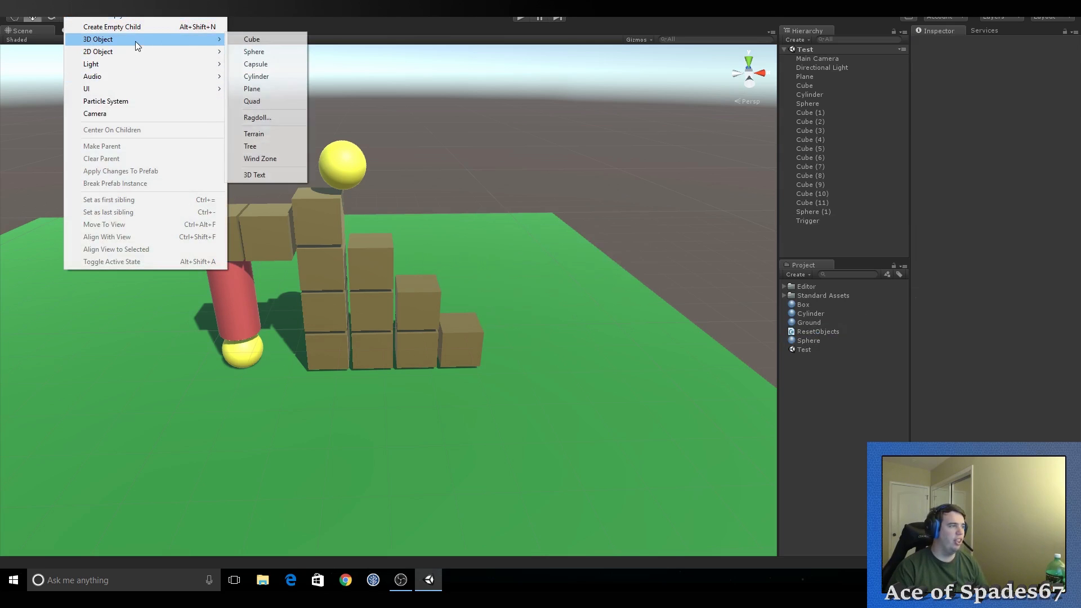
click(254, 133)
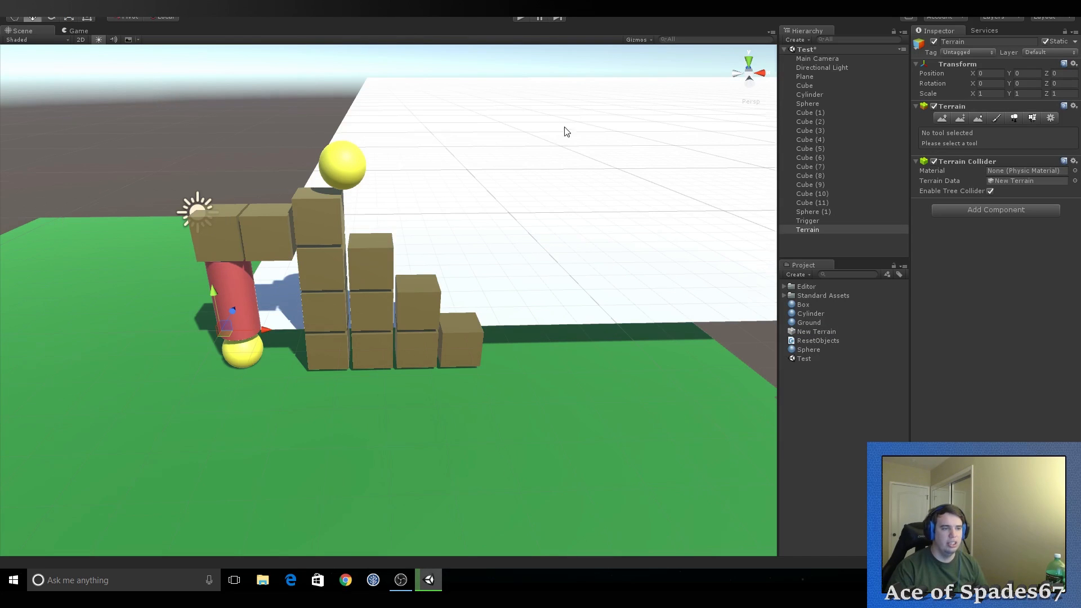
key(f)
right_drag(614, 60, 646, 114)
key(s)
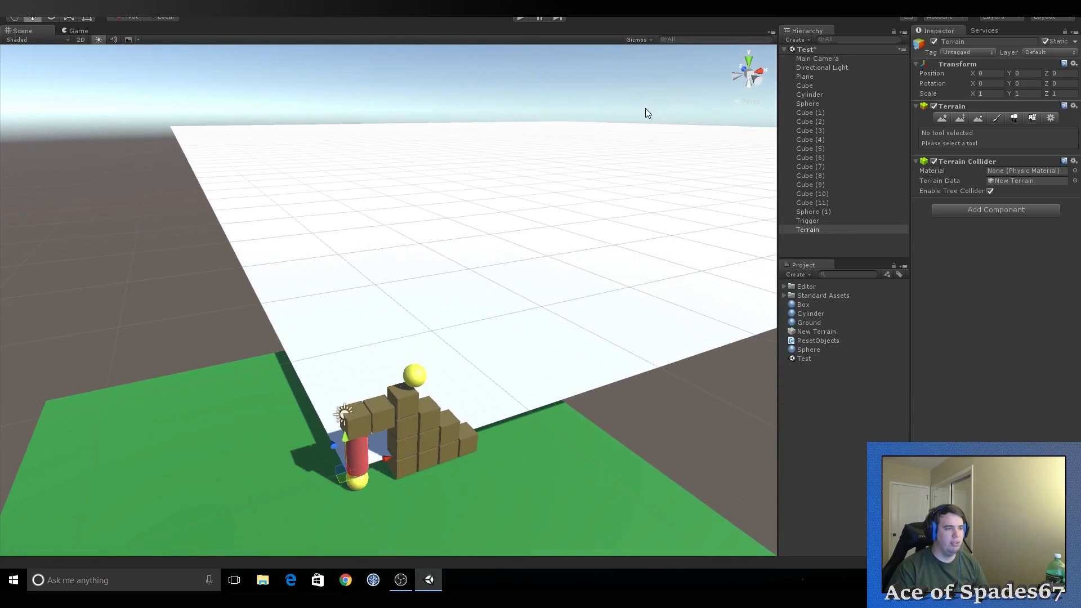
click(823, 230)
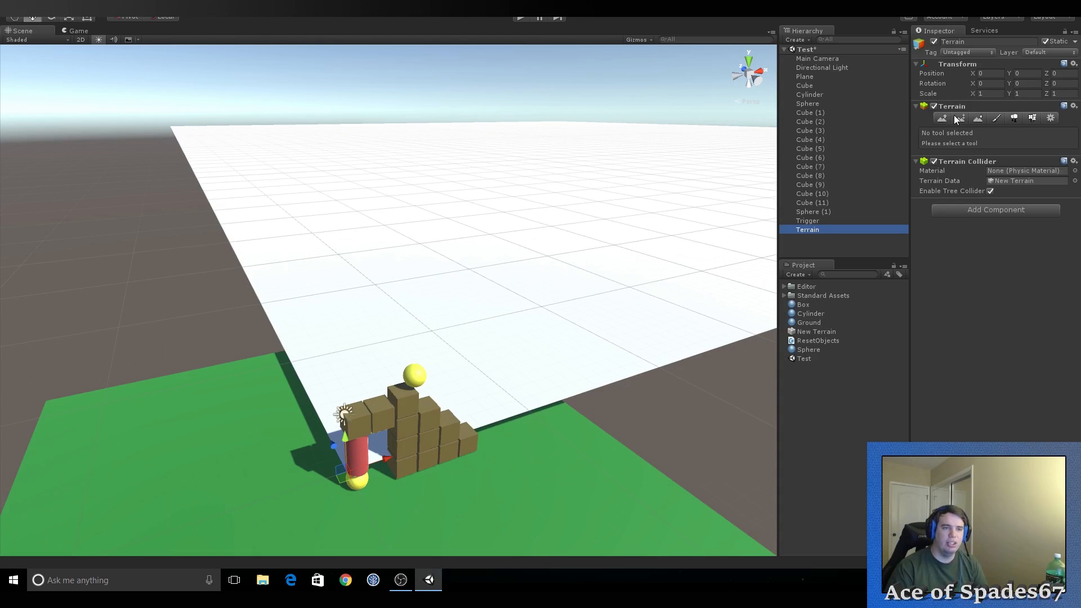
In the terrain settings, set the terrain width and length to 200
click(1051, 119)
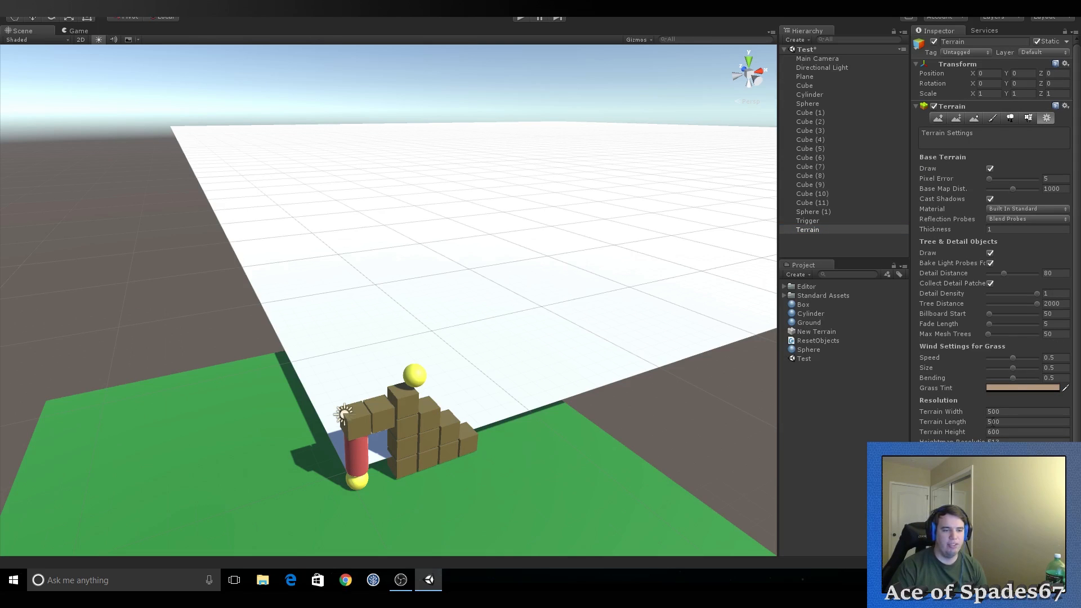
key(Home)
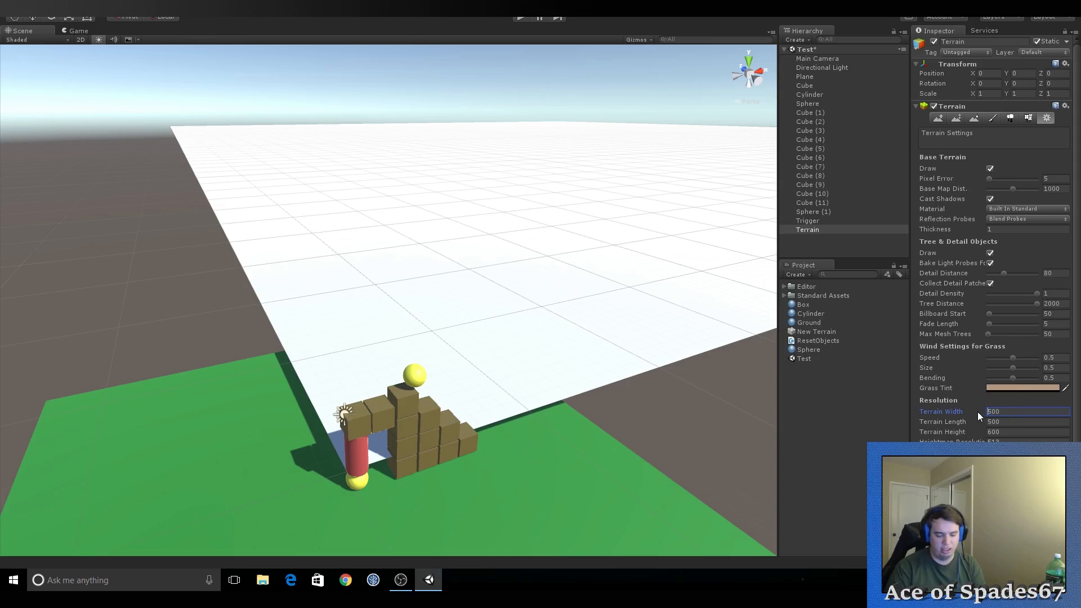
text(20)
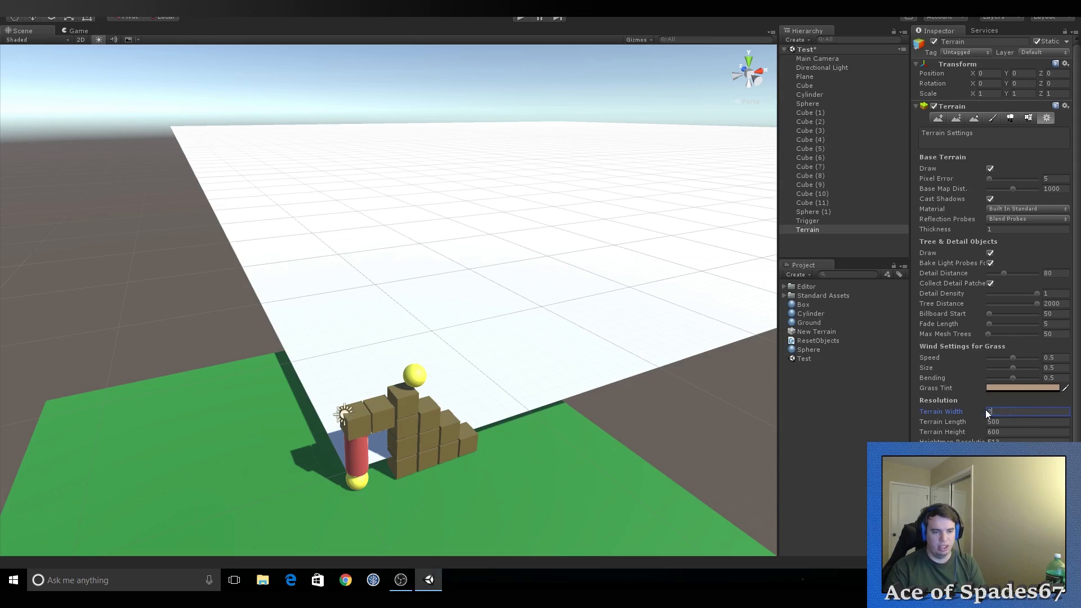
click(992, 422)
text(200)
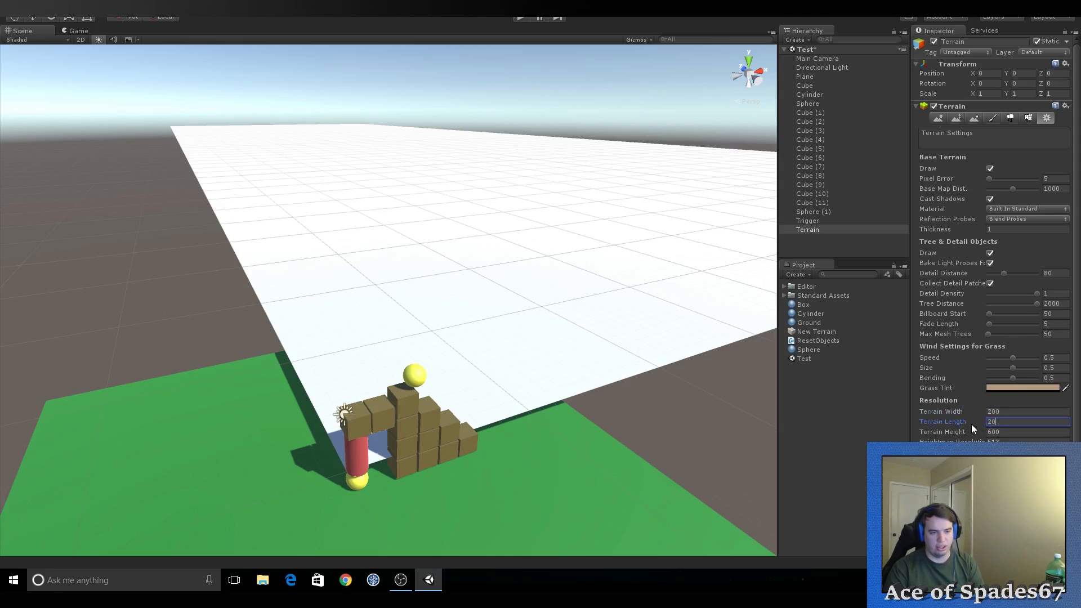
key(Return)
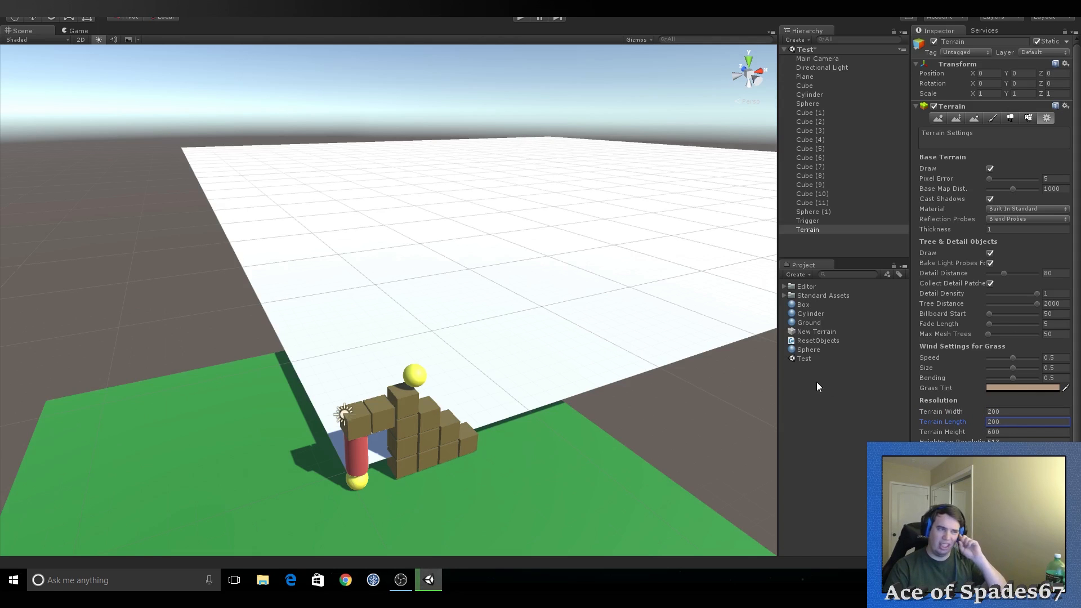
right_drag(607, 293, 580, 255)
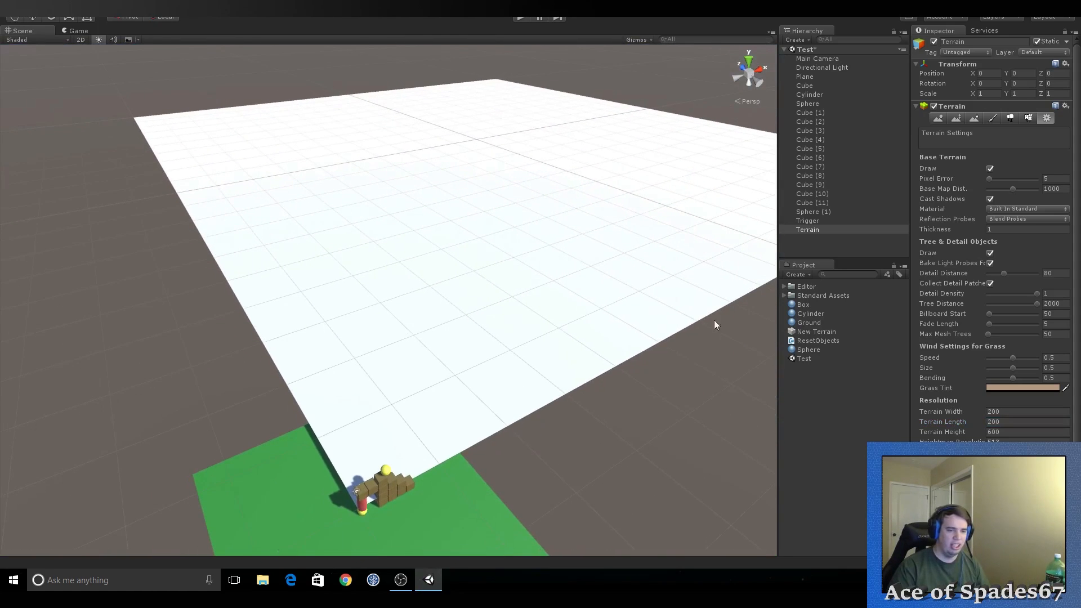
Set the terrain width and length to 125
click(1004, 408)
text(125)
key(Tab)
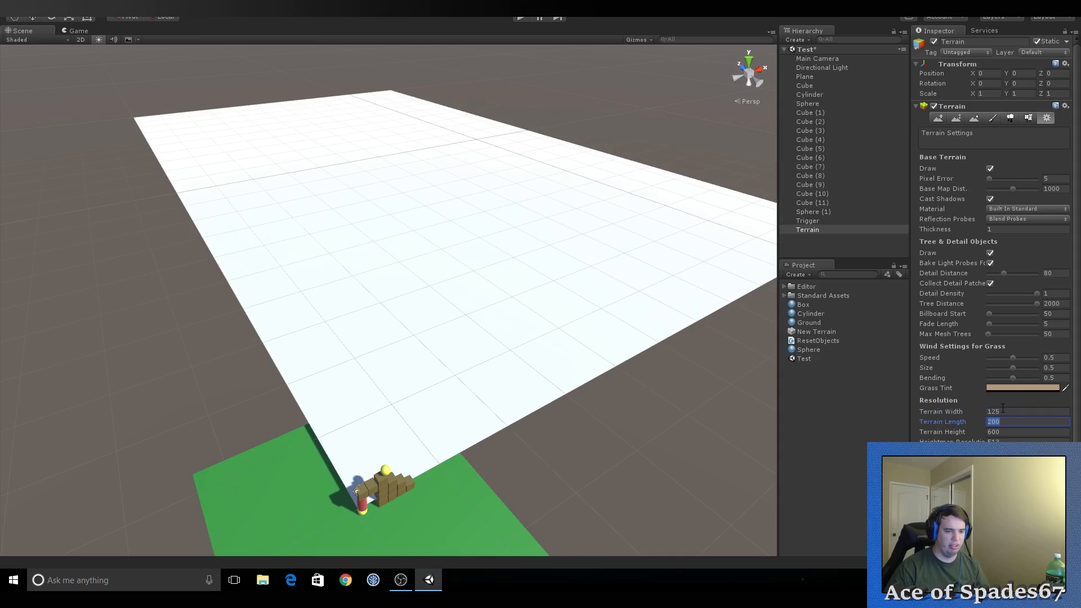
text(125)
key(Return)
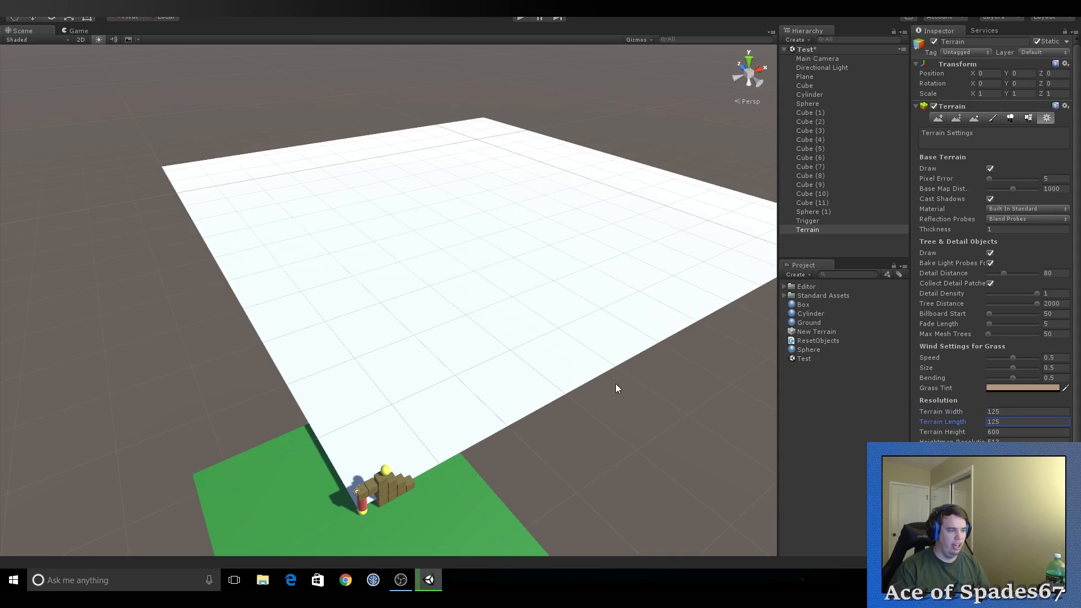
right_drag(617, 384, 608, 360)
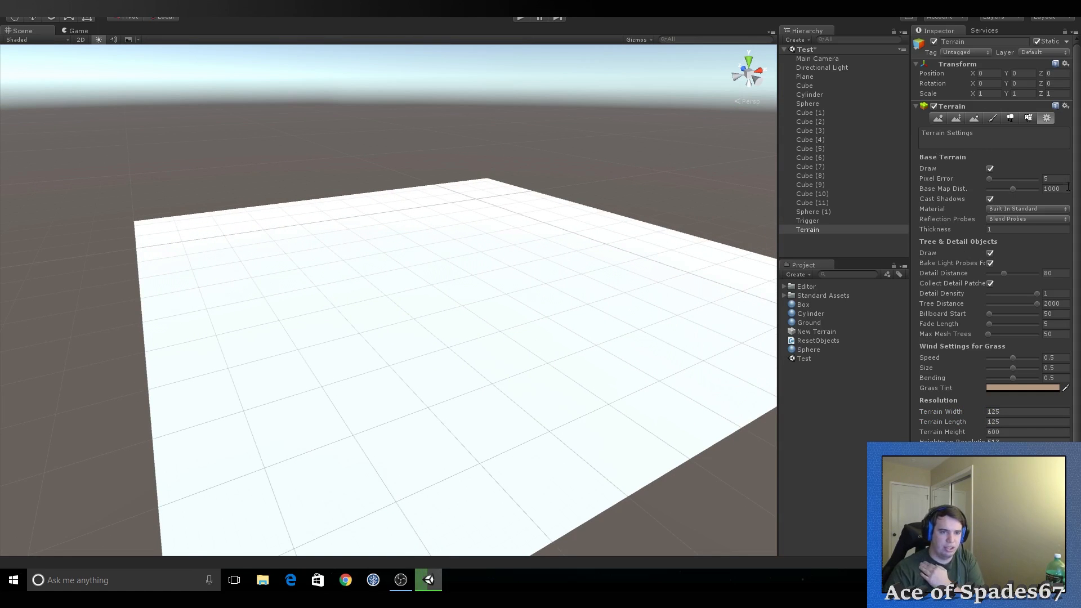
Raise low hills on the flat terrain with the Raise / Lower Terrain tool, using the soft round brush
click(939, 118)
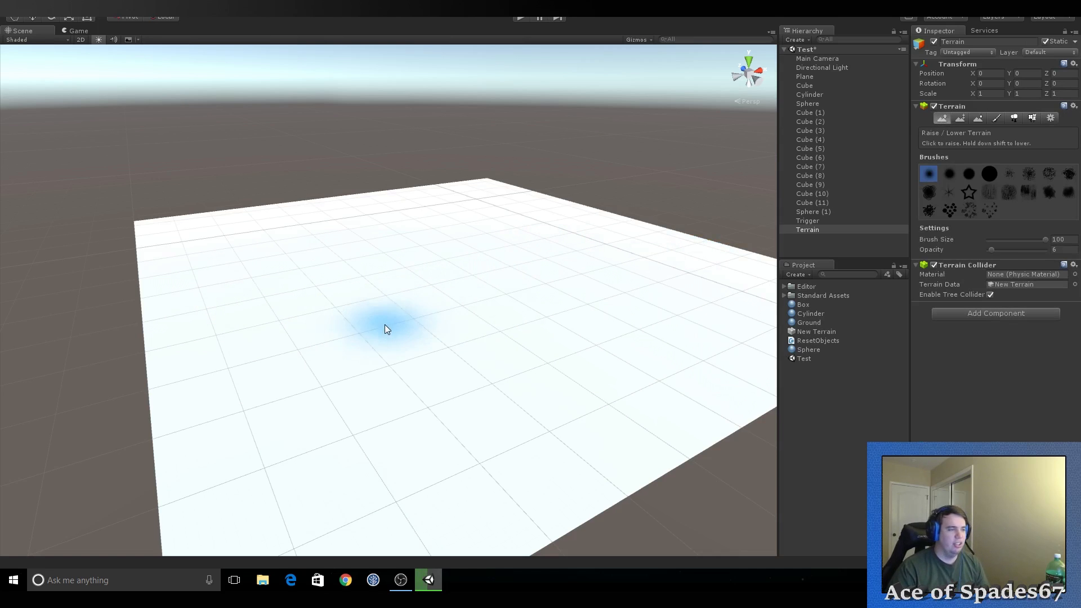
mouse_move(384, 324)
mouse_down()
mouse_move(518, 312)
mouse_move(463, 322)
mouse_move(499, 319)
mouse_move(502, 336)
mouse_move(456, 311)
mouse_move(423, 342)
mouse_move(480, 360)
mouse_move(365, 321)
mouse_move(433, 363)
mouse_move(533, 311)
mouse_move(415, 339)
mouse_move(579, 324)
mouse_up()
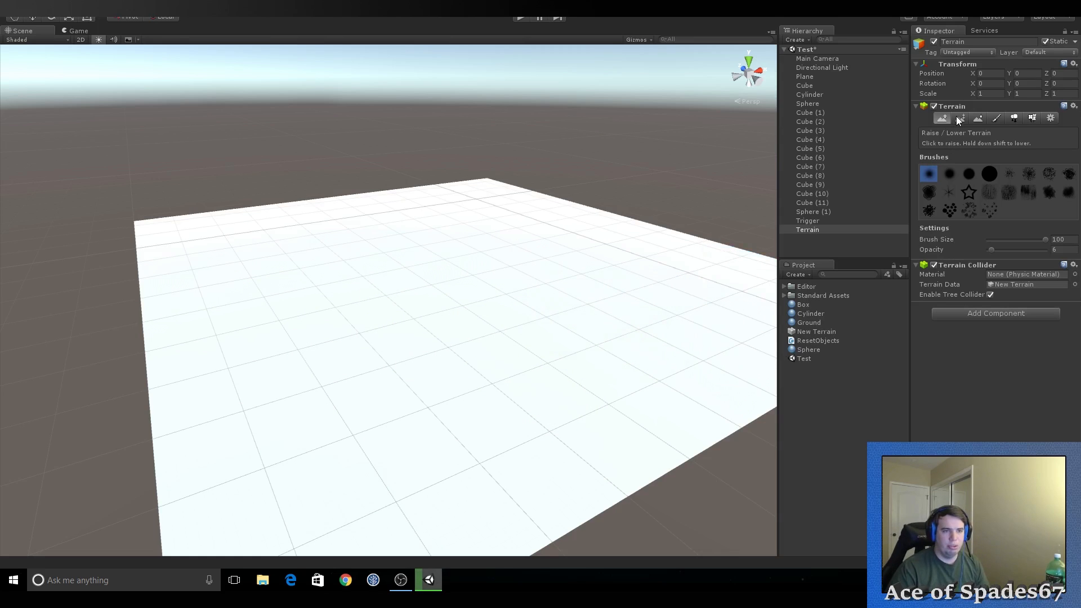
mouse_move(476, 299)
mouse_down()
mouse_move(658, 339)
mouse_move(621, 332)
mouse_move(671, 225)
mouse_move(608, 248)
mouse_move(614, 261)
mouse_move(564, 241)
mouse_up()
Set the brush opacity to 19 and raise a row of tall mountains along one edge of the terrain
drag(991, 249, 999, 249)
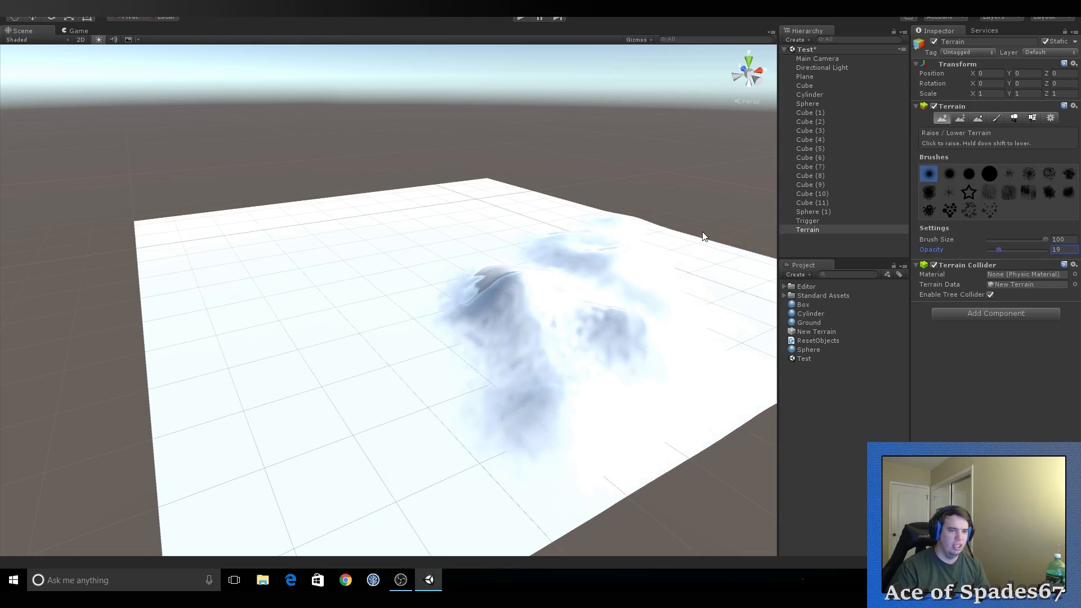
mouse_move(701, 239)
mouse_down()
mouse_move(692, 275)
mouse_move(724, 300)
mouse_up()
mouse_move(724, 300)
right_down()
mouse_move(646, 169)
mouse_move(705, 224)
mouse_move(712, 128)
mouse_move(725, 306)
mouse_move(712, 370)
right_up()
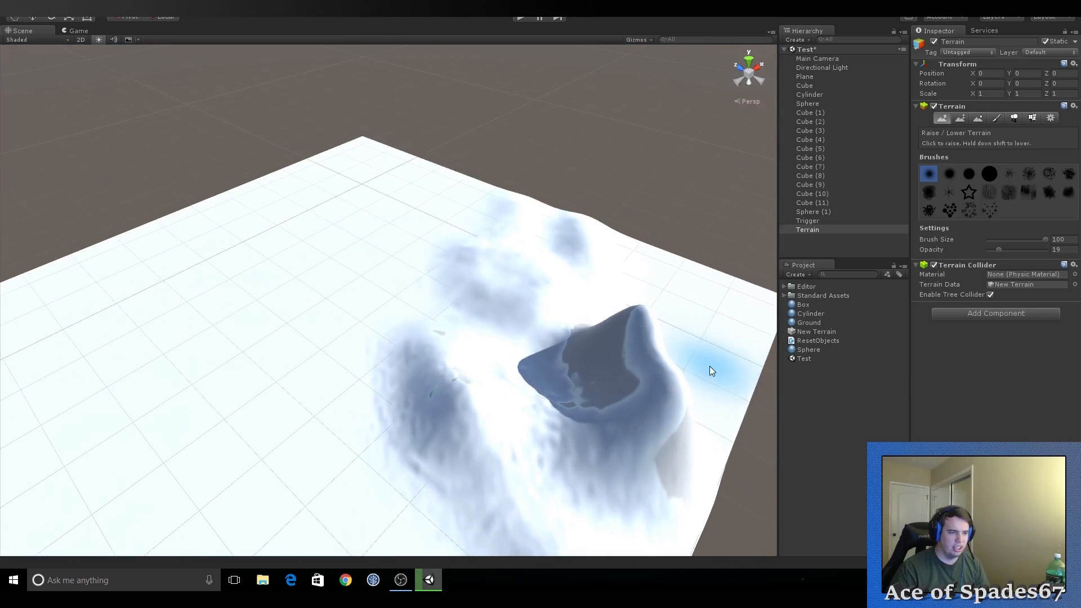
mouse_move(743, 288)
mouse_down()
mouse_move(665, 264)
mouse_move(546, 274)
mouse_move(532, 286)
mouse_move(518, 262)
mouse_move(624, 236)
mouse_move(606, 261)
mouse_move(530, 222)
mouse_move(427, 195)
mouse_move(535, 198)
mouse_move(495, 182)
mouse_move(457, 177)
mouse_move(374, 198)
mouse_move(589, 235)
mouse_move(579, 200)
mouse_move(648, 231)
mouse_up()
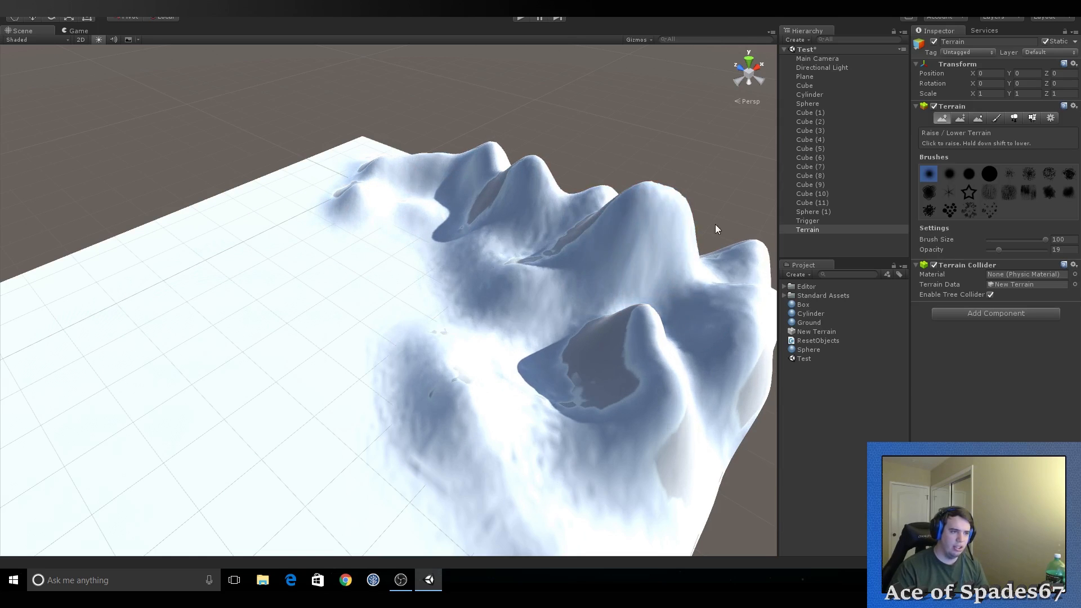
Sculpt more height variation with the soft round brush along the mountains' inner side and near the opposite edge
mouse_move(696, 222)
right_down()
mouse_move(687, 203)
mouse_move(652, 207)
mouse_move(631, 242)
right_up()
mouse_move(615, 276)
shift+mouse_down()
mouse_move(609, 382)
mouse_move(550, 490)
mouse_move(596, 340)
mouse_move(545, 350)
mouse_move(600, 397)
mouse_move(433, 421)
shift+mouse_up()
right_drag(426, 421, 489, 423)
mouse_move(198, 520)
right_down()
mouse_move(125, 459)
mouse_move(62, 516)
mouse_move(174, 476)
mouse_move(282, 473)
mouse_move(240, 401)
mouse_move(213, 404)
mouse_move(199, 429)
right_up()
key(a)
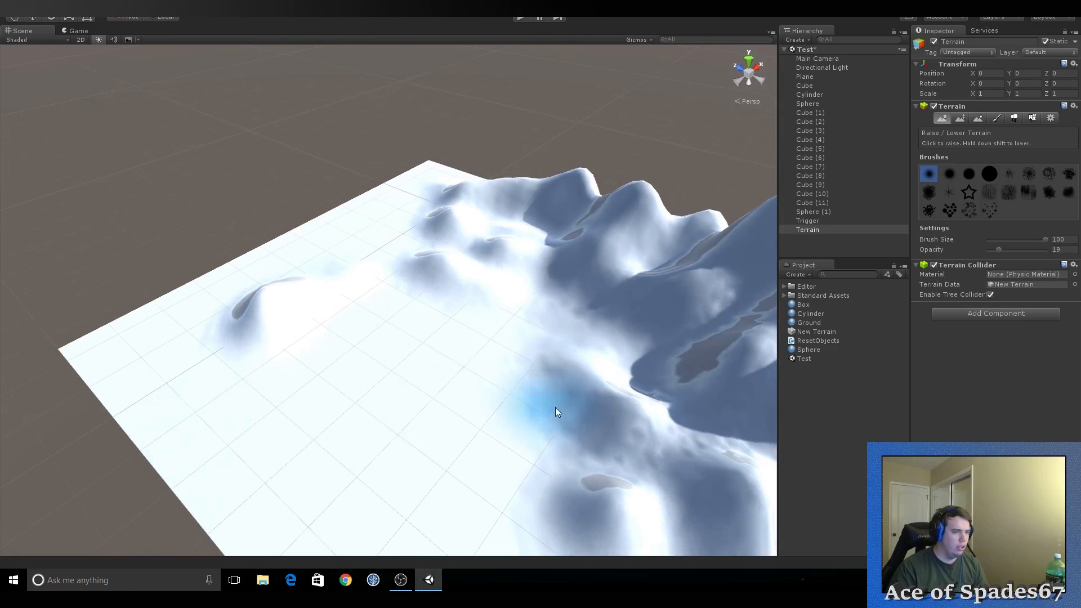
Raise jagged peaks on the flat area with the star brush, and roughen the surrounding hills and mountains with the scattered-dots brush
click(968, 193)
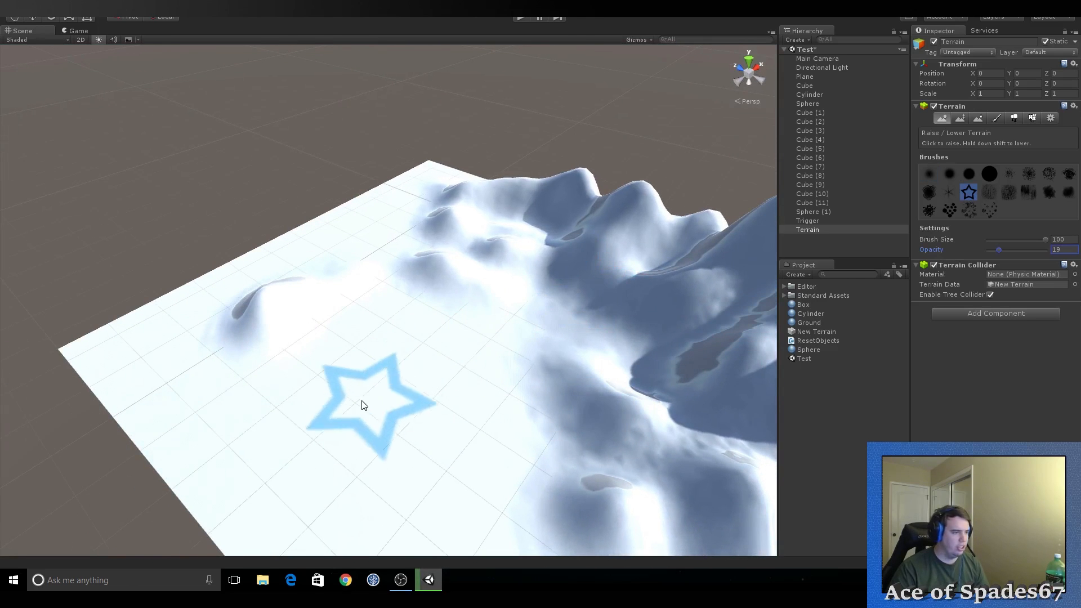
drag(363, 403, 420, 405)
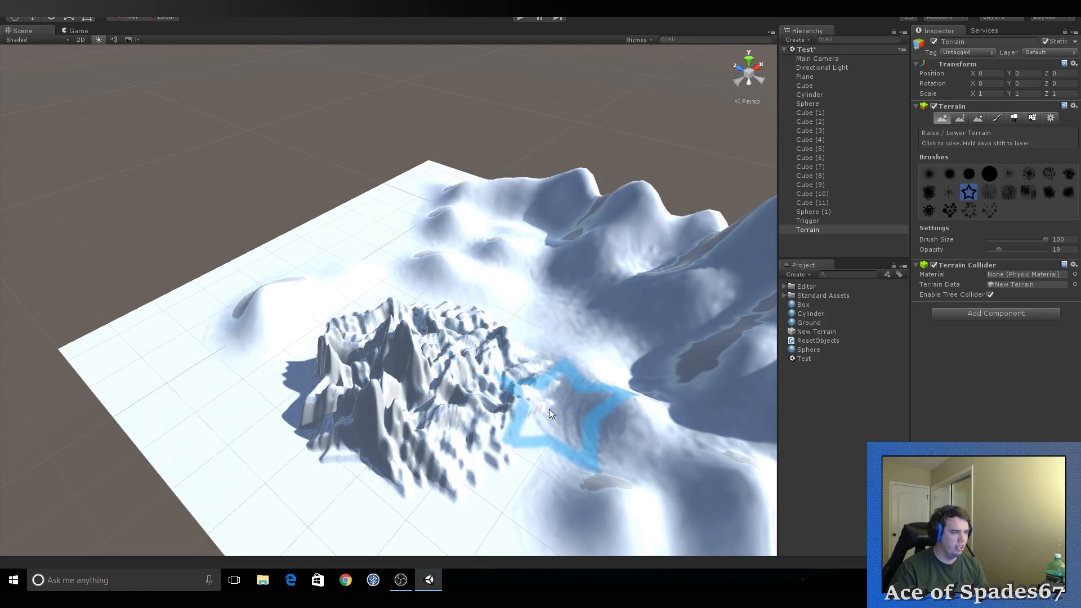
click(990, 211)
mouse_move(357, 259)
mouse_down()
mouse_move(232, 312)
mouse_move(261, 293)
mouse_move(551, 275)
mouse_move(532, 208)
mouse_move(616, 327)
mouse_up()
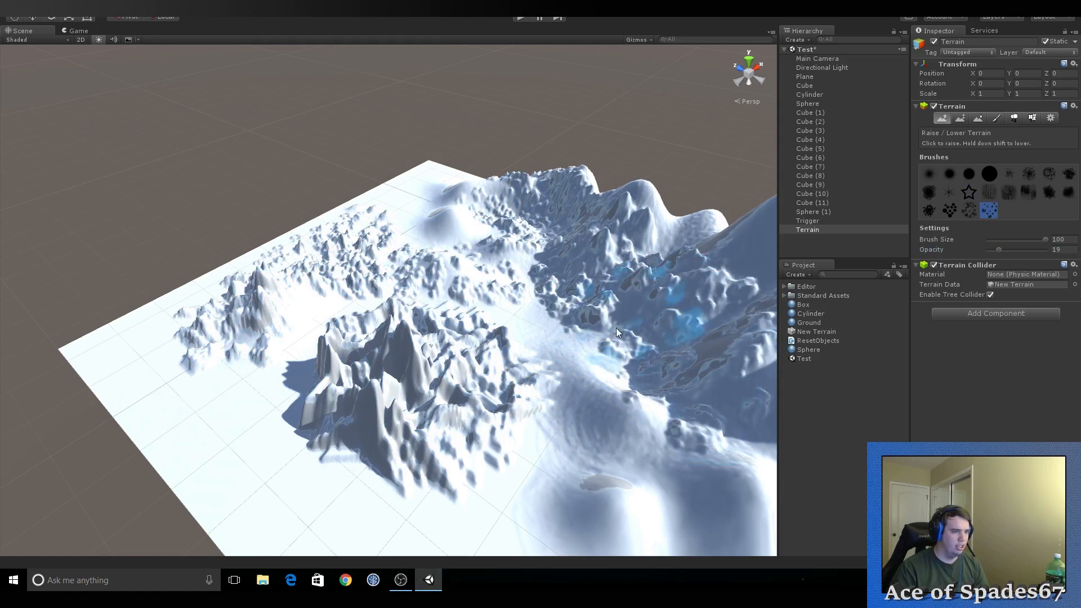
right_drag(616, 327, 673, 437)
right_drag(571, 276, 581, 176)
mouse_move(464, 157)
mouse_down()
mouse_move(525, 224)
mouse_move(467, 353)
mouse_move(279, 99)
mouse_up()
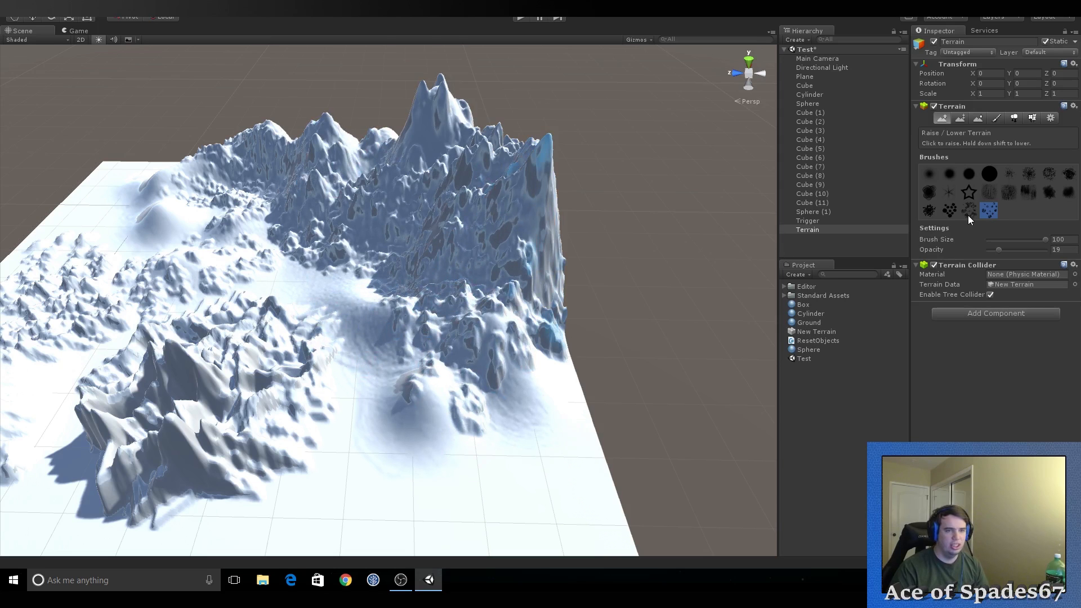
Roughen the ground at the mountains' foot with the streaky texture brush, and undo the last stroke at the terrain's corner
click(988, 195)
drag(504, 226, 432, 517)
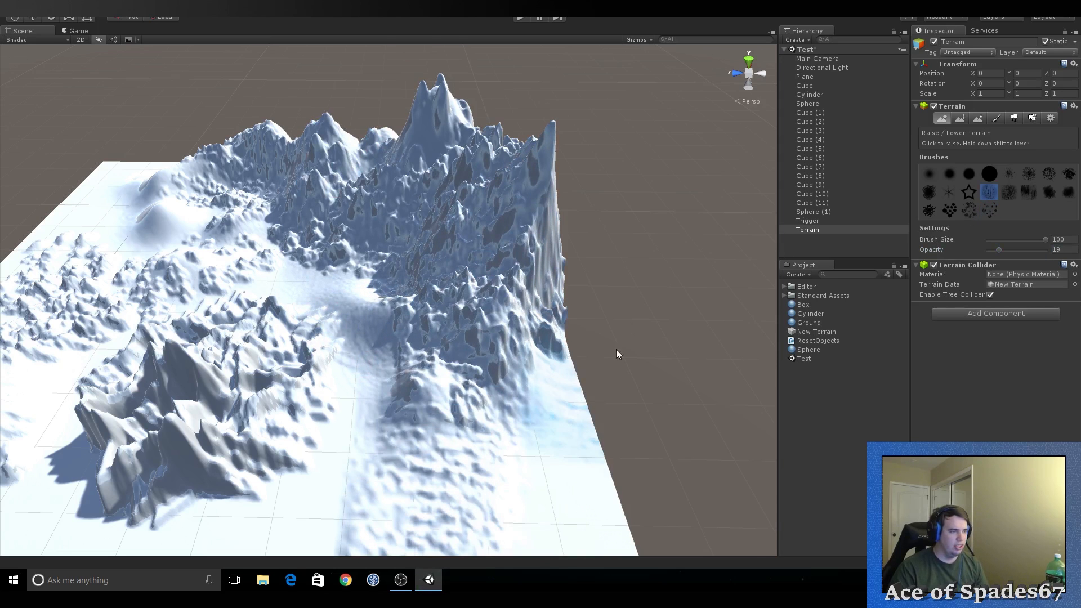
mouse_move(507, 445)
right_down()
mouse_move(449, 512)
mouse_move(503, 476)
right_up()
drag(562, 483, 565, 409)
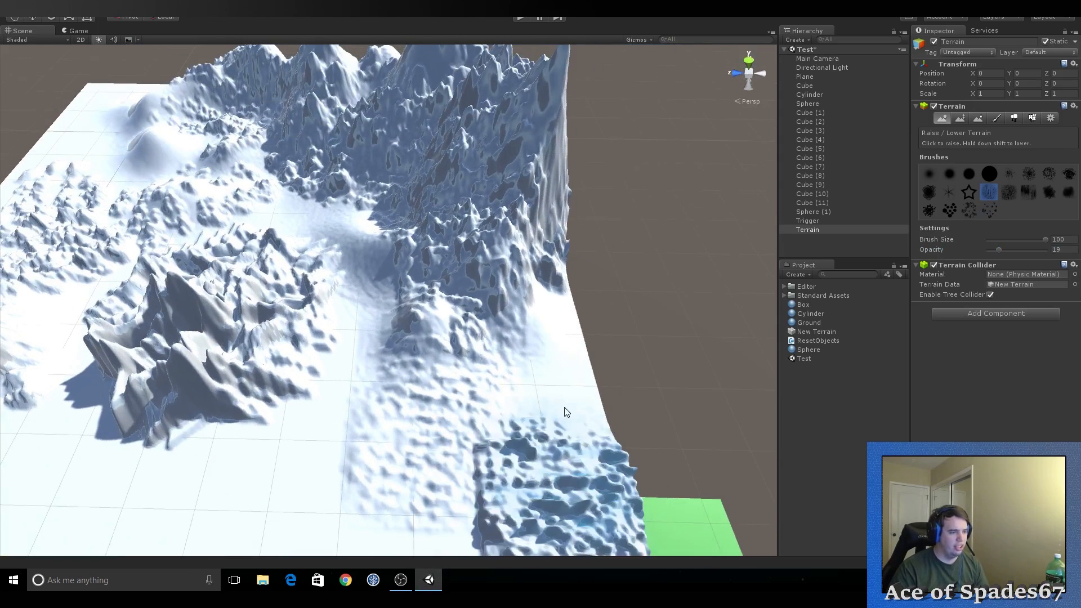
key(ctrl+z)
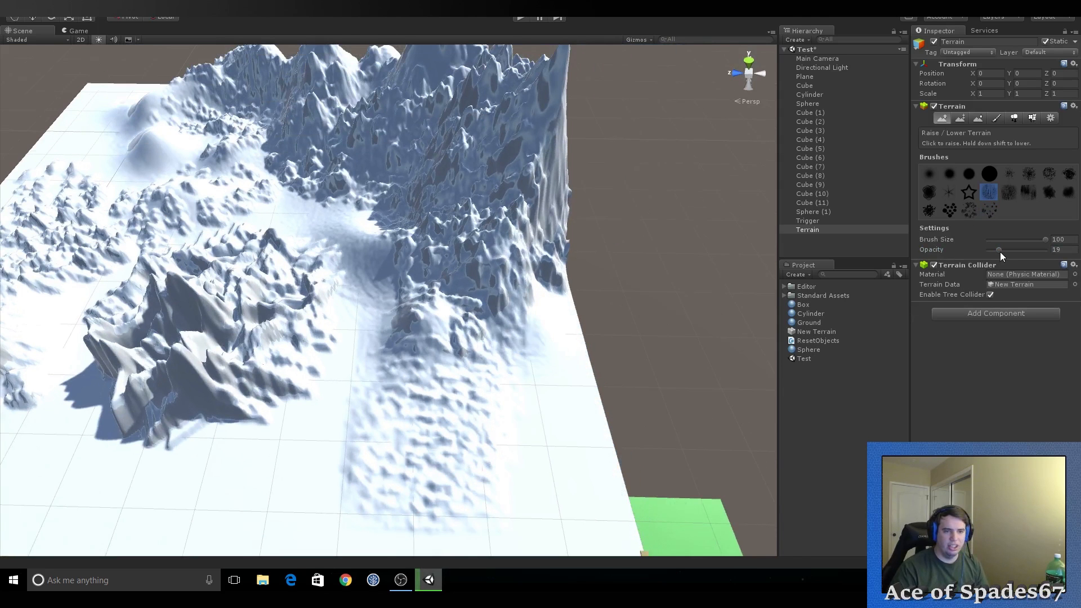
Set the brush opacity to 5 and paint subtle bumps across the remaining flat ground along the near edge
drag(1000, 252, 992, 249)
right_click(806, 372)
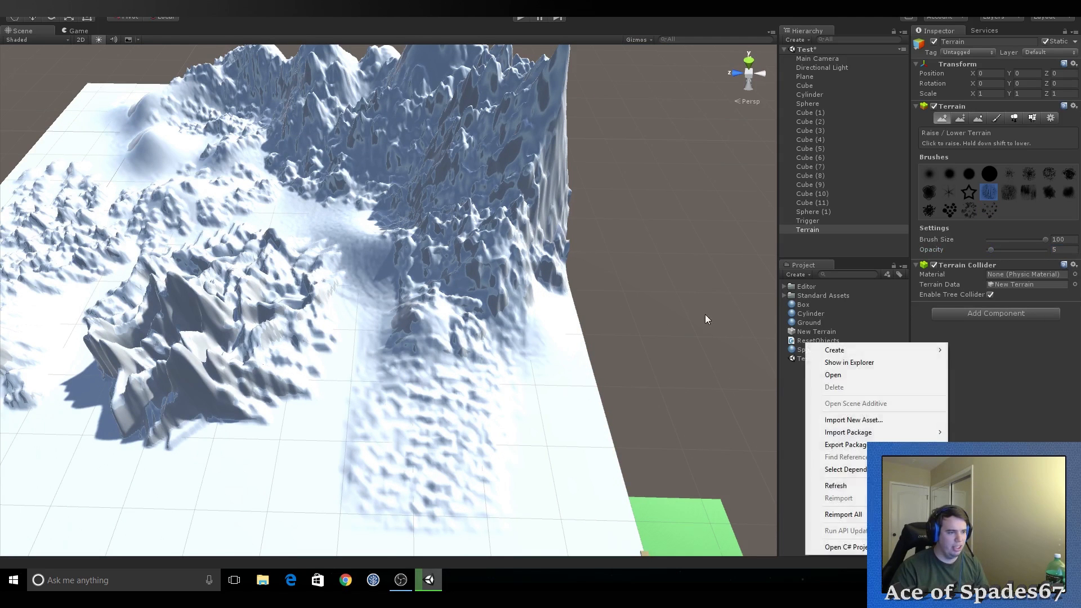
right_drag(706, 318, 675, 357)
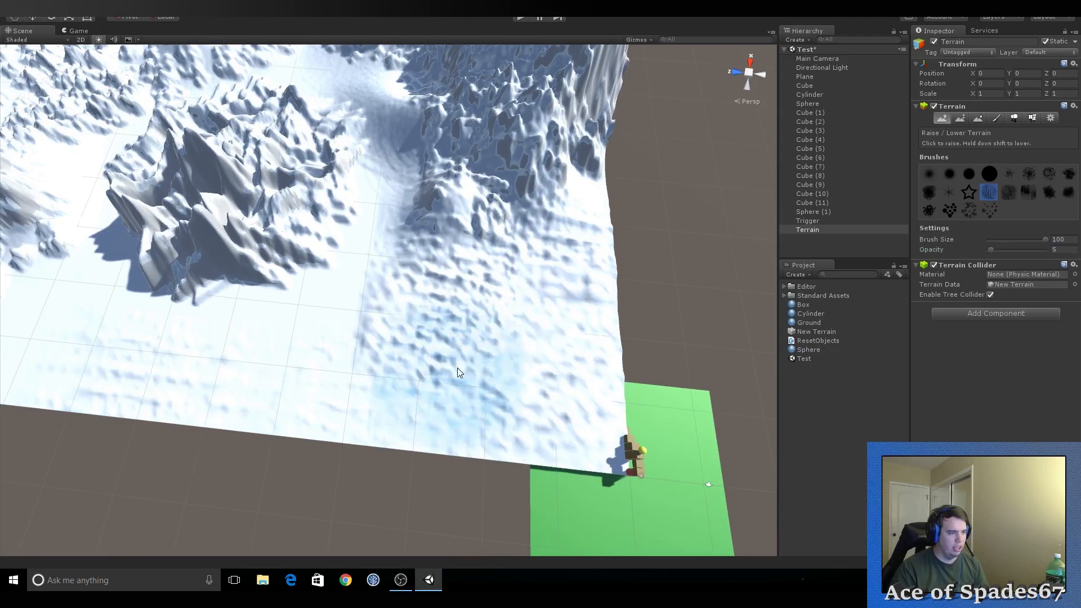
mouse_move(458, 367)
mouse_down()
mouse_move(214, 375)
mouse_move(366, 241)
mouse_move(321, 207)
mouse_move(1, 392)
mouse_up()
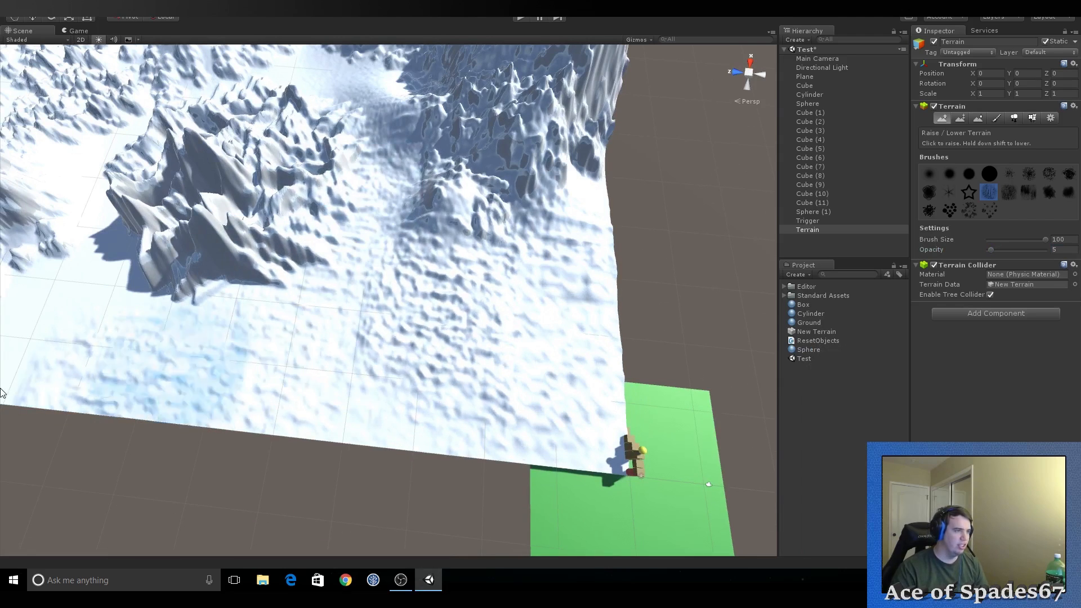
right_drag(309, 369, 181, 301)
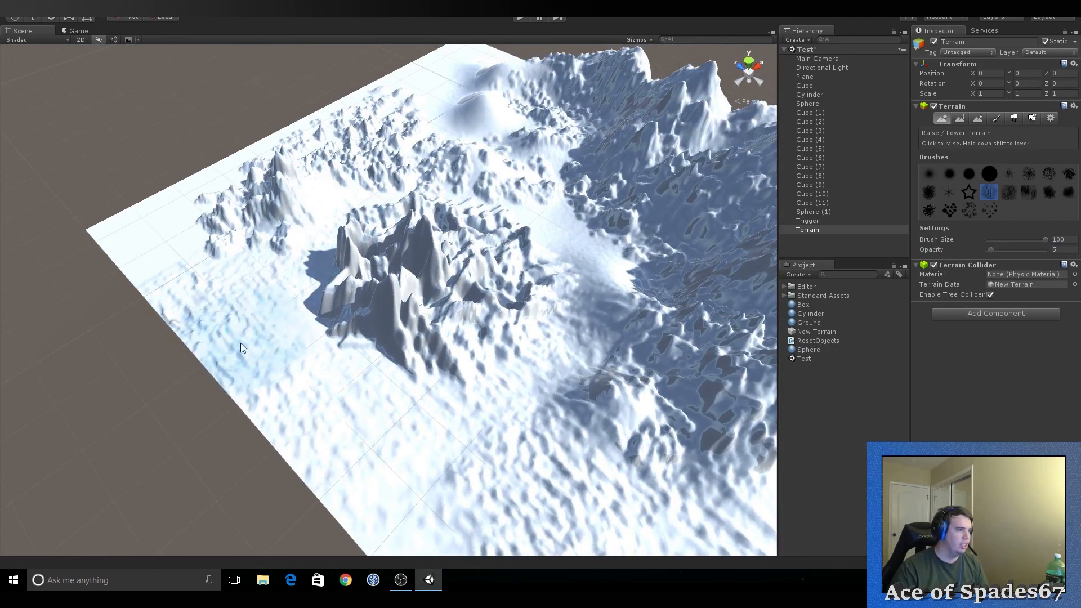
Paint subtle bumps with the streaky texture brush at opacity 5 across the rest of the flat ground up to the far corner
mouse_move(241, 344)
mouse_down()
mouse_move(323, 255)
mouse_move(162, 197)
mouse_move(176, 245)
mouse_move(215, 265)
mouse_move(428, 87)
mouse_move(478, 92)
mouse_move(507, 146)
mouse_move(634, 288)
mouse_move(214, 293)
mouse_move(229, 185)
mouse_move(394, 79)
mouse_move(428, 158)
mouse_move(541, 113)
mouse_move(428, 165)
mouse_up()
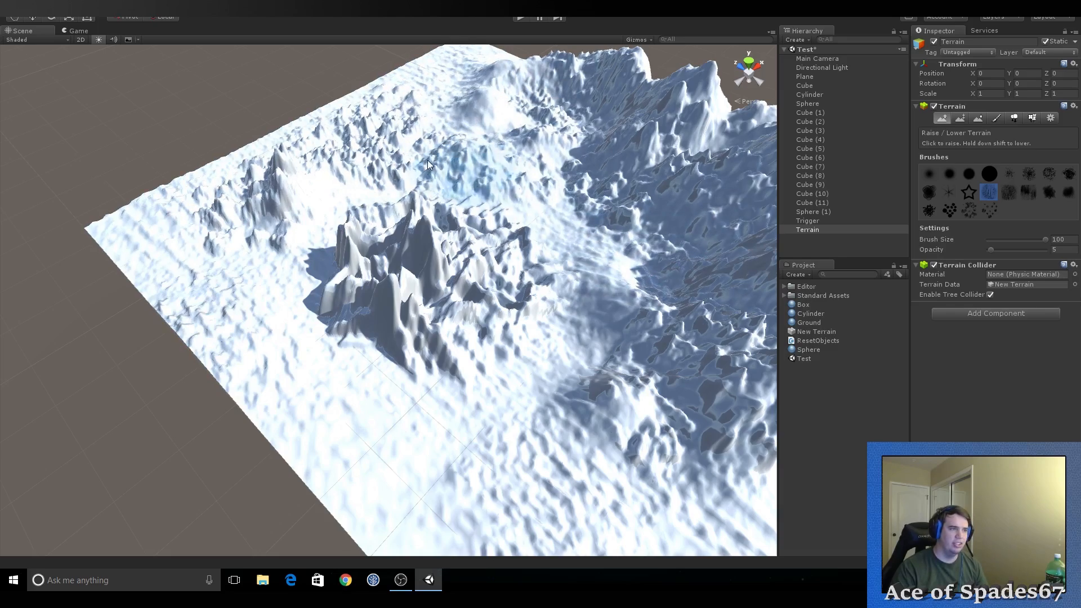
right_drag(603, 295, 535, 374)
click(275, 387)
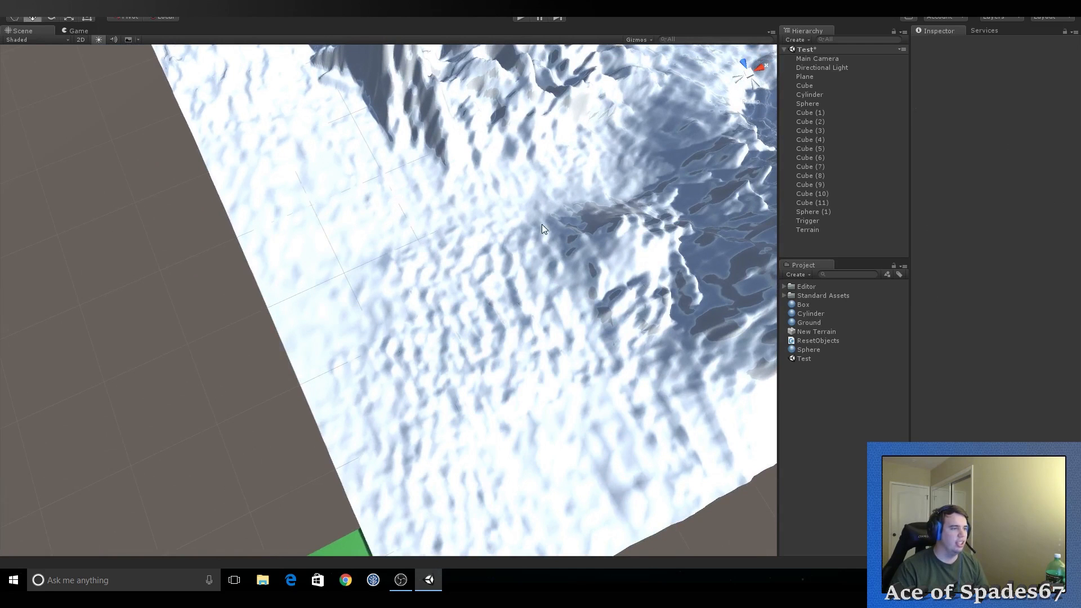
Using Paint Height with the soft round brush, raise a flat-topped plateau at height 15 near the mountains' foot and flatten the neighbouring peak
click(826, 229)
click(942, 117)
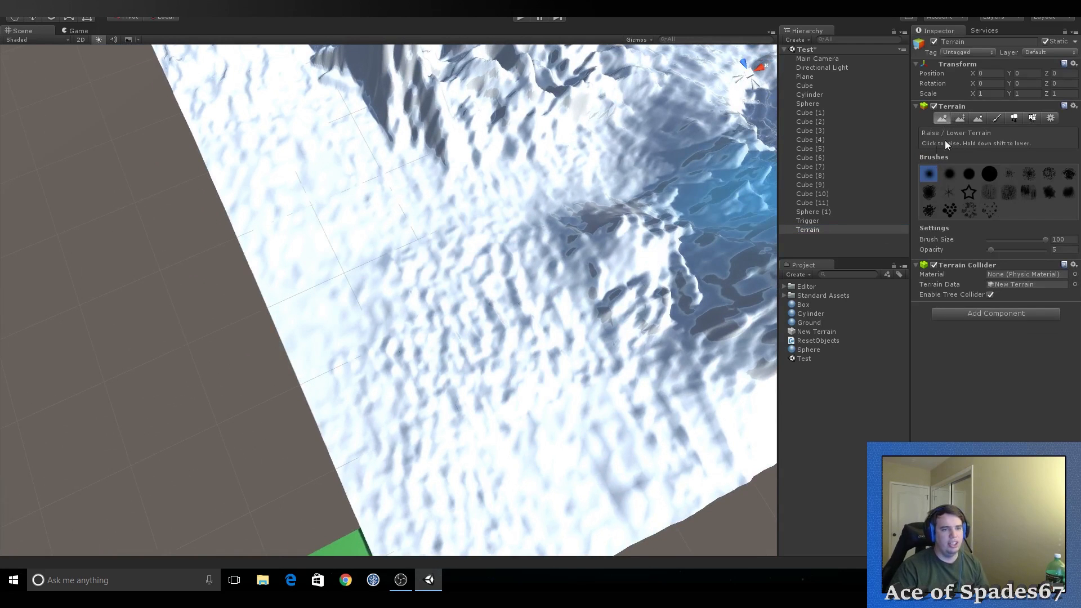
right_drag(590, 193, 607, 134)
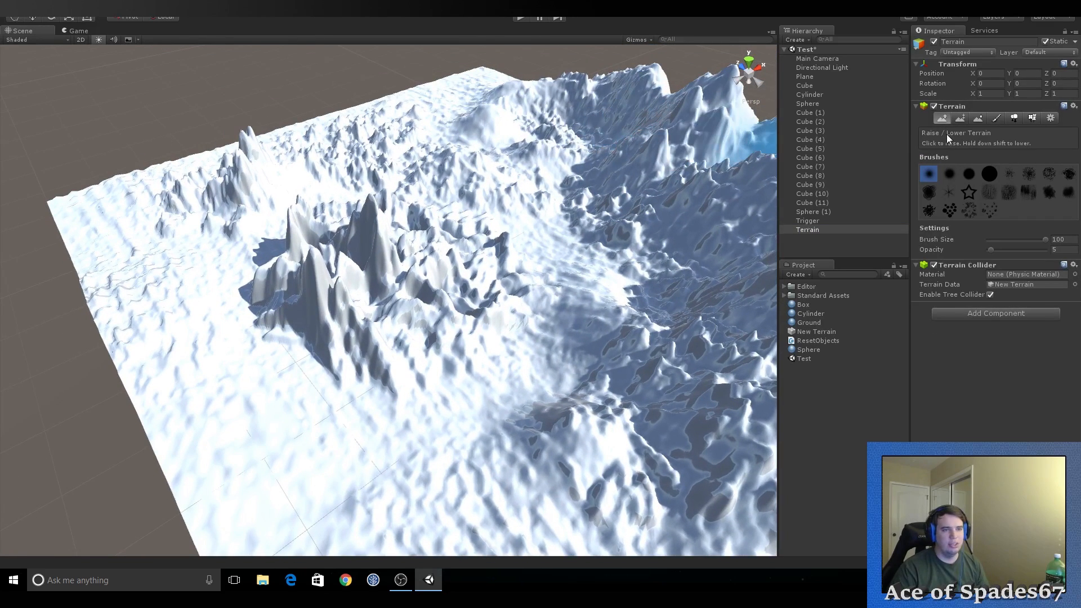
click(965, 120)
right_drag(634, 195, 717, 188)
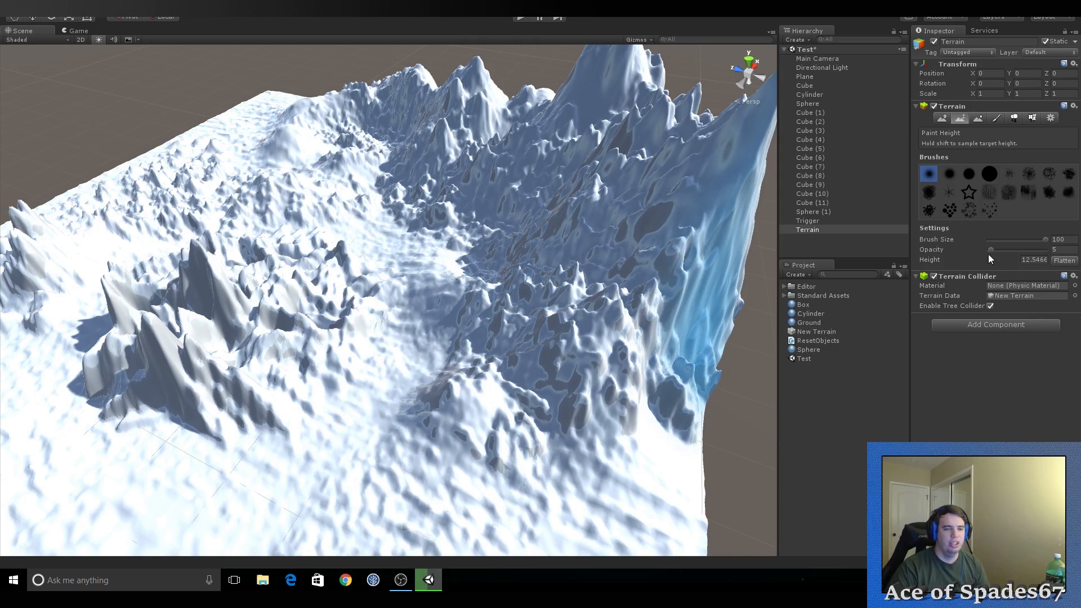
click(1039, 261)
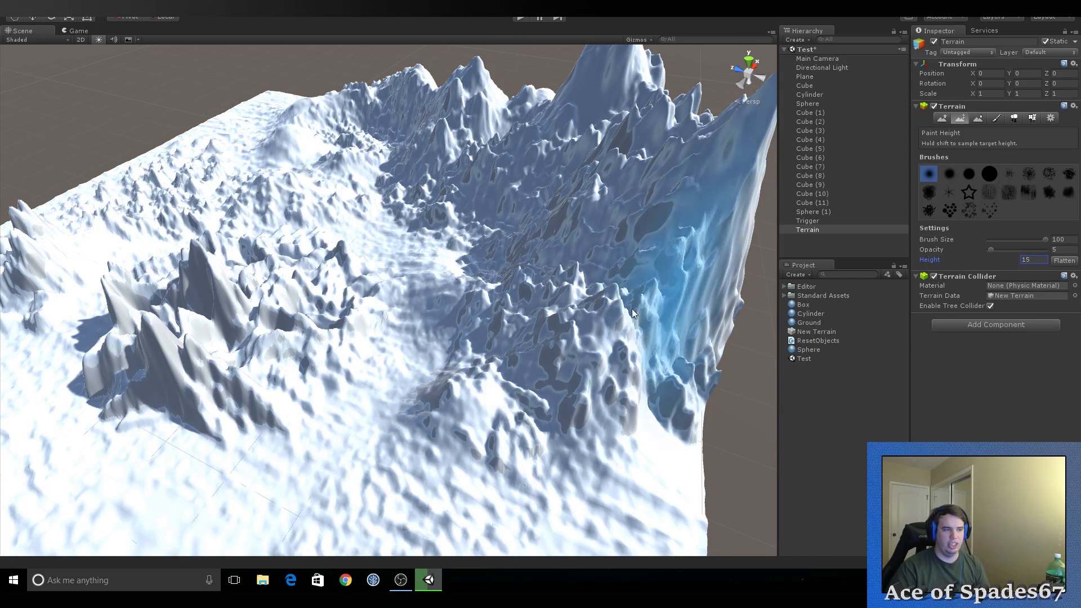
mouse_move(390, 381)
mouse_down()
mouse_move(392, 340)
mouse_move(486, 424)
mouse_up()
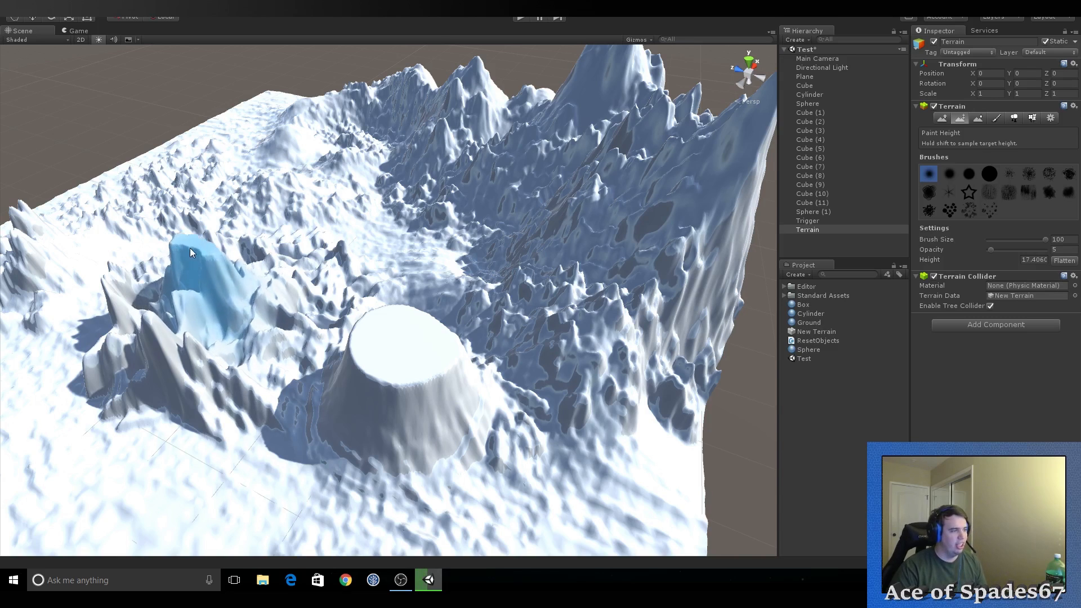
mouse_move(325, 326)
alt+mouse_down()
mouse_move(288, 319)
mouse_move(354, 325)
alt+mouse_up()
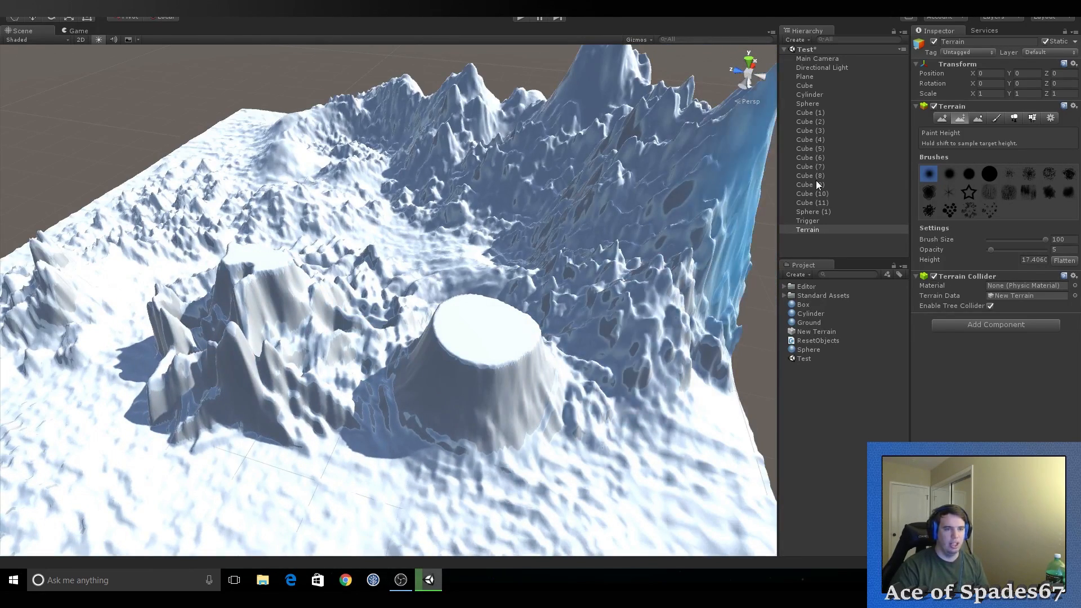
Smooth the flat-topped plateau and the neighbouring flattened peak into rounded hills using Smooth Height at opacity 100
click(982, 119)
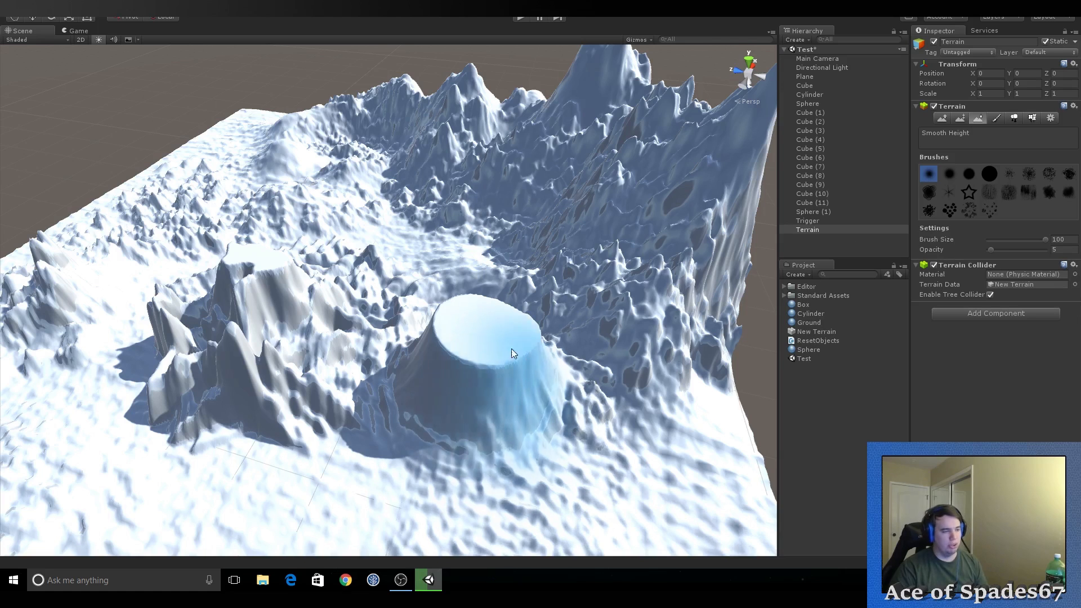
drag(993, 254, 1048, 252)
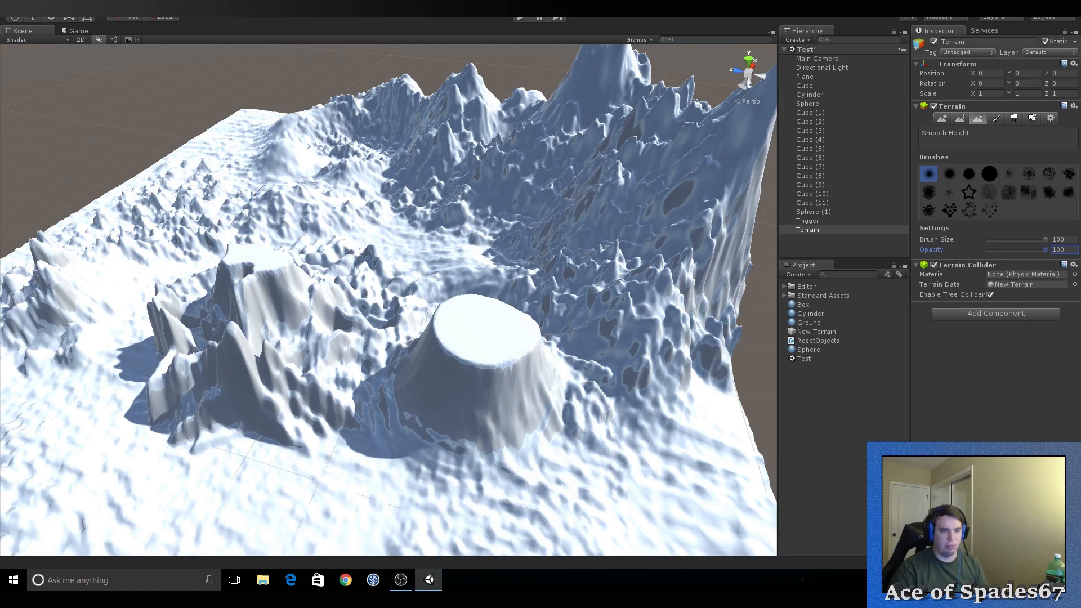
mouse_move(473, 332)
mouse_down()
mouse_move(476, 359)
mouse_move(440, 404)
mouse_move(469, 424)
mouse_move(521, 379)
mouse_move(474, 415)
mouse_move(480, 460)
mouse_move(483, 439)
mouse_move(490, 451)
mouse_move(478, 369)
mouse_move(481, 392)
mouse_move(488, 377)
mouse_move(472, 374)
mouse_move(463, 328)
mouse_move(492, 350)
mouse_move(478, 385)
mouse_move(238, 247)
mouse_move(230, 289)
mouse_up()
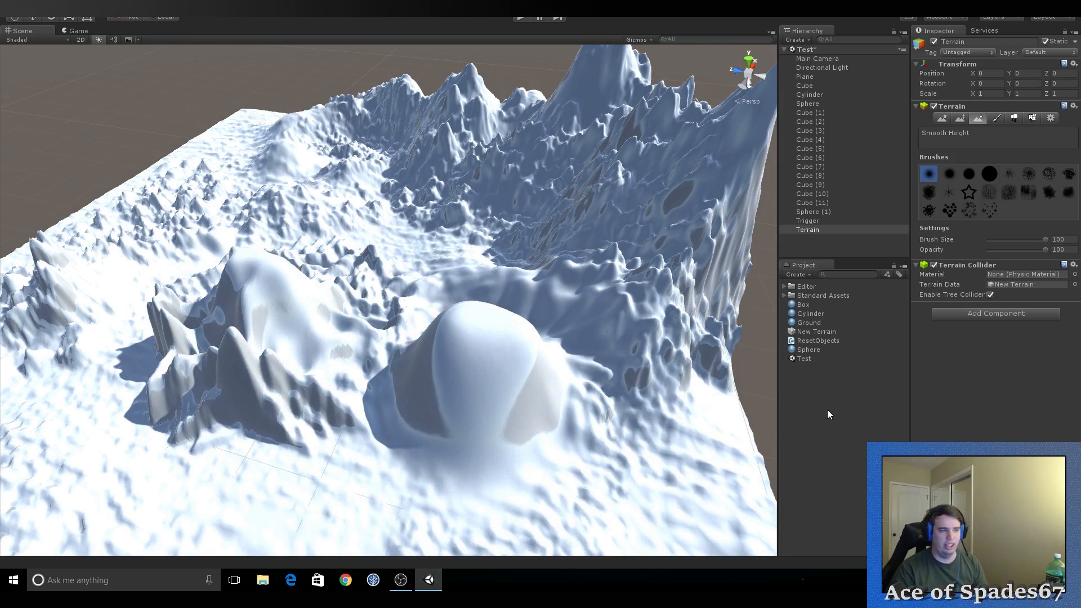
Switch to Raise / Lower Terrain with the scattered-dots brush at size 37, try strokes on the rounded hill at opacity 10, and undo them
right_drag(691, 373, 695, 414)
key(w)
click(942, 118)
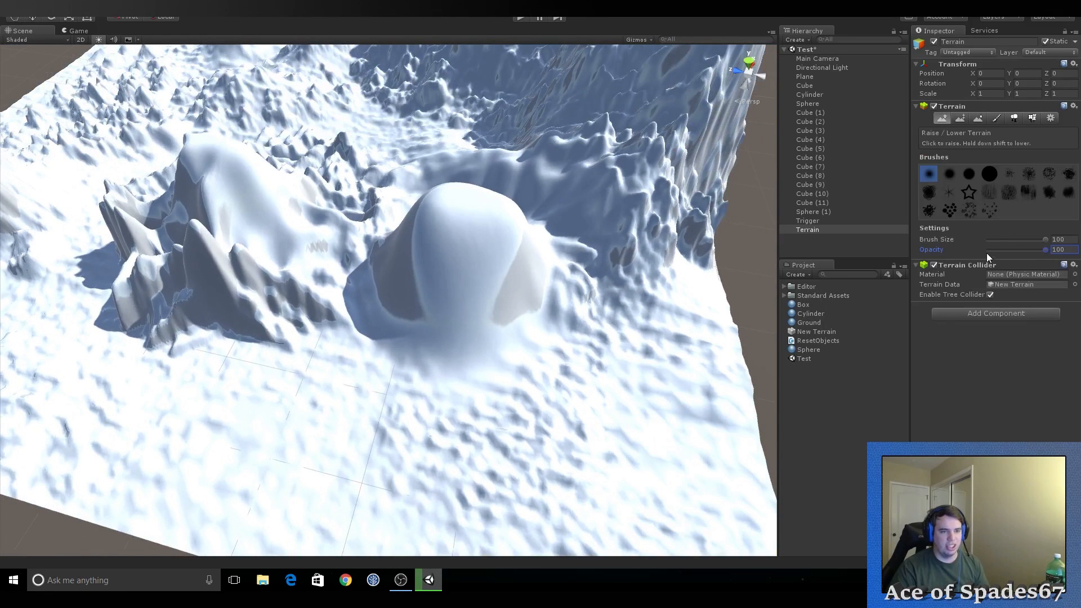
click(990, 210)
mouse_move(490, 258)
mouse_down()
mouse_move(513, 289)
mouse_move(534, 286)
mouse_up()
key(ctrl+z)
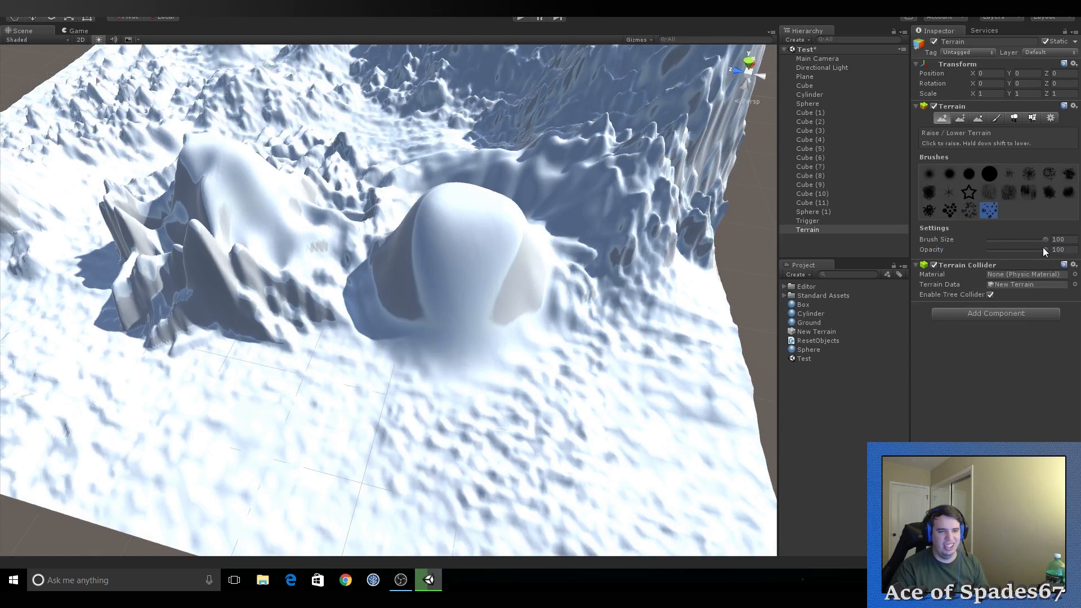
click(448, 232)
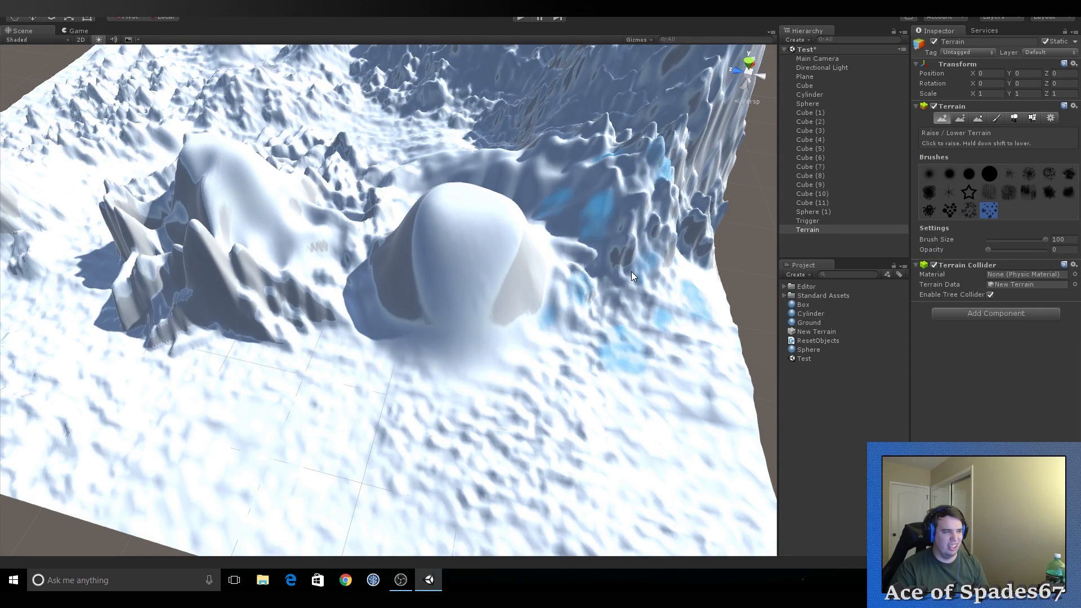
drag(1057, 243, 993, 249)
mouse_move(440, 248)
mouse_down()
mouse_move(431, 228)
mouse_move(420, 251)
mouse_move(556, 245)
mouse_up()
key(ctrl+z)
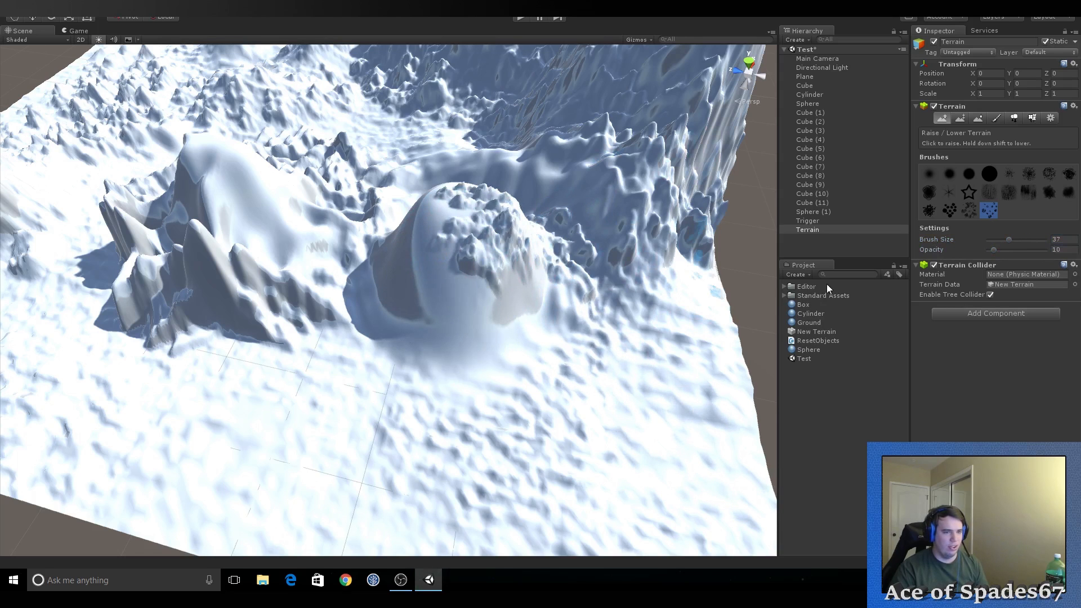
key(ctrl+z)
Set the brush opacity to 3 and roughen the rounded hill and the ground beside it with the scattered-dots brush
drag(994, 249, 992, 250)
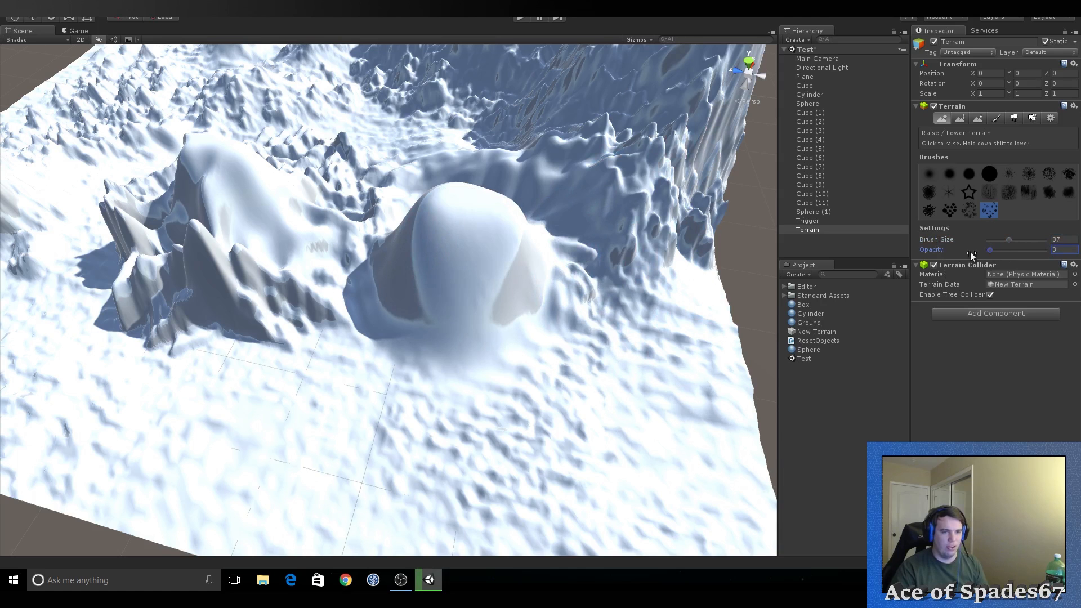
mouse_move(434, 287)
mouse_down()
mouse_move(475, 268)
mouse_move(465, 236)
mouse_move(432, 215)
mouse_move(383, 291)
mouse_move(468, 299)
mouse_move(568, 387)
mouse_move(661, 367)
mouse_up()
right_drag(661, 367, 600, 342)
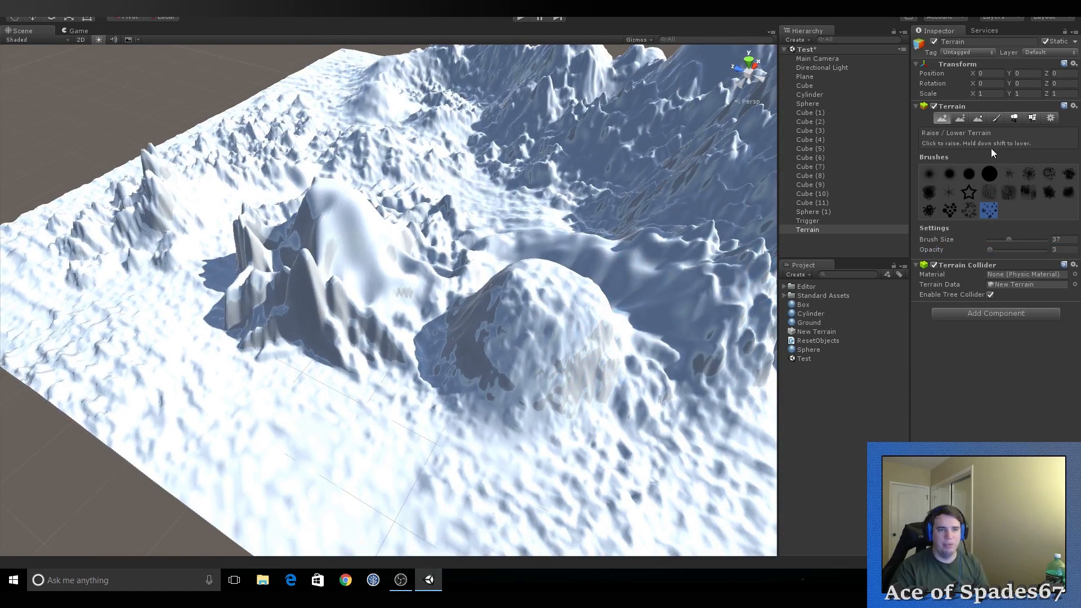
Switch the terrain to Paint Texture, and open the Environment standard package for import, closing its import window
click(991, 119)
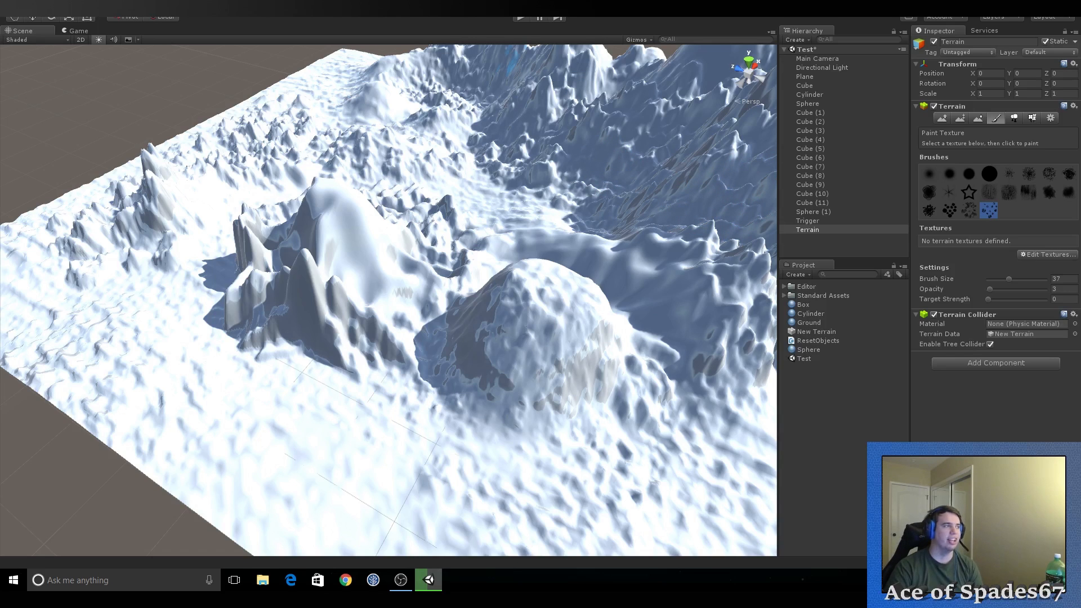
click(49, 3)
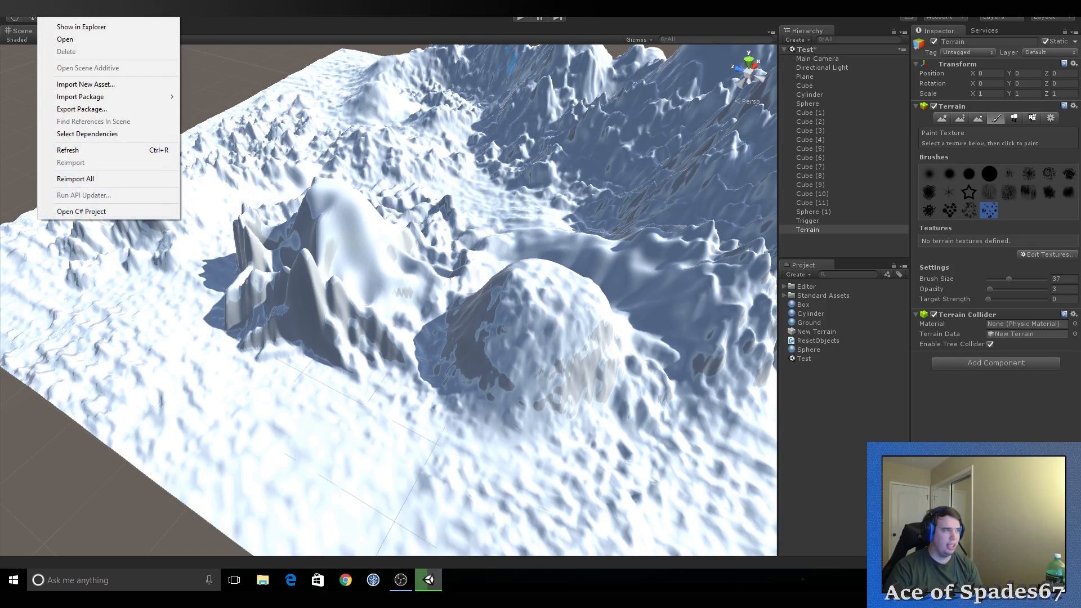
mouse_move(112, 97)
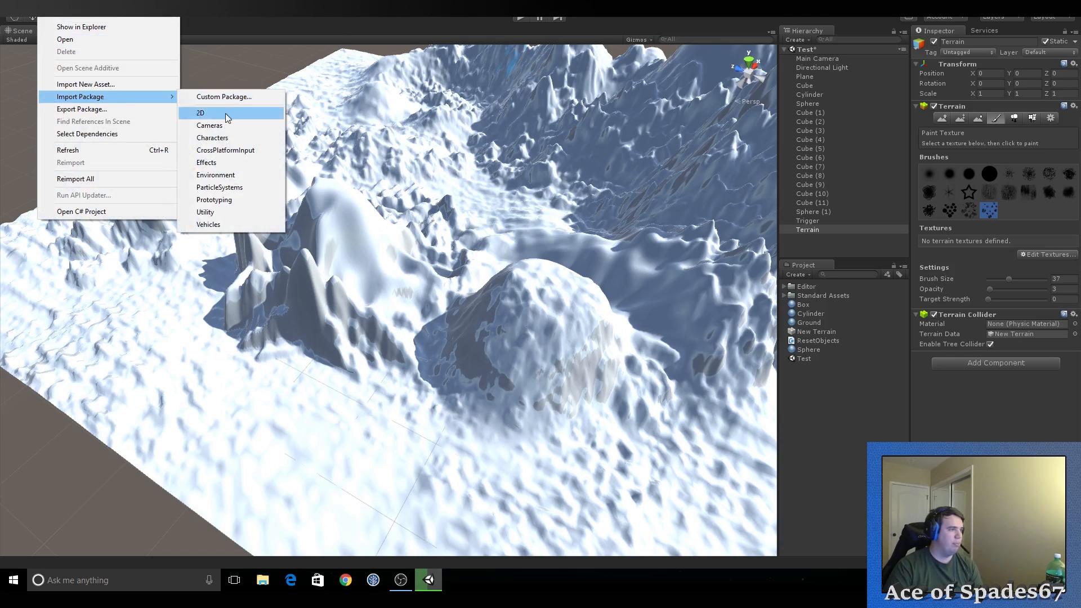
click(238, 177)
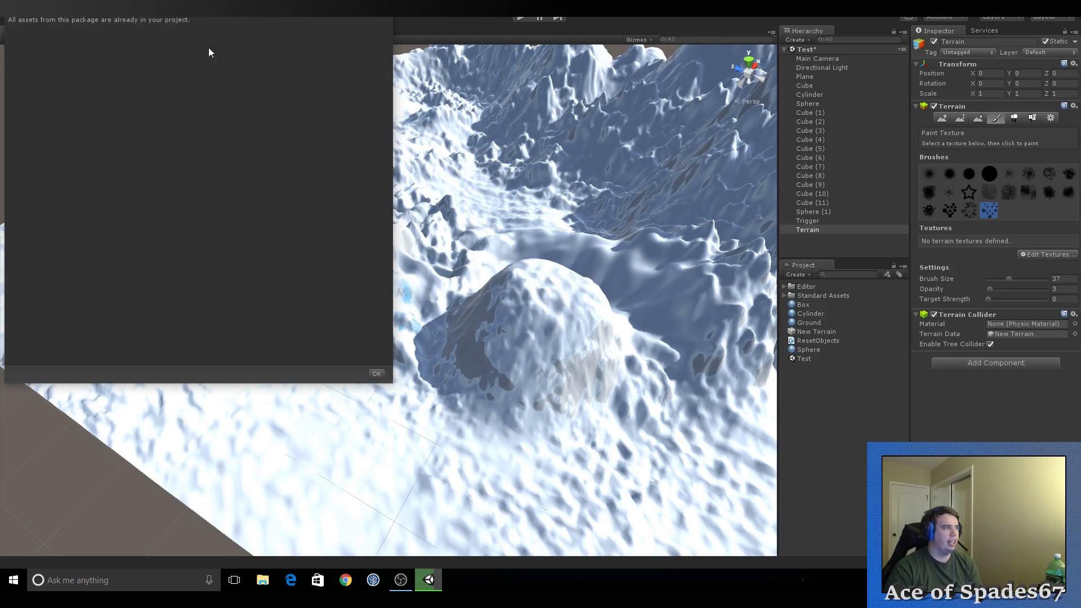
click(380, 6)
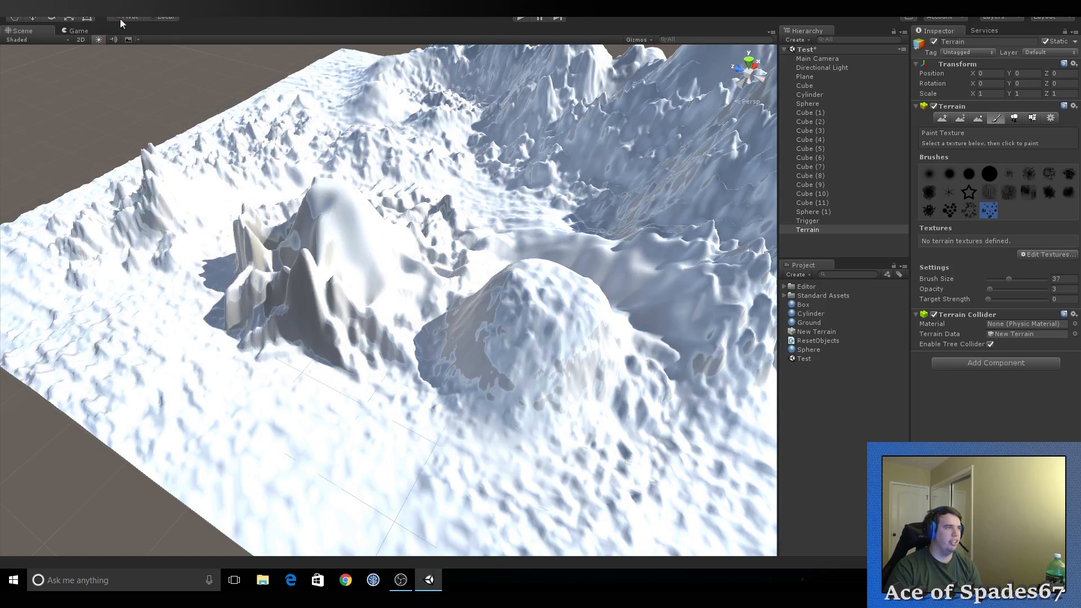
Open the import contents of the 2D standard package and close them without importing
click(82, 3)
mouse_move(49, 3)
mouse_move(113, 97)
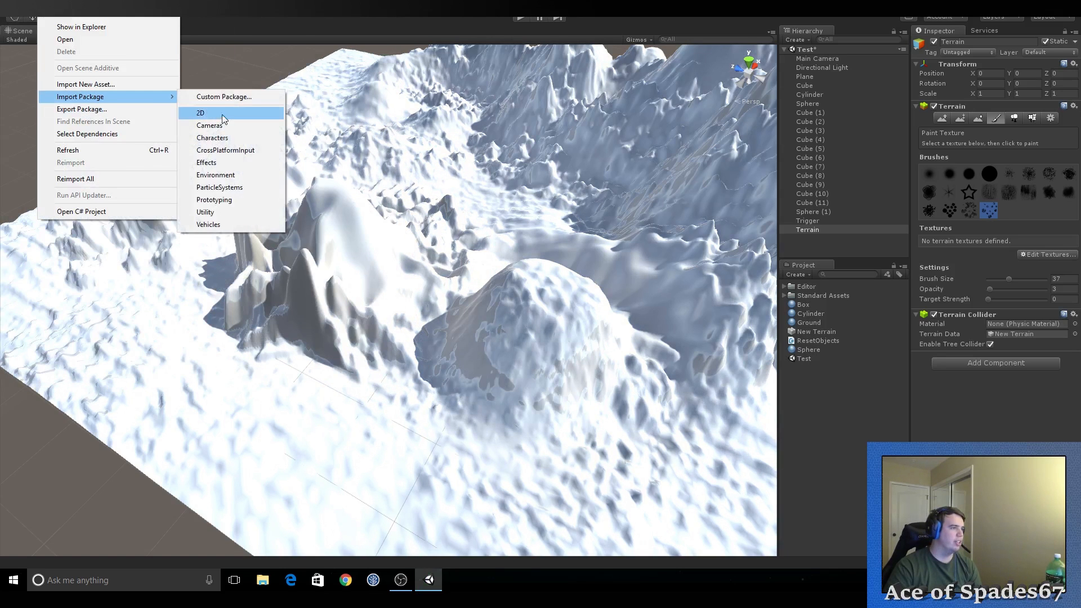
click(224, 113)
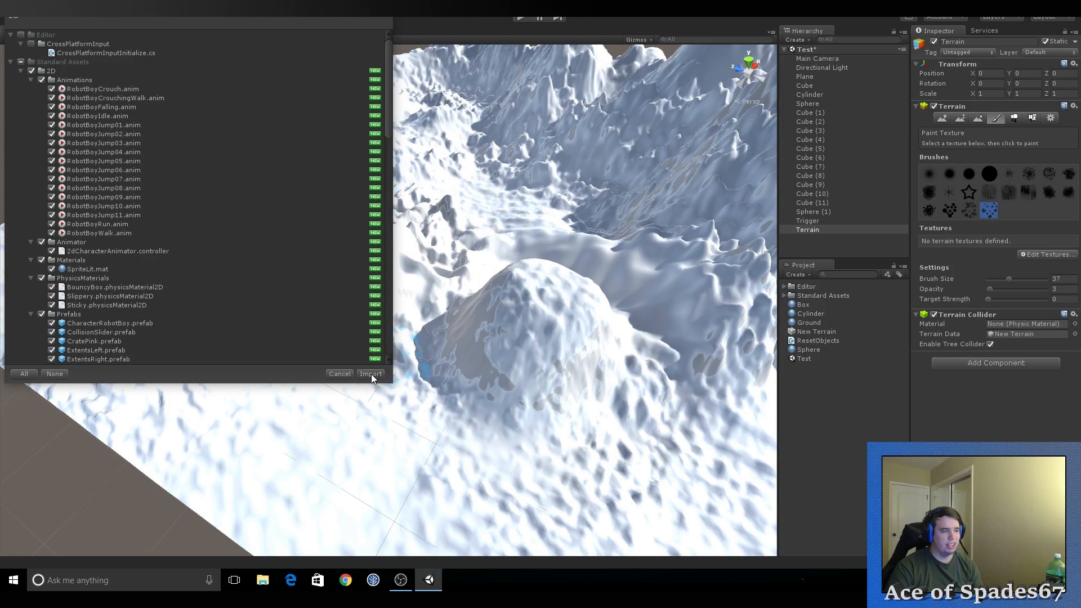
click(380, 3)
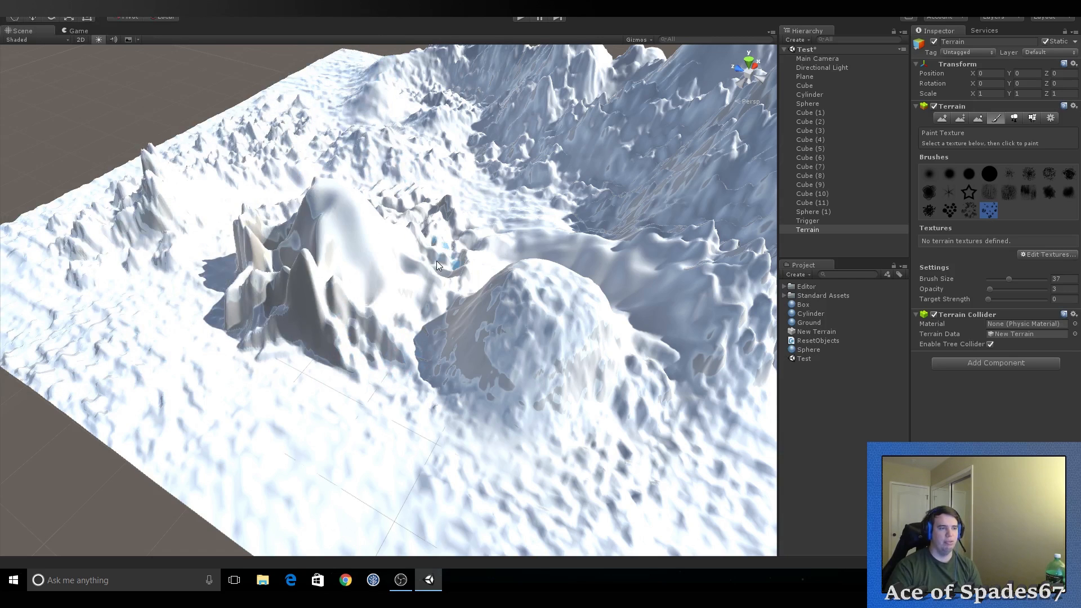
Add GrassHillAlbedo as the terrain's first texture with a tiling size of 15 by 15
click(853, 232)
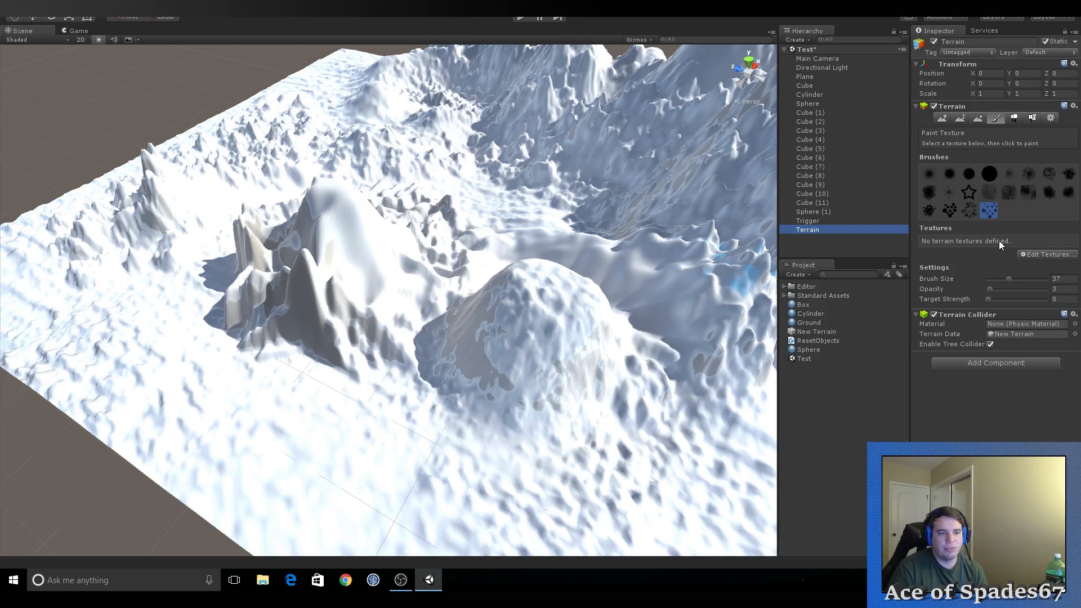
click(1038, 257)
click(1023, 256)
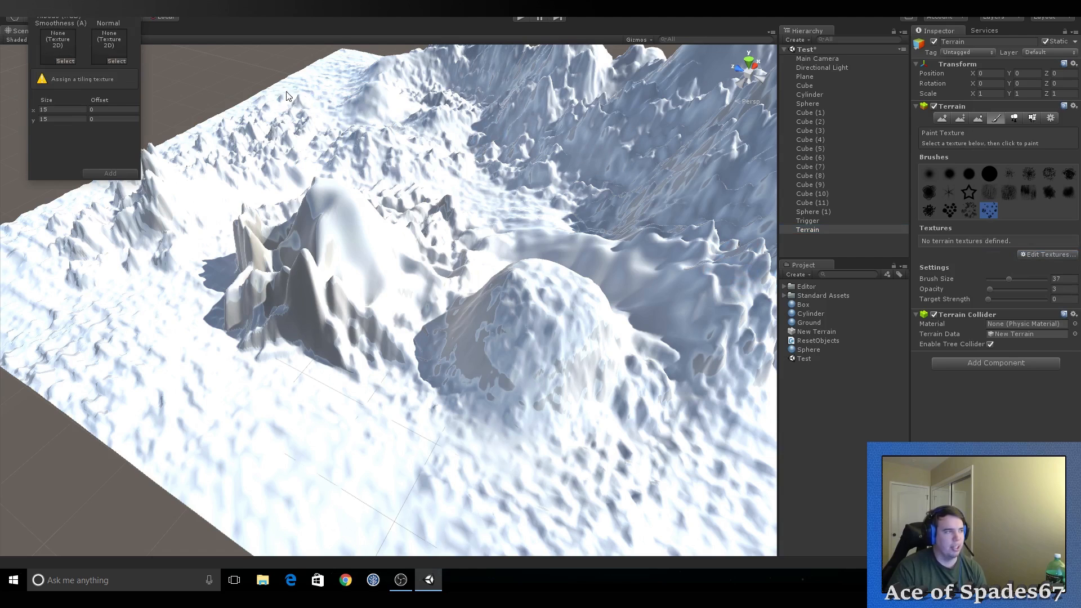
click(64, 60)
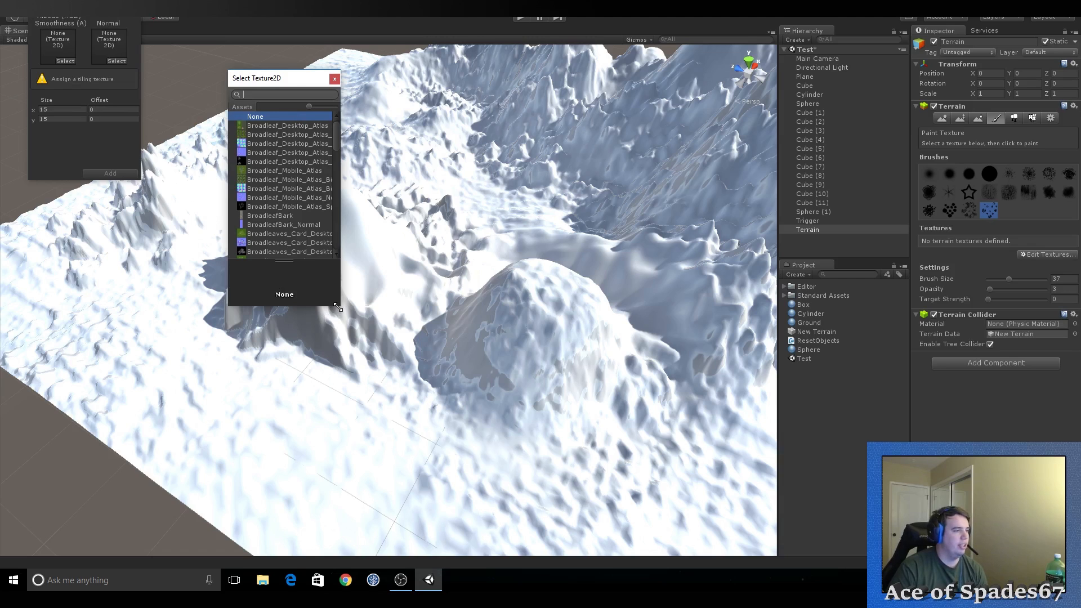
drag(338, 306, 574, 417)
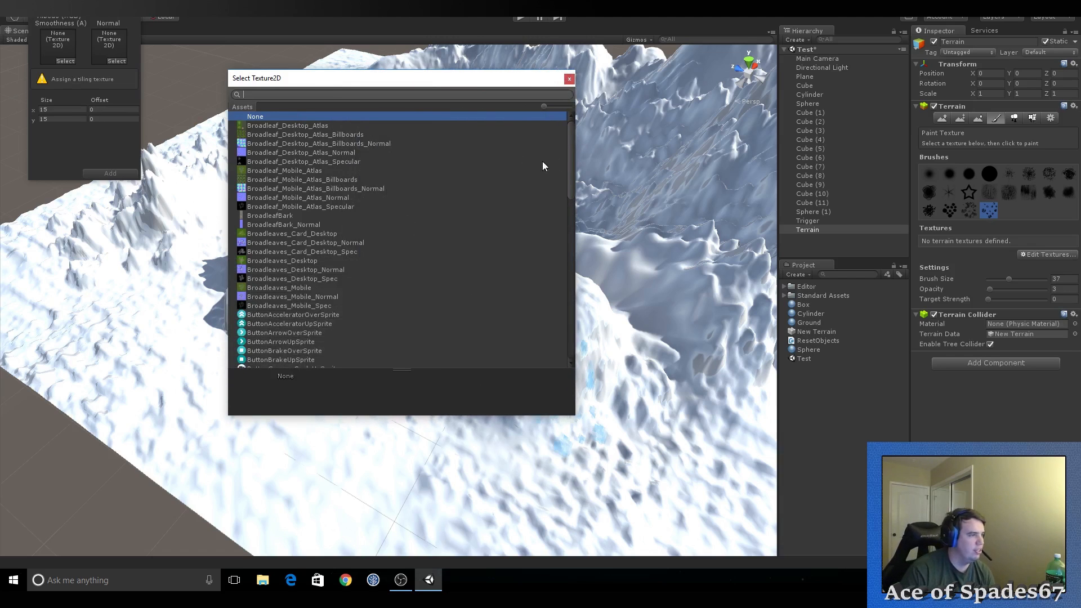
drag(569, 133, 572, 229)
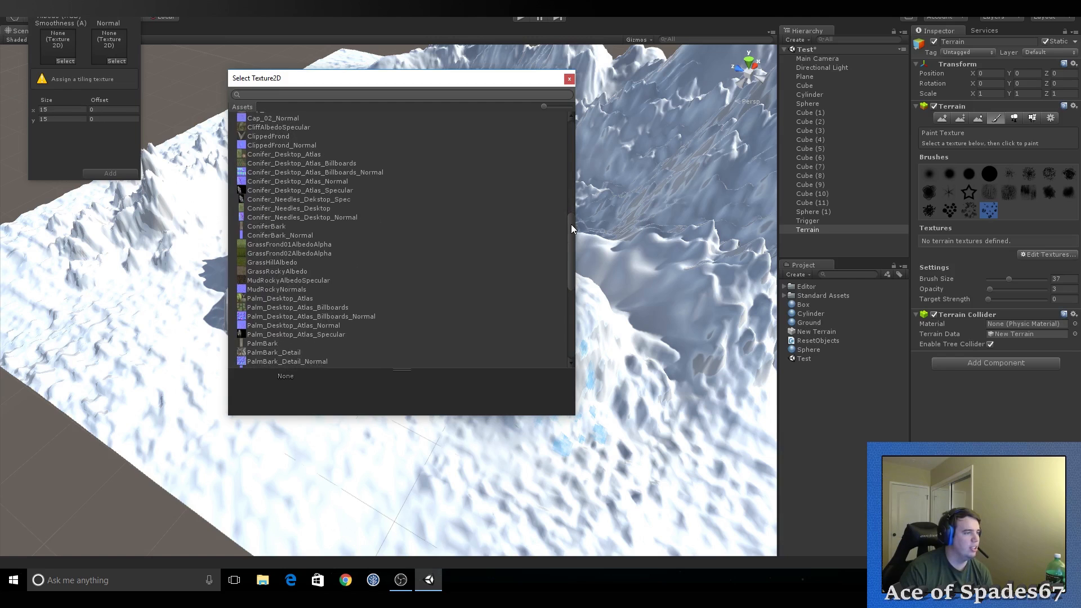
double_click(272, 263)
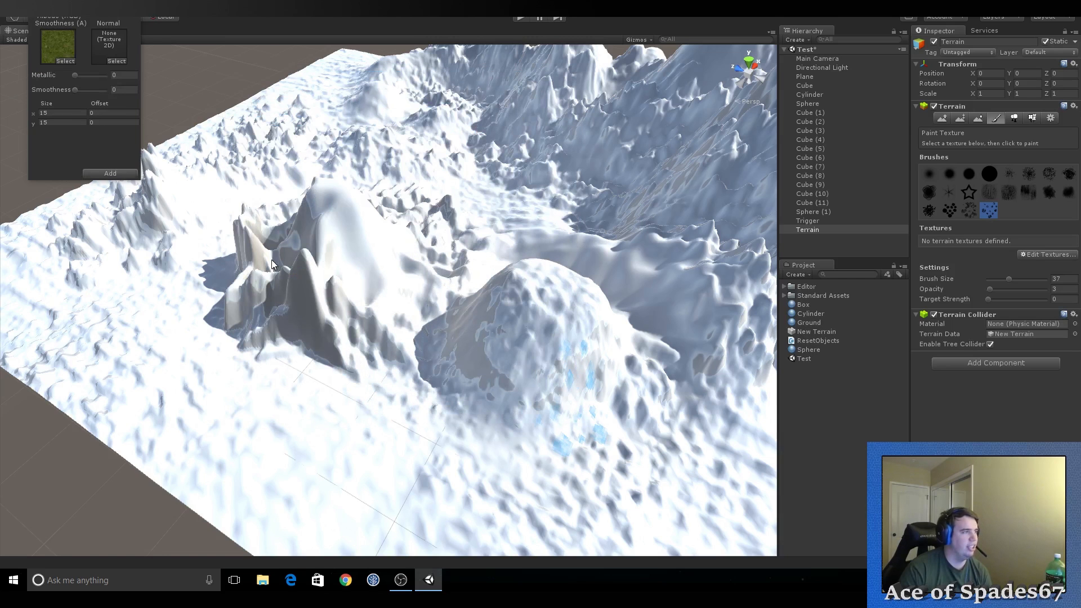
click(110, 175)
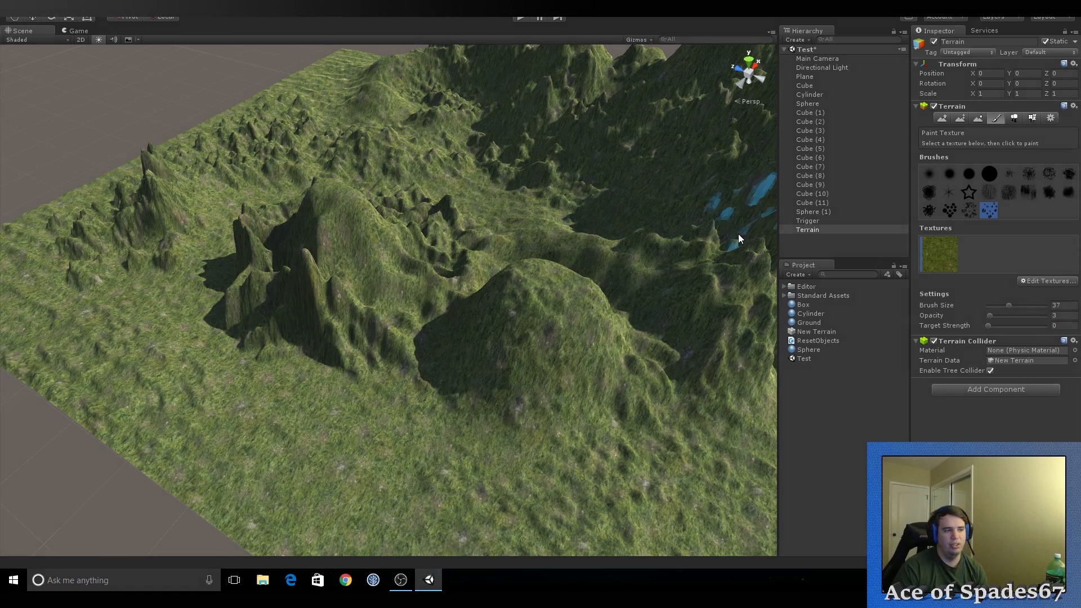
Add GrassRockyAlbedo as the terrain's second texture, keeping the default tiling size
right_drag(440, 255, 591, 261)
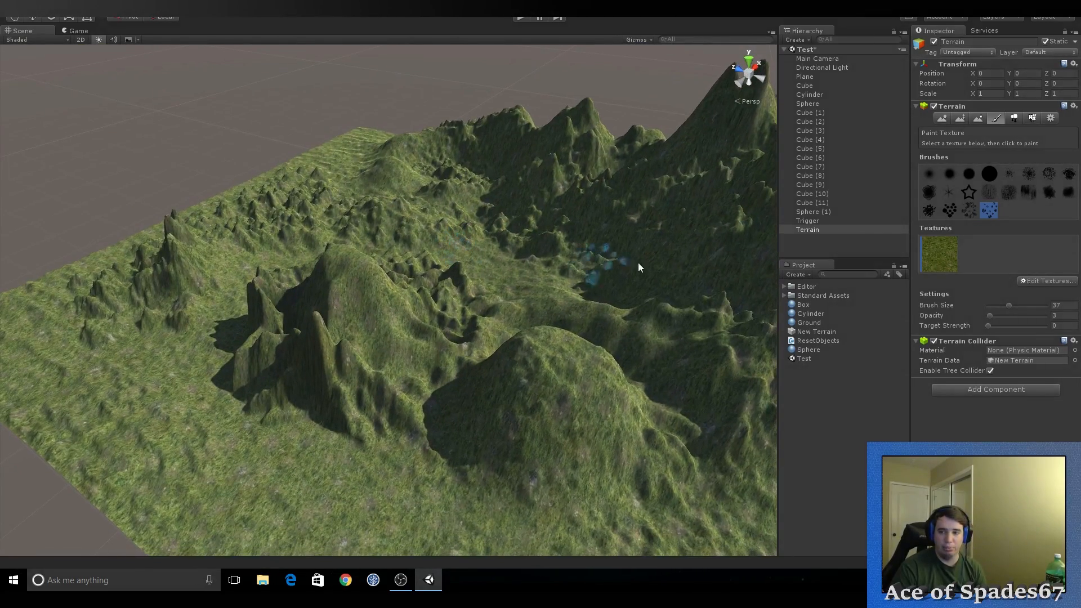
click(1028, 279)
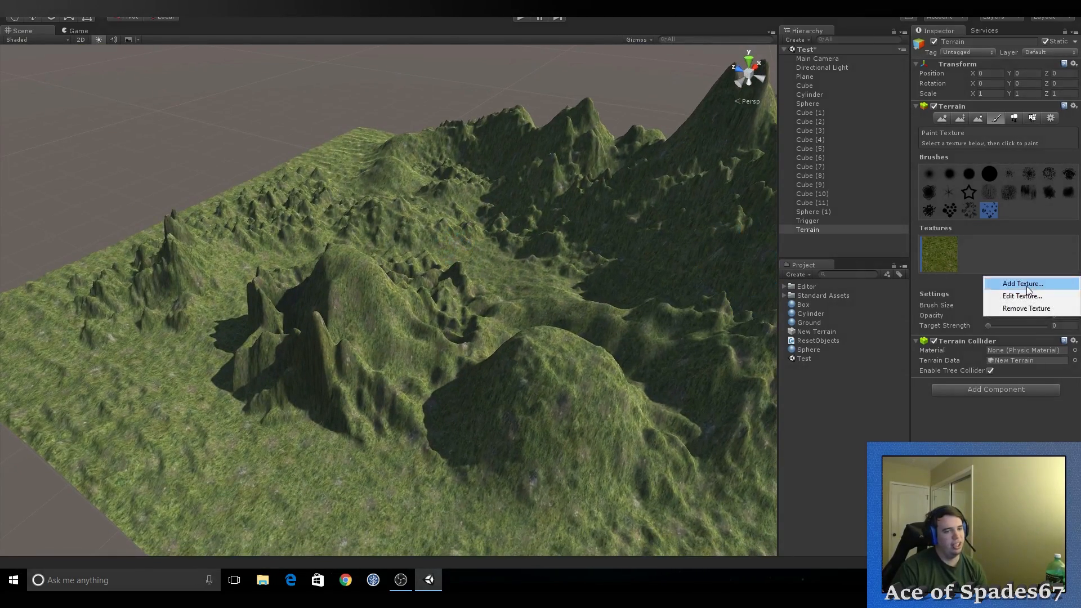
click(1026, 286)
click(62, 62)
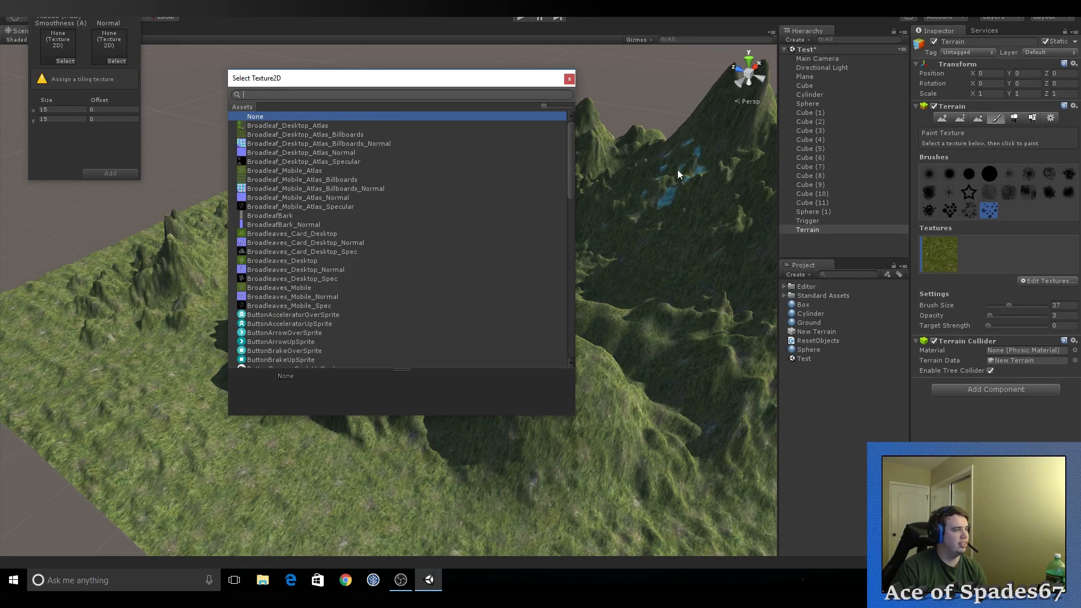
drag(573, 158, 569, 235)
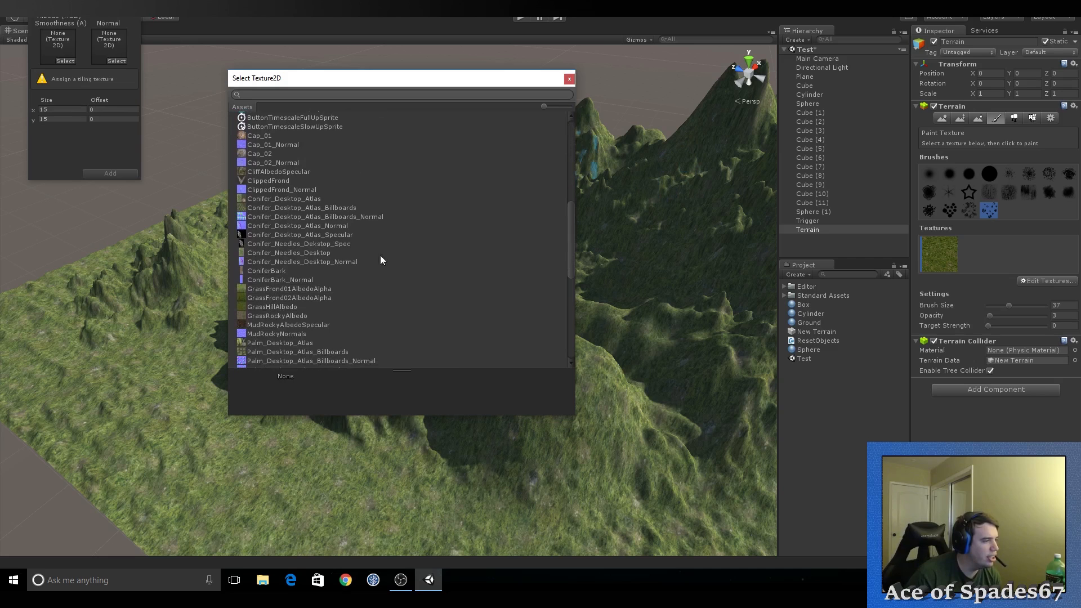
double_click(292, 315)
click(113, 174)
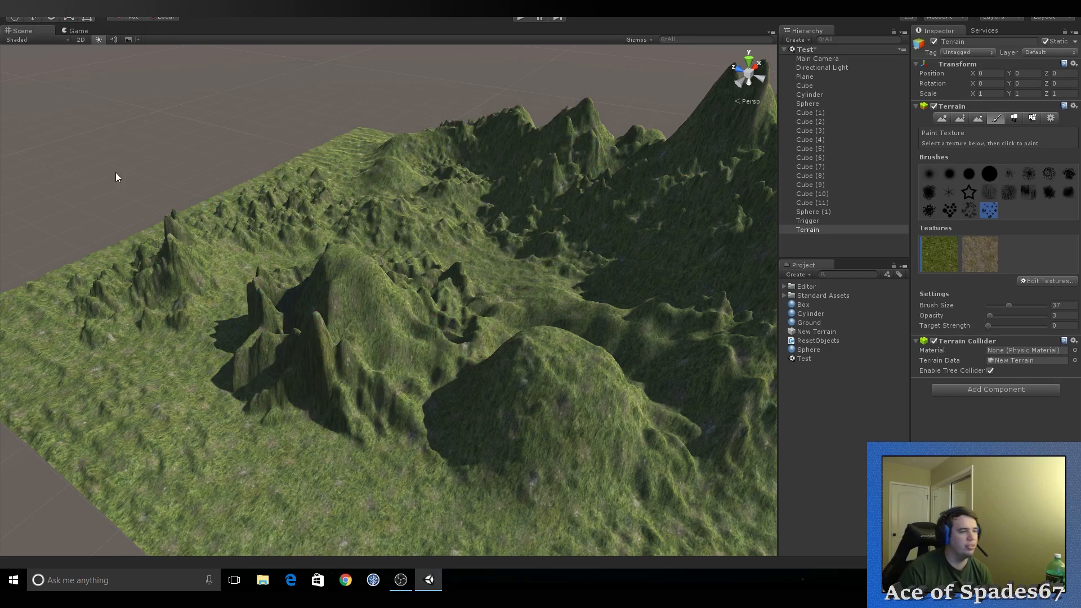
Add MudRockyAlbedoSpecular as the terrain's third texture, keeping the default tiling size
click(1048, 281)
click(1005, 286)
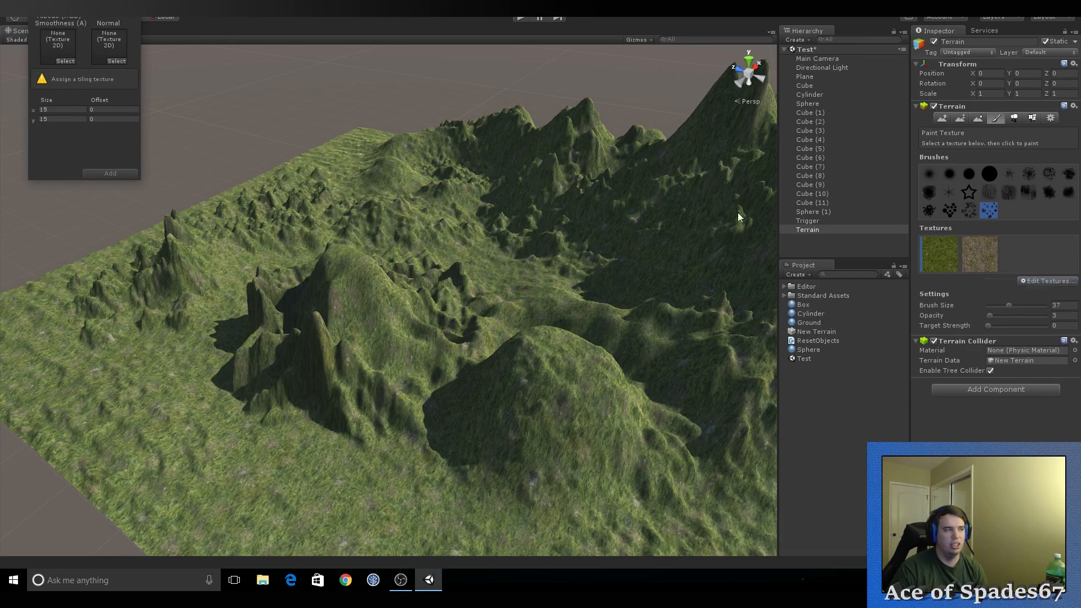
click(73, 60)
drag(570, 179, 583, 265)
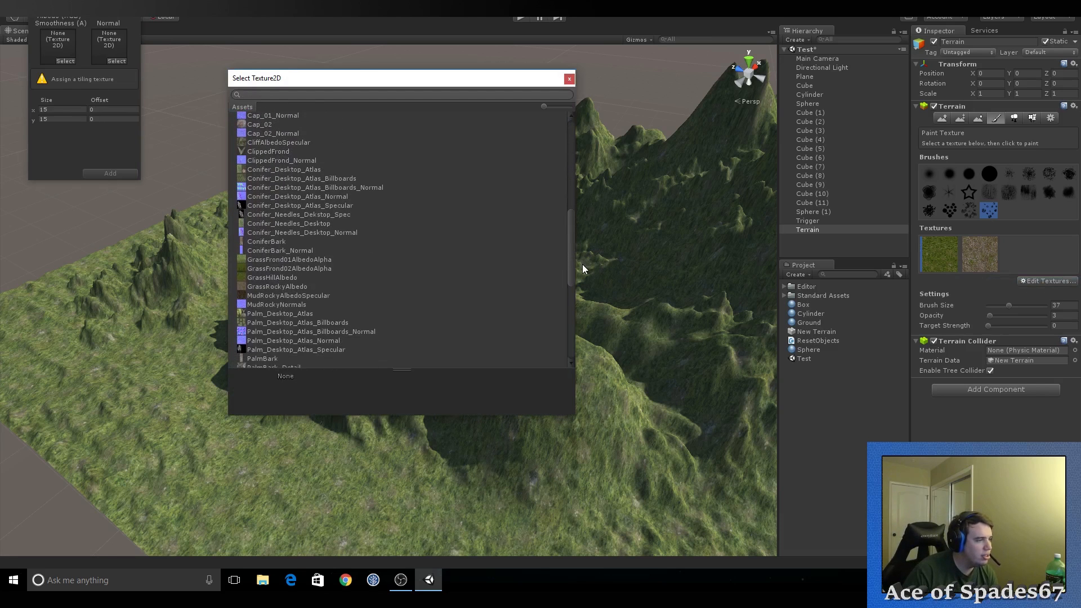
double_click(315, 296)
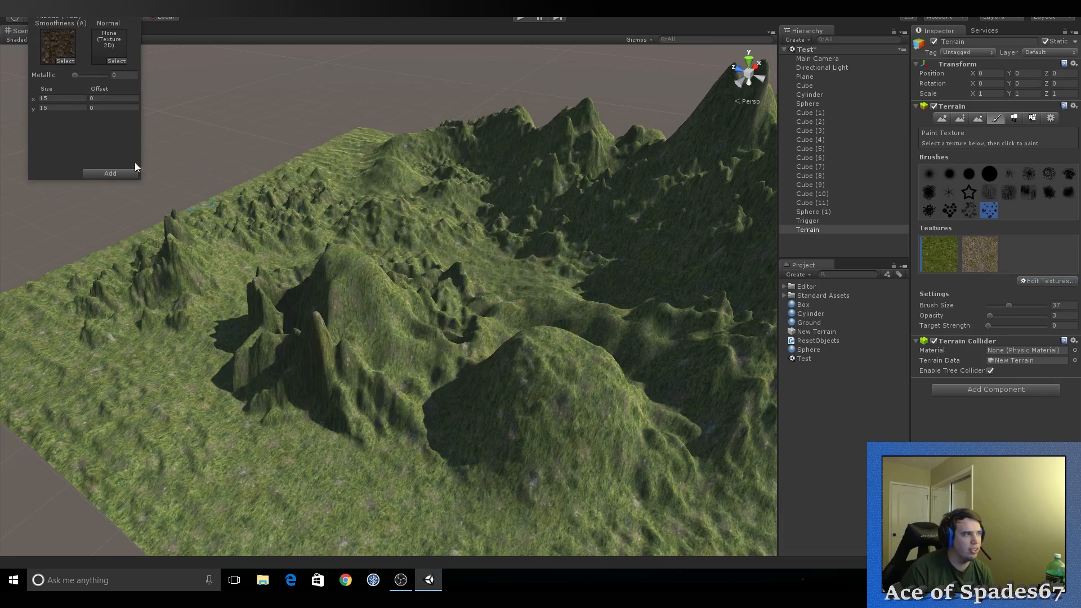
click(125, 174)
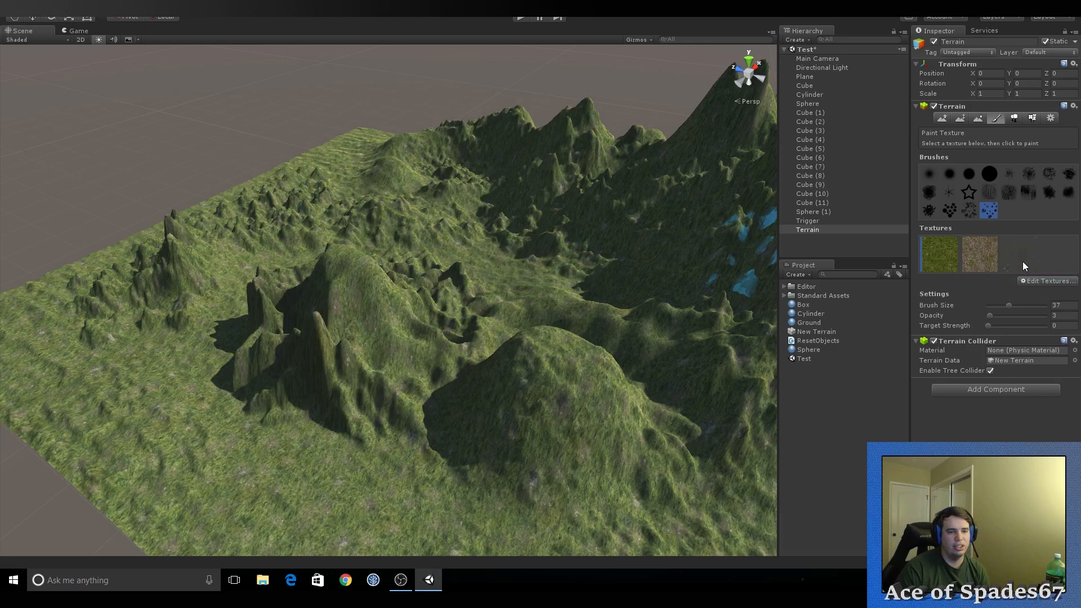
Select the dark mud texture, open its texture settings and close them without changes
click(1023, 262)
click(1048, 281)
click(1030, 291)
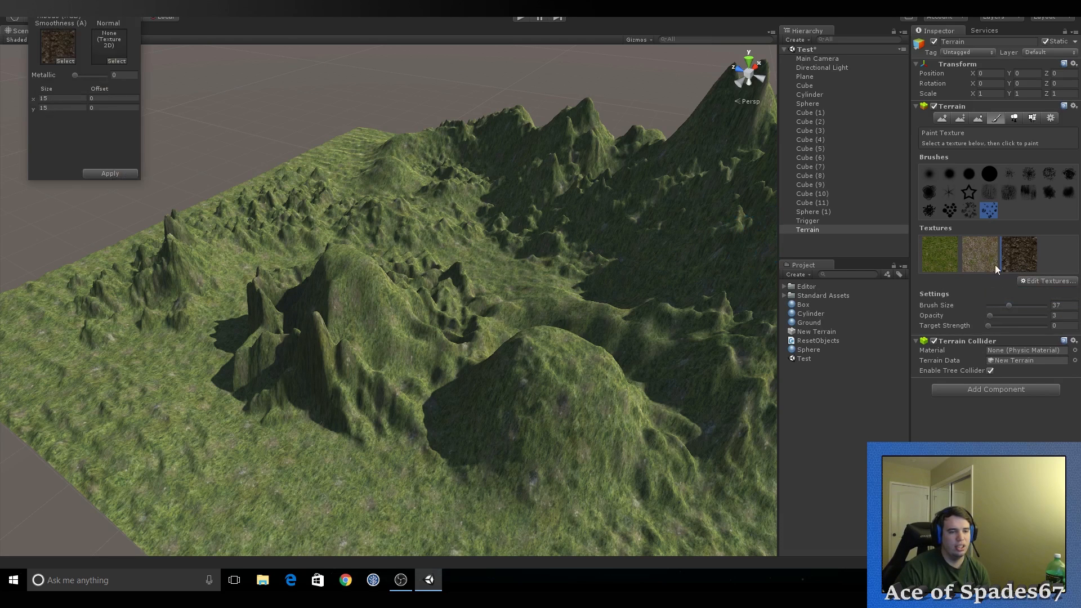
click(130, 3)
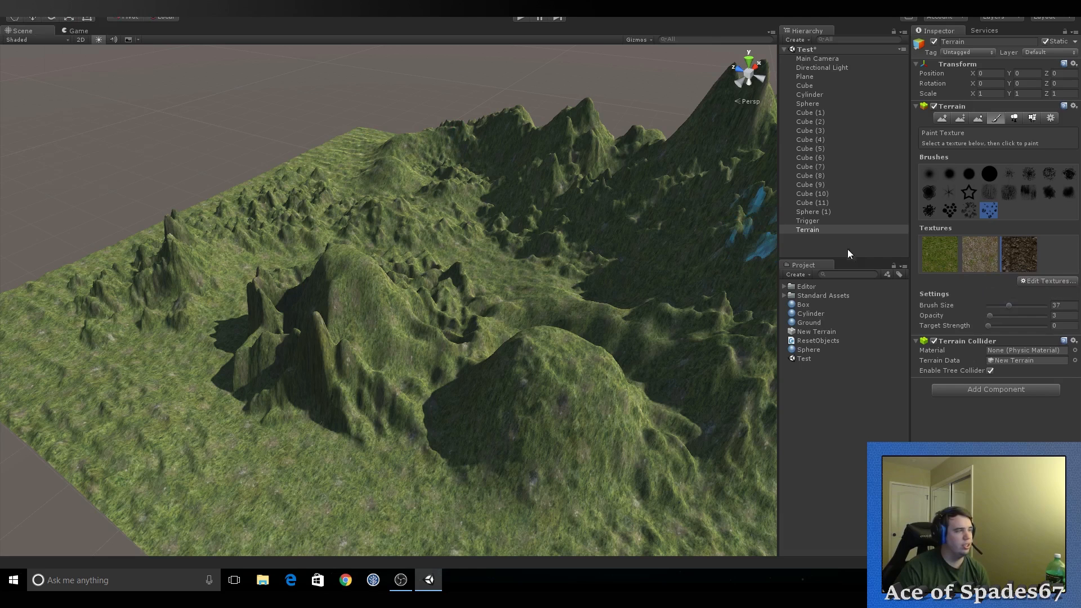
Add SandAlbedo as the terrain's fourth texture, keeping the default tiling size
click(1064, 286)
click(1049, 290)
click(63, 61)
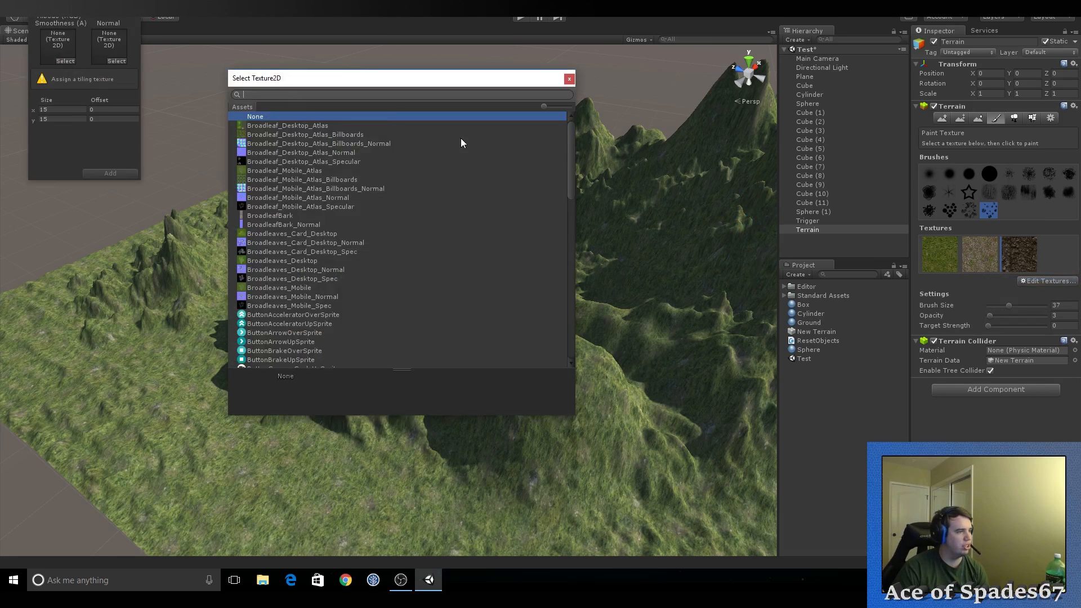
drag(573, 146, 567, 275)
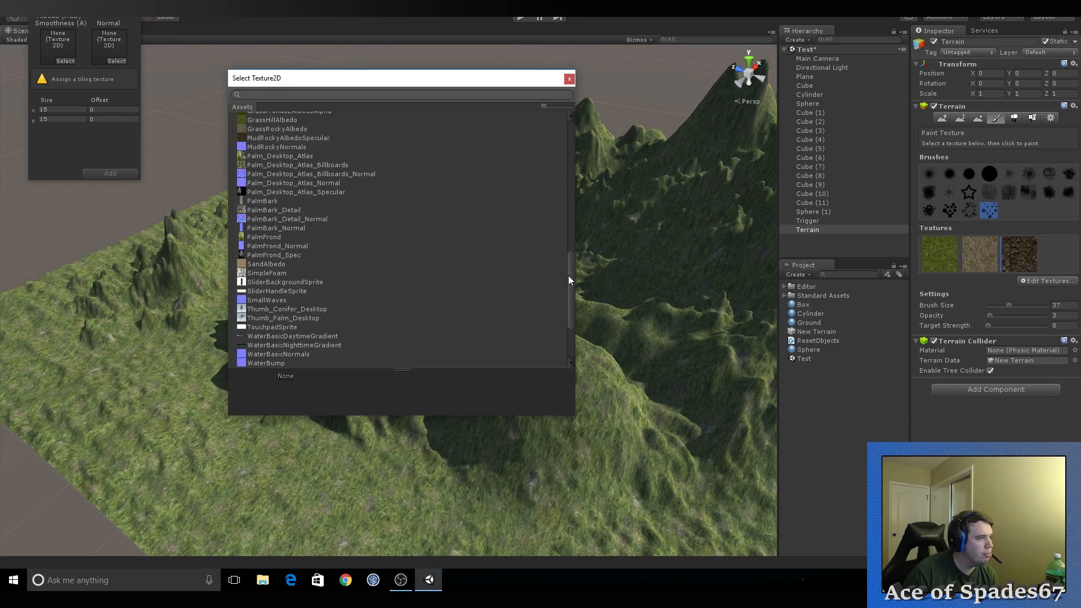
double_click(261, 264)
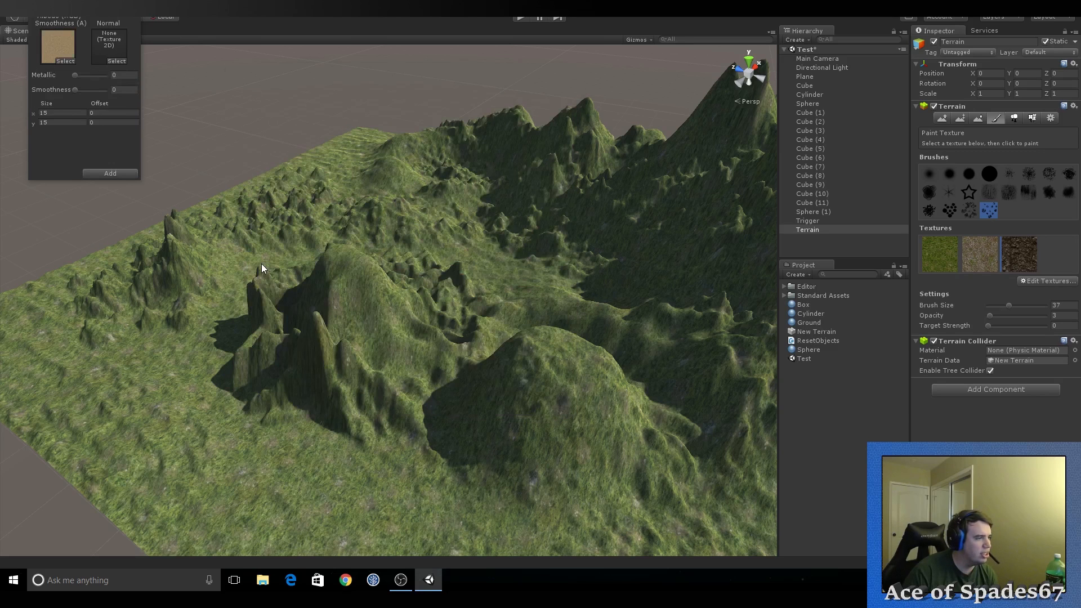
click(113, 174)
click(1054, 281)
click(1039, 286)
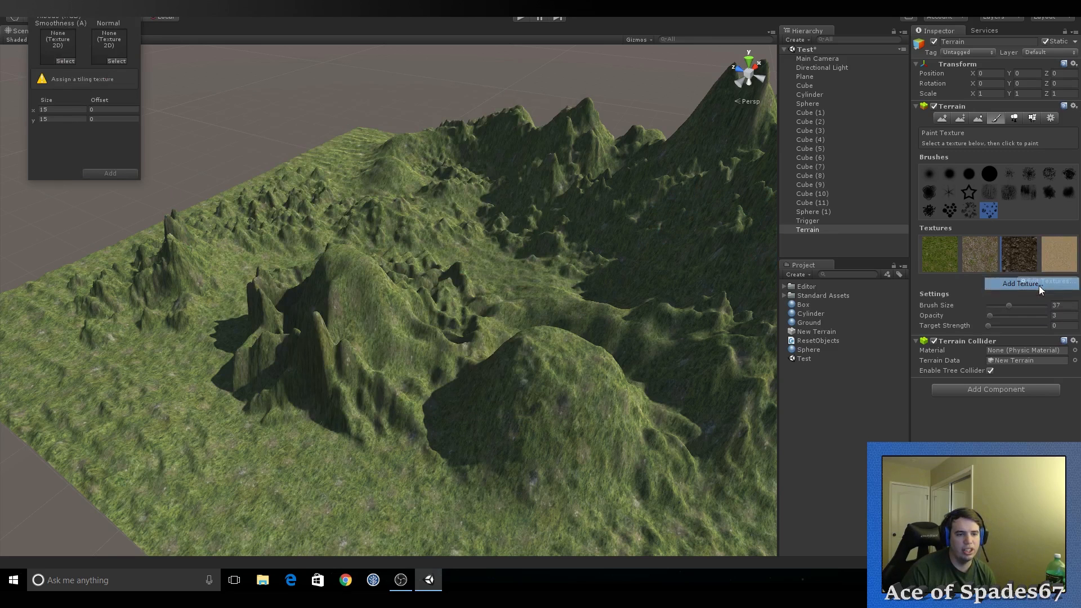
click(70, 62)
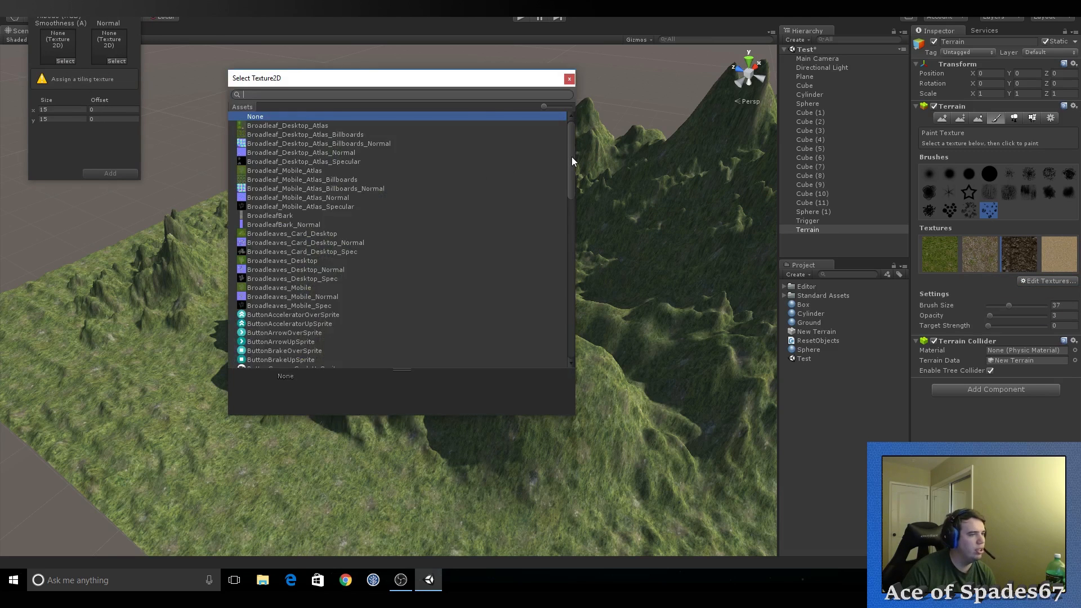
drag(572, 156, 556, 309)
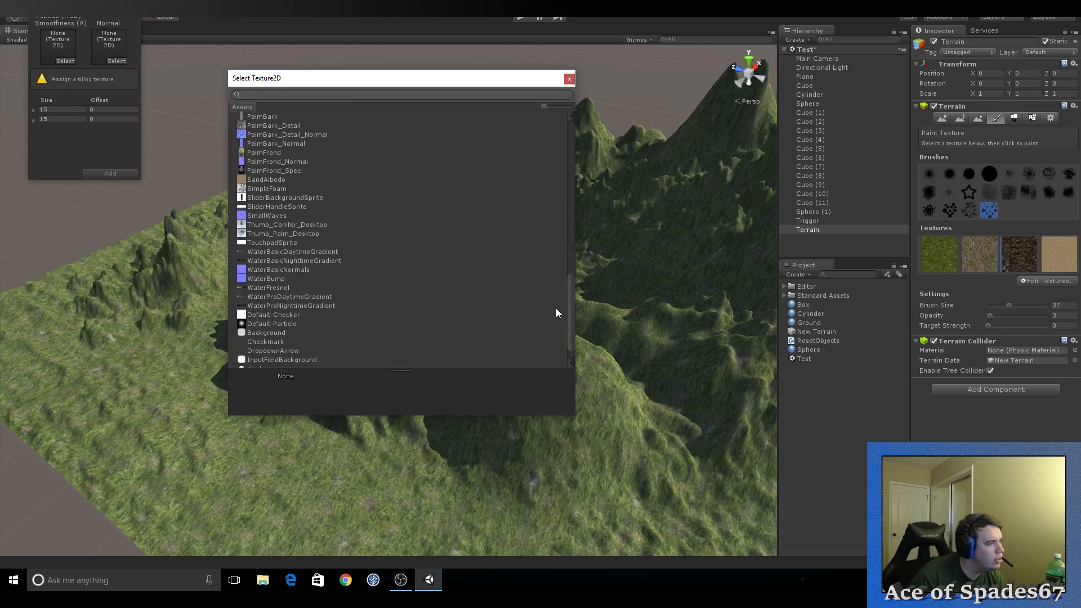
scroll(557, 313, down, 2)
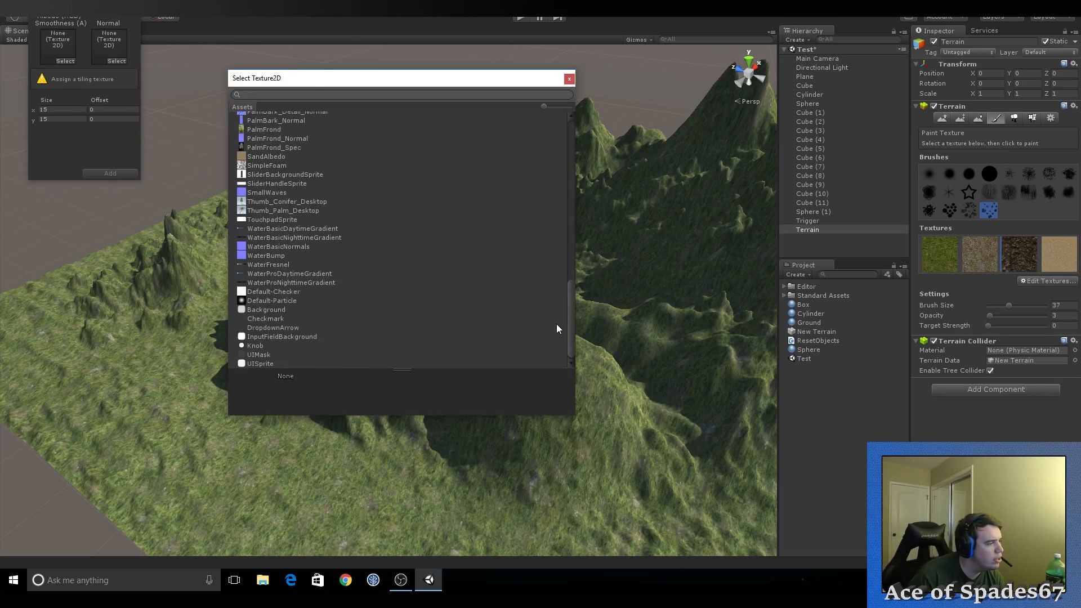
click(572, 82)
click(136, 18)
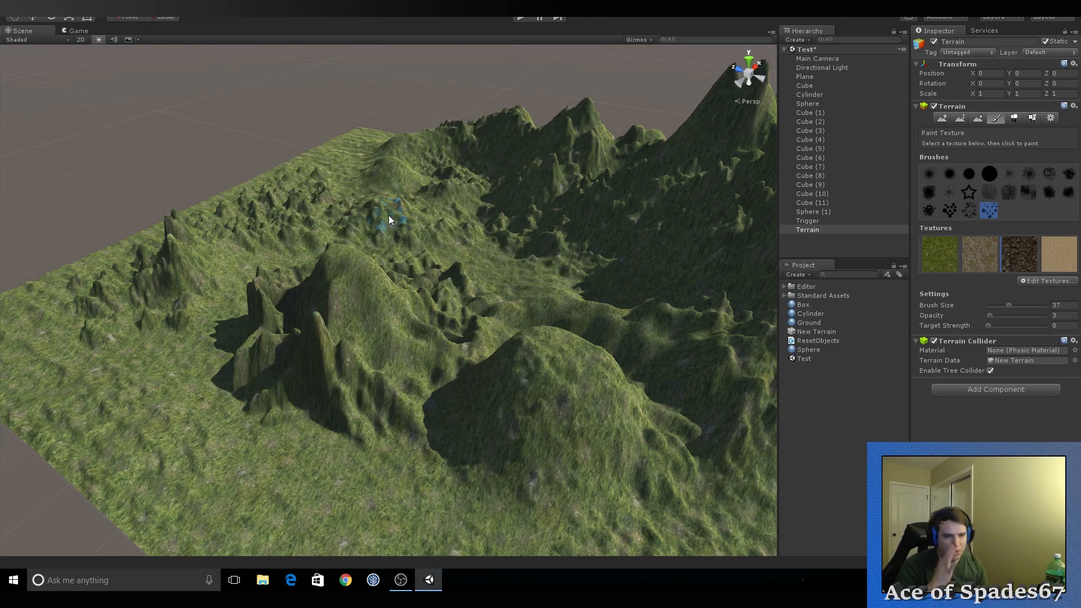
Switch to Raise / Lower Terrain with the soft round brush, size 59 and opacity 12, and raise a ridge behind the spiky hill
right_drag(388, 215, 545, 222)
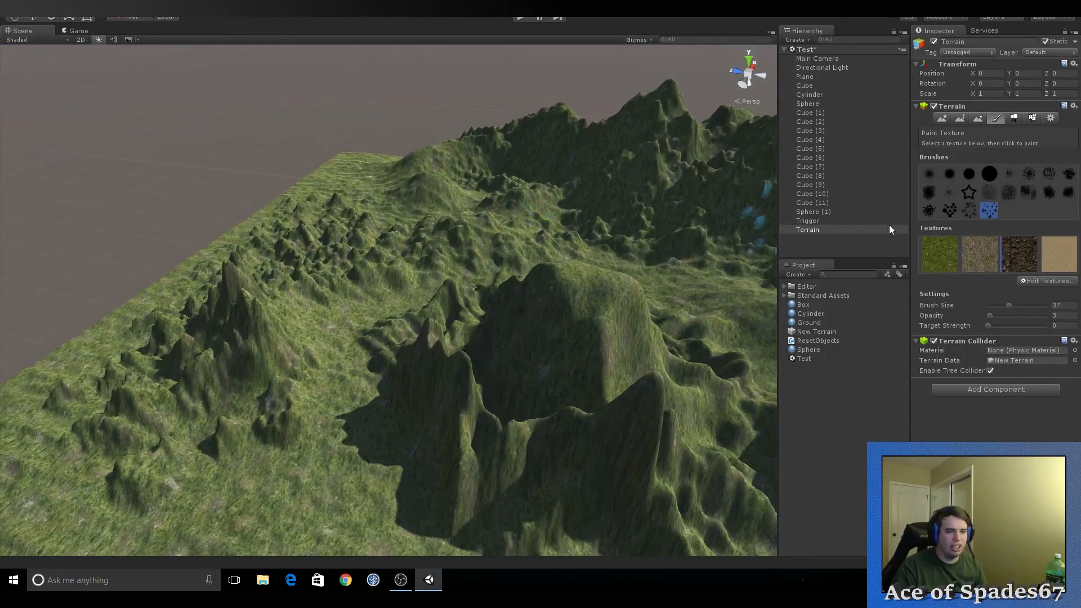
click(948, 119)
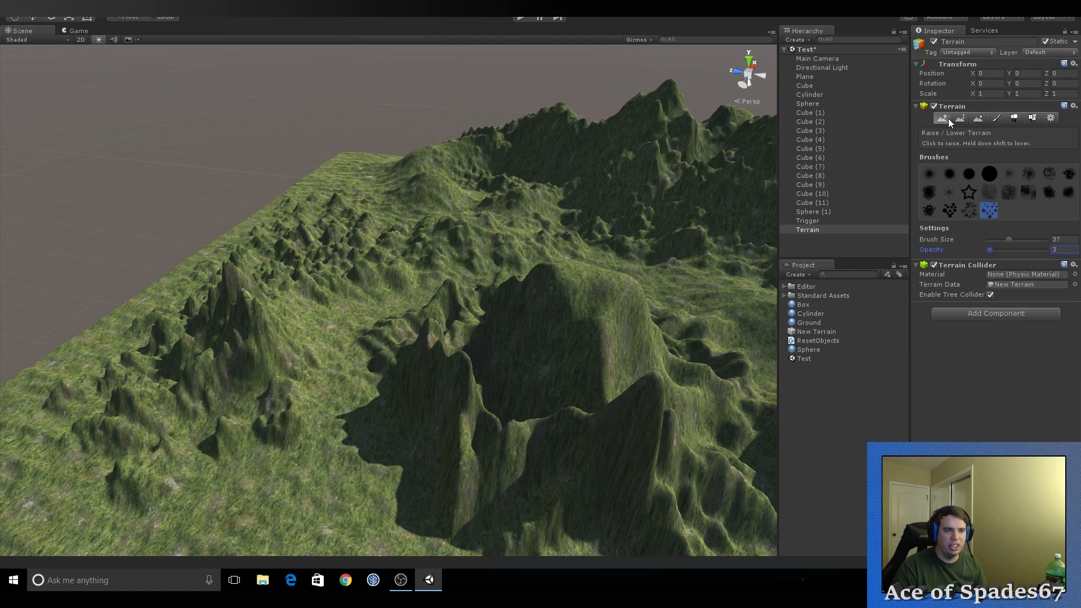
click(933, 172)
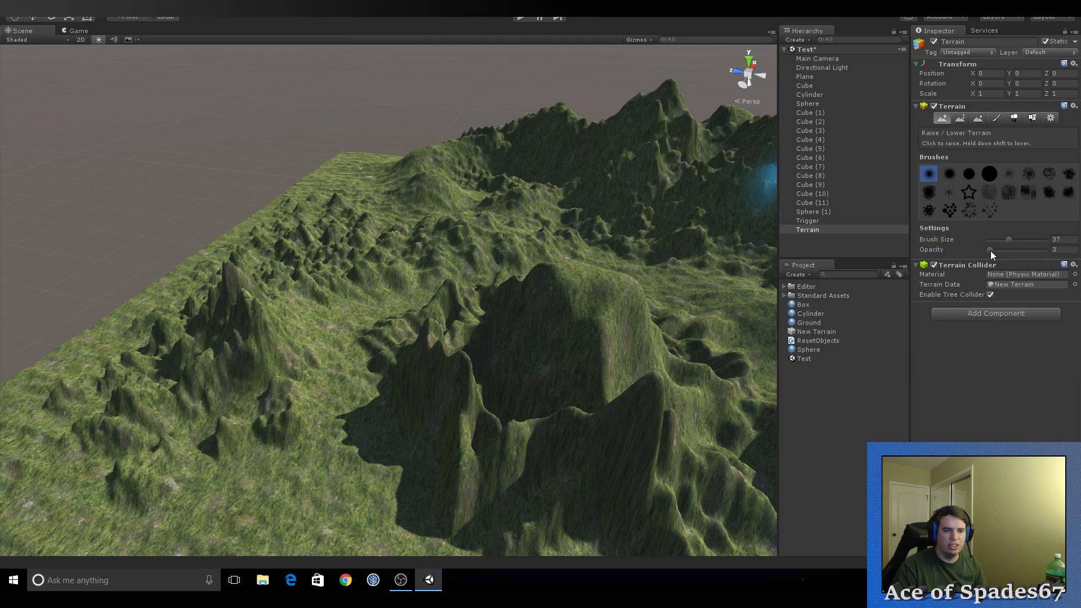
drag(991, 251, 995, 250)
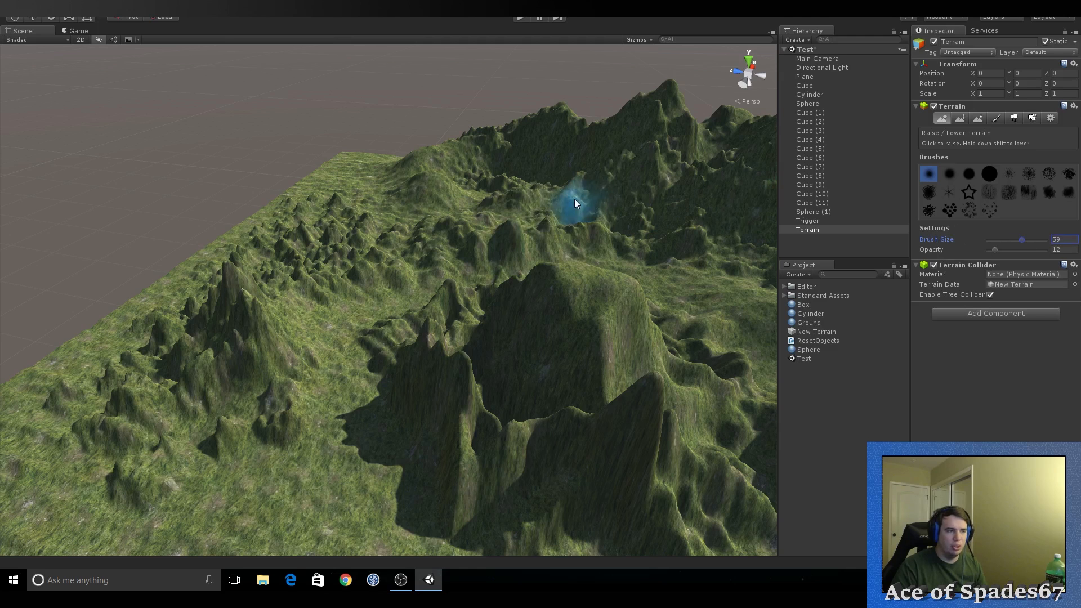
mouse_move(574, 198)
mouse_down()
mouse_move(611, 219)
mouse_move(636, 207)
mouse_move(599, 196)
mouse_move(649, 168)
mouse_up()
mouse_move(483, 244)
mouse_down()
mouse_move(346, 286)
mouse_move(326, 303)
mouse_move(330, 319)
mouse_move(345, 289)
mouse_up()
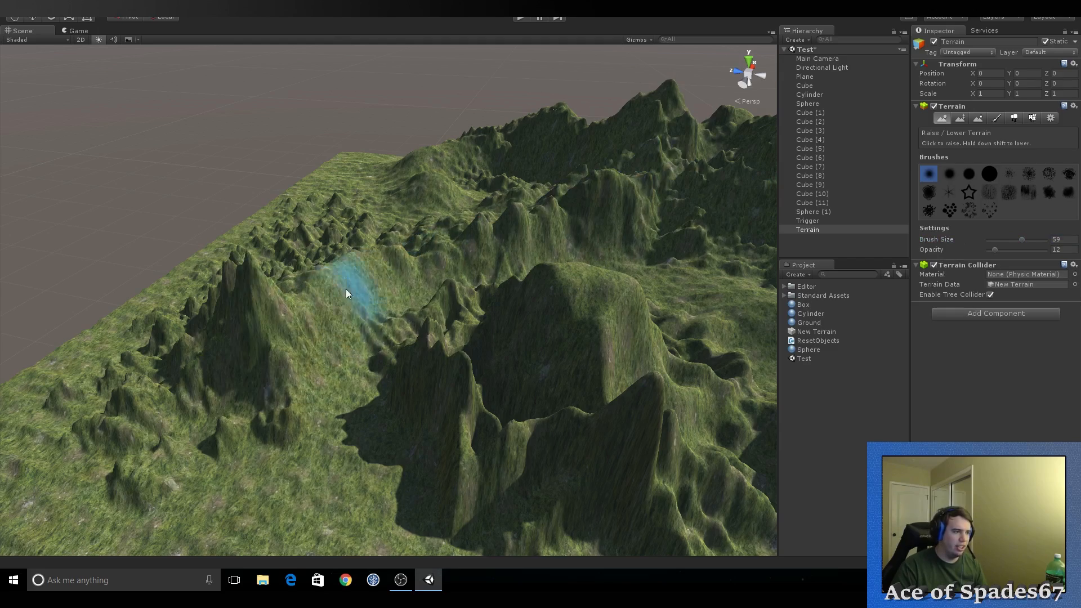
Raise more steep ground along the valley and a group of tall peaks in front of the far mountains
mouse_move(403, 313)
right_down()
mouse_move(495, 271)
mouse_move(526, 203)
mouse_move(471, 219)
mouse_move(404, 263)
mouse_move(315, 344)
mouse_move(298, 327)
right_up()
key(w)
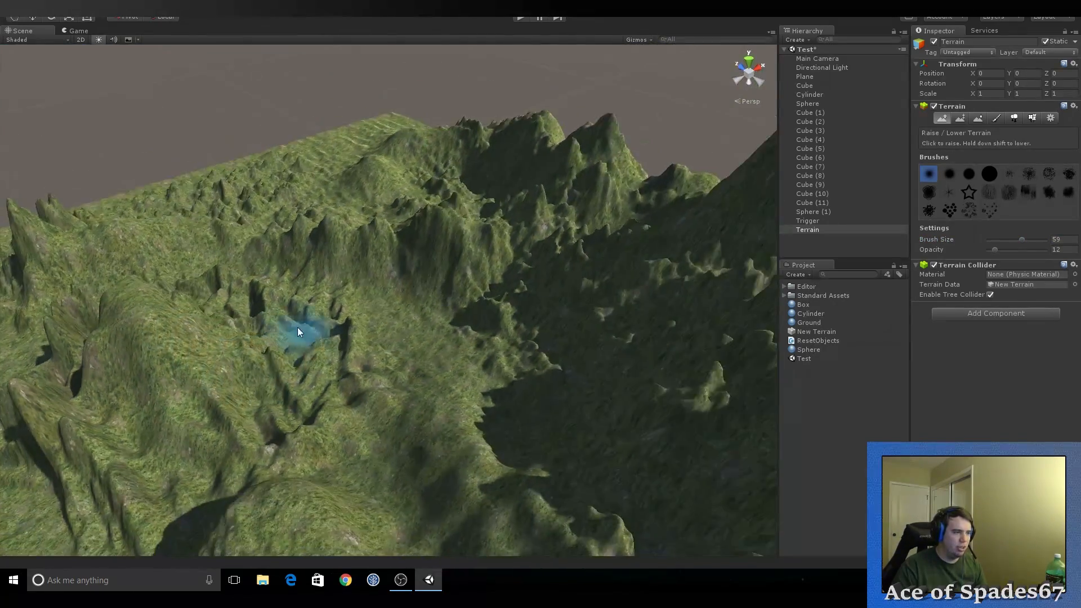
mouse_move(397, 342)
mouse_down()
mouse_move(515, 352)
mouse_move(405, 356)
mouse_move(678, 312)
mouse_move(574, 303)
mouse_up()
mouse_move(573, 303)
right_down()
mouse_move(654, 205)
mouse_move(652, 193)
mouse_move(748, 248)
right_up()
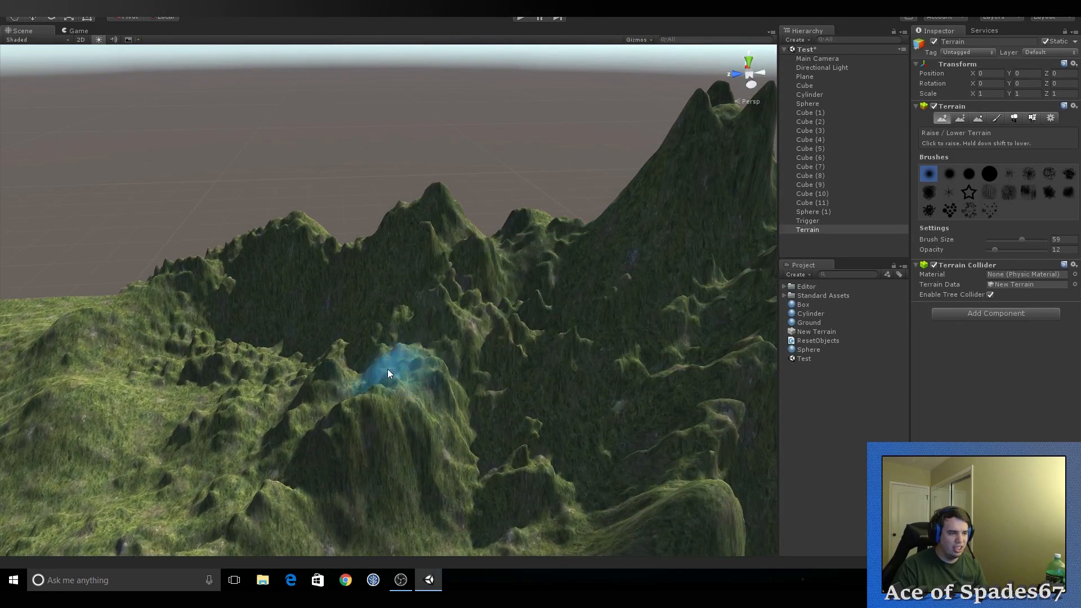
mouse_move(519, 281)
mouse_down()
mouse_move(532, 259)
mouse_move(521, 265)
mouse_move(568, 242)
mouse_move(637, 236)
mouse_move(608, 337)
mouse_move(569, 397)
mouse_move(573, 416)
mouse_up()
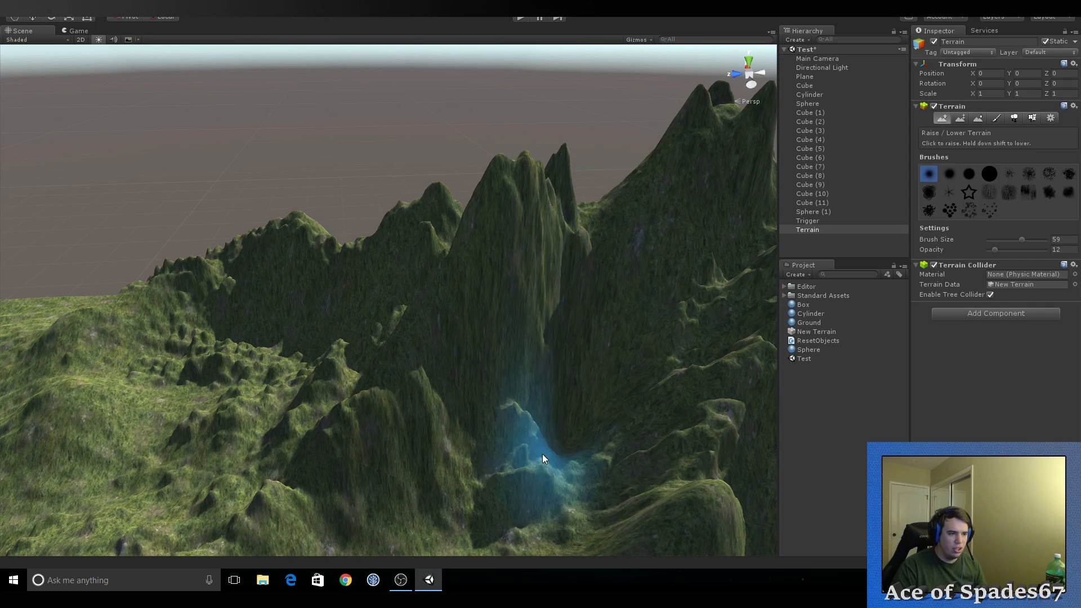
Switch to Paint Height with brush size 32, sample the height 0, and flatten the valley floor between the ridge and the hill
mouse_move(577, 480)
right_down()
mouse_move(545, 532)
mouse_move(607, 413)
right_up()
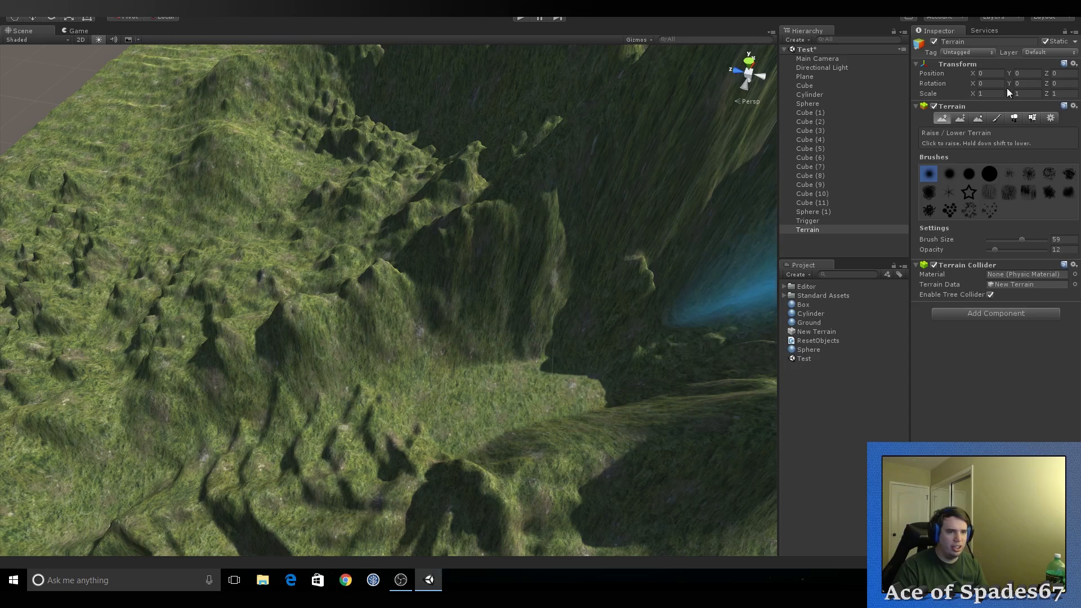
click(963, 118)
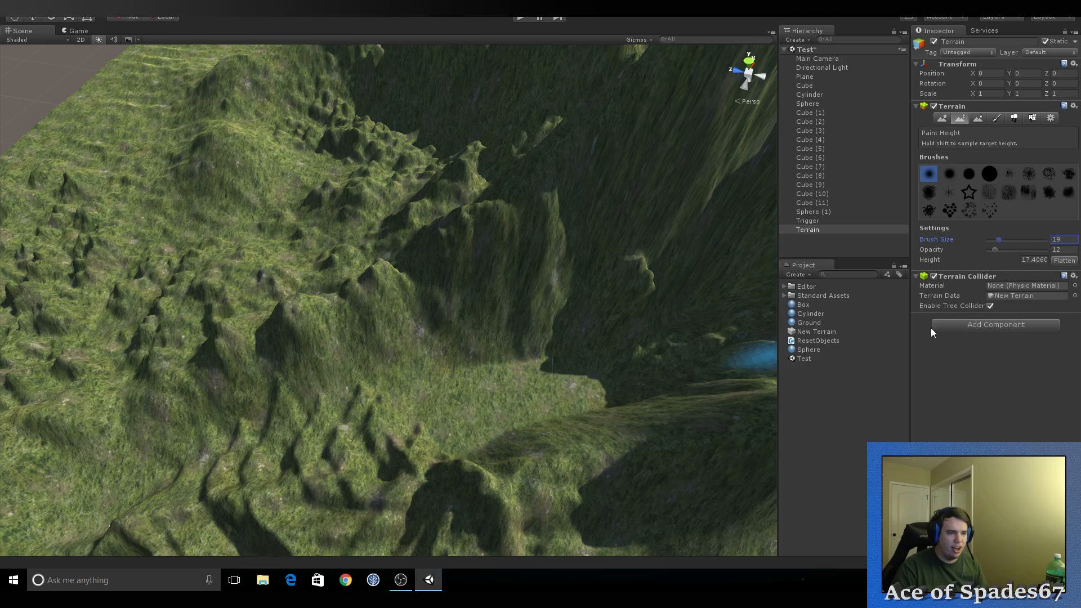
click(1006, 238)
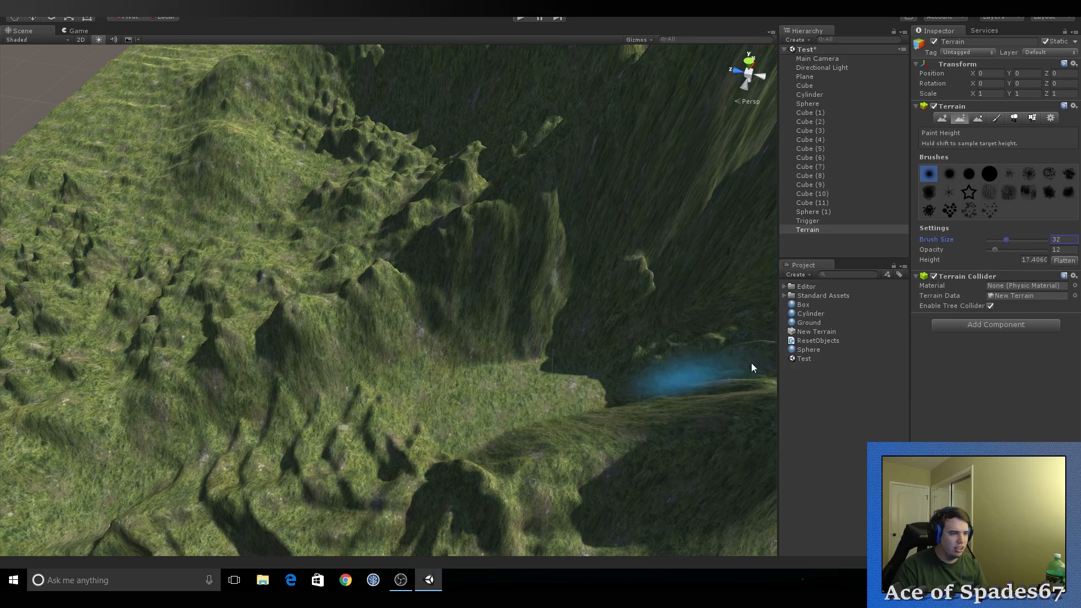
shift+click(515, 394)
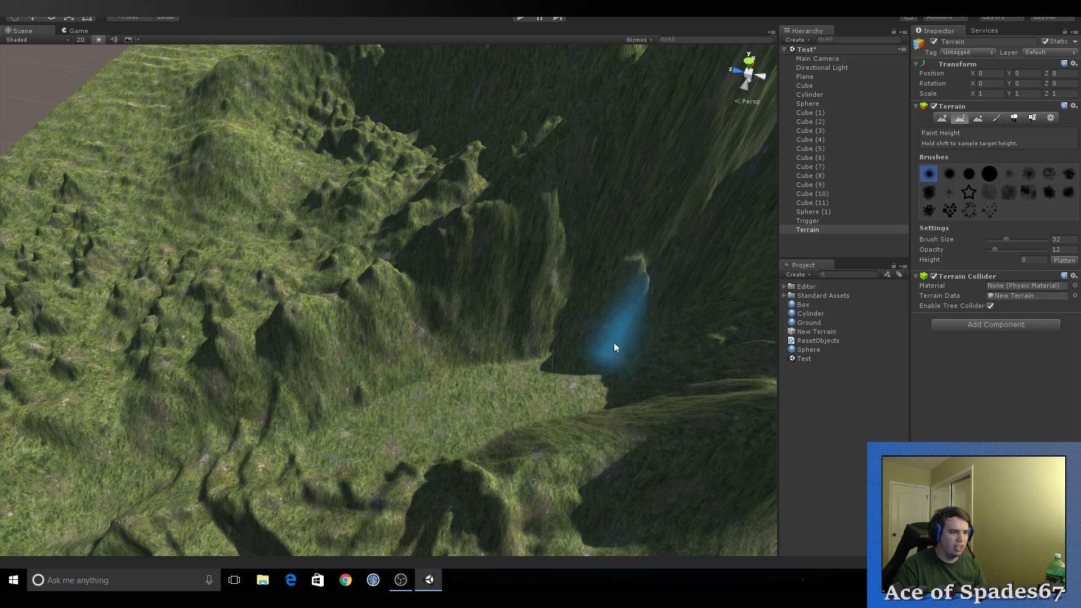
mouse_move(592, 372)
right_down()
mouse_move(194, 356)
mouse_move(337, 363)
mouse_move(454, 343)
right_up()
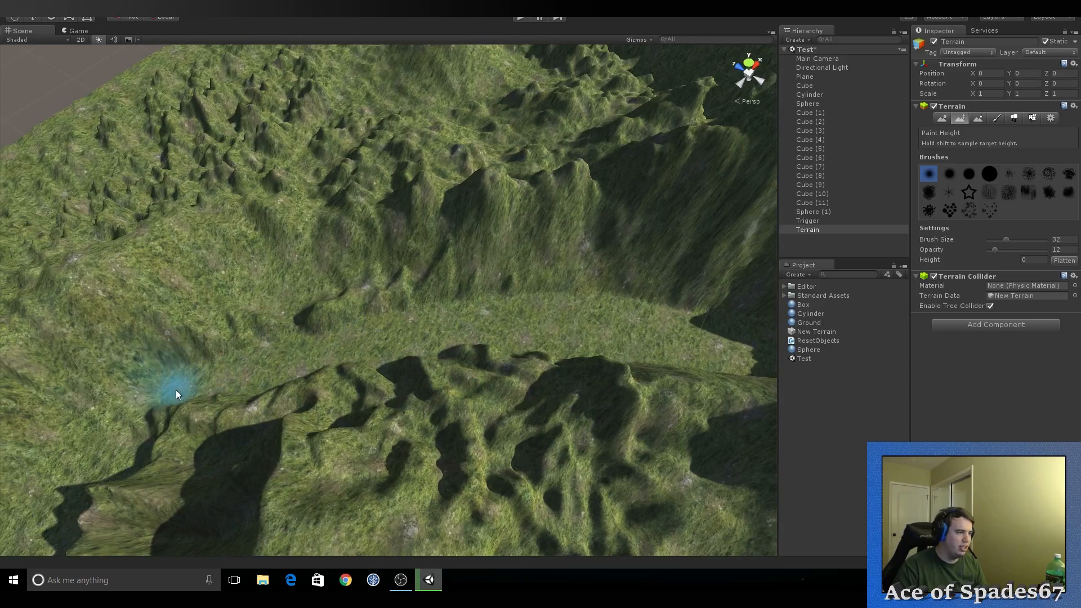
Extend the flattened channel at height 0 past the spiky hill and across the grassy ground to the terrain's edge
mouse_move(176, 390)
right_down()
mouse_move(262, 353)
mouse_move(208, 343)
mouse_move(309, 323)
mouse_move(412, 323)
mouse_move(394, 336)
right_up()
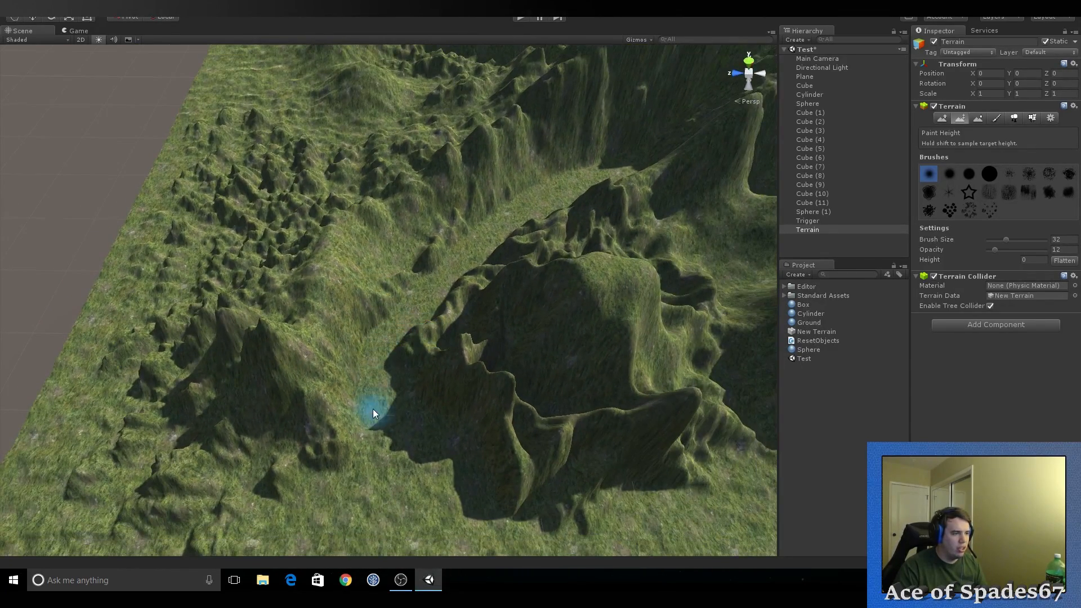
mouse_move(385, 452)
right_down()
mouse_move(559, 542)
mouse_move(331, 442)
right_up()
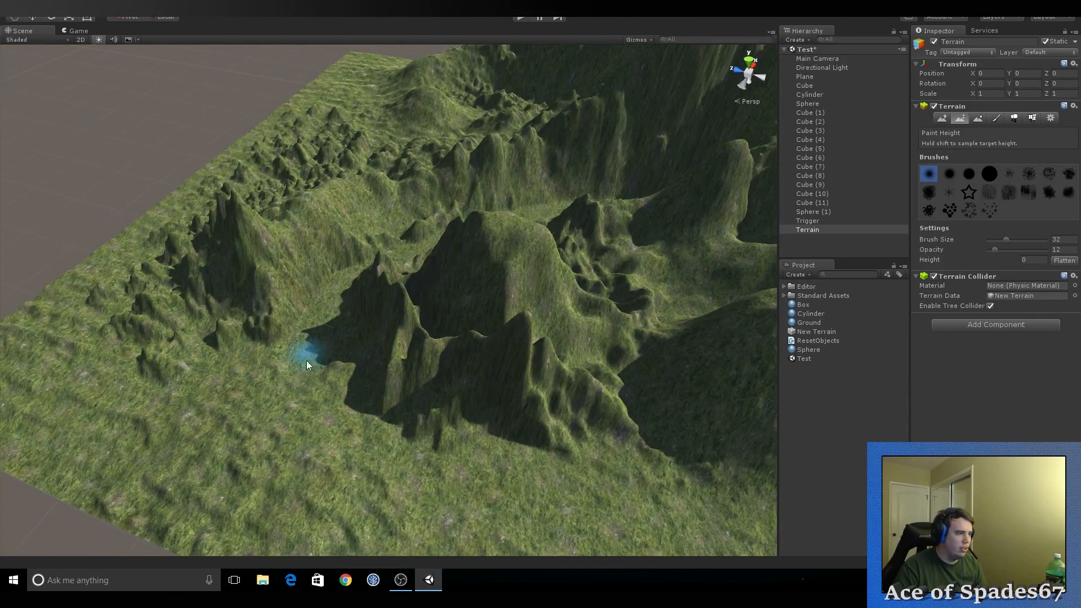
drag(306, 363, 254, 536)
right_drag(340, 430, 304, 483)
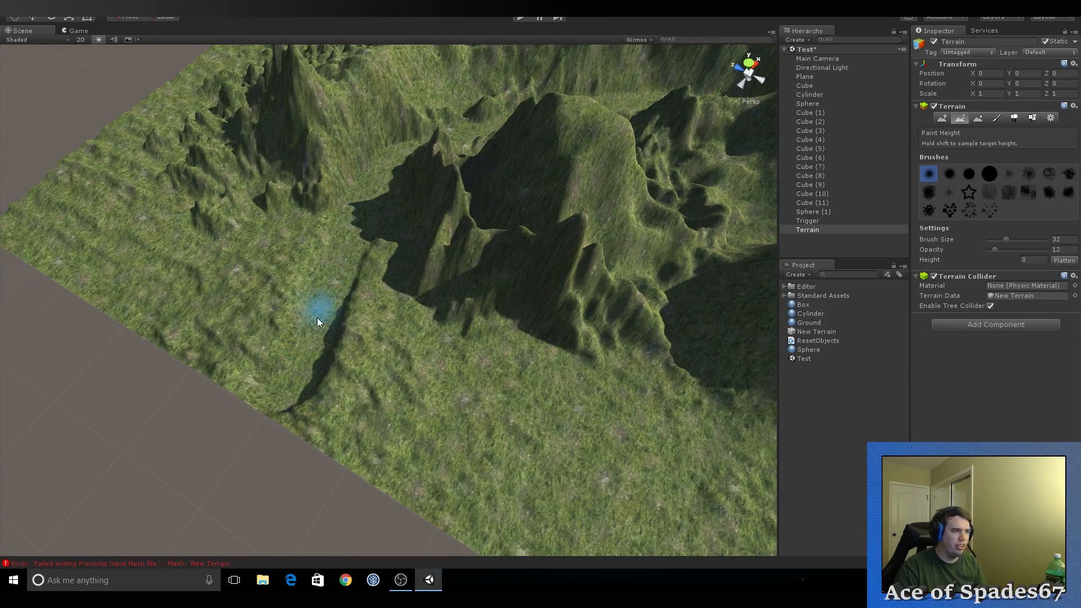
Add a new 3D plane object to the scene
right_drag(252, 442, 446, 234)
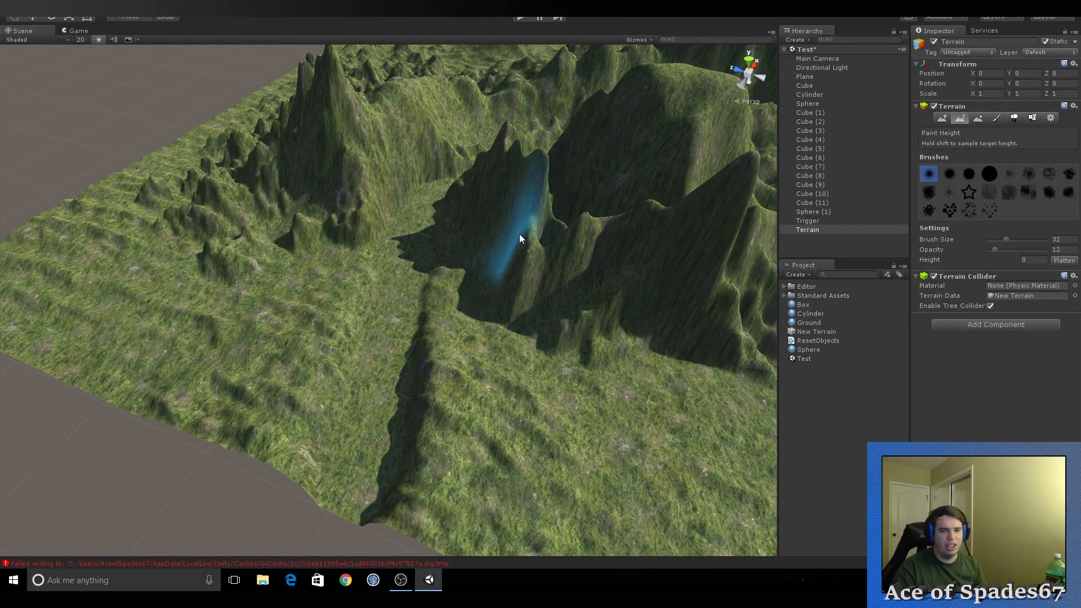
click(818, 245)
right_click(818, 244)
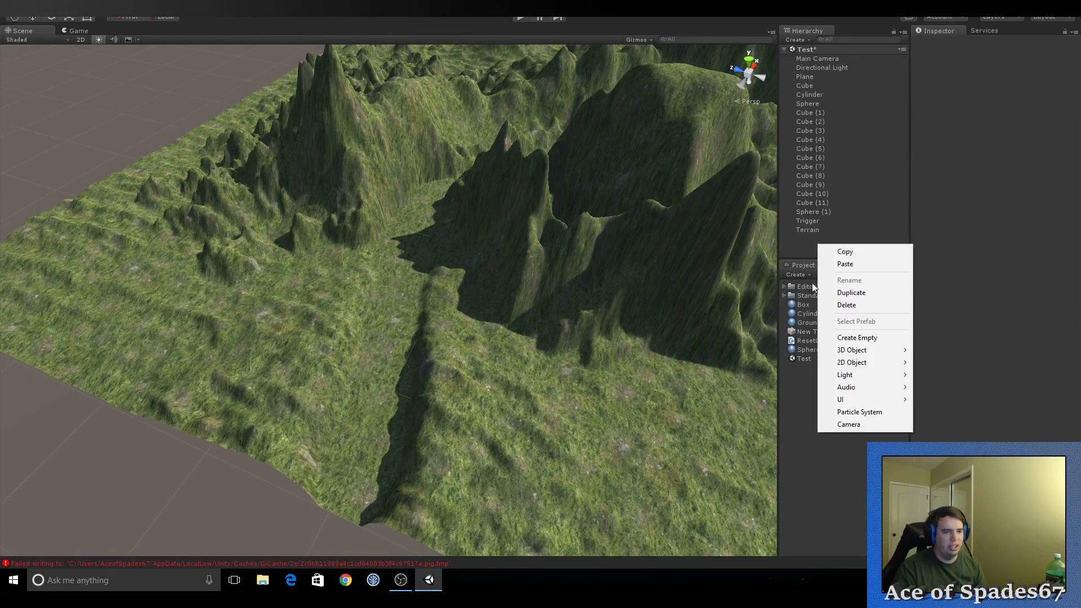
mouse_move(866, 354)
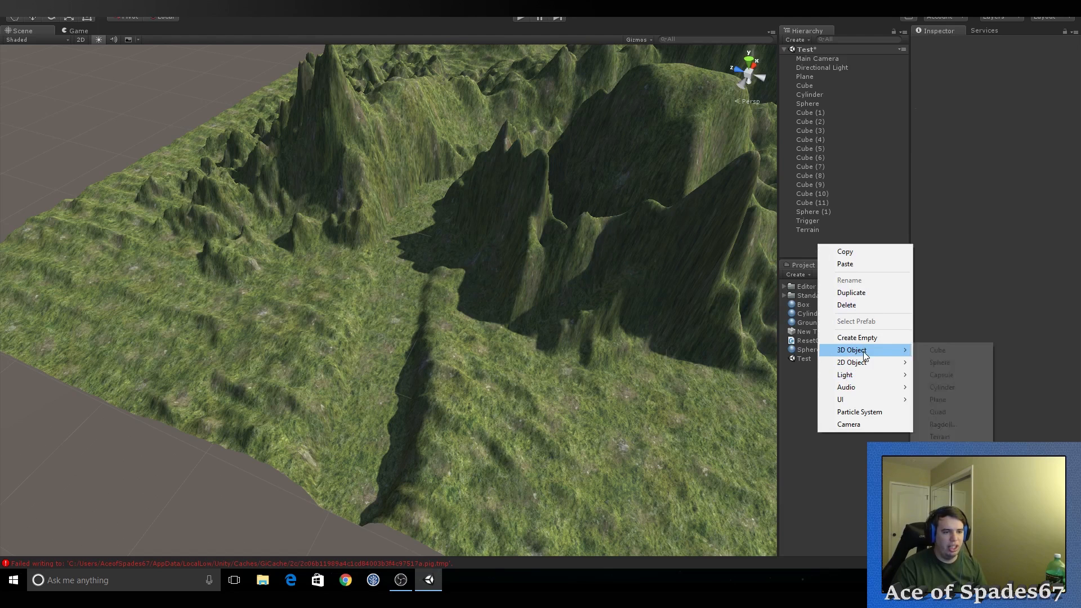
click(972, 401)
Move the new plane down to the channel's level at the terrain's edge, at X 11.35, Y 0.05 and Z 80.86
scroll(492, 292, down, 8)
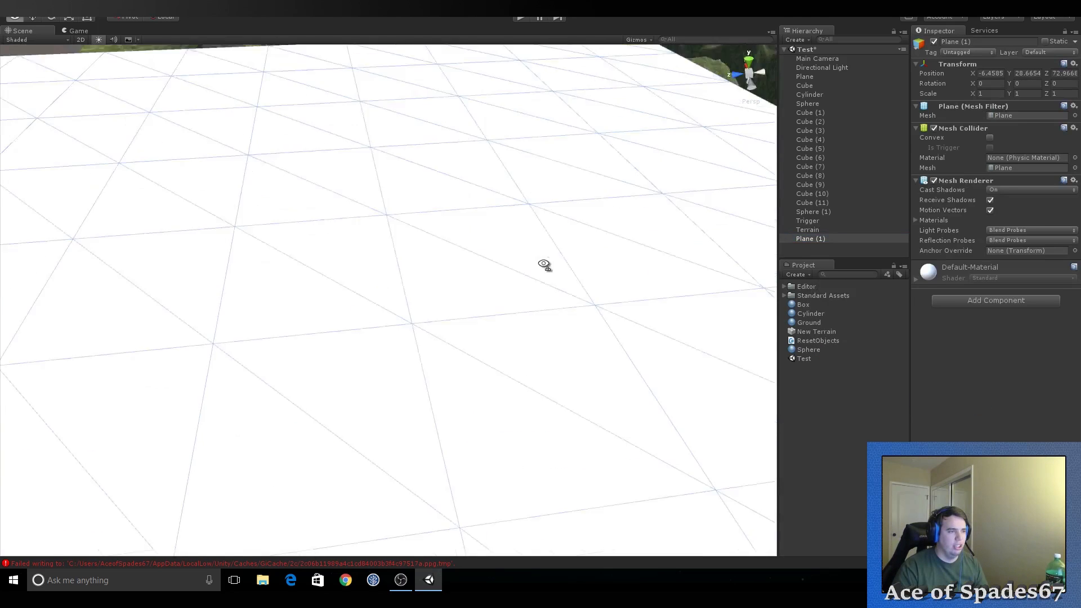
right_drag(474, 244, 430, 168)
right_drag(379, 387, 412, 431)
drag(430, 362, 684, 86)
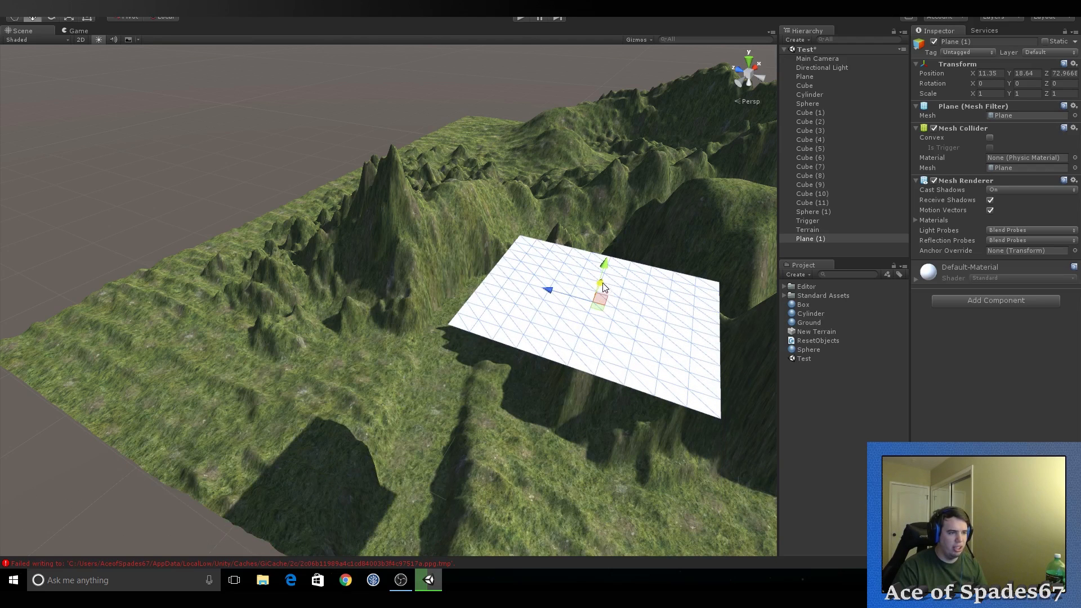
drag(601, 288, 766, 439)
Scale the plane uniformly to about 9.63 and centre it under the terrain at X 48.5, Z 66.9 so it fills the channel
key(r)
right_drag(538, 363, 522, 383)
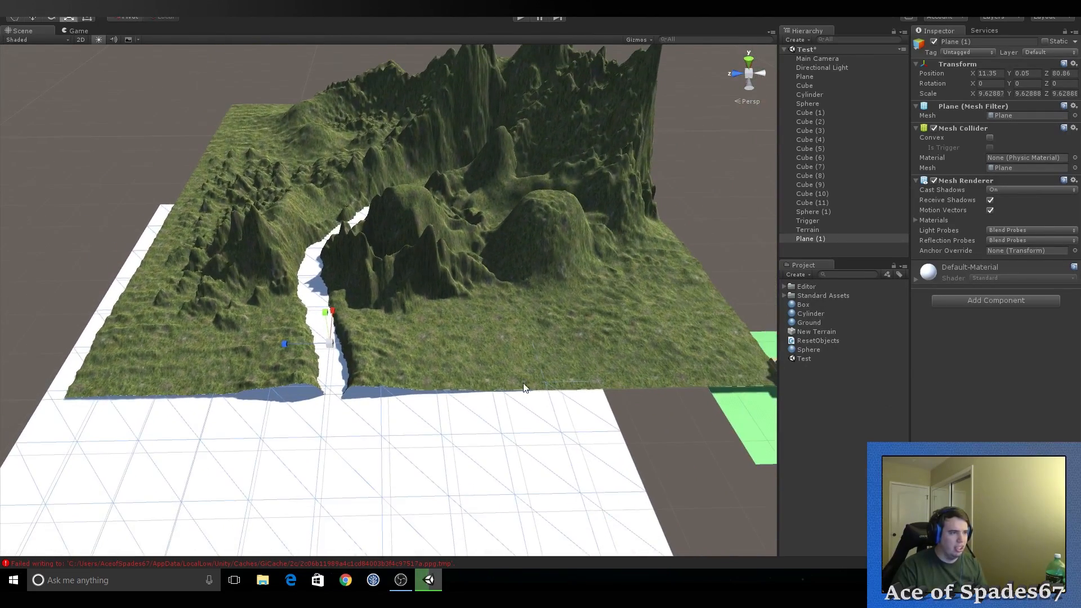
key(w)
drag(336, 350, 403, 234)
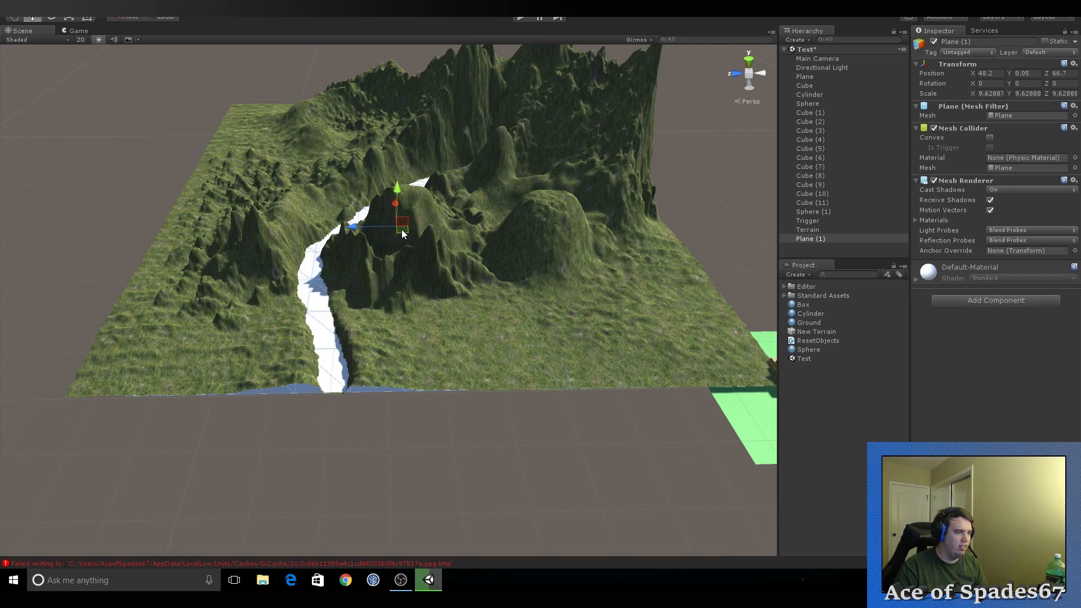
right_drag(396, 238, 401, 277)
key(w)
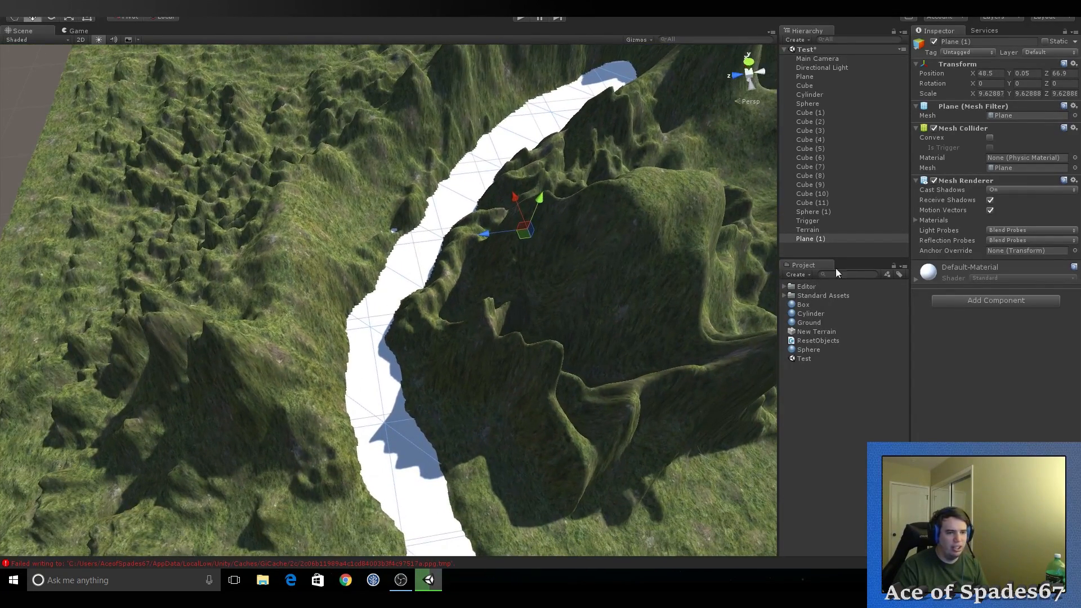
Assign the WaterDefault material to the plane's Element 0 material slot
click(975, 272)
click(976, 274)
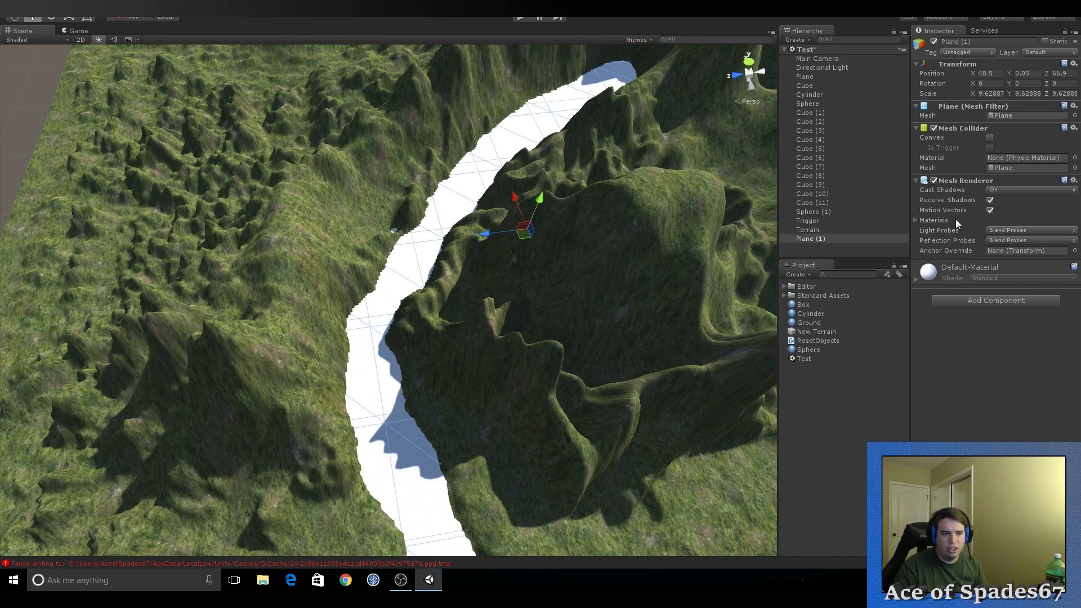
click(916, 220)
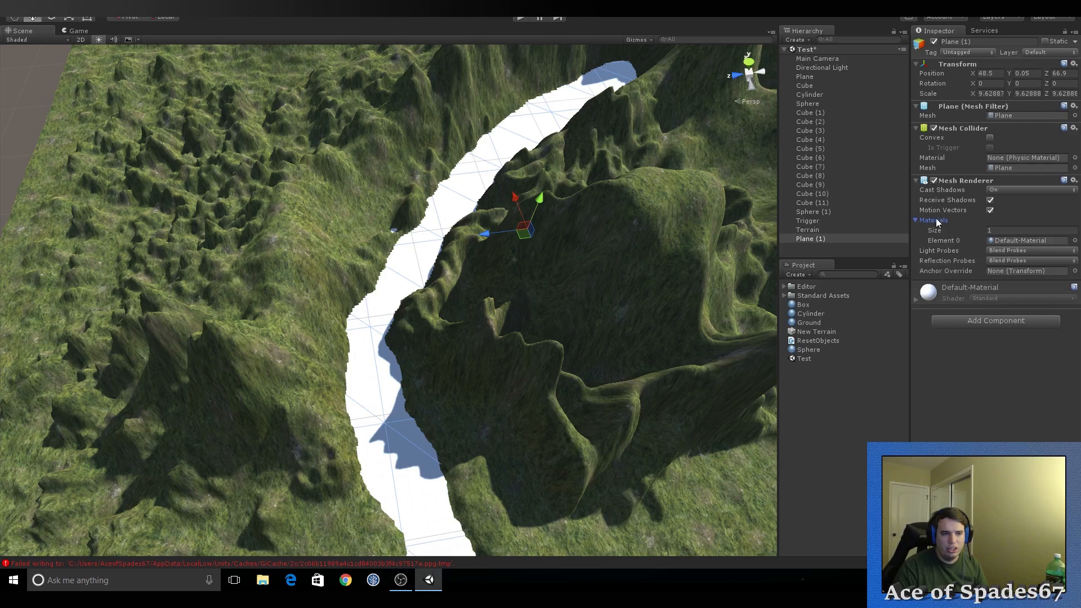
click(1075, 241)
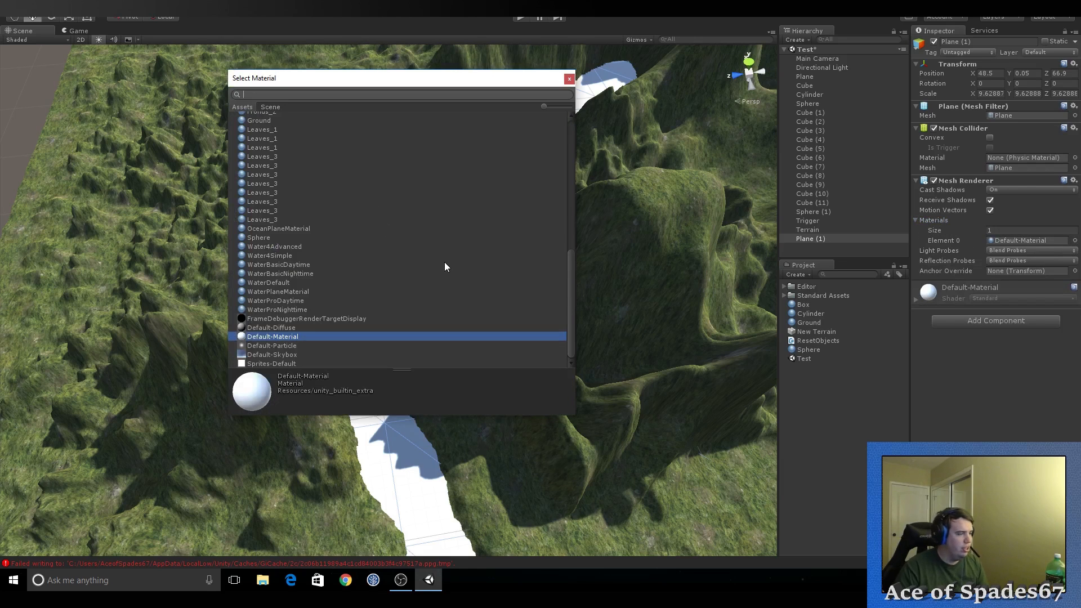
click(266, 282)
Run the scene briefly to examine the plane's water surface in the channel, and stop play mode
right_drag(404, 319, 425, 391)
click(827, 239)
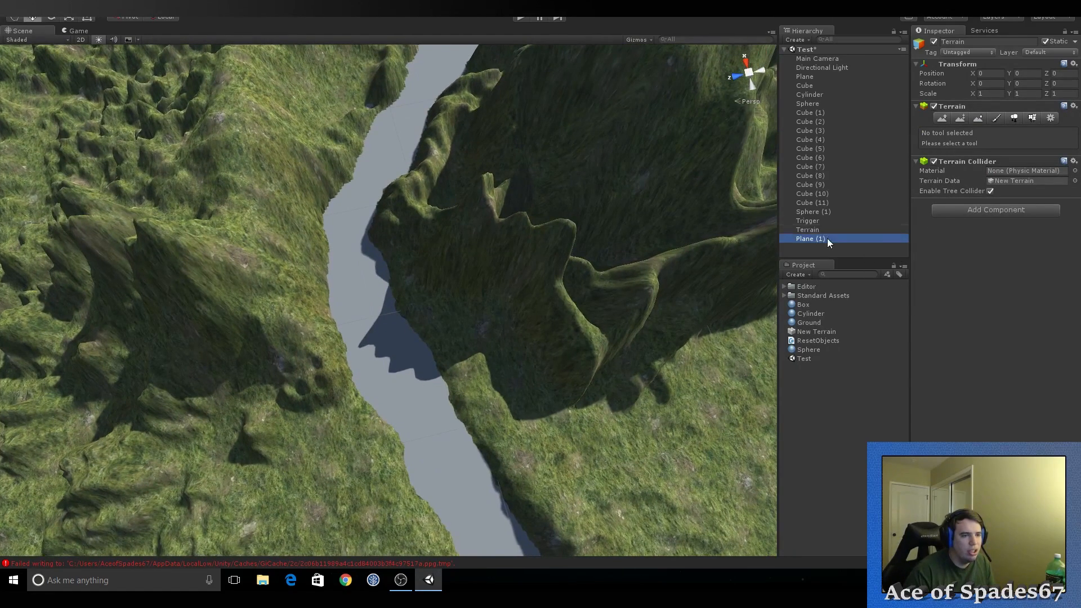
right_drag(521, 266, 510, 39)
click(524, 19)
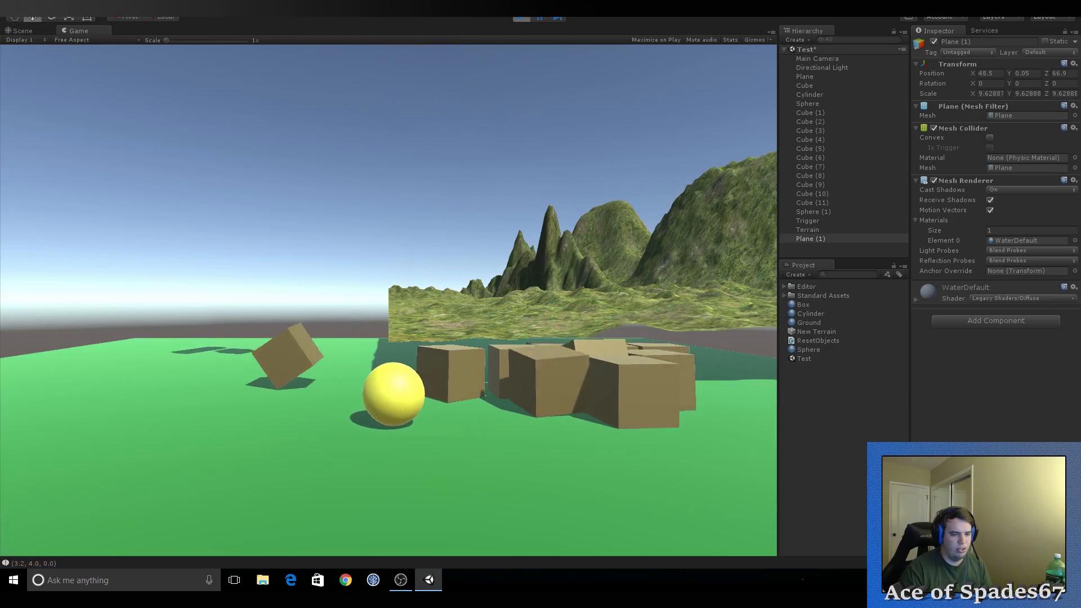
click(19, 31)
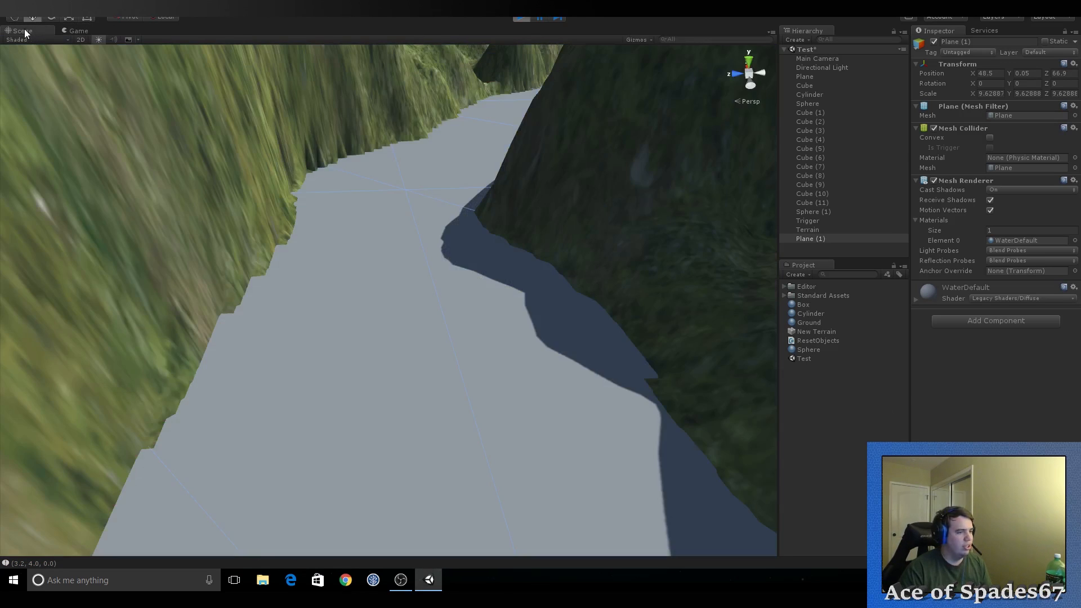
click(520, 19)
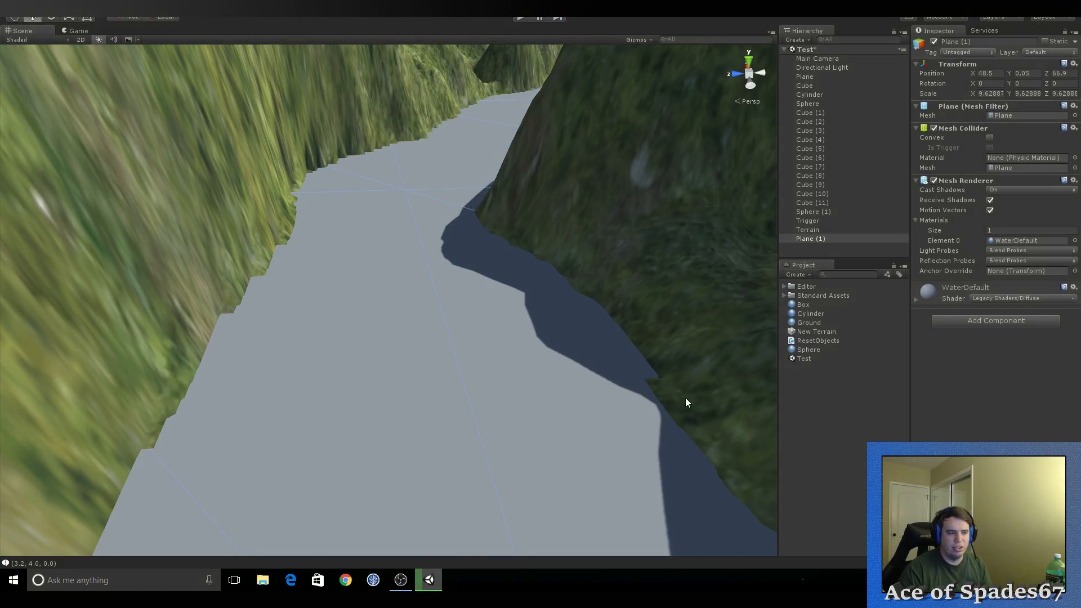
right_click(484, 583)
click(520, 530)
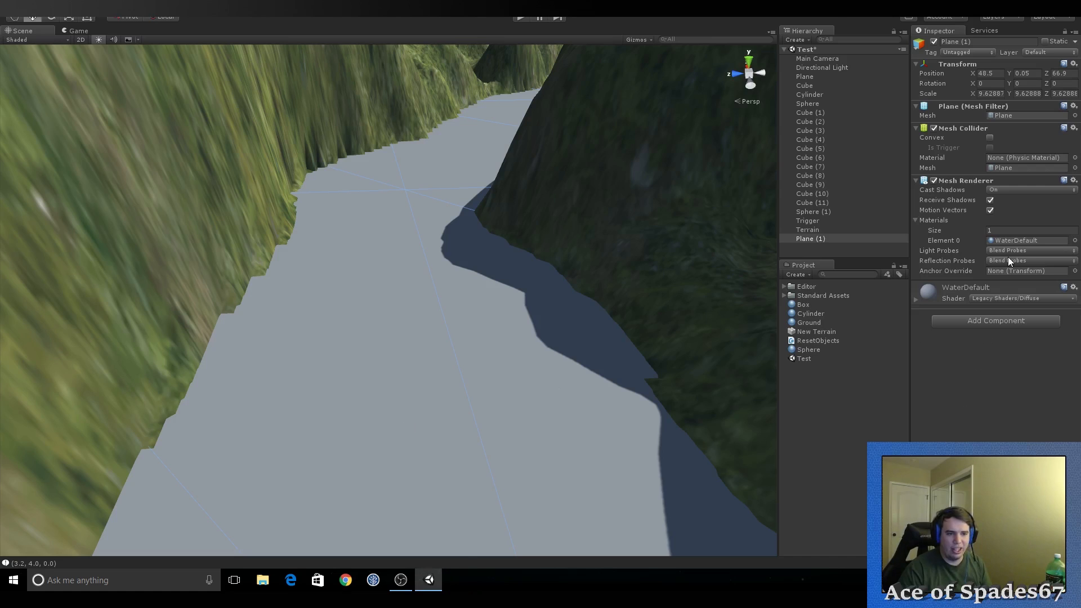
Set the WaterDefault material's shader to FX/Water (Basic), run the scene and return to the Scene view
click(1001, 298)
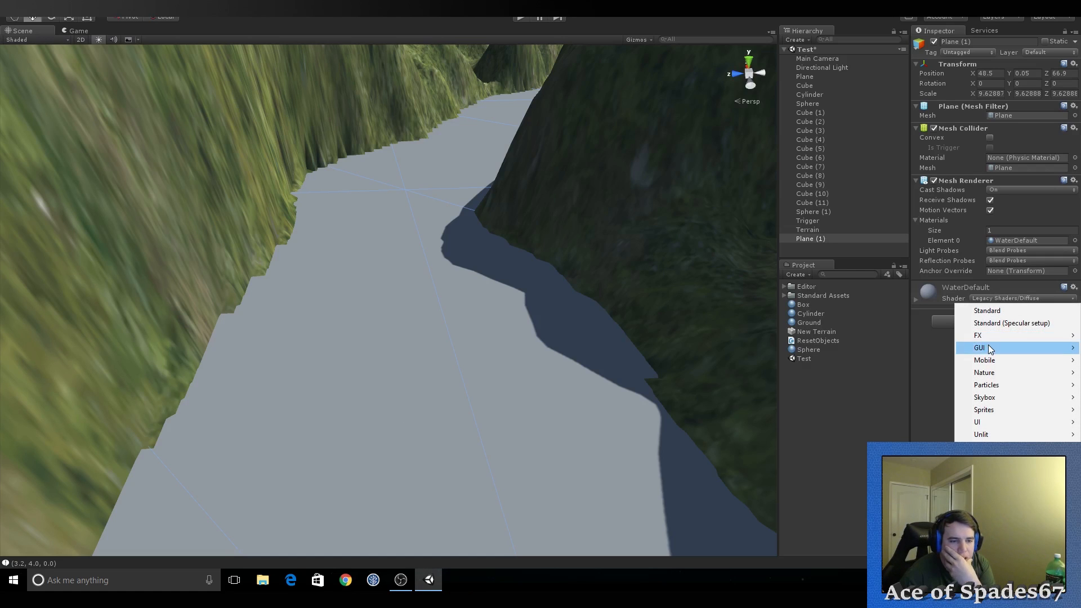
mouse_move(991, 338)
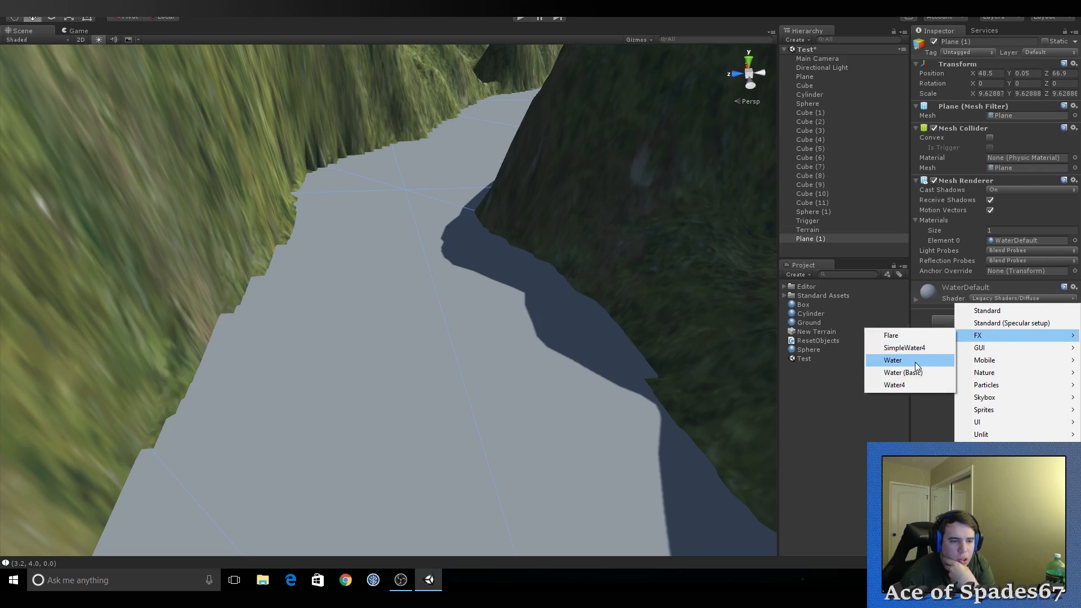
click(911, 372)
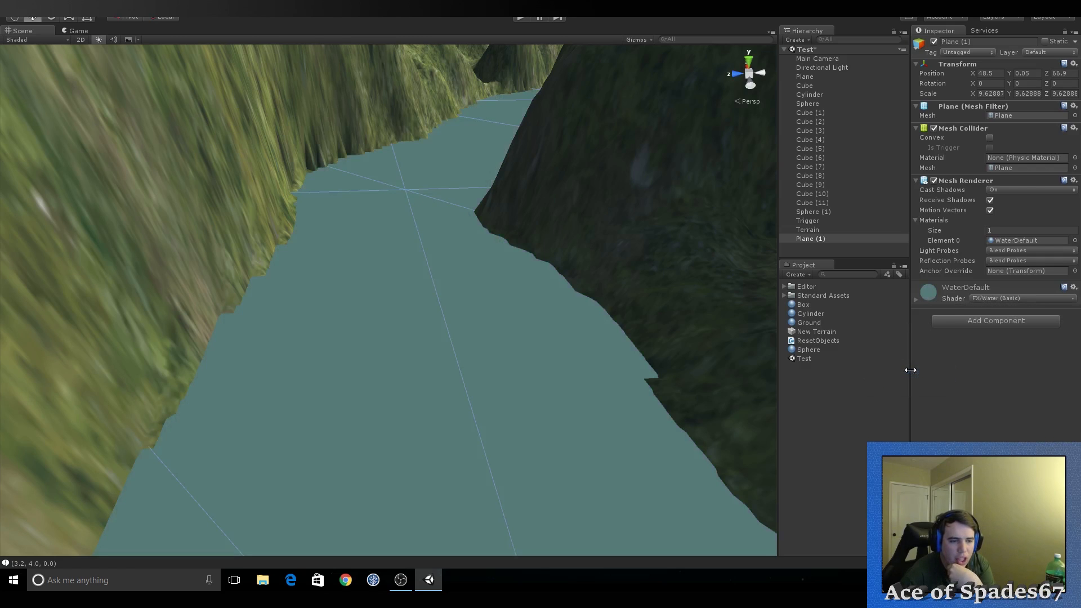
click(523, 21)
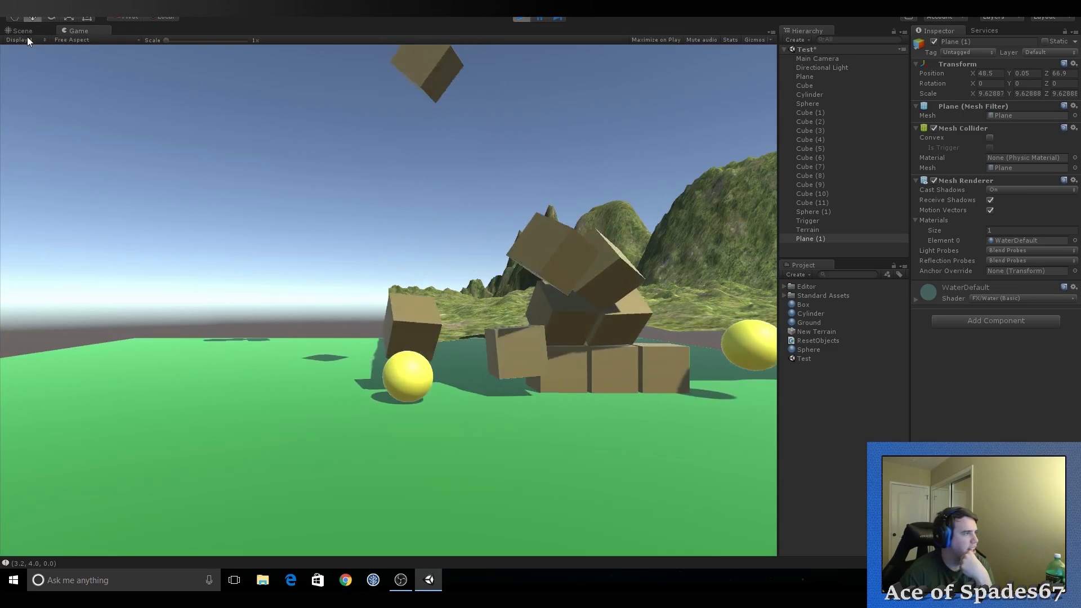
click(26, 33)
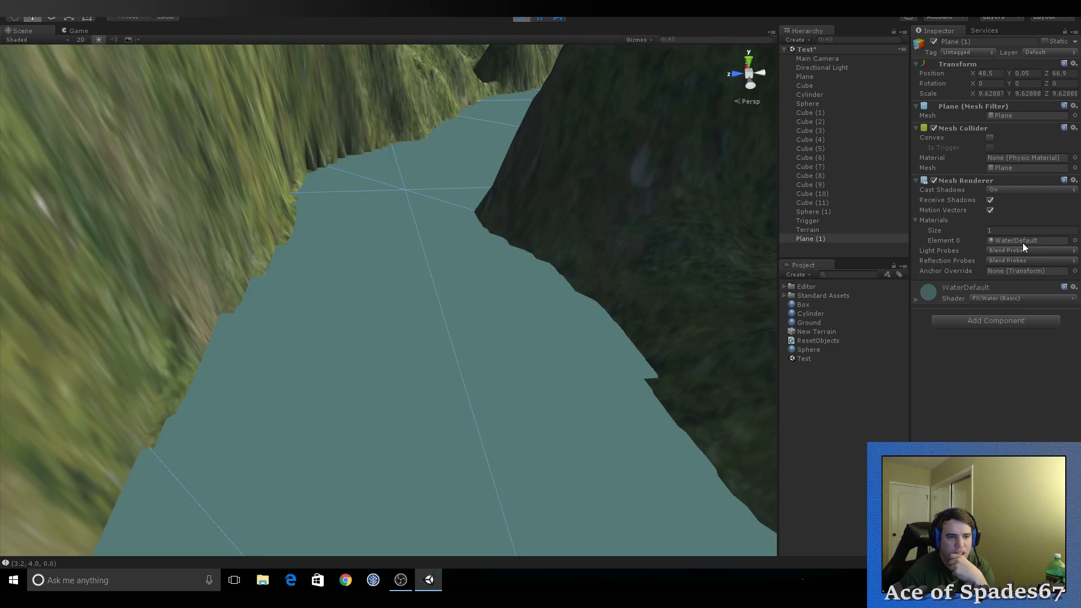
Try the FX/Water shader on the plane's WaterDefault material
click(1005, 299)
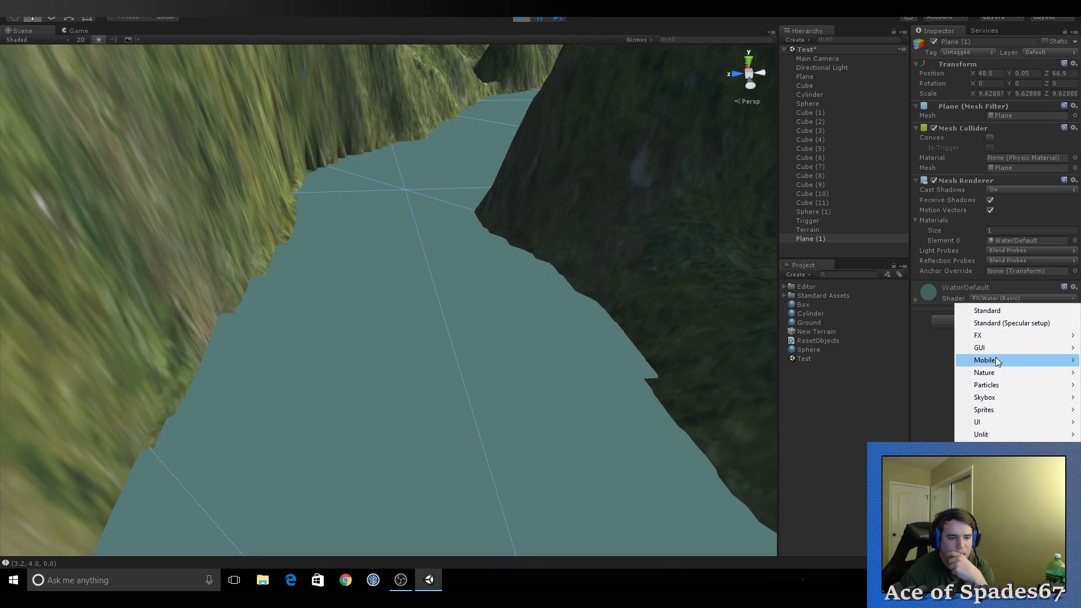
mouse_move(998, 339)
click(939, 361)
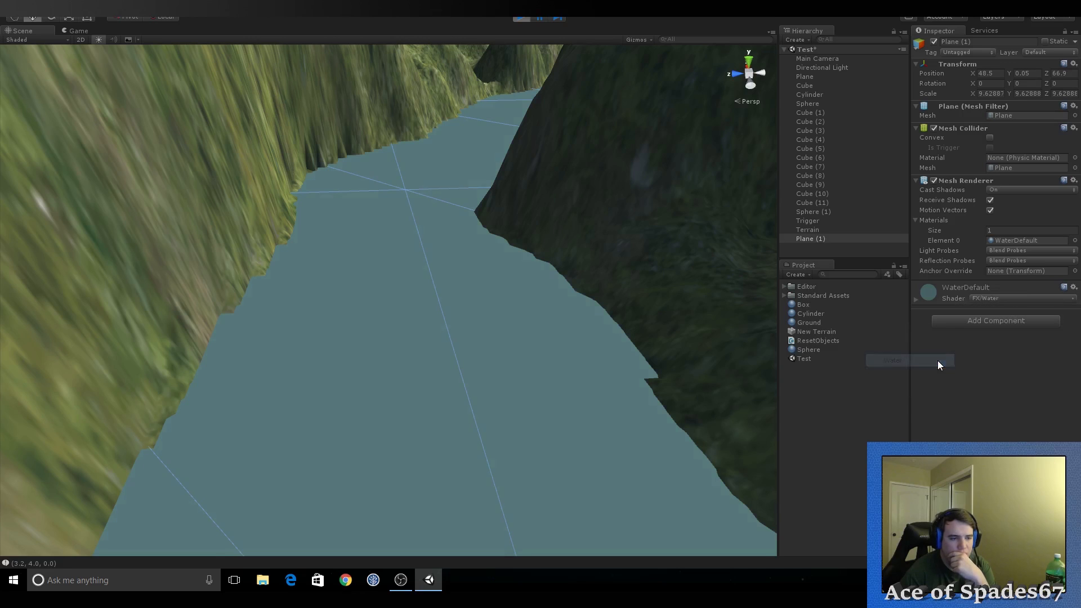
Try the FX/SimpleWater4 shader on the plane's WaterDefault material
click(996, 298)
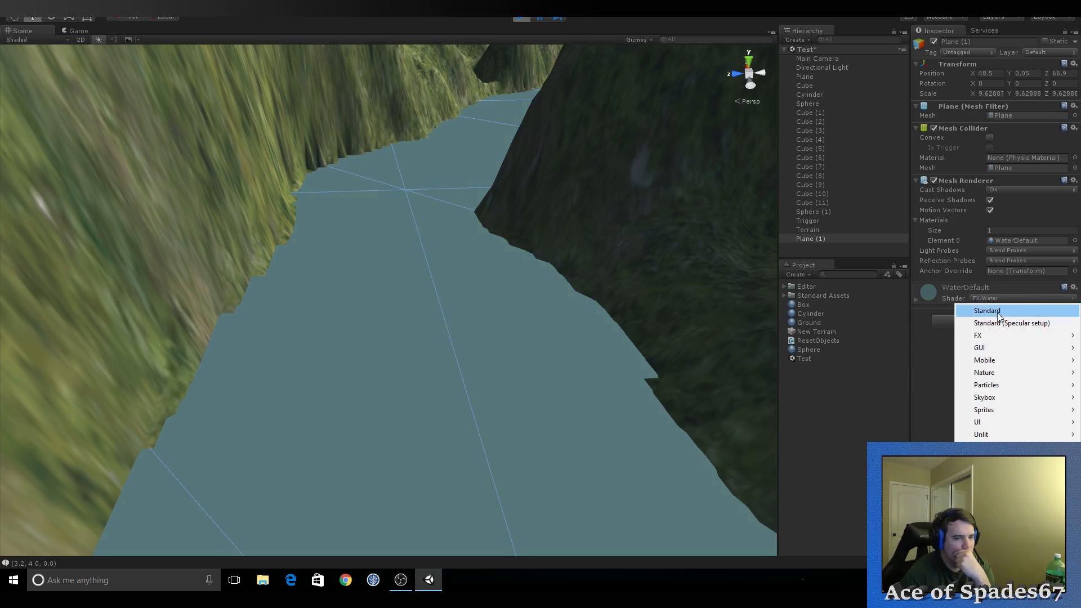
mouse_move(992, 334)
click(925, 347)
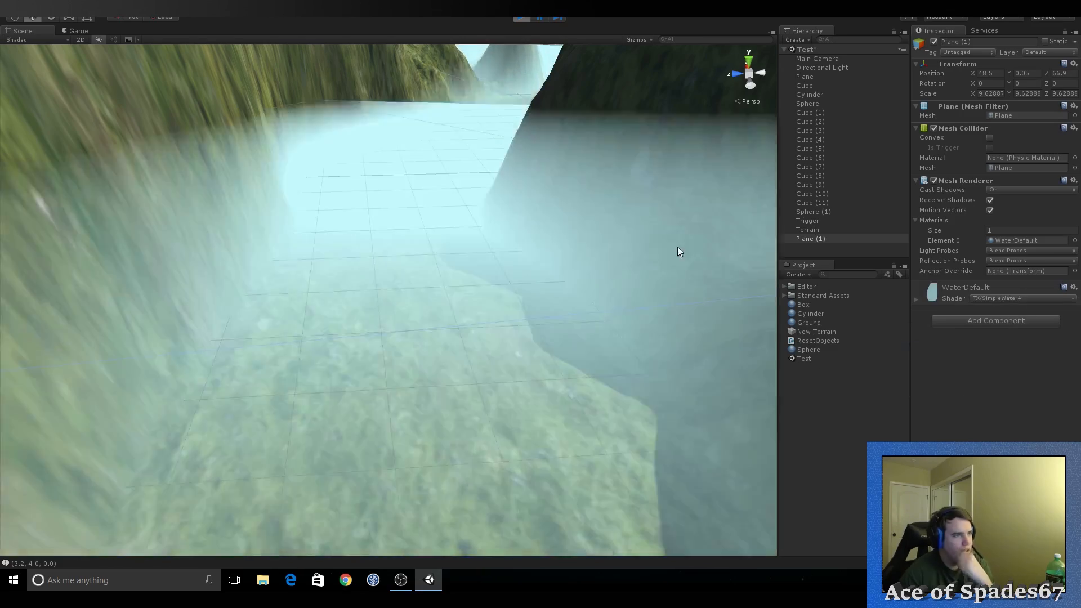
Scale the water plane down to about 1.6 and move it off the terrain's corner to X -5.2, Z 114.47
right_drag(678, 248, 595, 293)
key(r)
drag(505, 237, 396, 345)
key(w)
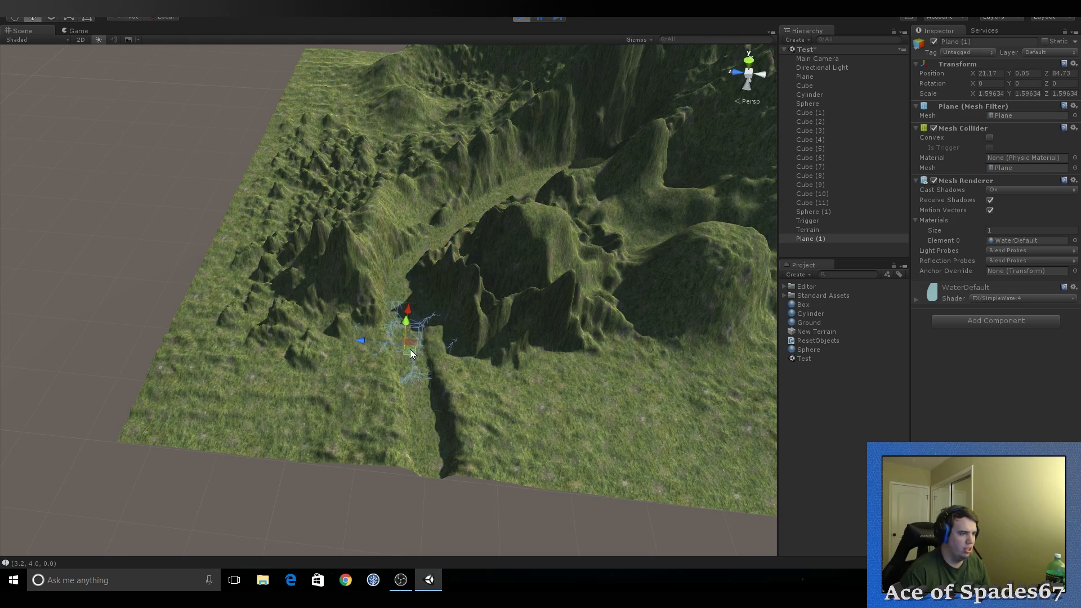
drag(410, 350, 181, 492)
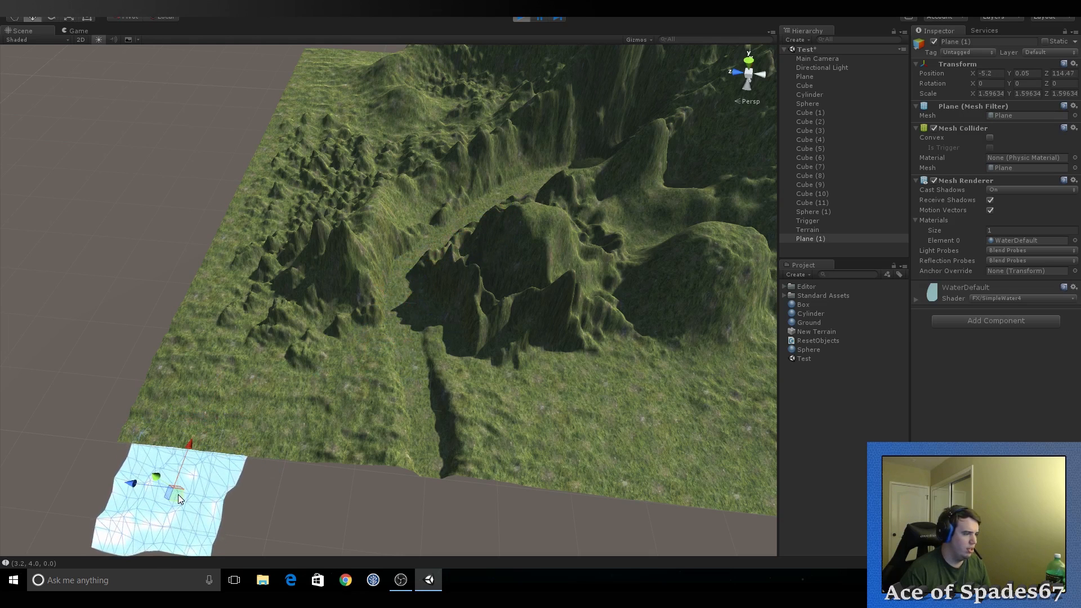
Examine the small water plane up close and try the FX/Water (Basic) shader on its material again
right_drag(178, 495, 569, 275)
click(568, 275)
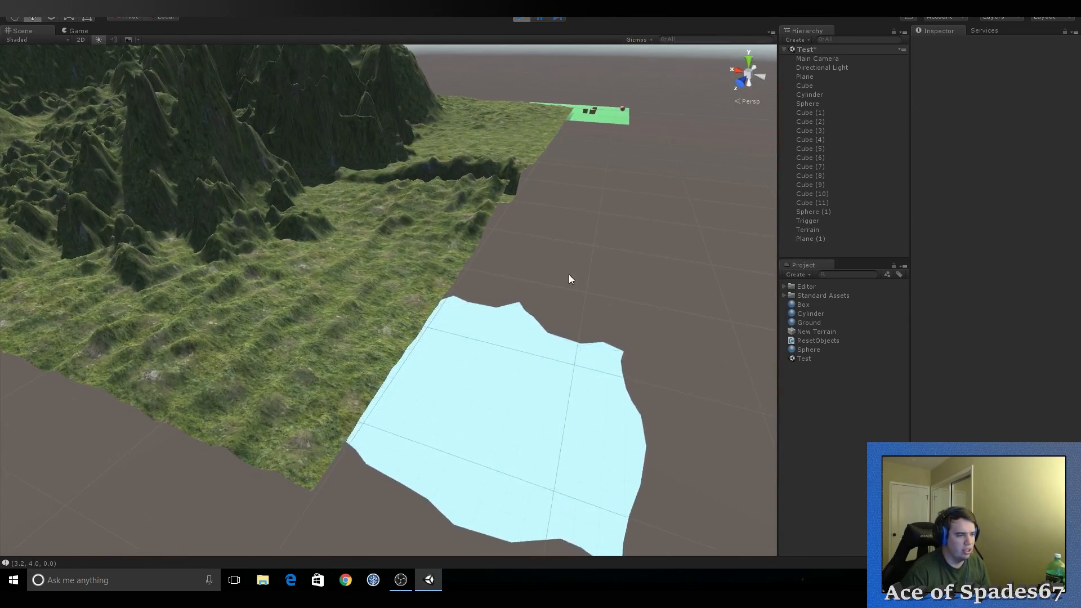
click(582, 359)
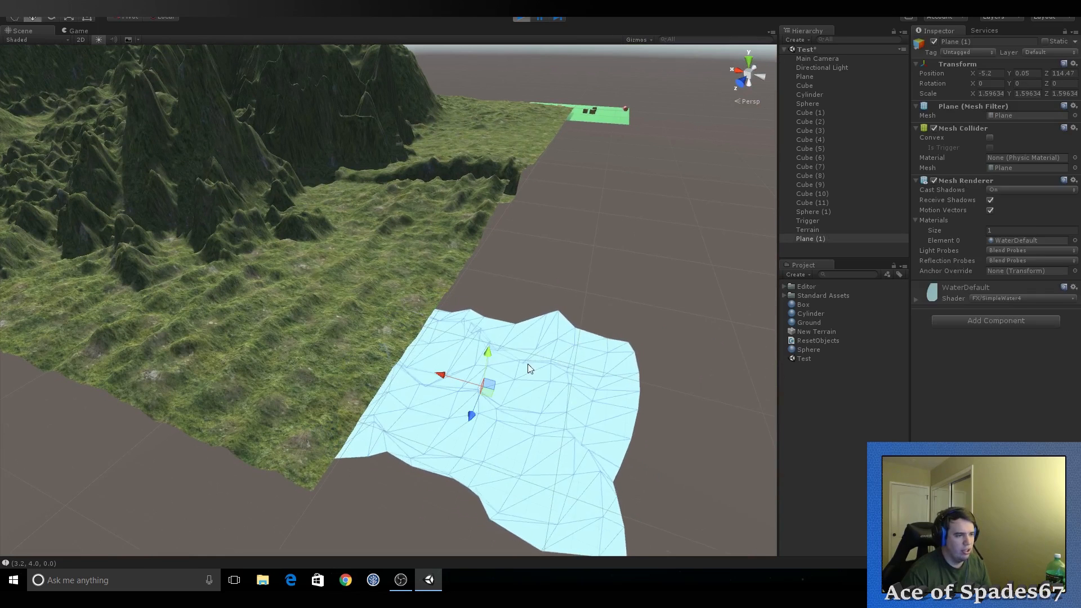
click(1003, 297)
mouse_move(1000, 335)
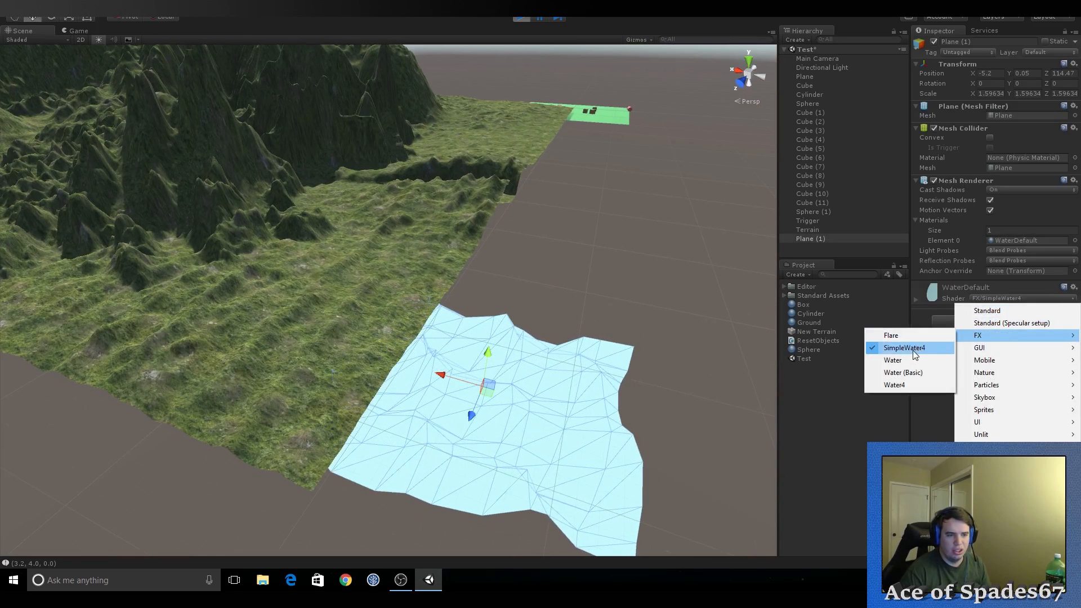
click(903, 373)
right_drag(691, 366, 791, 304)
key(w)
Set the WaterDefault material's shader to FX/Water4 and deselect the plane to view its surface without the wireframe
click(991, 299)
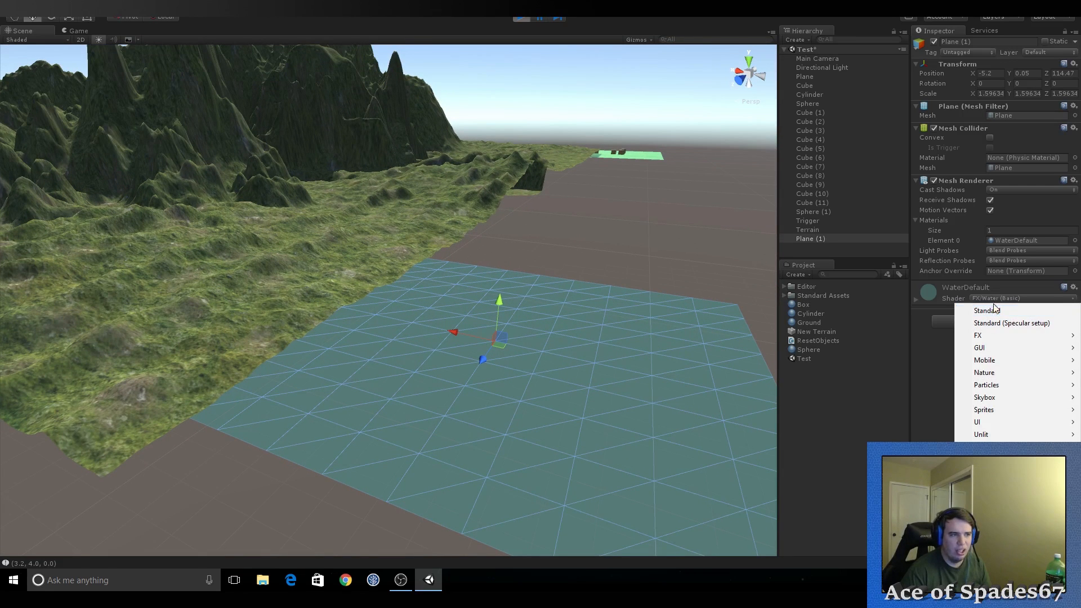
mouse_move(1008, 338)
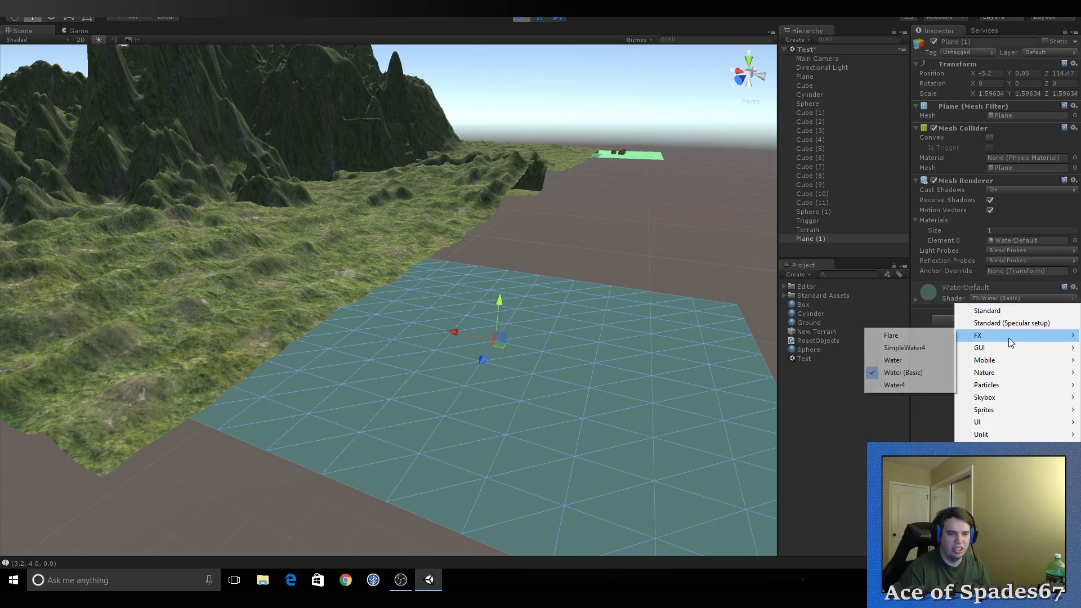
click(894, 385)
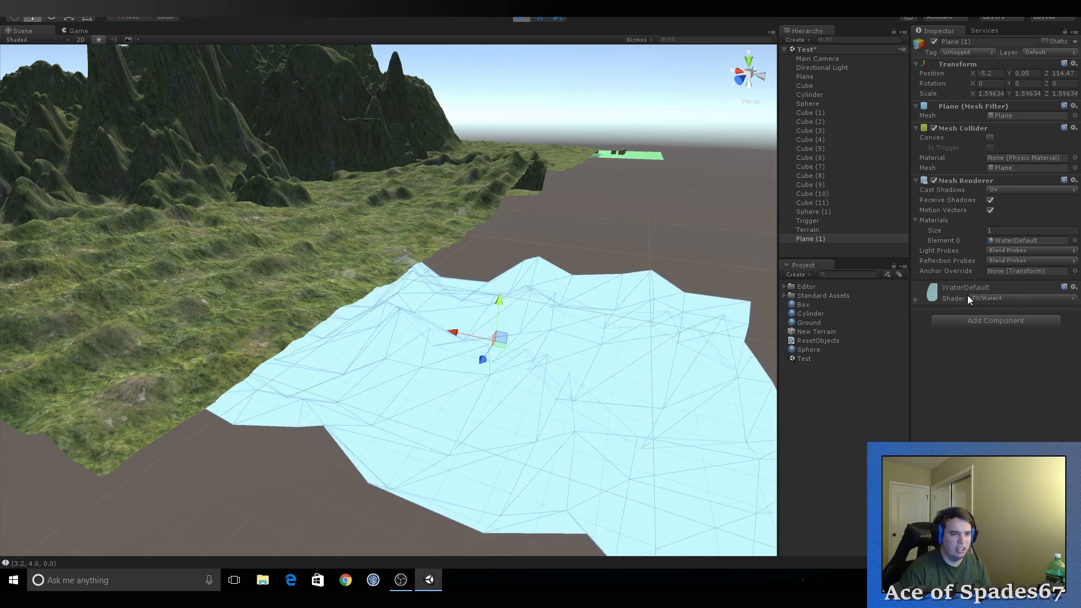
click(696, 257)
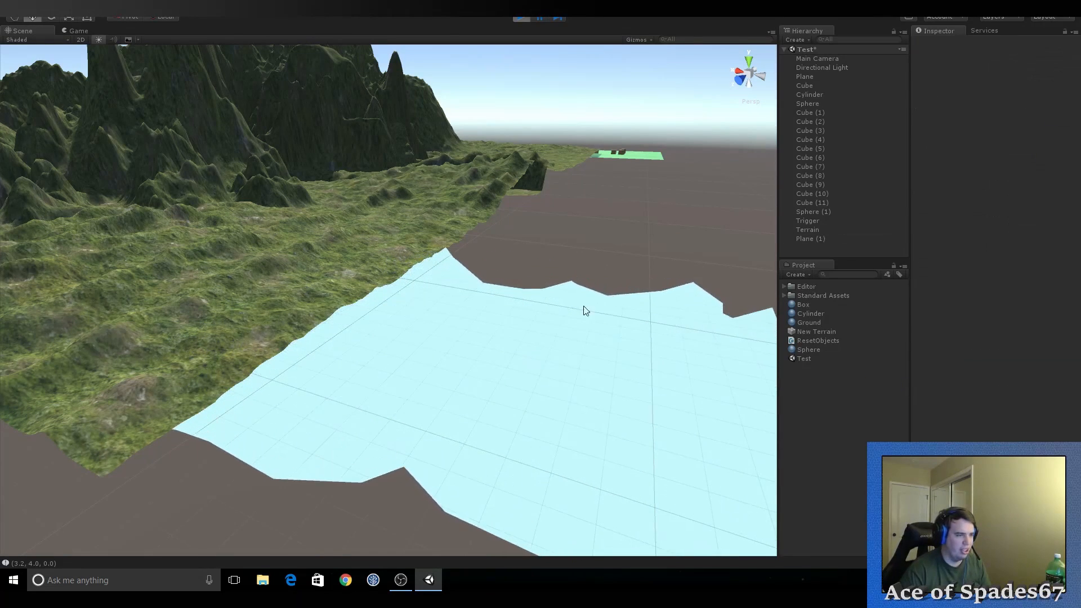
Try the FX/Water shader on the plane's WaterDefault material and inspect the surface up close and from afar
click(554, 336)
click(988, 297)
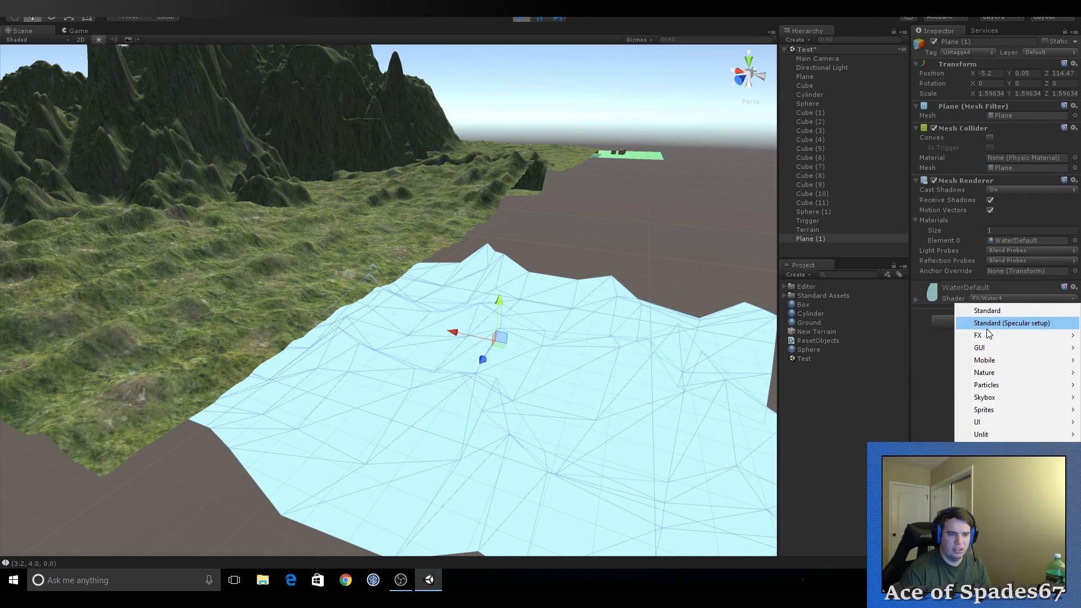
mouse_move(986, 336)
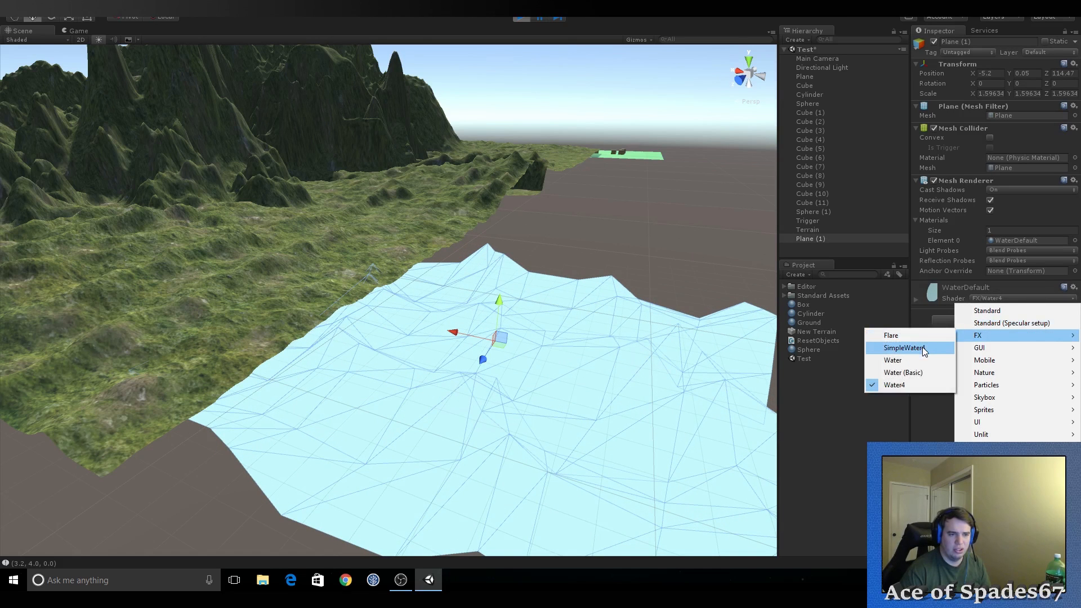
click(915, 360)
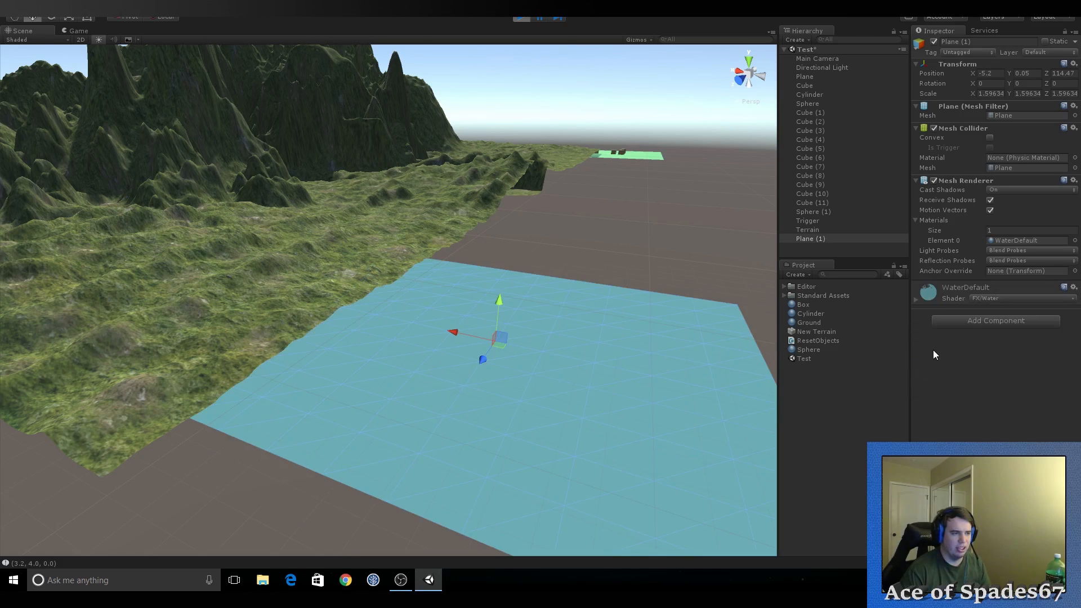
click(738, 254)
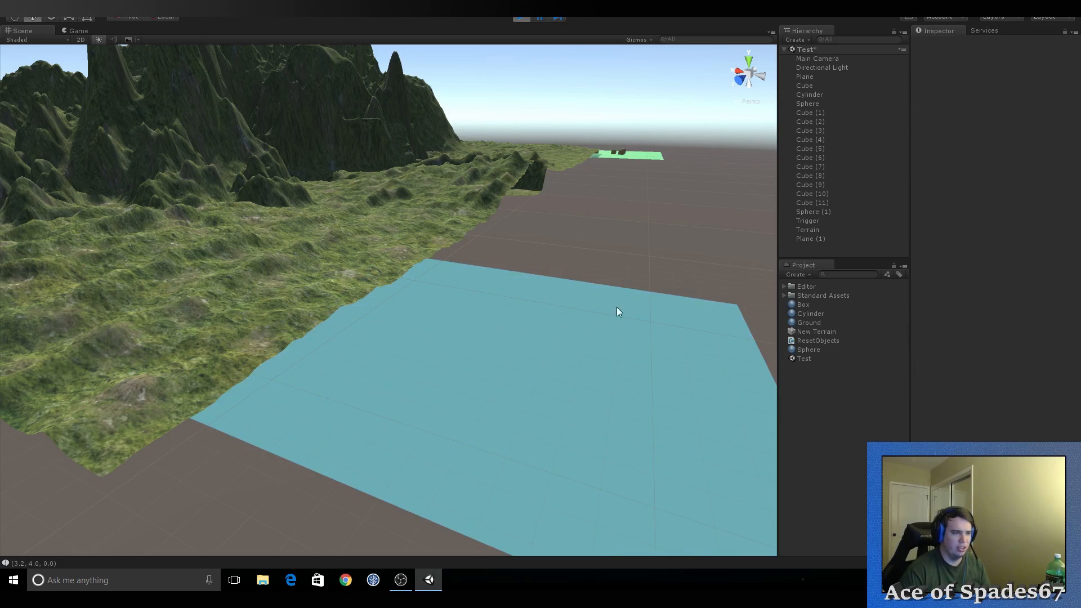
click(594, 317)
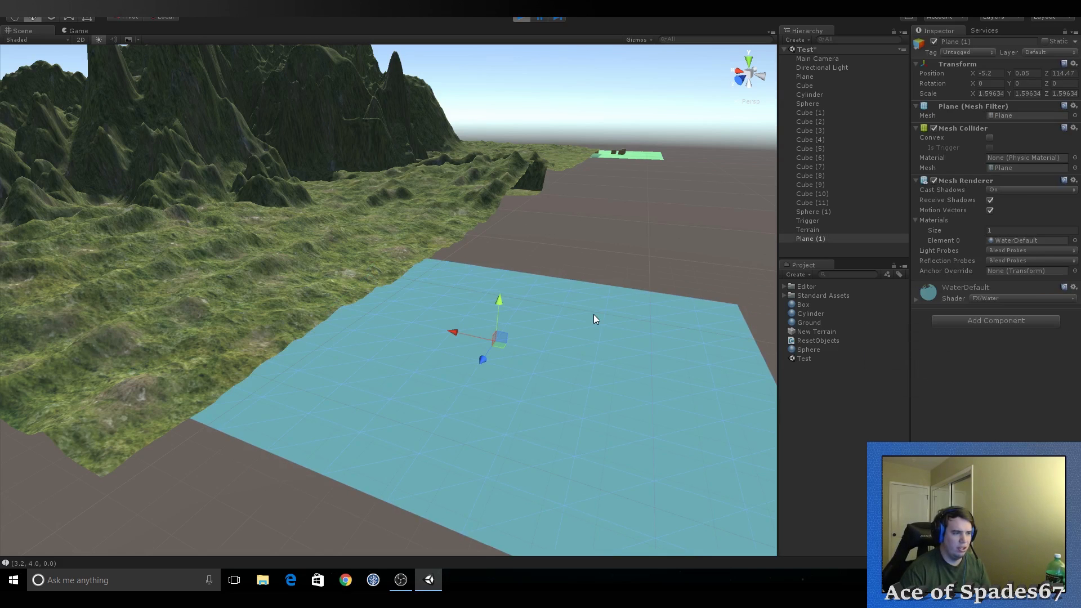
right_drag(573, 321, 561, 298)
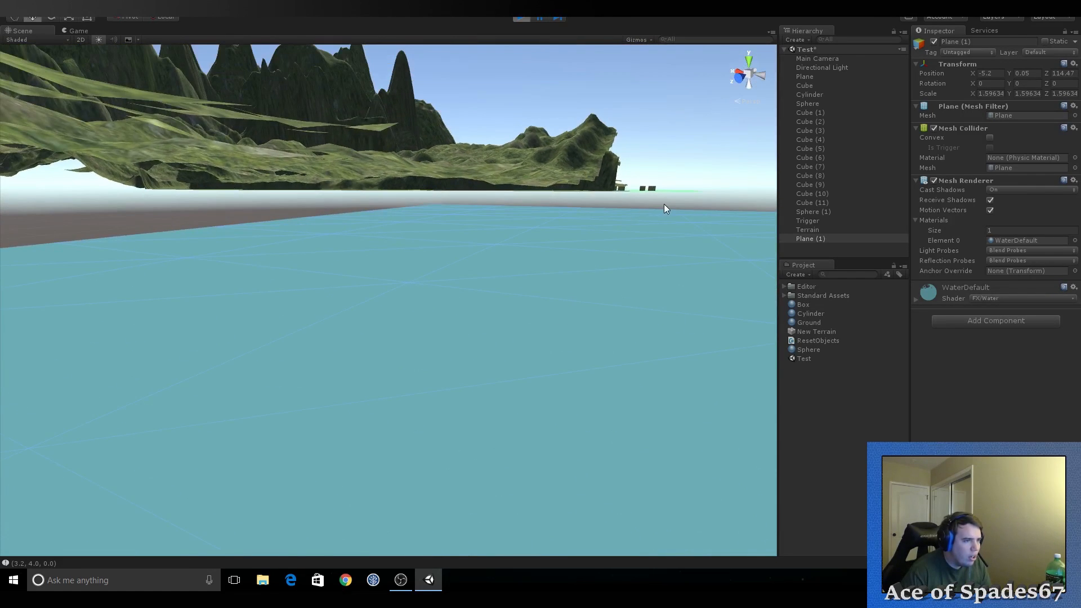
right_drag(665, 208, 613, 287)
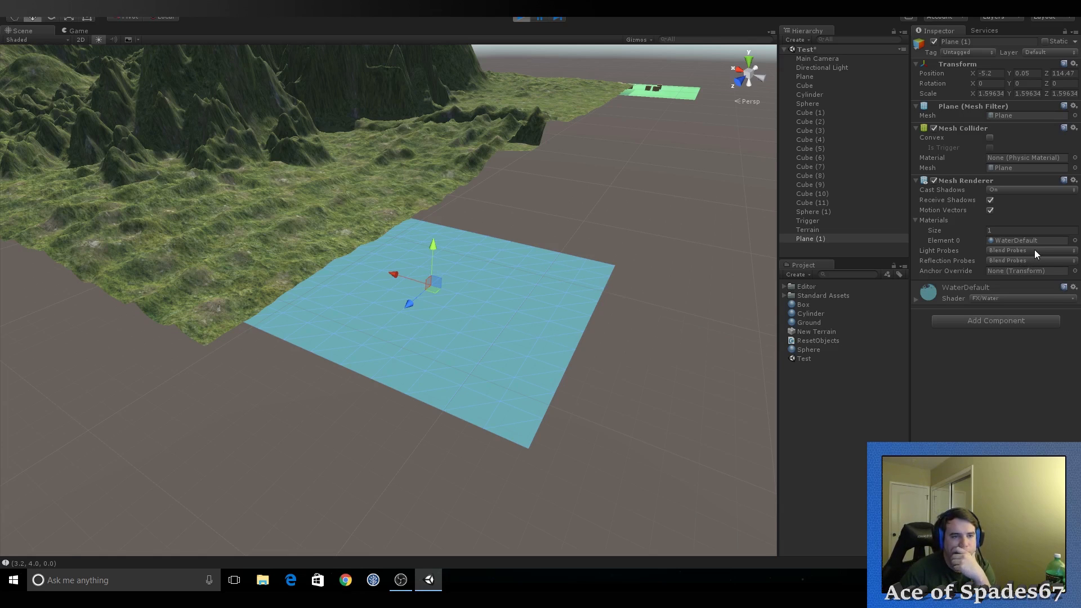
Try the FX/Water (Basic) and Standard (Specular setup) shaders on the plane's WaterDefault material
click(1059, 297)
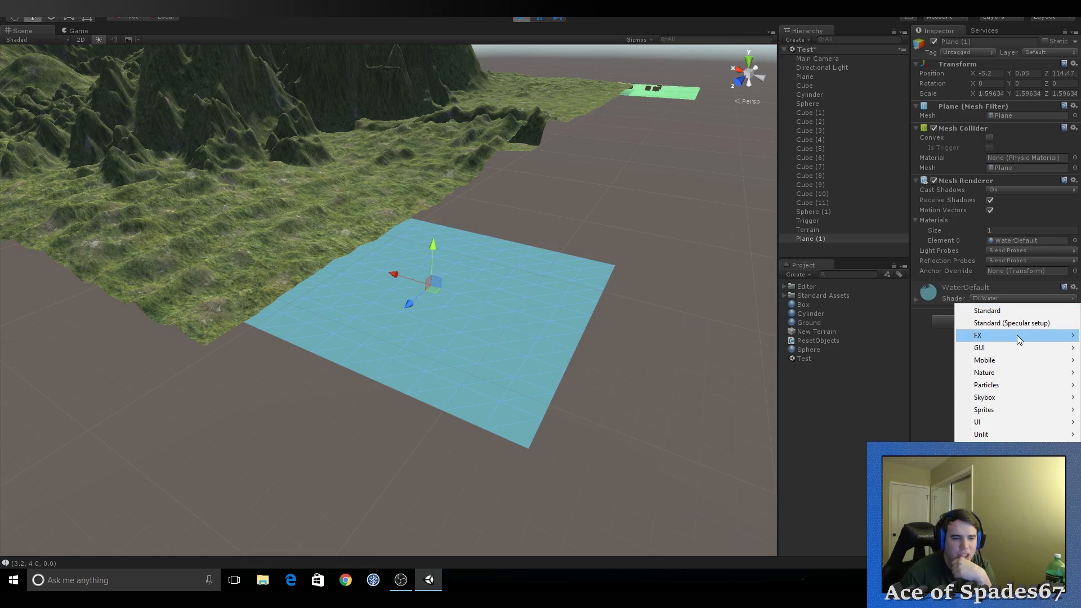
mouse_move(1017, 336)
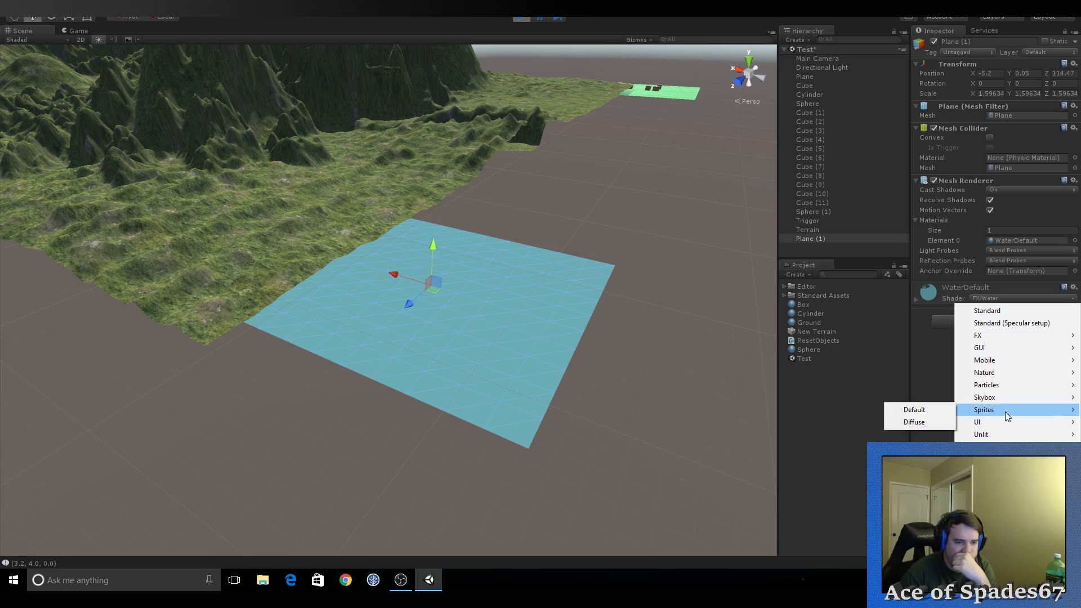
mouse_move(1007, 400)
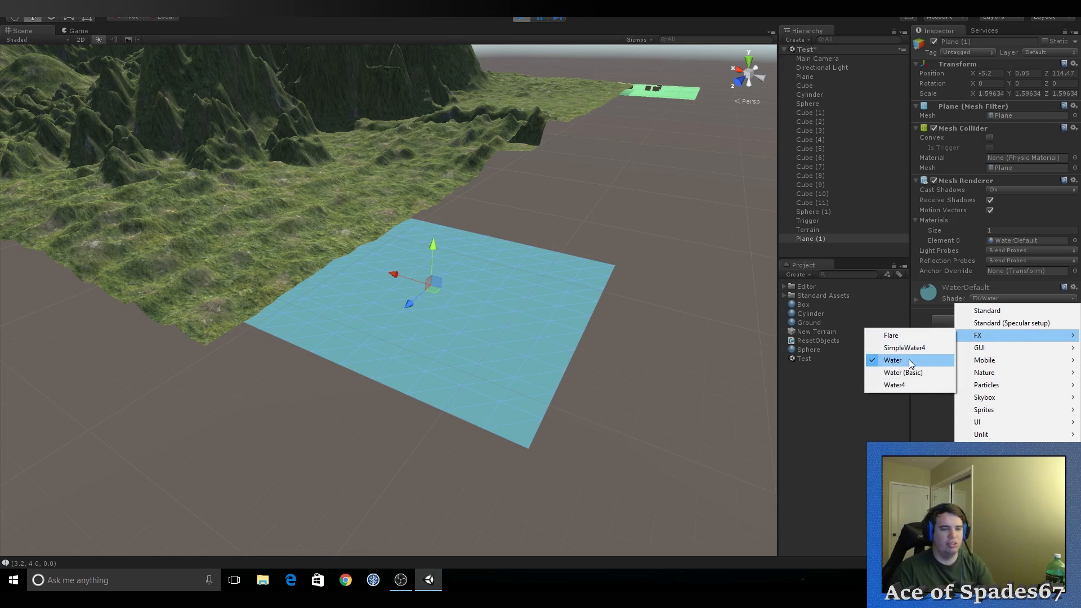
click(910, 373)
click(982, 299)
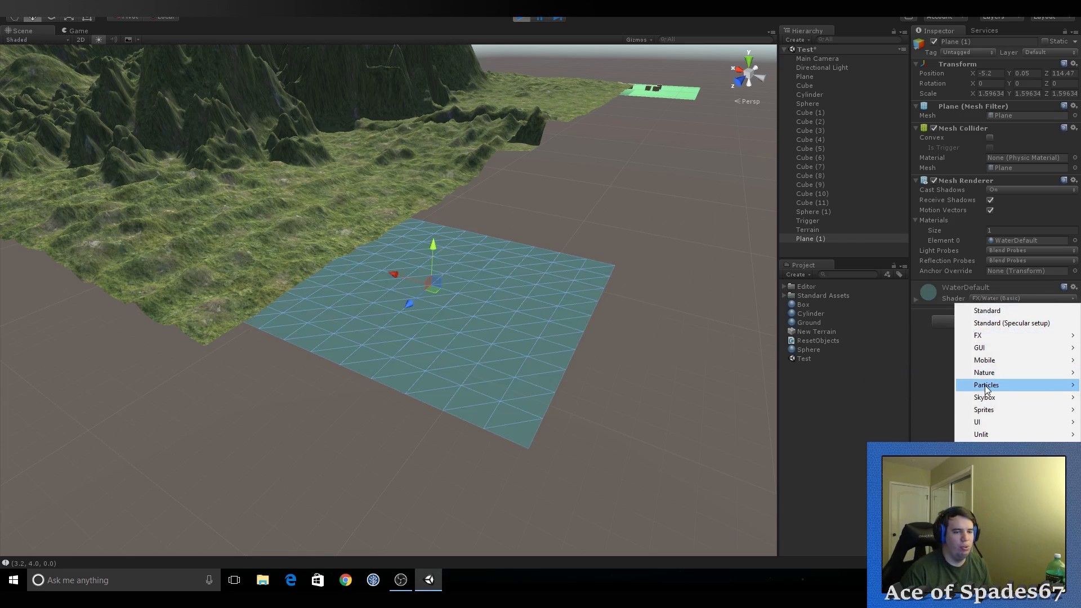
click(1002, 326)
Try the FX/SimpleWater4 shader on the plane again and scale the plane down to about 0.45
click(1009, 298)
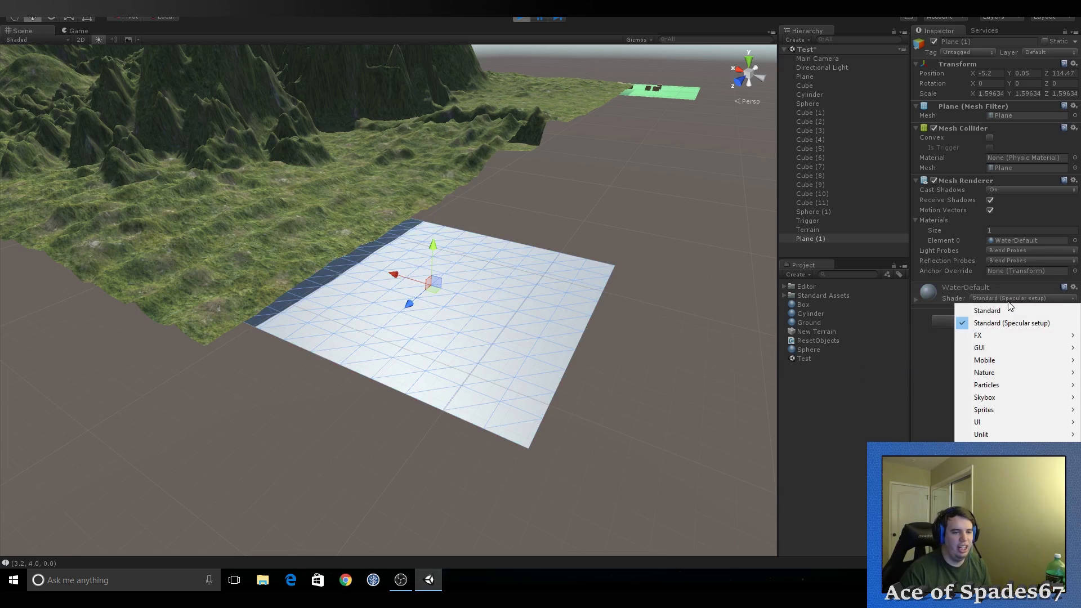
mouse_move(993, 338)
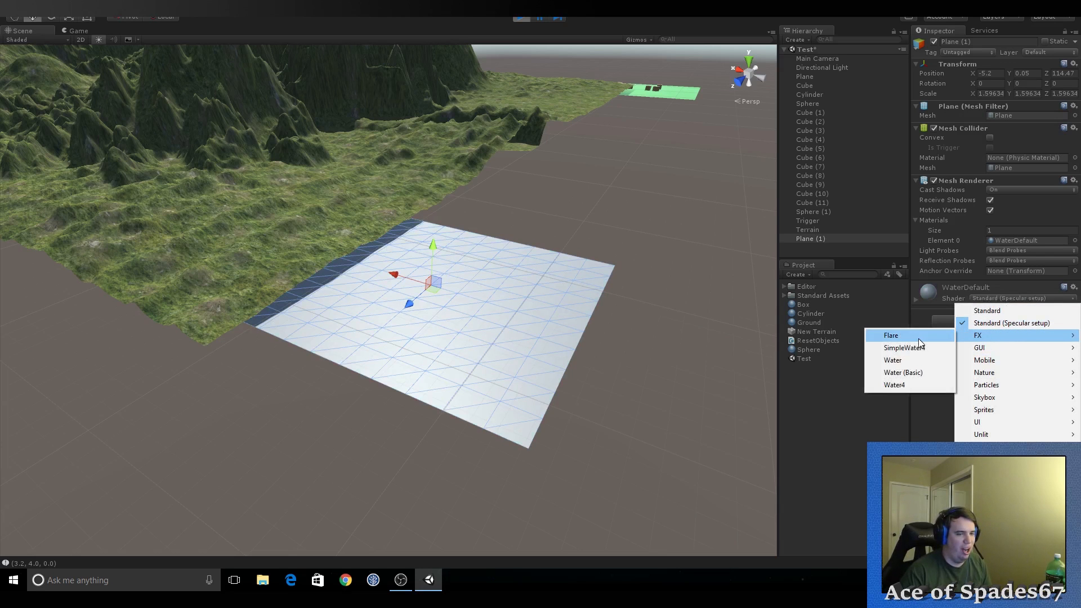
click(916, 349)
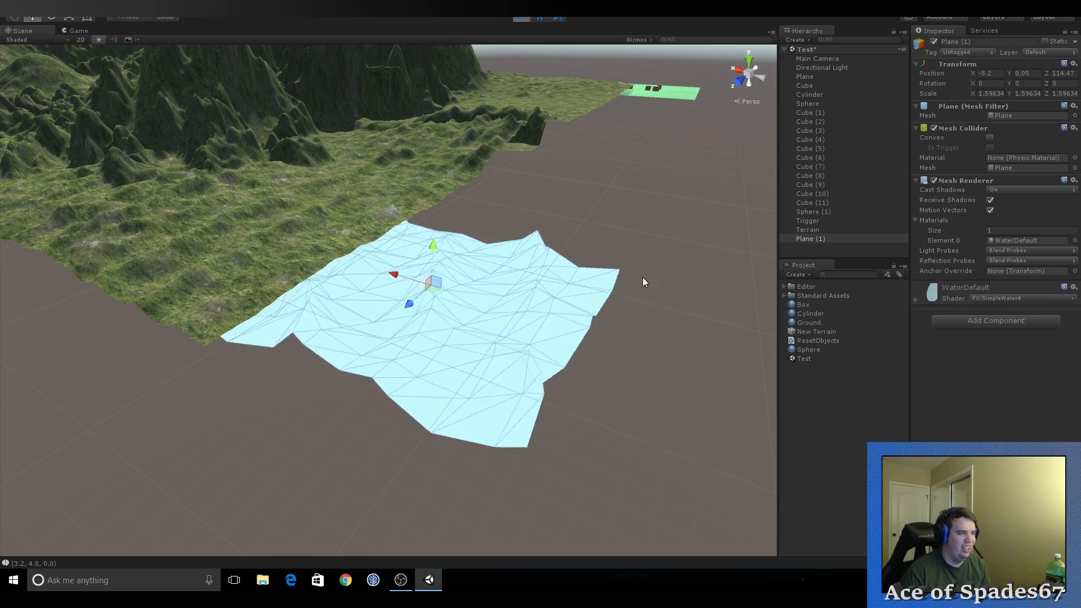
right_drag(643, 277, 487, 325)
drag(487, 325, 465, 343)
right_drag(464, 343, 524, 319)
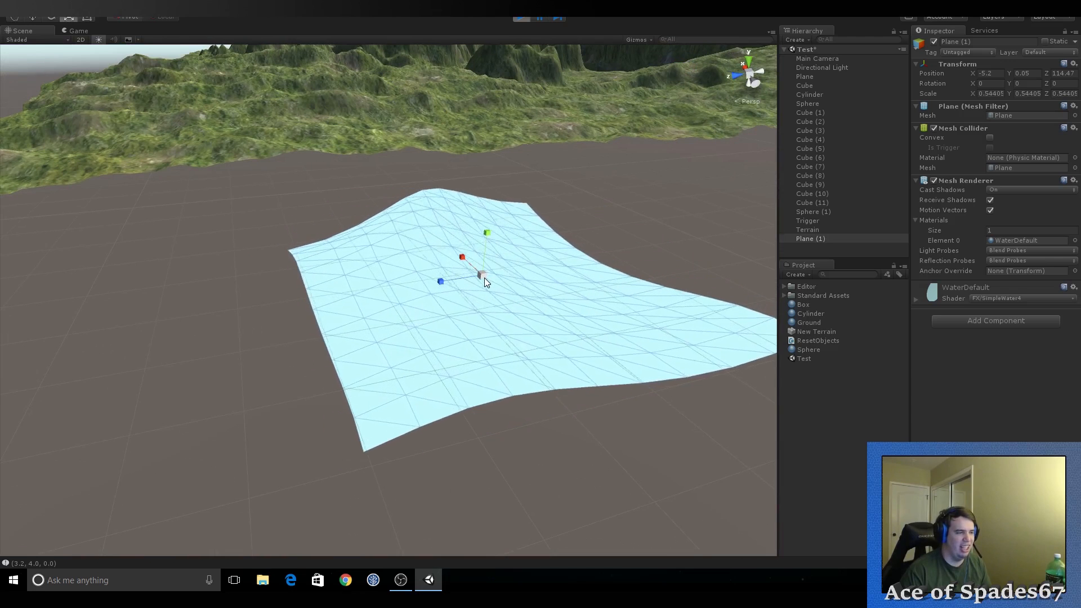
drag(484, 278, 477, 282)
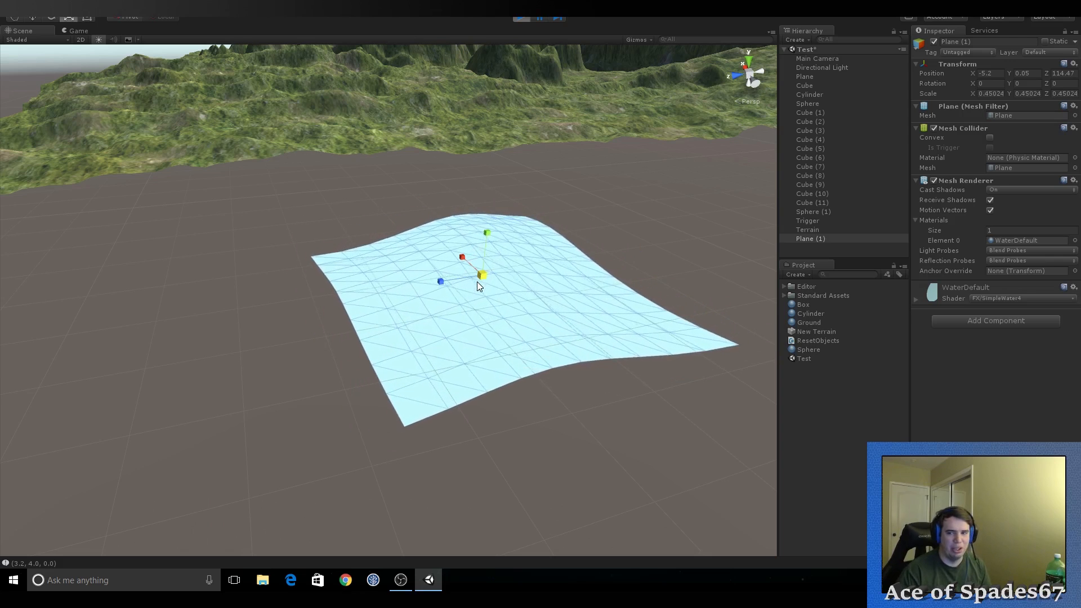
Set the WaterDefault material's shader to FX/Water (Basic) and scale the plane up to about 8.05
click(1001, 298)
mouse_move(991, 336)
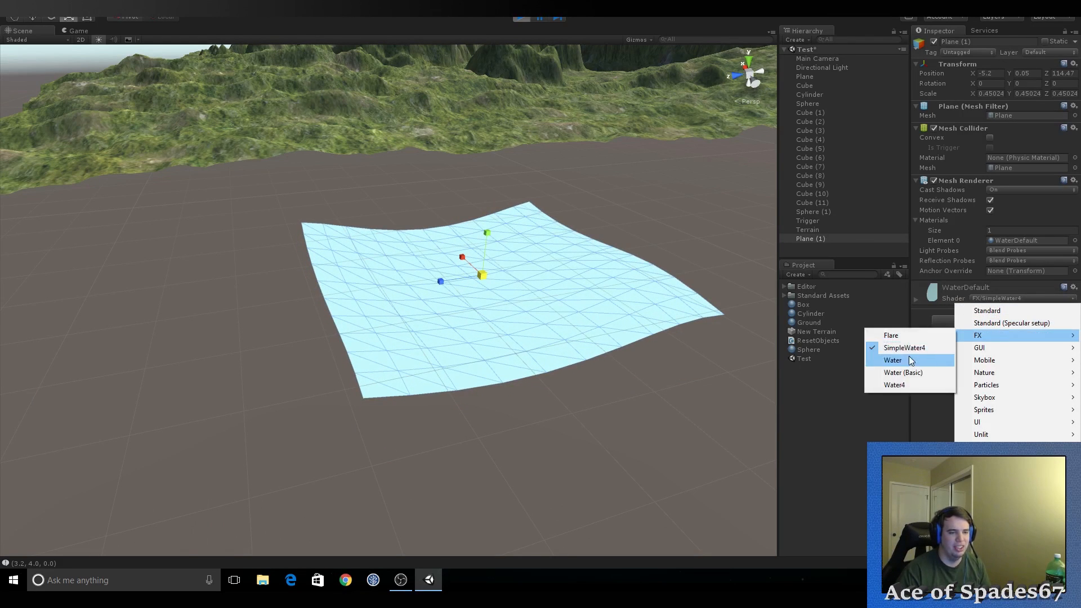
click(904, 374)
right_drag(756, 316, 509, 308)
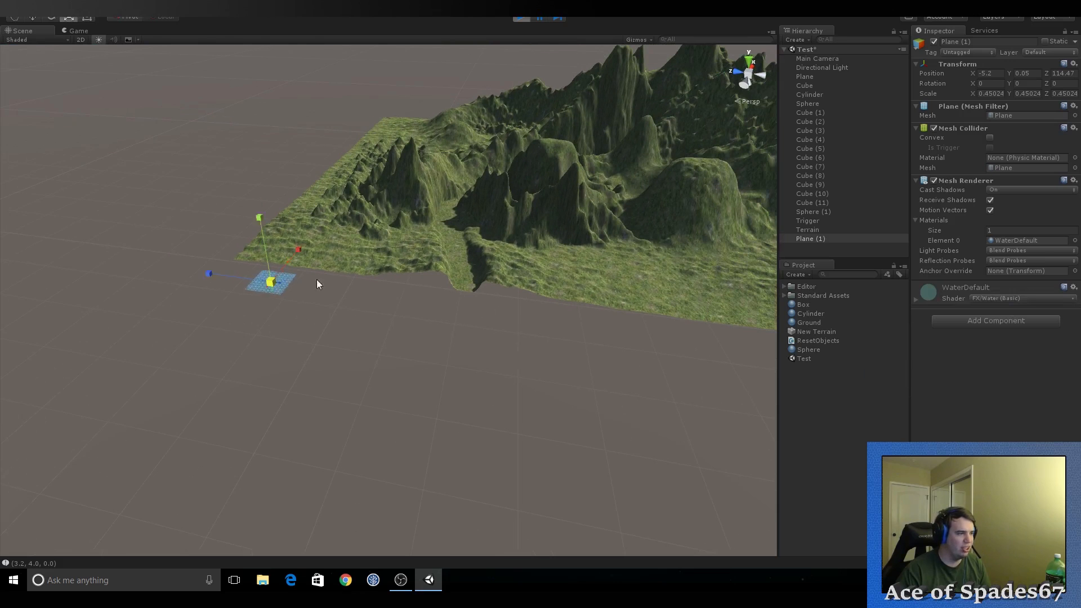
drag(316, 279, 56, 239)
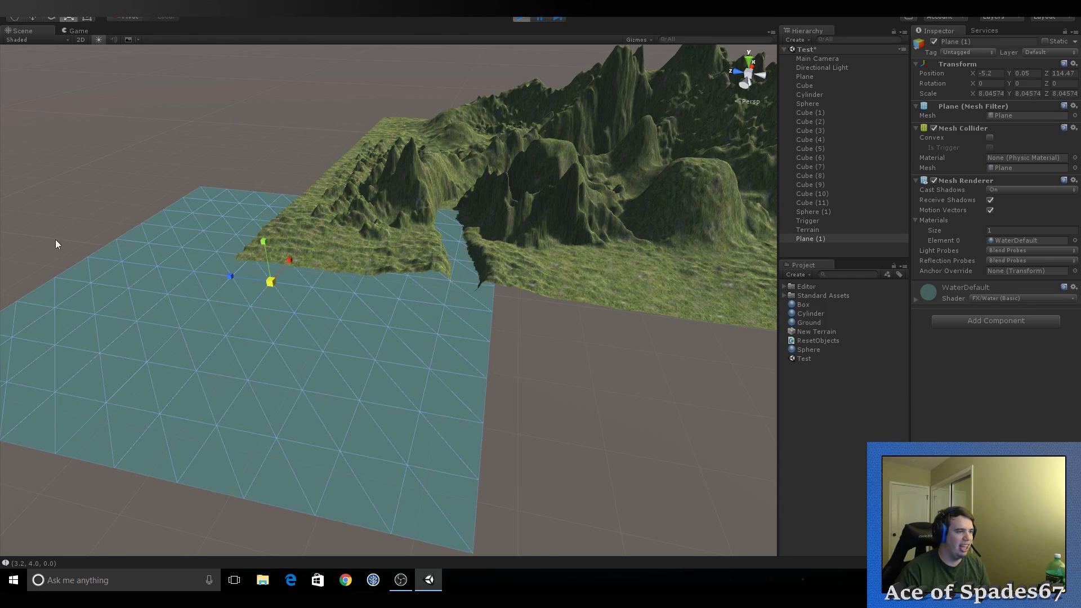
Move the water plane under the terrain to about X 43.6, Z 55.3 so it fills the channel, and exit play mode
key(w)
drag(302, 279, 584, 212)
right_drag(617, 206, 666, 248)
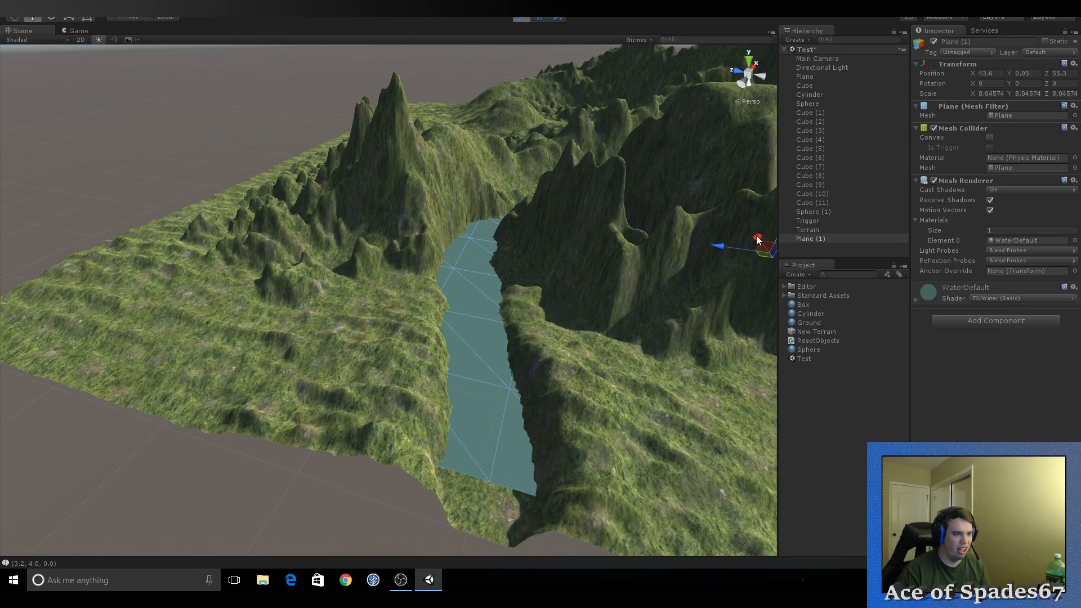
drag(758, 241, 757, 248)
right_drag(757, 254, 546, 56)
click(522, 16)
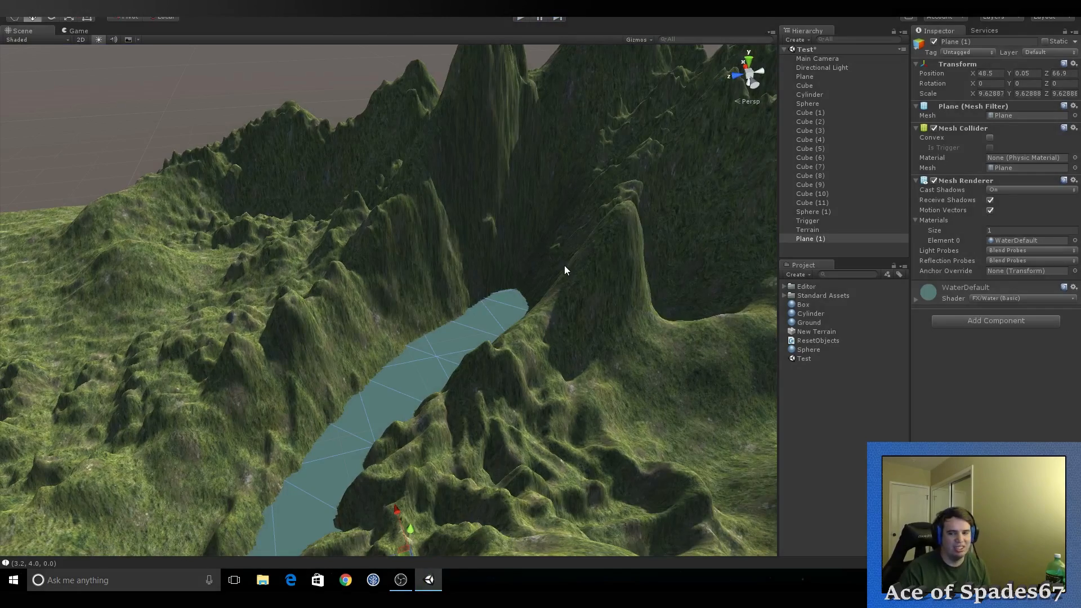
Add the Broadleaf_Desktop prefab to the terrain's tree list for the Place Trees tool
right_drag(565, 267, 620, 245)
click(641, 297)
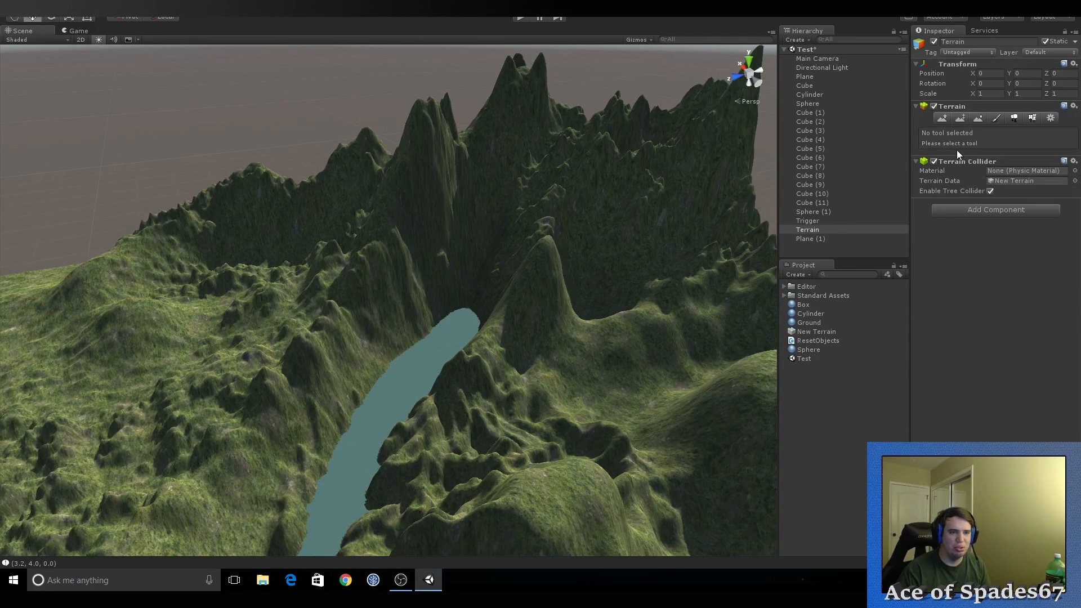
click(1014, 120)
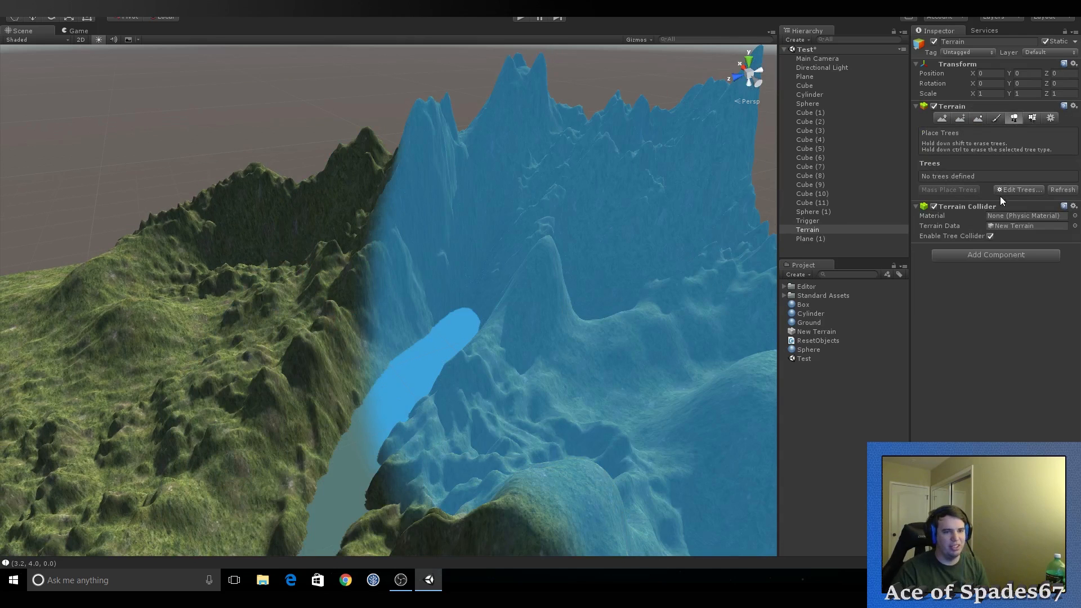
click(1022, 190)
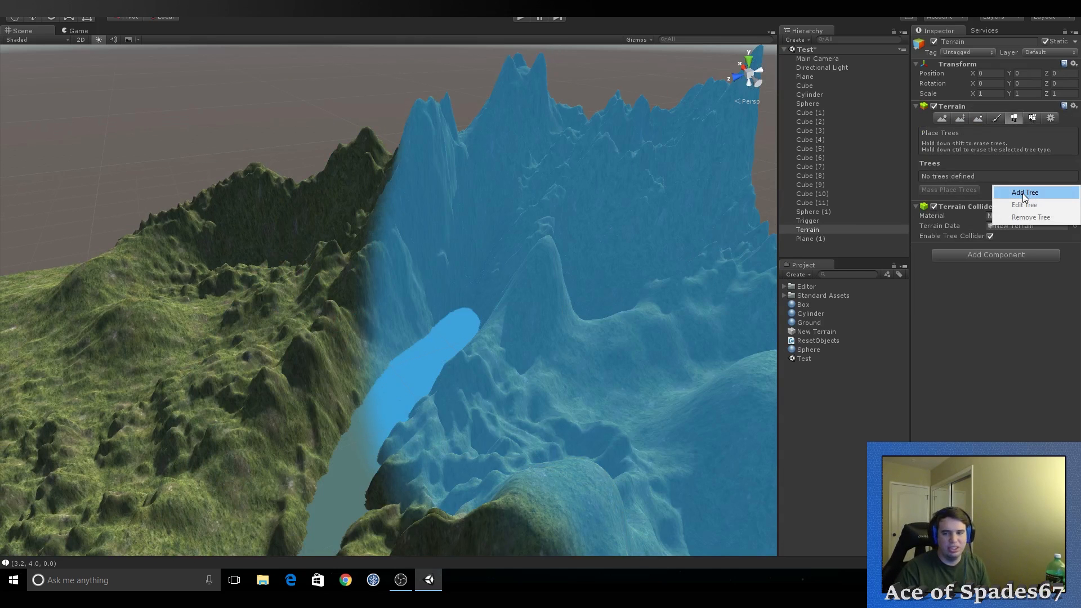
click(1025, 194)
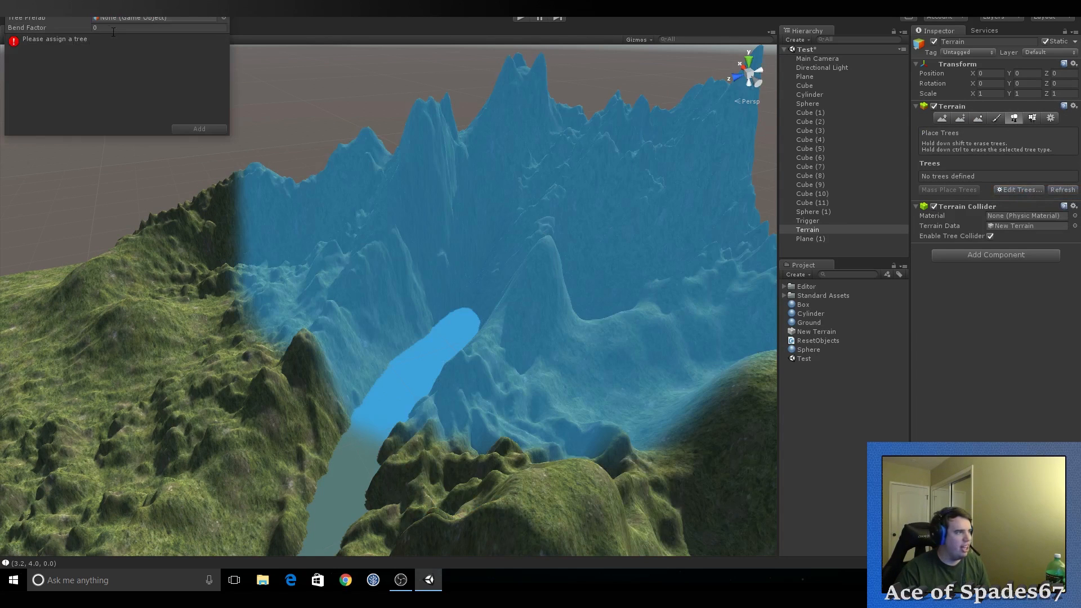
click(224, 18)
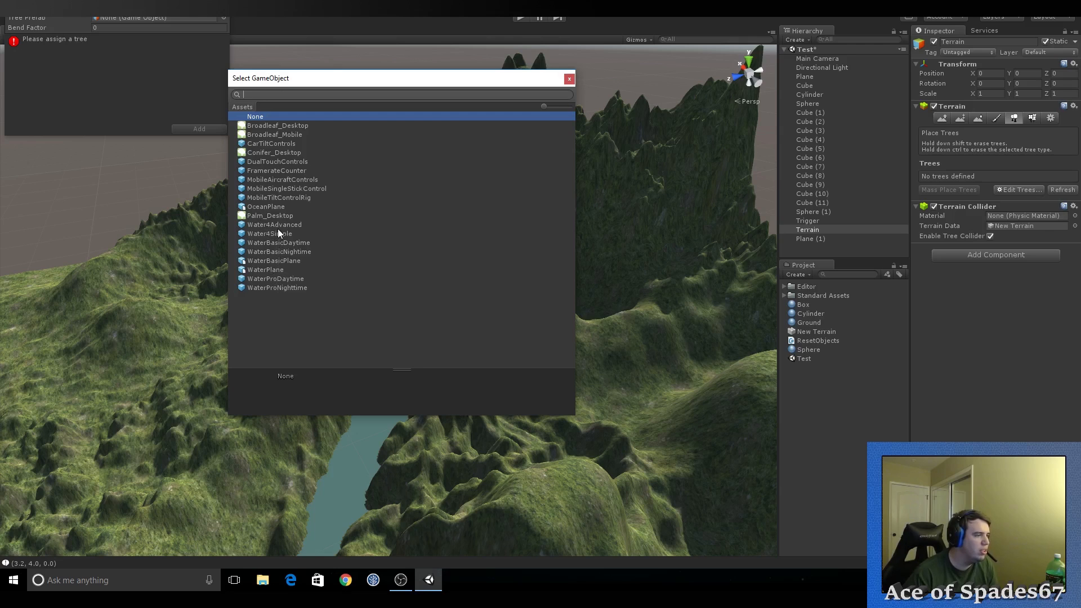
click(275, 207)
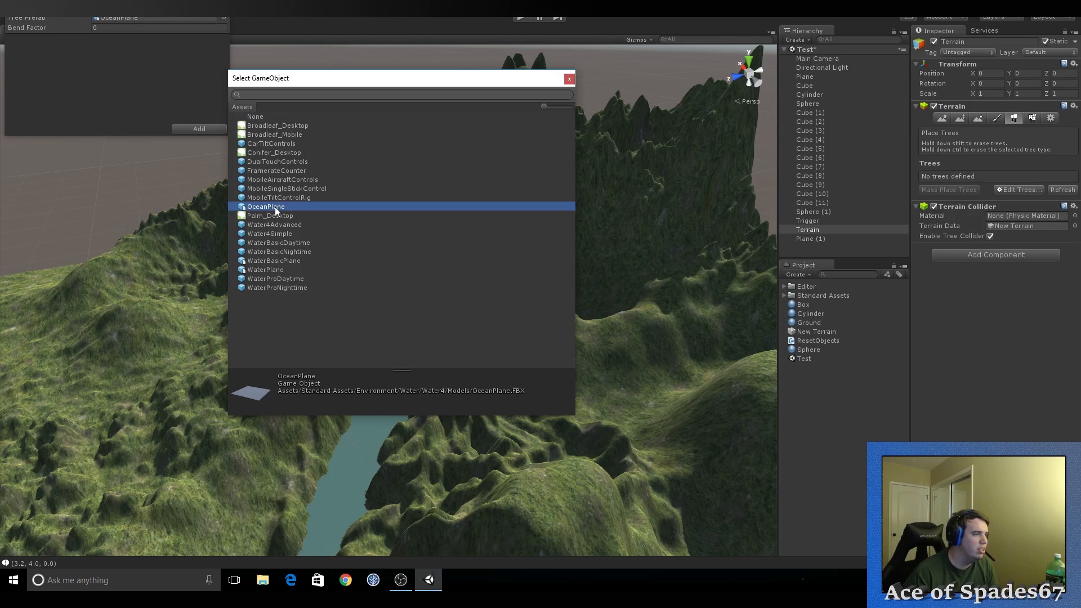
click(278, 126)
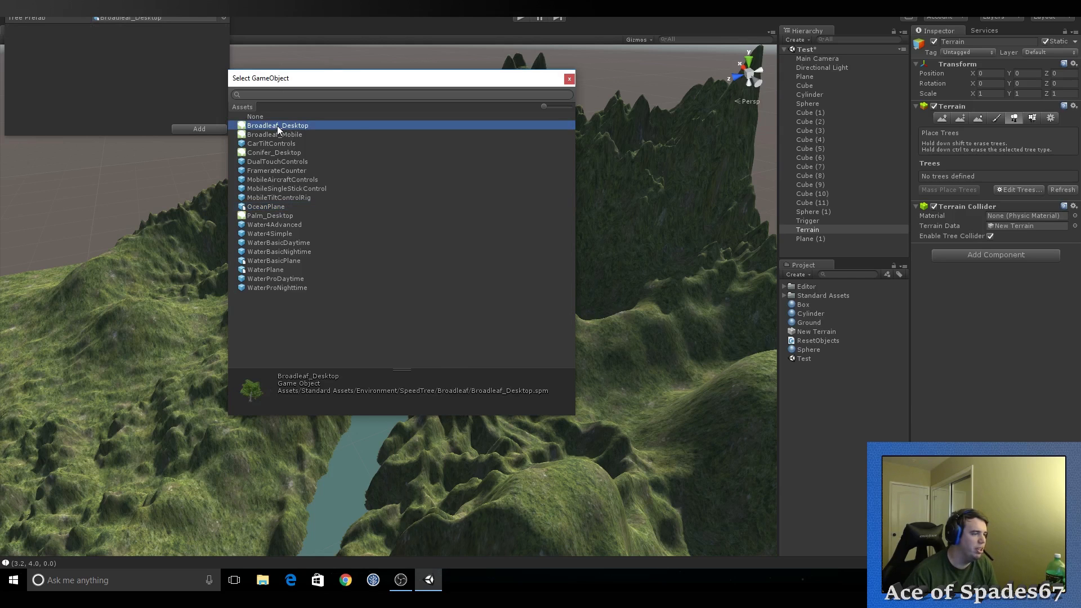
double_click(277, 126)
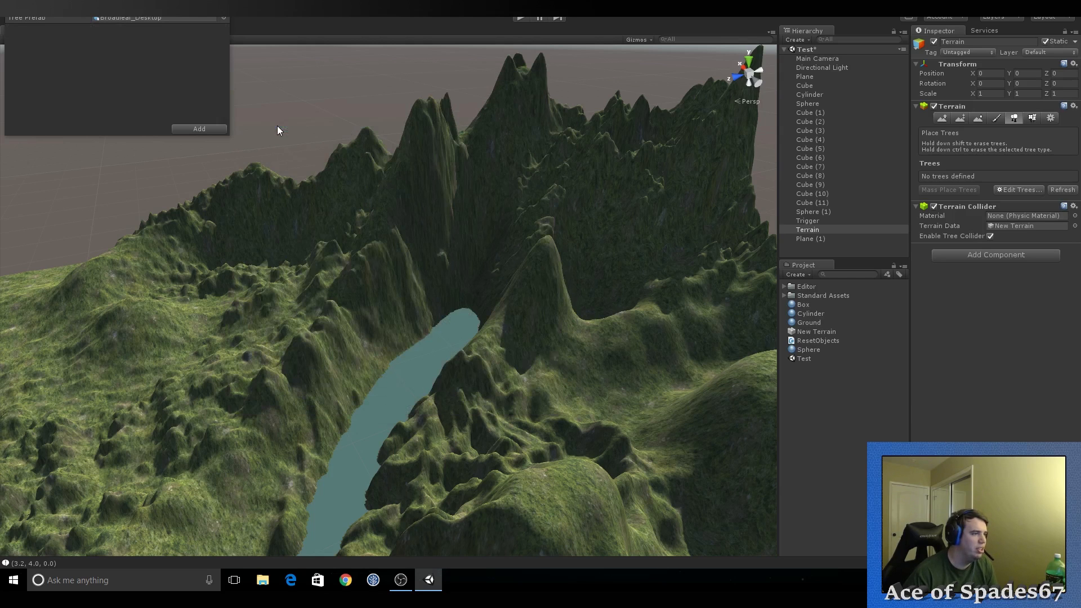
click(192, 129)
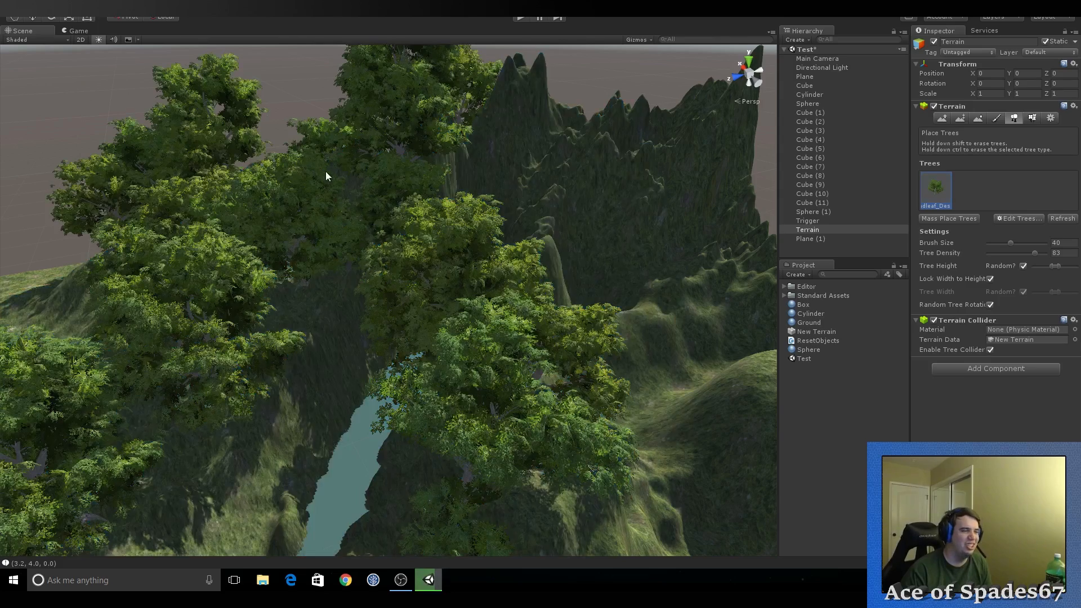
Undo the painted broadleaf trees and set the tree brush size to 12.8 and tree density to 46
alt+drag(326, 171, 395, 232)
key(ctrl+z)
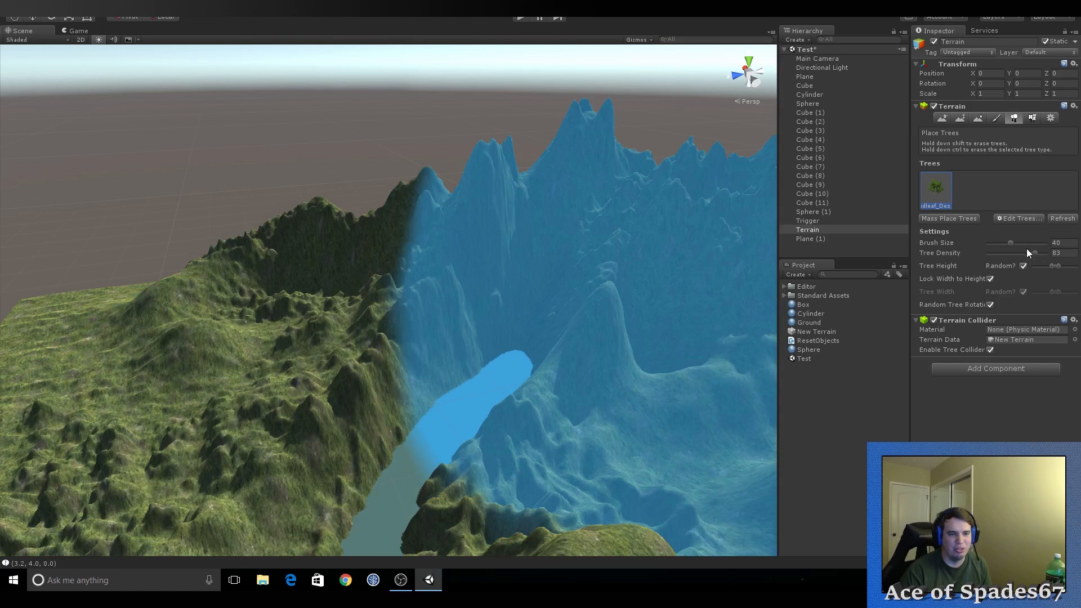
drag(1011, 242, 995, 240)
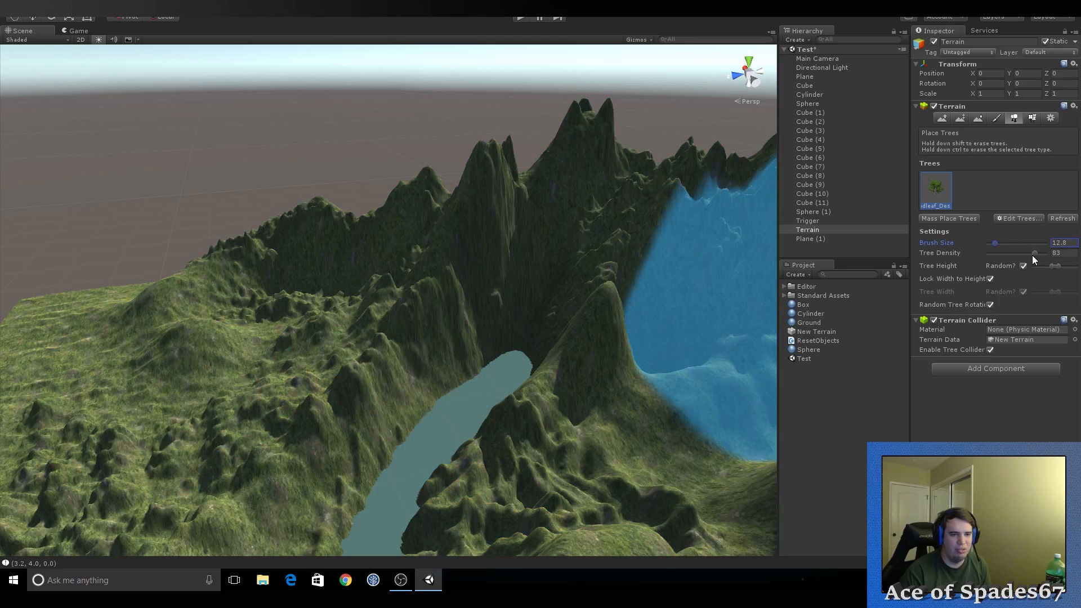
drag(1034, 253, 1011, 253)
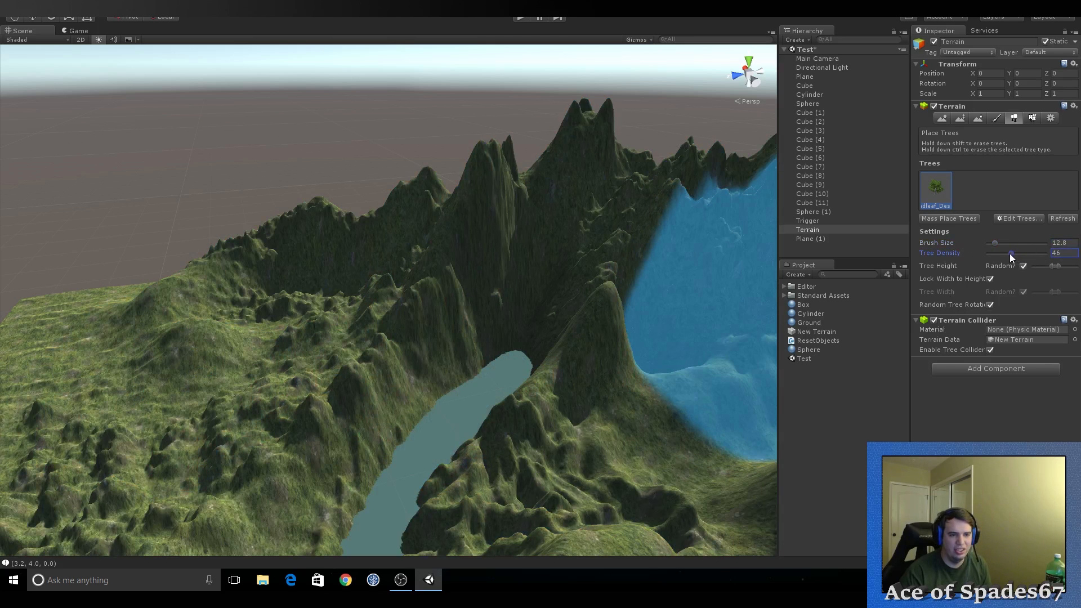
Add the Conifer_Desktop prefab to the terrain's tree list
click(1027, 218)
click(1026, 223)
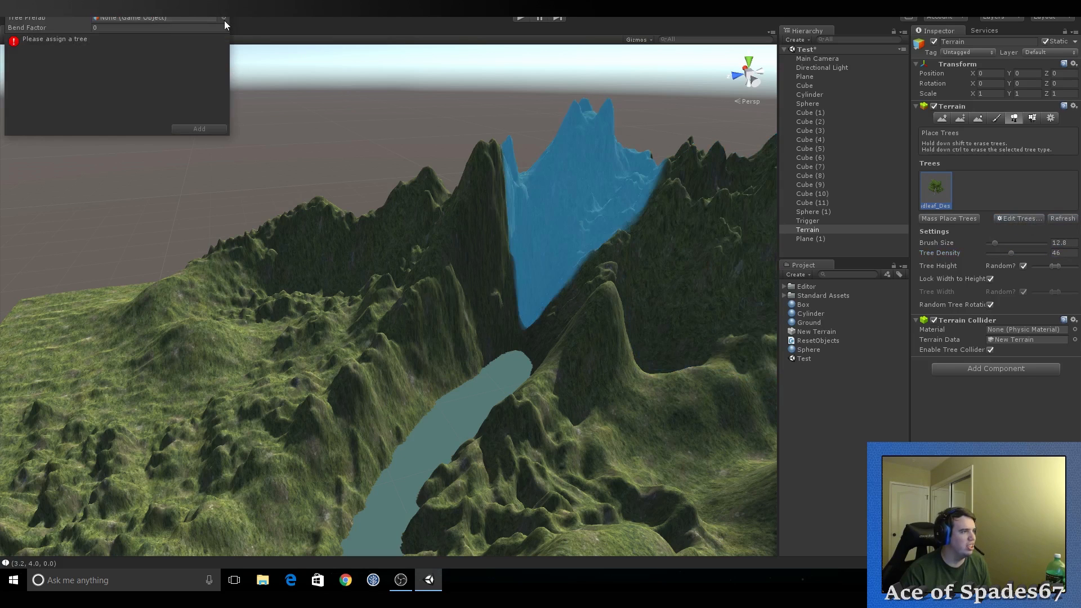
click(224, 19)
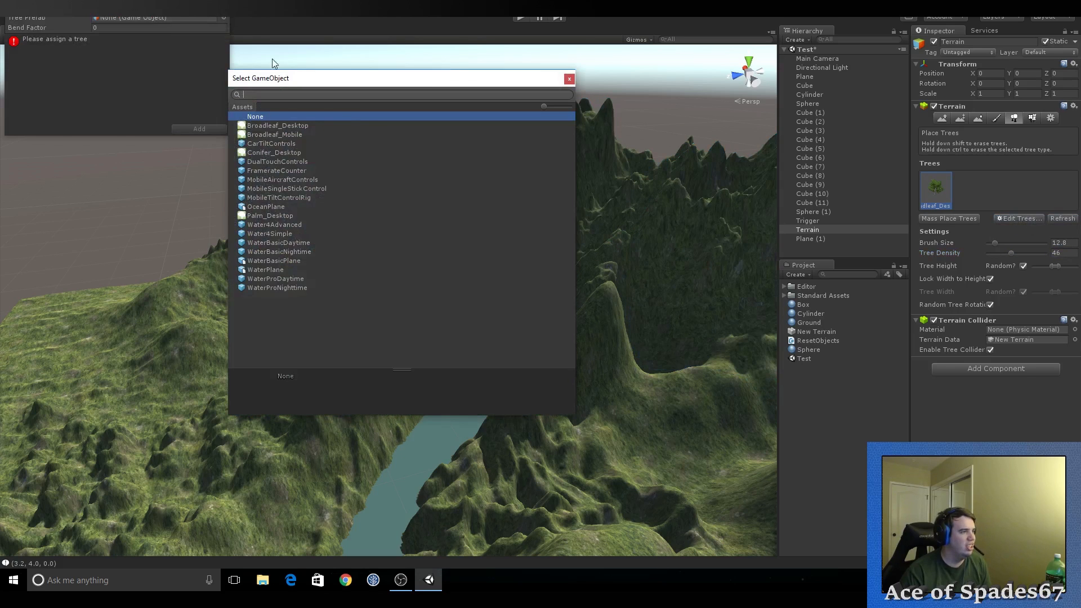
double_click(292, 153)
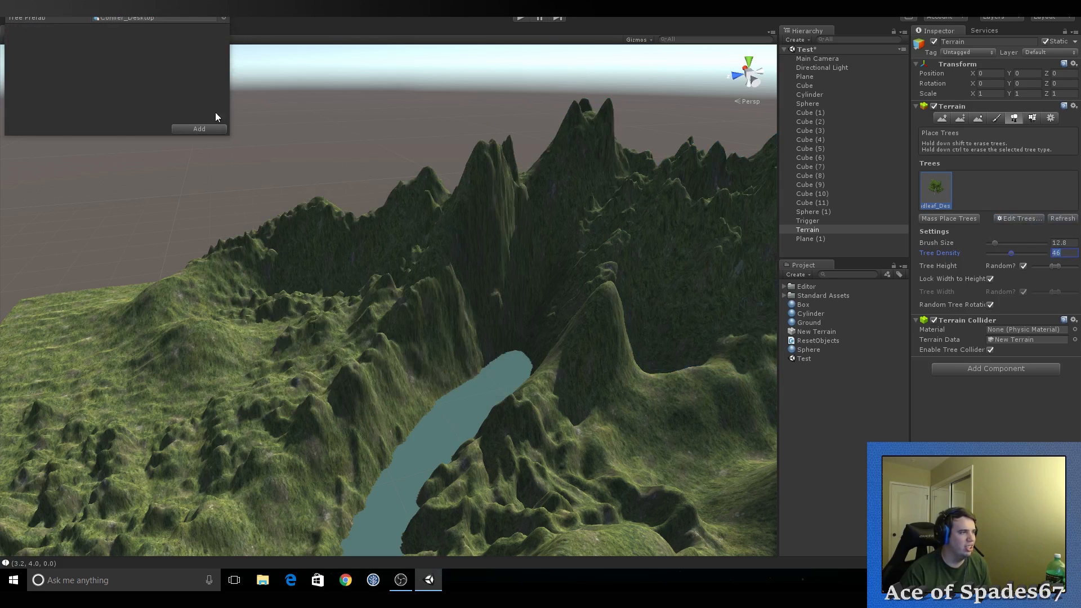
click(199, 129)
Add the Palm_Desktop prefab to the terrain's tree list
click(1026, 219)
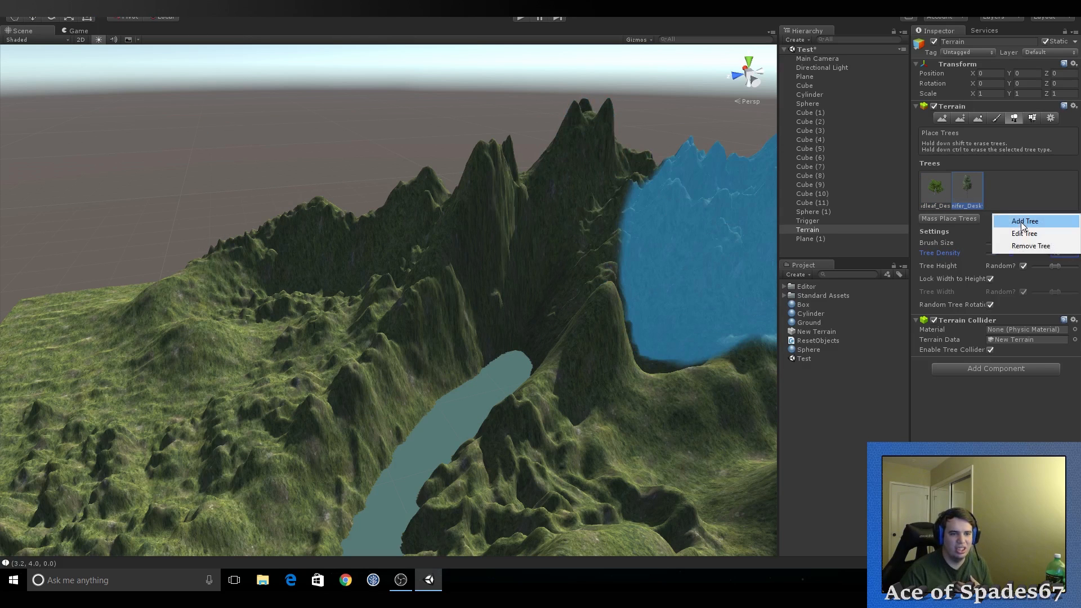
click(1026, 224)
click(222, 18)
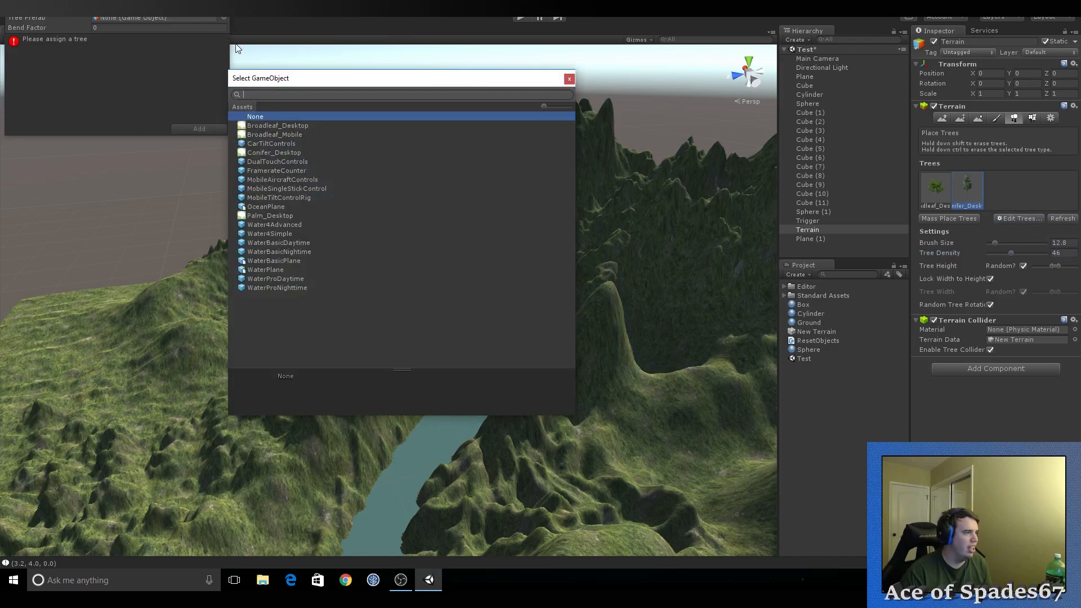
double_click(277, 214)
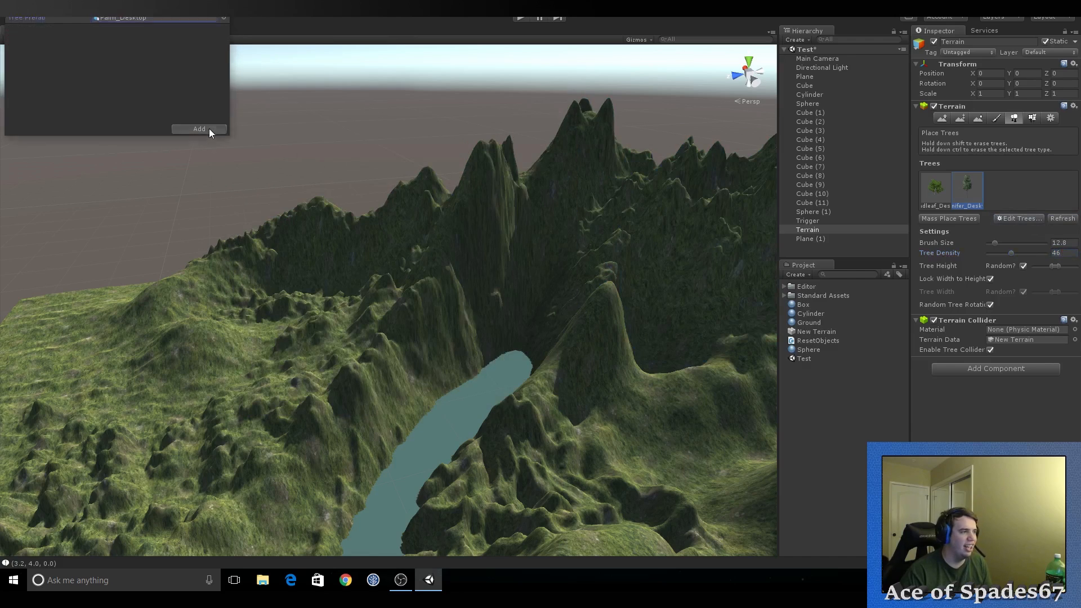
click(210, 128)
Try painting palm trees across the bumpy hills beside the channel, and undo them
mouse_move(623, 319)
alt+mouse_down()
mouse_move(531, 330)
mouse_move(526, 354)
mouse_move(540, 355)
mouse_move(524, 186)
alt+mouse_up()
mouse_move(524, 186)
mouse_down()
mouse_move(500, 229)
mouse_move(264, 377)
mouse_up()
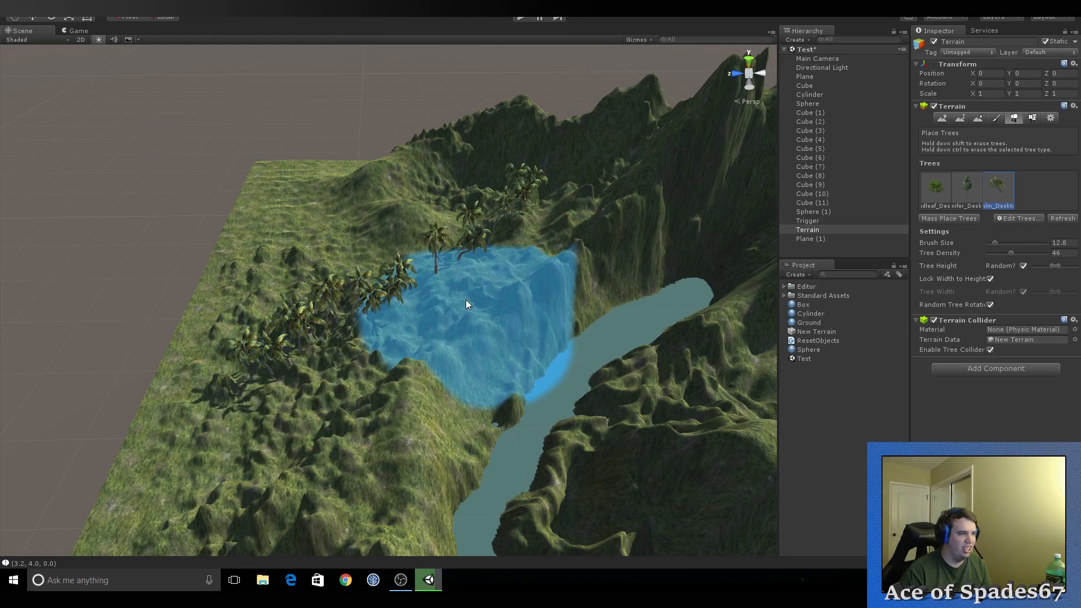
key(ctrl+z)
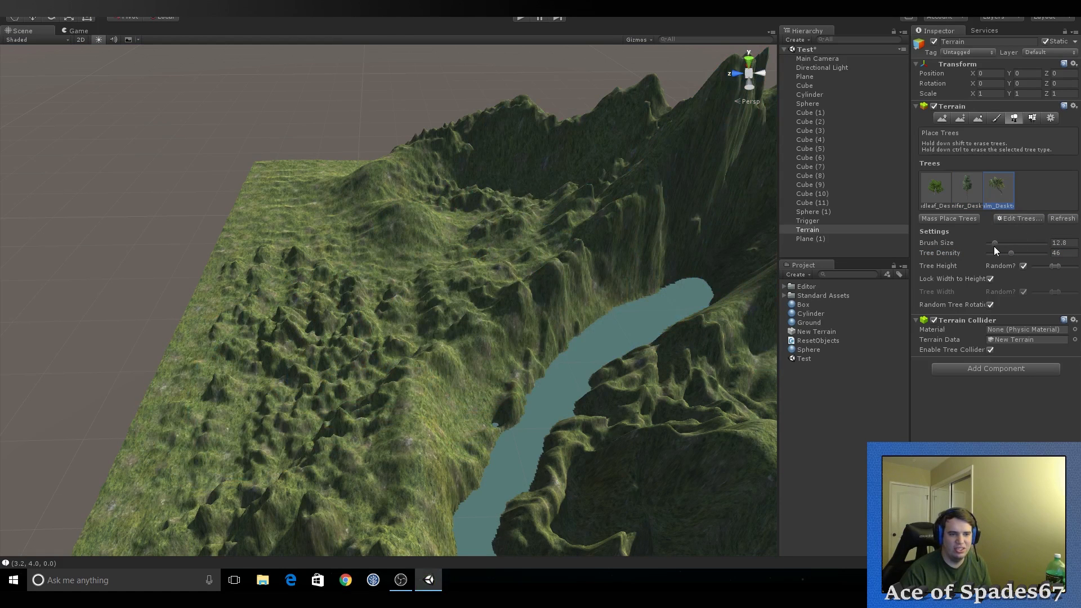
Set the tree brush size to 28.3, try painting palms over the far corner of the terrain, and undo them
drag(994, 246, 1040, 251)
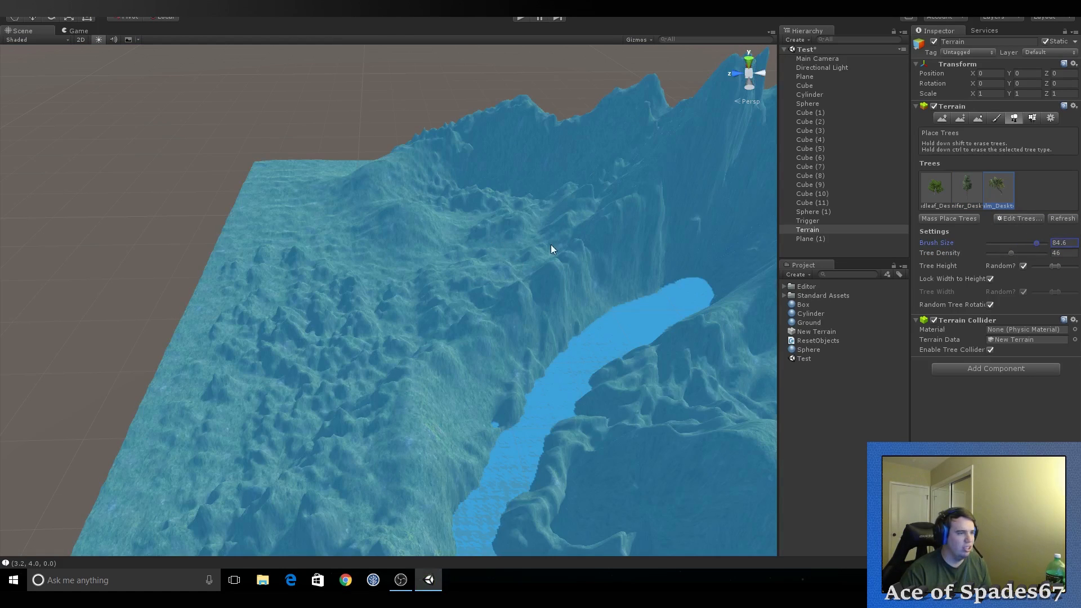
mouse_move(635, 296)
right_down()
mouse_move(649, 316)
mouse_move(666, 316)
mouse_move(642, 284)
right_up()
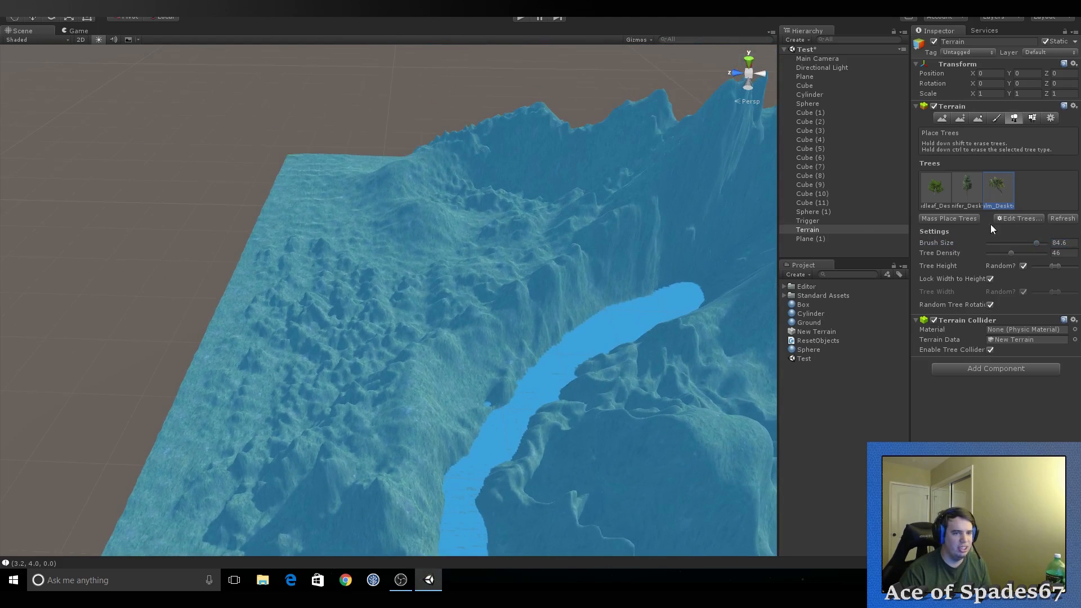
drag(1036, 243, 1004, 252)
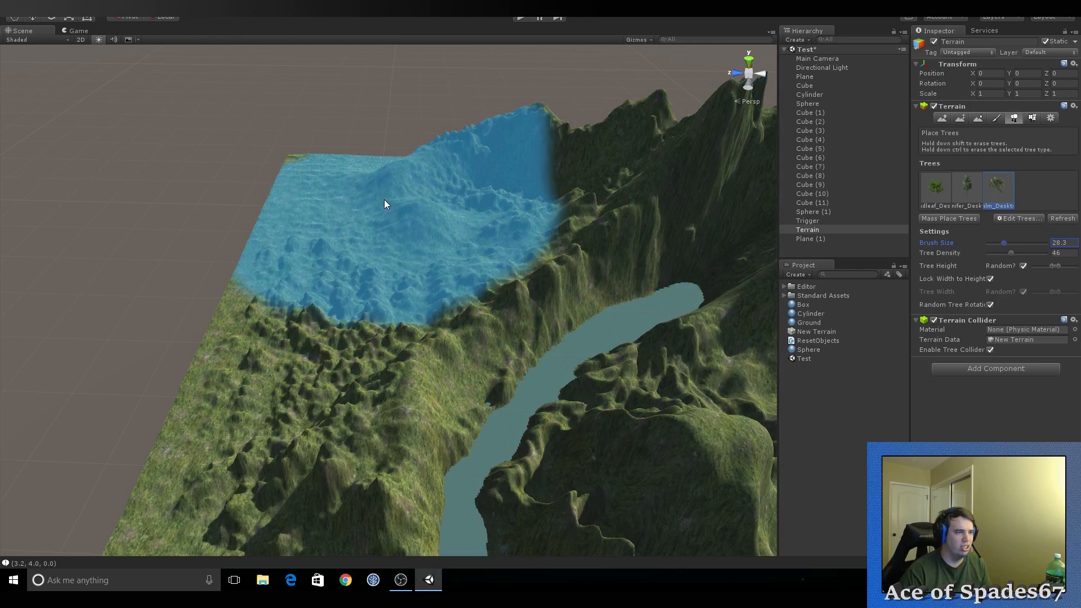
mouse_move(384, 200)
mouse_down()
mouse_move(395, 207)
mouse_move(360, 251)
mouse_up()
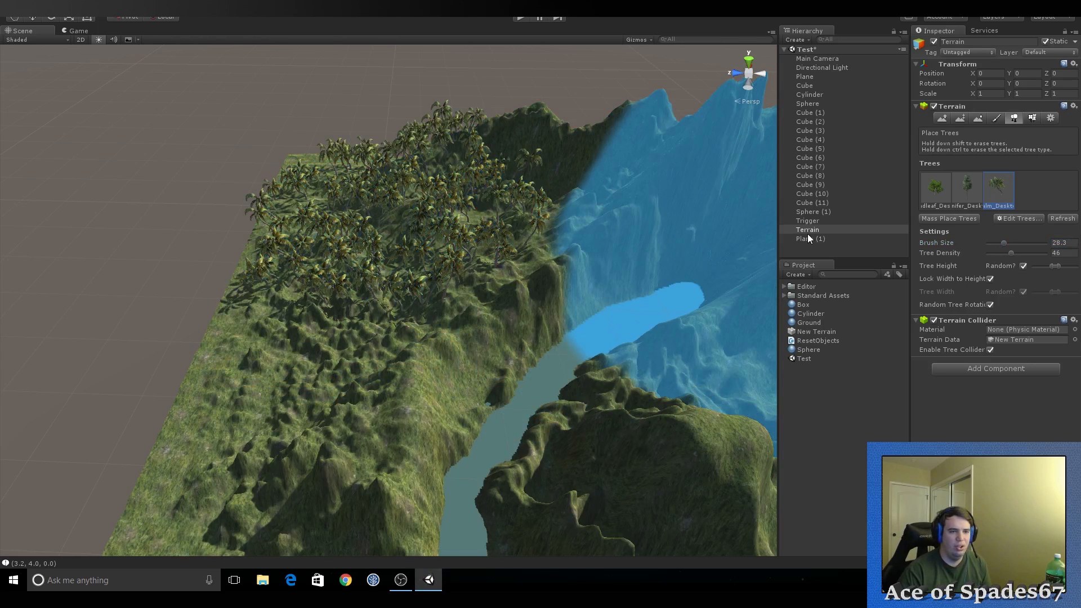
key(ctrl+z)
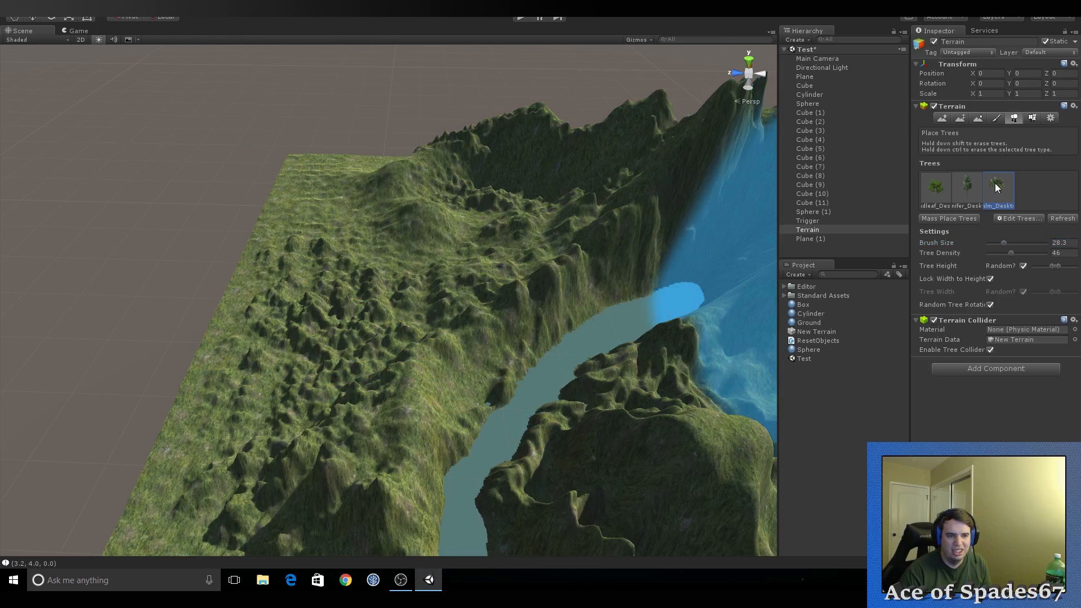
Mass place 200 trees over the terrain with Keep Existing Trees enabled
click(963, 217)
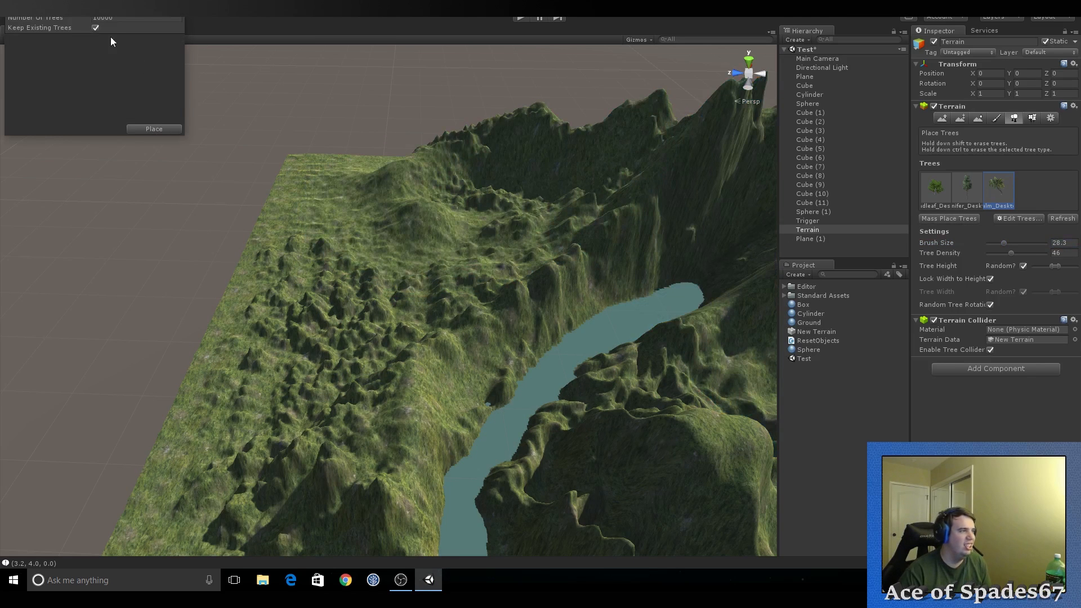
click(106, 19)
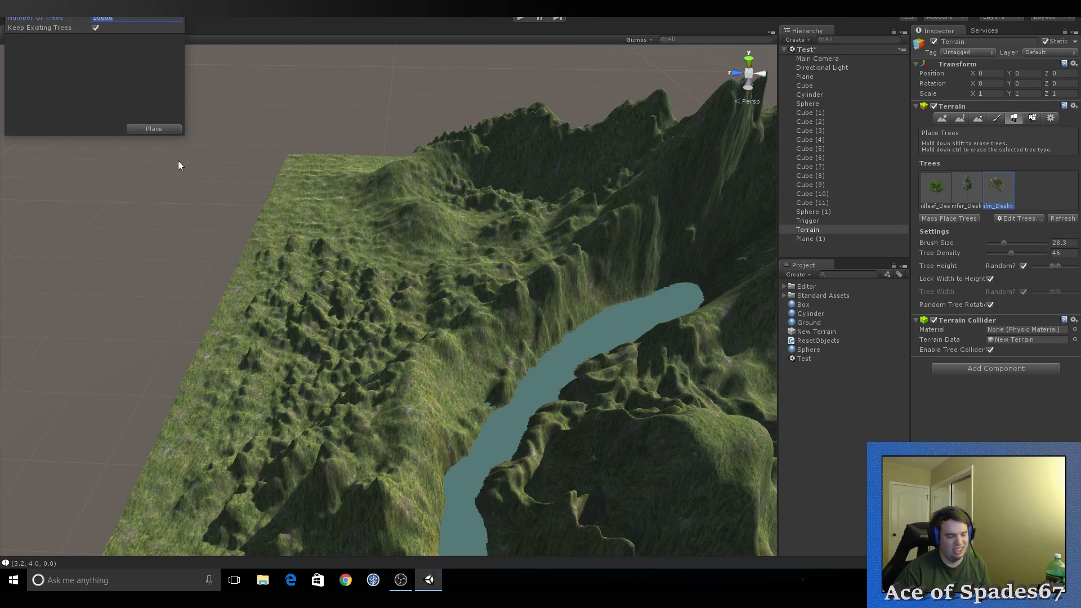
text(200)
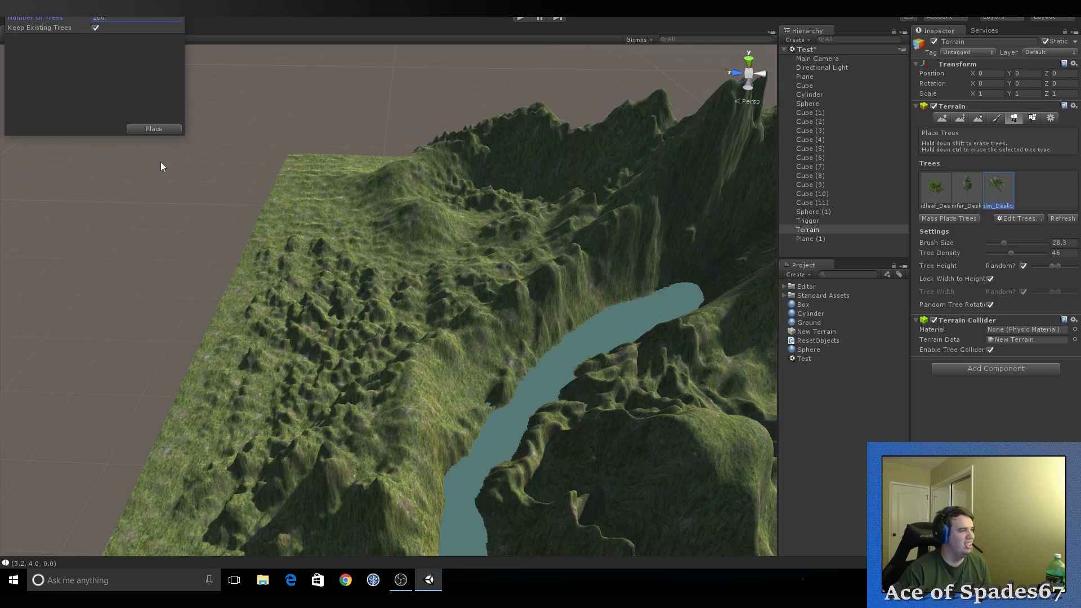
click(162, 129)
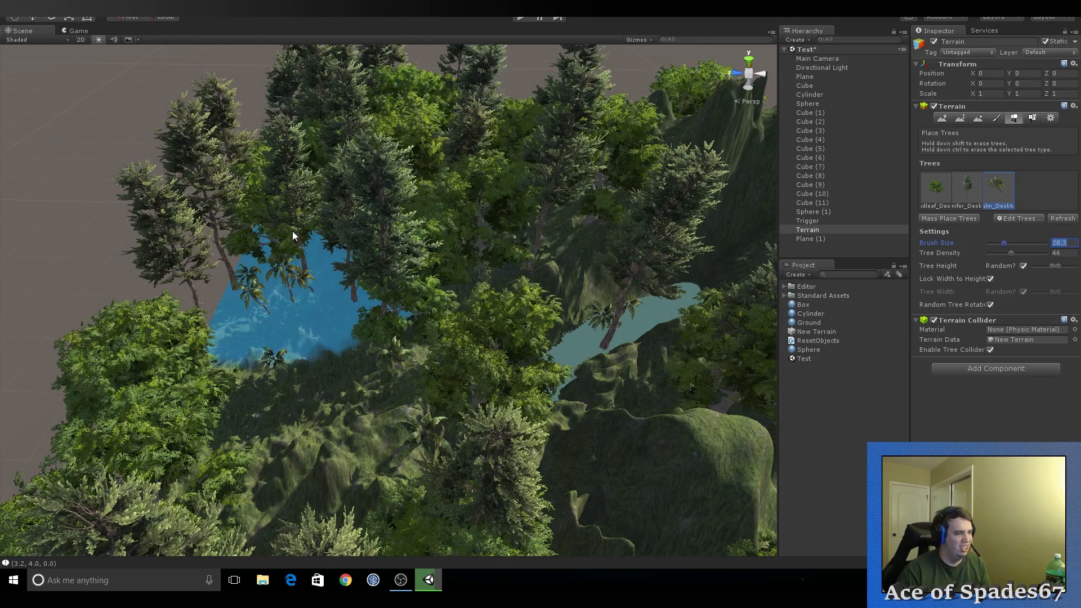
Inspect the mass-placed forest, bring the terrain back into view, and undo the mass placement
mouse_move(292, 231)
right_down()
mouse_move(483, 248)
mouse_move(610, 210)
mouse_move(620, 222)
mouse_move(472, 223)
mouse_move(397, 251)
right_up()
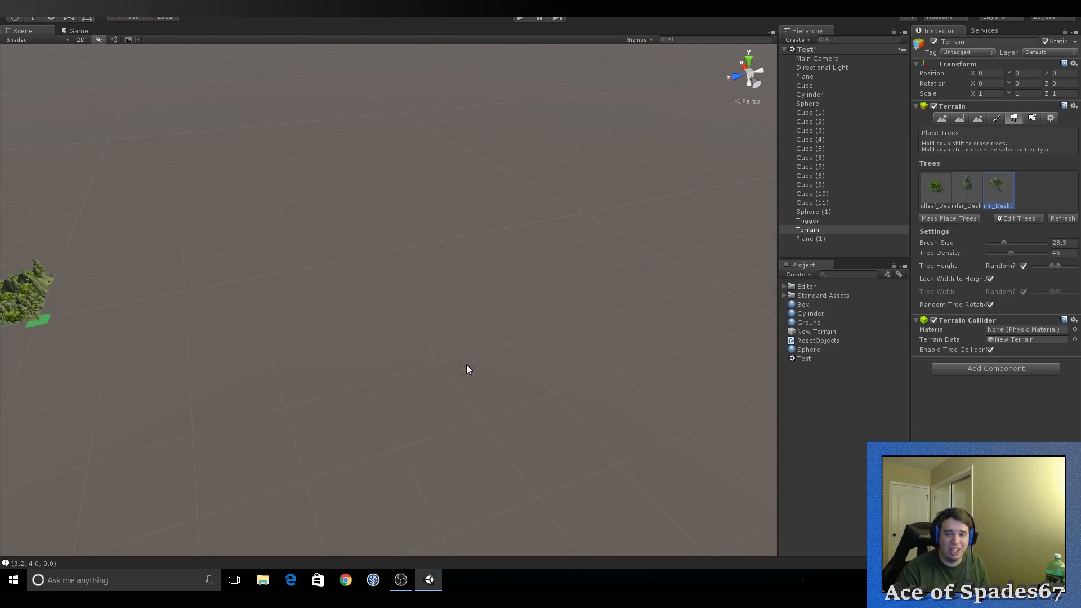
right_drag(519, 342, 783, 179)
key(w)
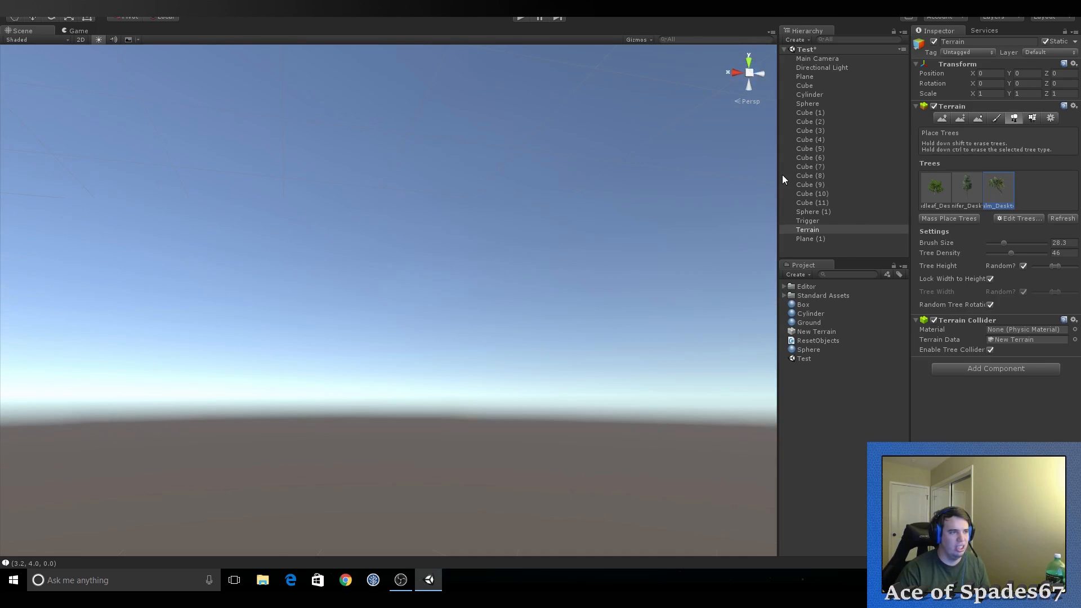
double_click(821, 228)
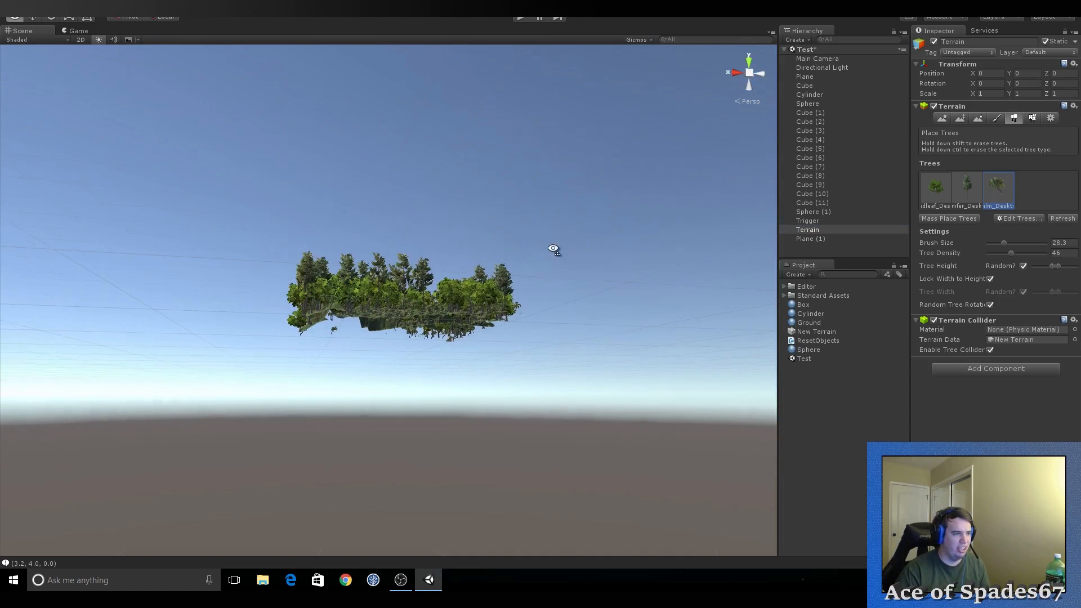
right_drag(555, 246, 555, 198)
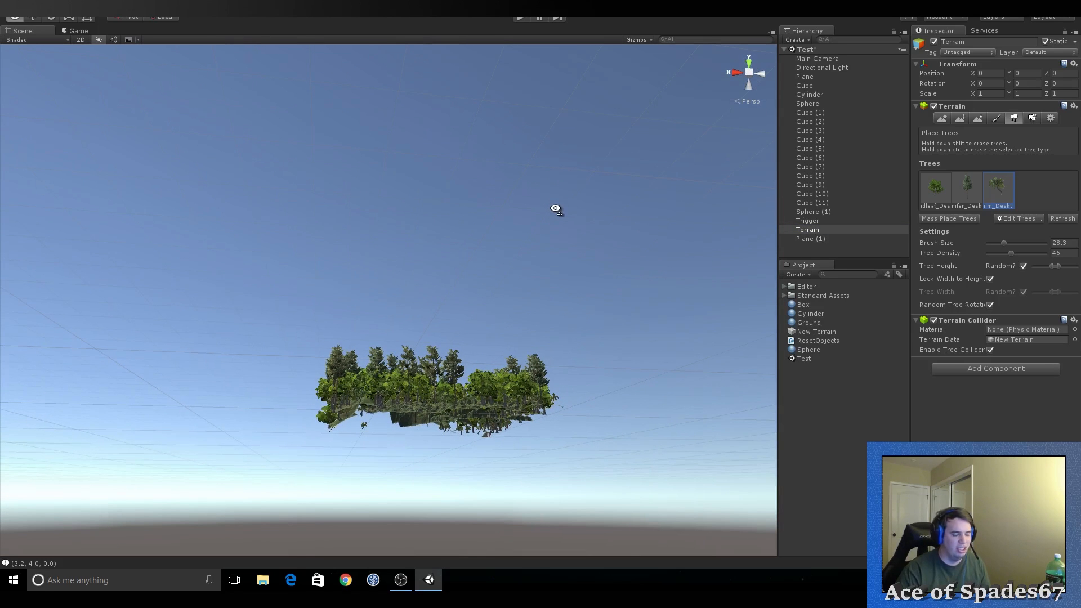
double_click(797, 234)
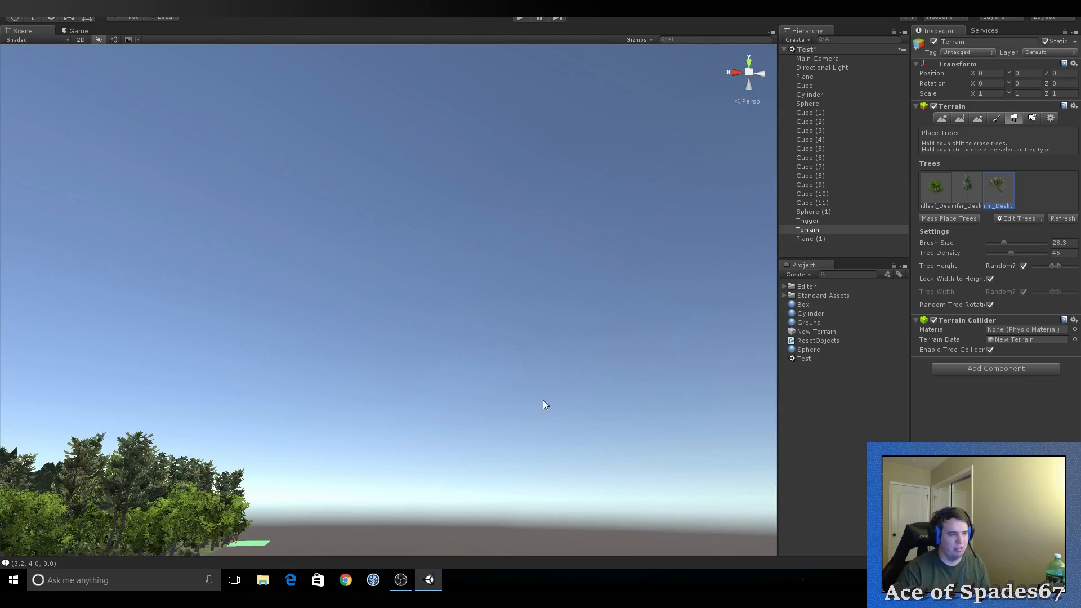
right_drag(540, 389, 243, 490)
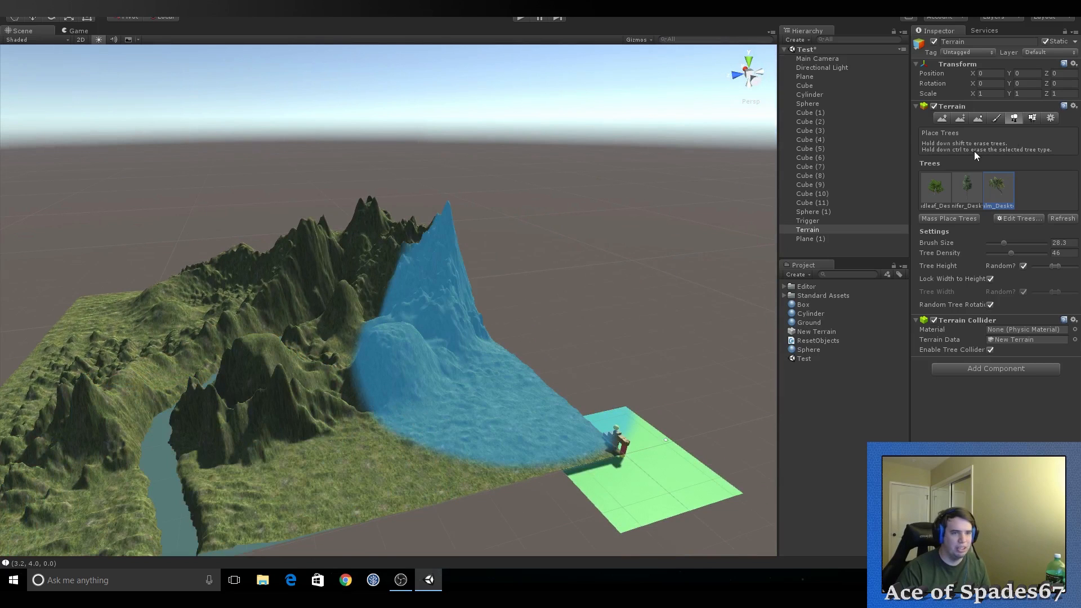
Set the tree density to 10 and brush size to 9.9, test palm strokes on the flat ground, and undo the unwanted ones
drag(1011, 252, 992, 243)
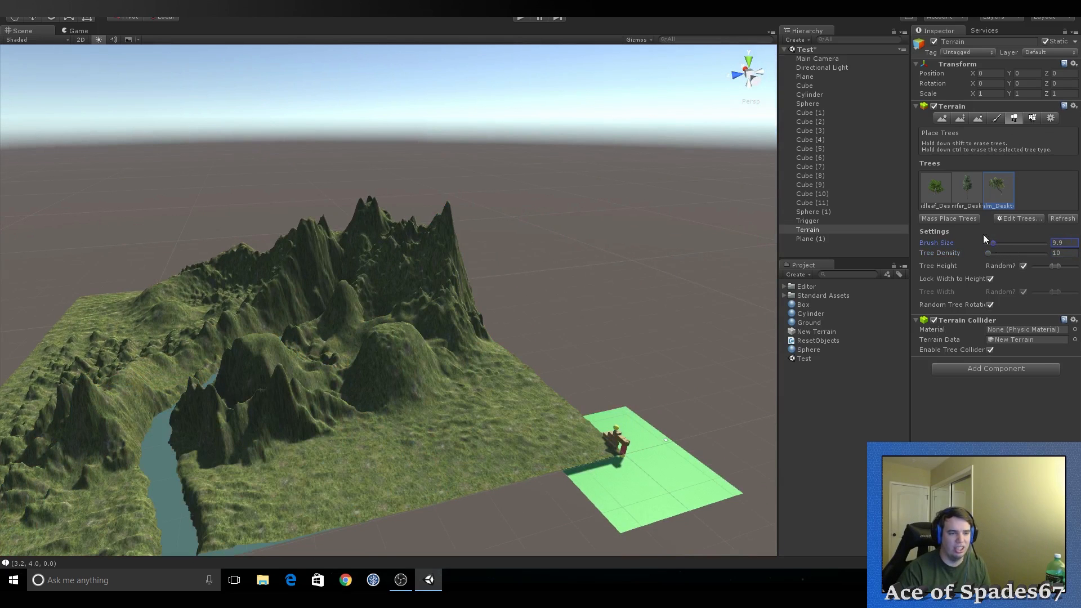
mouse_move(484, 370)
mouse_down()
mouse_move(510, 470)
mouse_move(478, 408)
mouse_move(505, 450)
mouse_up()
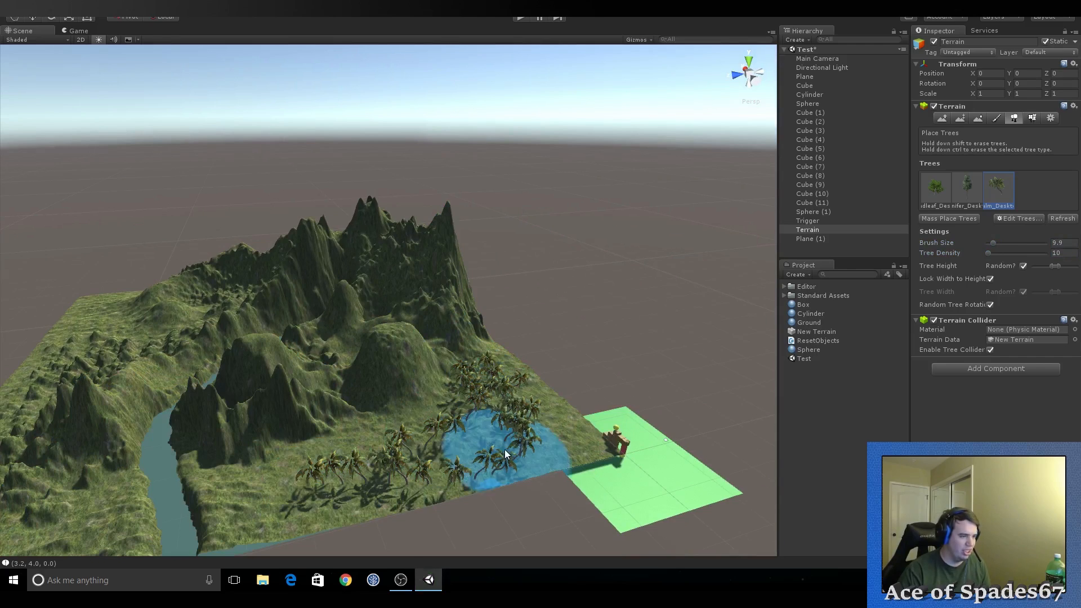
mouse_move(518, 444)
right_down()
mouse_move(400, 396)
mouse_move(471, 442)
mouse_move(475, 407)
mouse_move(523, 418)
right_up()
key(ctrl+z)
mouse_move(435, 424)
mouse_down()
mouse_move(394, 338)
mouse_move(376, 415)
mouse_move(393, 415)
mouse_move(389, 437)
mouse_up()
key(ctrl+z)
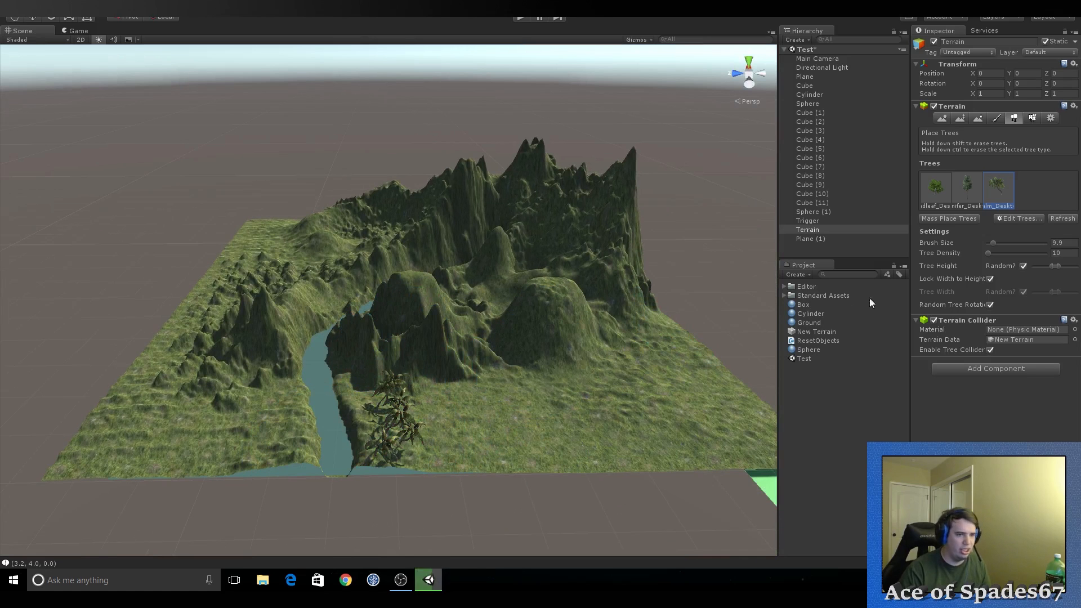
Set the tree brush size to 1 and paint palms on the flat ground on both sides of the channel's mouth
click(984, 31)
click(936, 30)
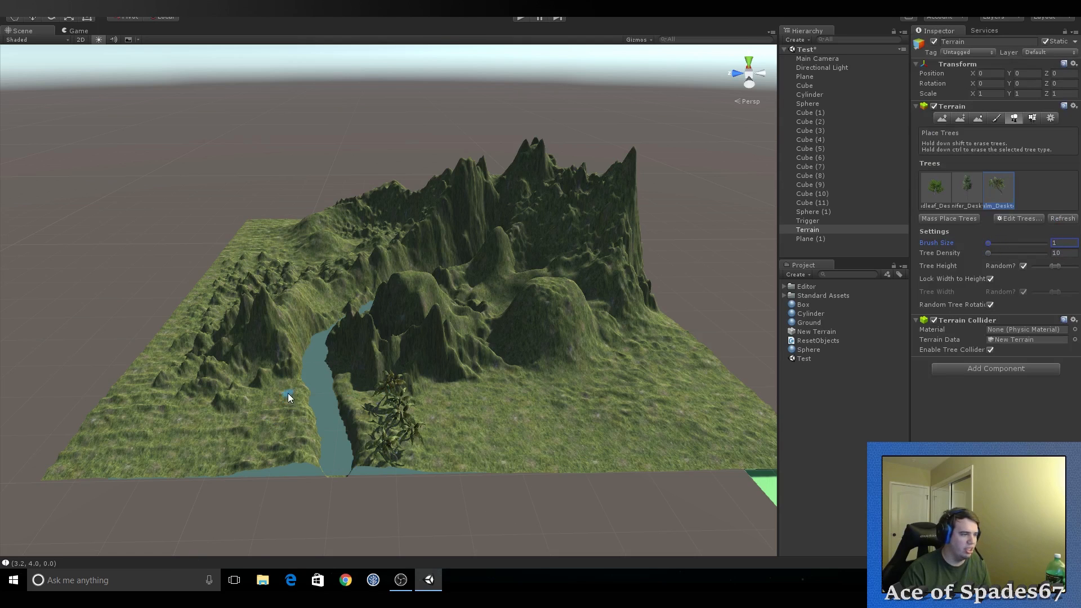
mouse_move(288, 393)
mouse_down()
mouse_move(295, 413)
mouse_move(282, 452)
mouse_move(268, 409)
mouse_up()
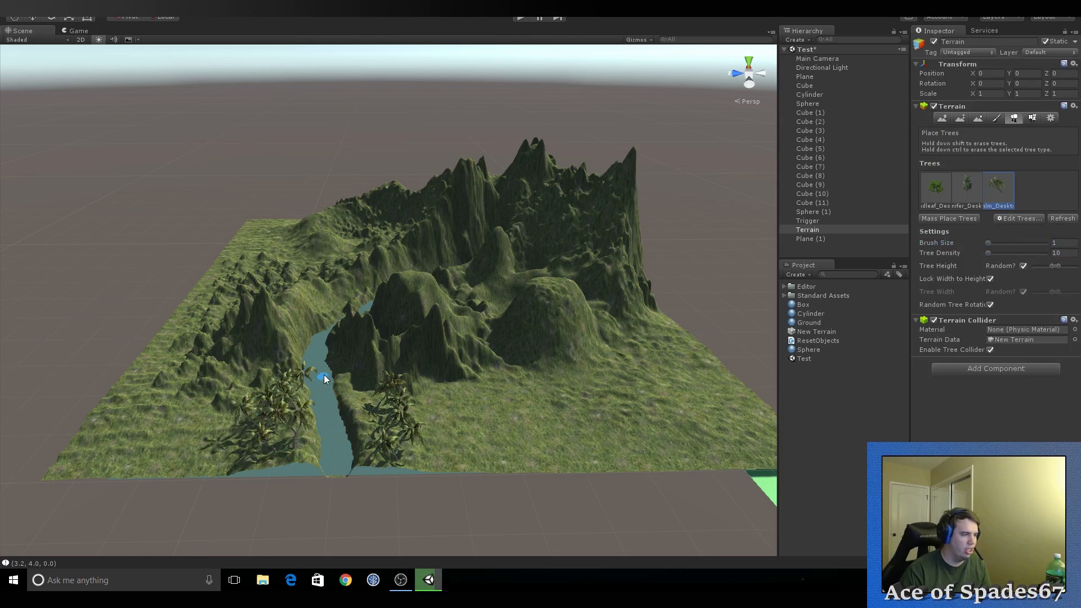
mouse_move(323, 374)
alt+mouse_down()
mouse_move(281, 372)
mouse_move(303, 391)
alt+mouse_up()
mouse_move(334, 427)
mouse_down()
mouse_move(244, 428)
mouse_move(296, 379)
mouse_up()
drag(505, 386, 673, 431)
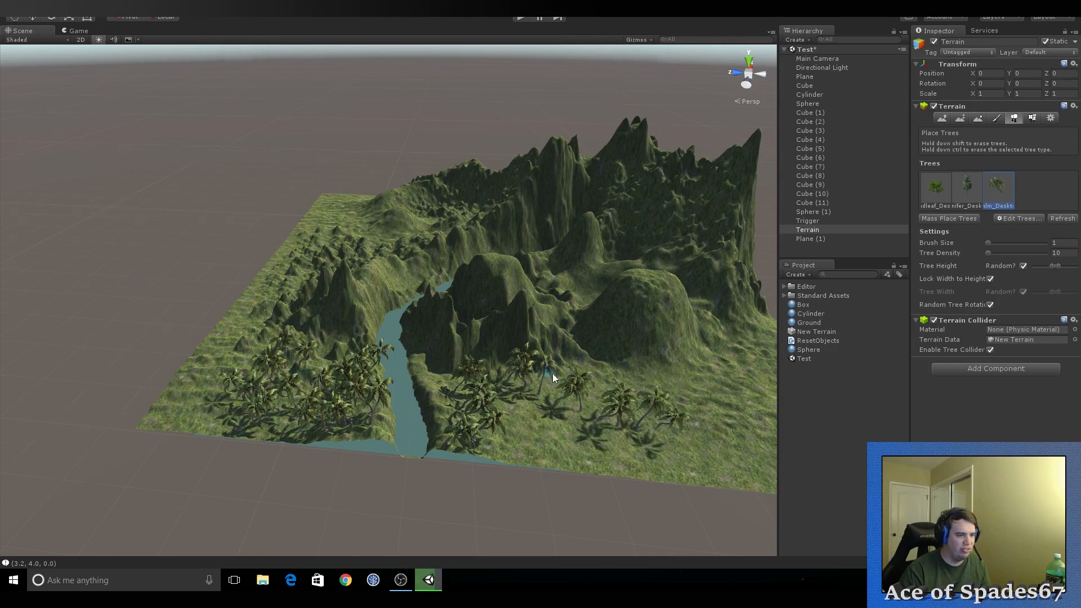
Paint palm trees along both banks of the channel's upper stretch, near the mountains
mouse_move(552, 374)
right_down()
mouse_move(596, 307)
mouse_move(539, 257)
mouse_move(541, 321)
mouse_move(494, 400)
right_up()
mouse_move(446, 471)
mouse_down()
mouse_move(374, 508)
mouse_move(591, 474)
mouse_move(735, 514)
mouse_up()
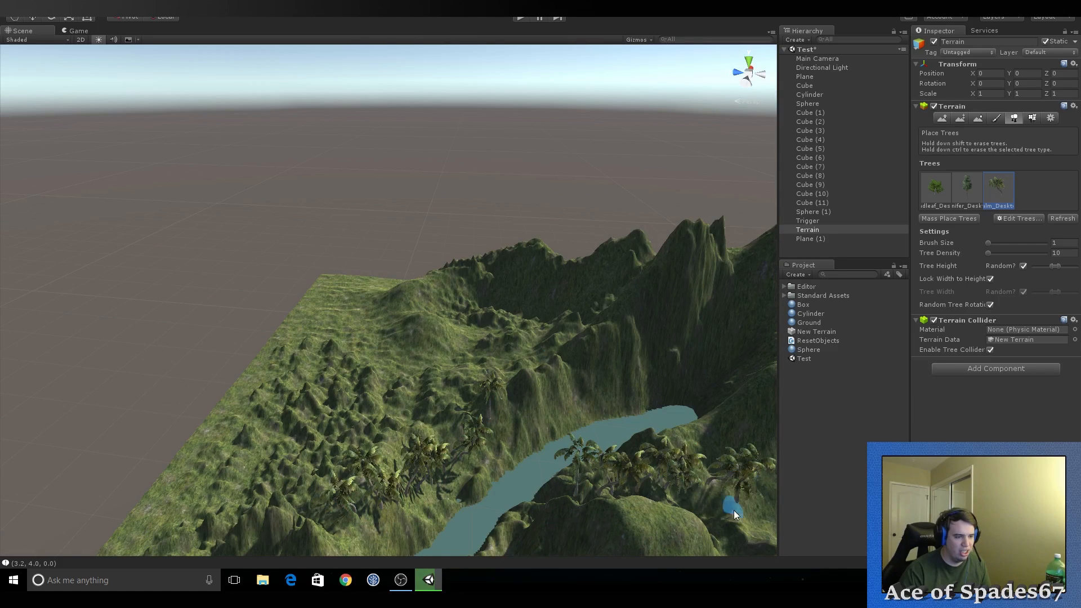
mouse_move(725, 515)
right_down()
mouse_move(748, 531)
mouse_move(709, 493)
right_up()
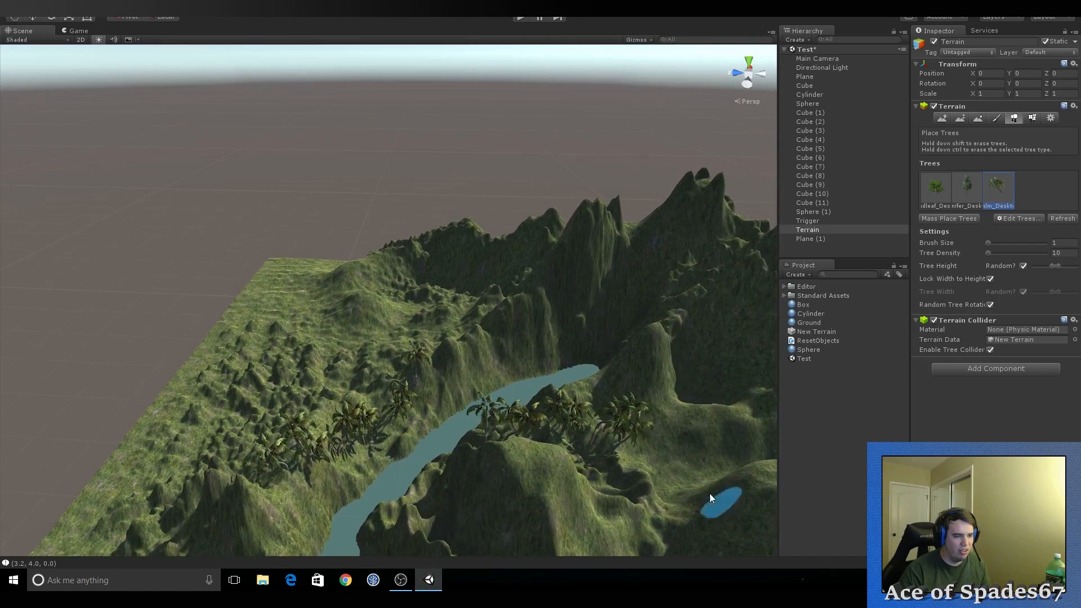
drag(665, 420, 595, 533)
Paint palms across the bumpy hills and along the outer edge of the terrain beside the channel
mouse_move(594, 533)
right_down()
mouse_move(515, 386)
mouse_move(592, 496)
right_up()
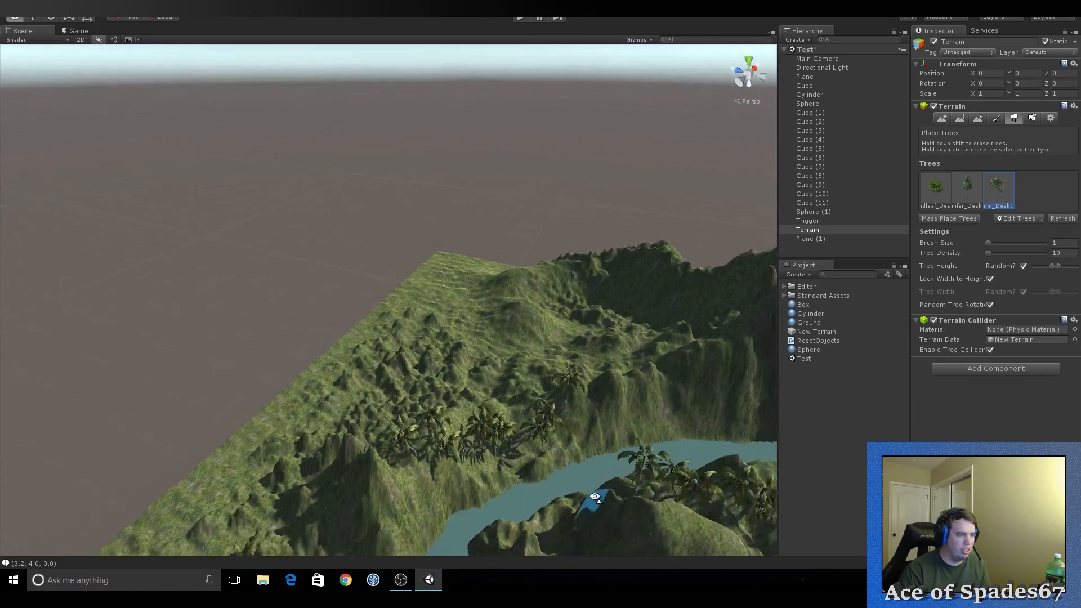
mouse_move(591, 344)
mouse_down()
mouse_move(404, 407)
mouse_move(472, 294)
mouse_up()
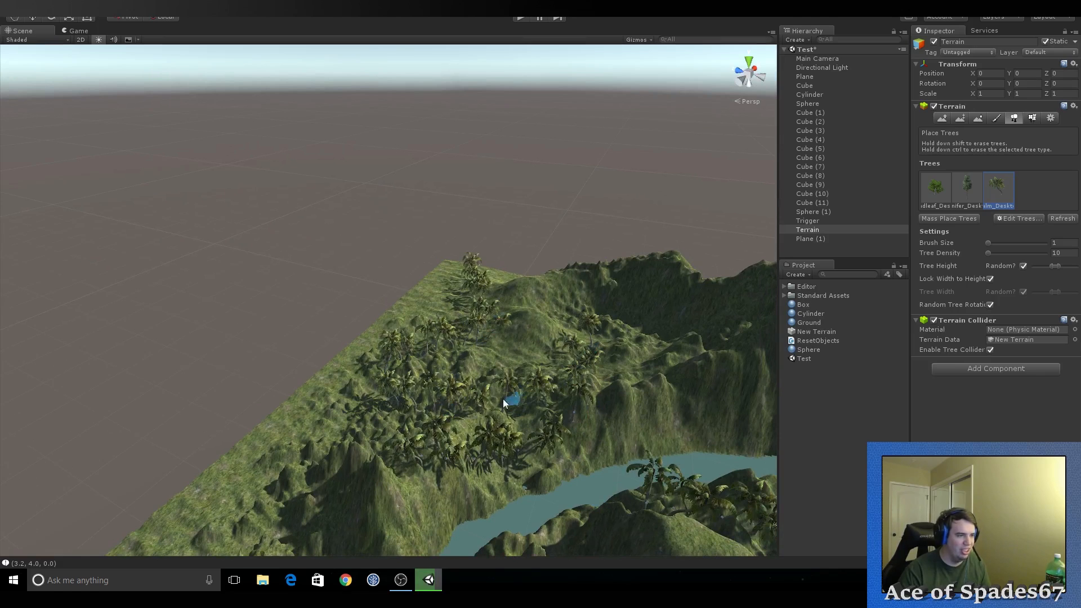
right_drag(503, 400, 451, 483)
mouse_move(398, 285)
mouse_down()
mouse_move(412, 359)
mouse_move(369, 242)
mouse_up()
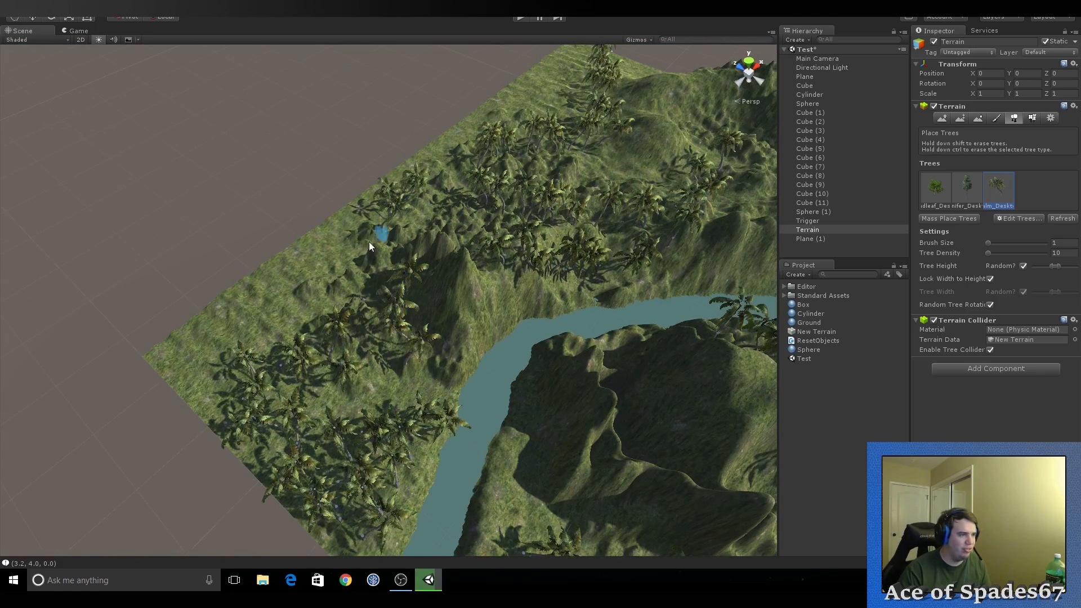
Try painting conifers over the palm-covered ground beside the channel, and undo the strokes
click(970, 187)
click(433, 307)
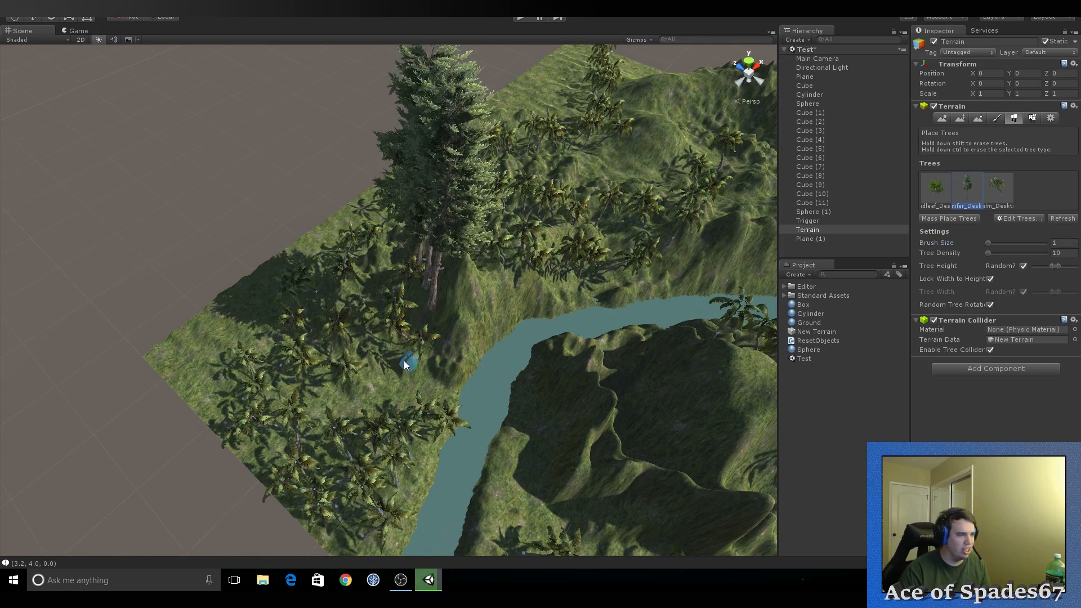
drag(404, 360, 420, 376)
key(ctrl+z)
mouse_move(476, 310)
mouse_down()
mouse_move(380, 396)
mouse_move(259, 297)
mouse_up()
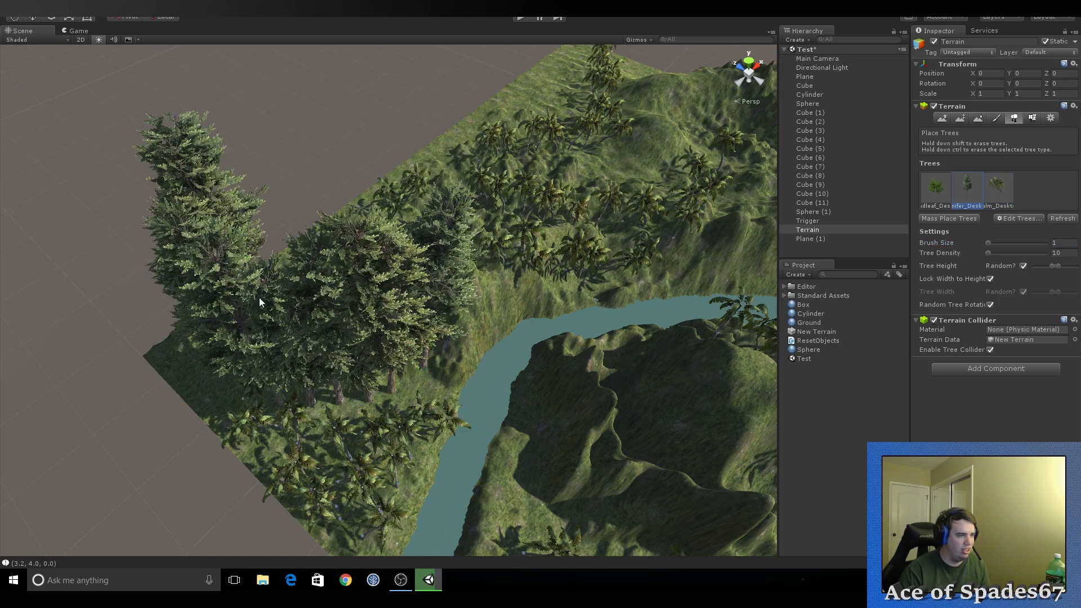
key(ctrl+z)
Switch to the broadleaf tree, undo a test placement near the channel, and paint broadleaf trees along the terrain's outer edge
click(936, 188)
click(395, 395)
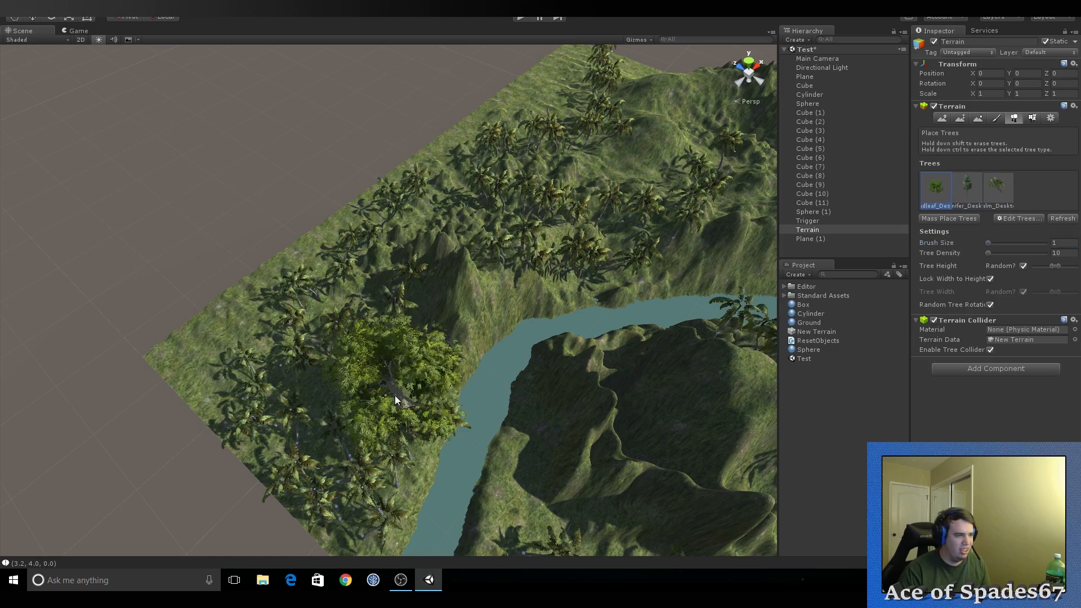
key(ctrl+z)
mouse_move(243, 352)
mouse_down()
mouse_move(347, 220)
mouse_move(472, 132)
mouse_move(583, 82)
mouse_up()
Reselect the terrain for placing trees, test a broadleaf stroke across the hills beside the channel, and undo it
mouse_move(583, 82)
right_down()
mouse_move(670, 135)
mouse_move(732, 109)
mouse_move(689, 113)
mouse_move(698, 195)
right_up()
key(w)
click(725, 241)
right_drag(725, 241, 910, 222)
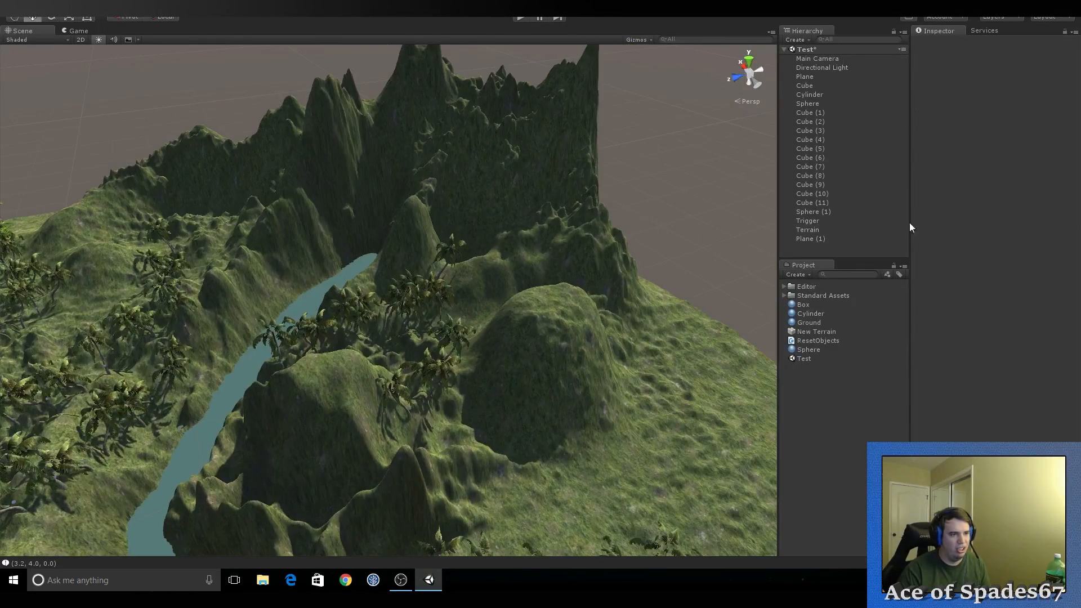
click(814, 231)
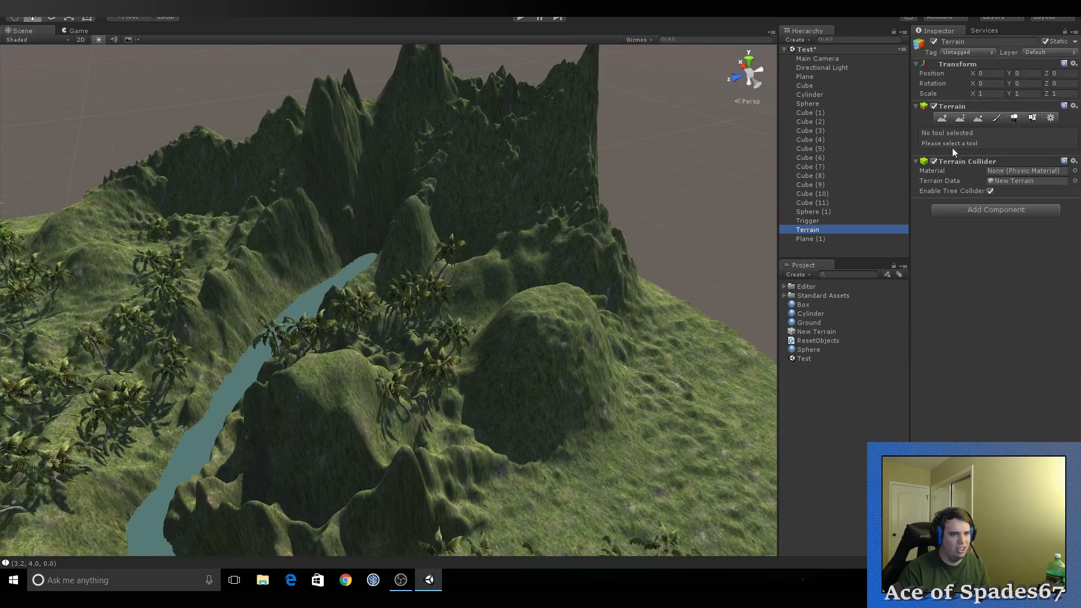
click(1015, 118)
drag(179, 220, 104, 259)
right_drag(240, 247, 151, 223)
key(ctrl+z)
Place broadleaf trees one spot at a time on the hills behind the palms, up to the mountains
click(434, 245)
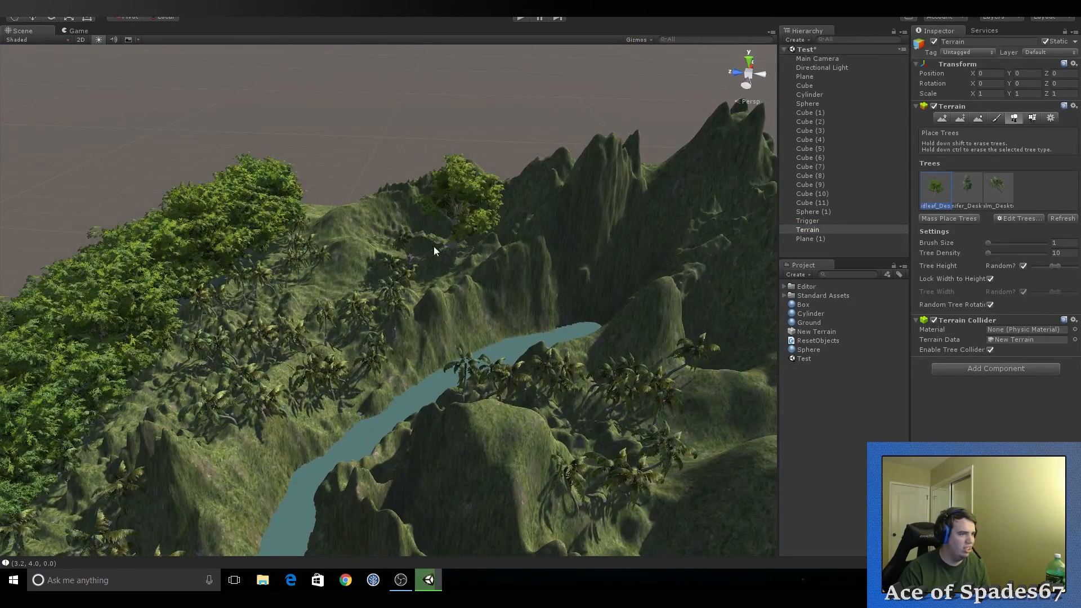
click(379, 253)
click(421, 243)
click(328, 276)
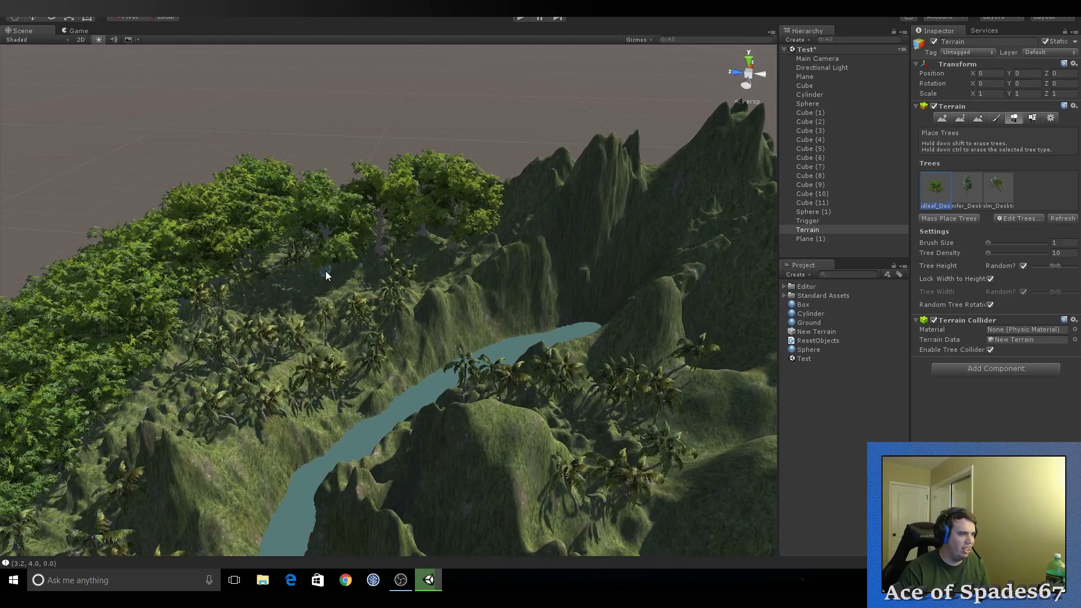
click(451, 276)
Switch the terrain to painting details and add GrassFrond01AlbedoAlpha as a grass texture
right_drag(477, 307, 682, 256)
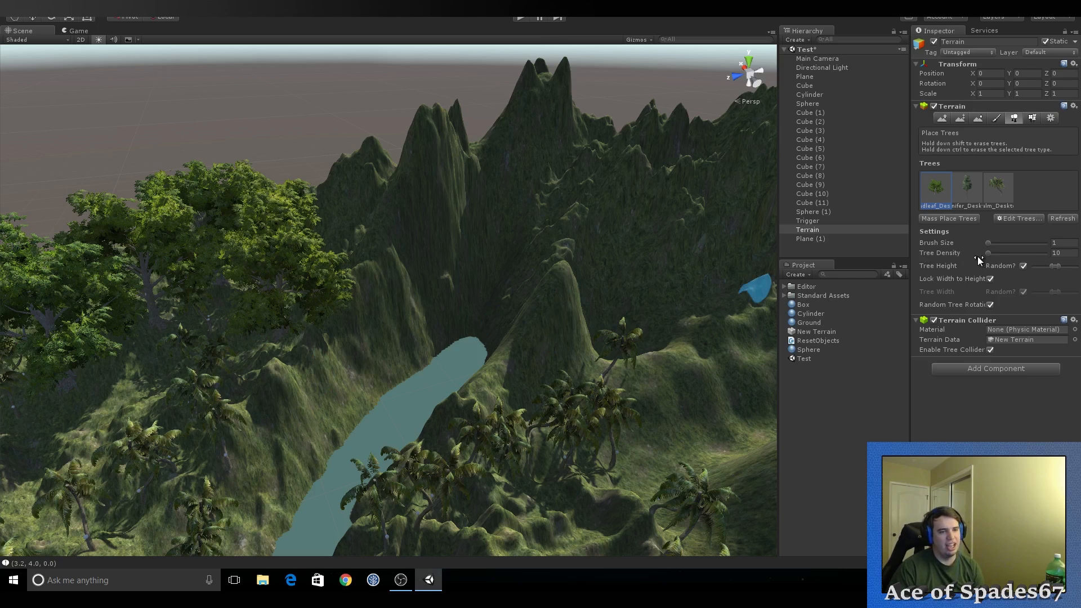
click(960, 256)
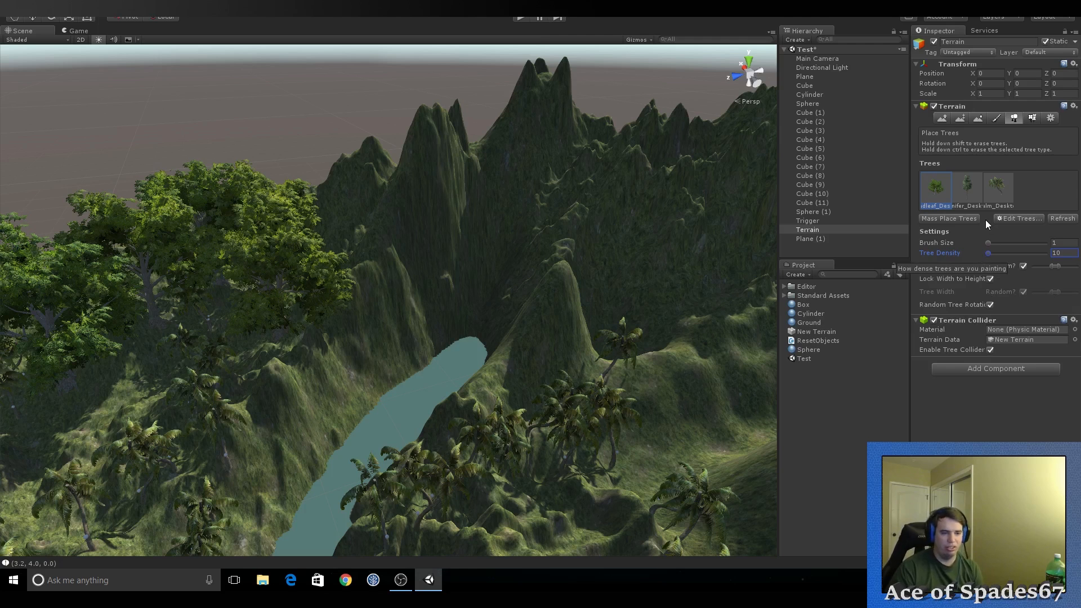
click(1032, 118)
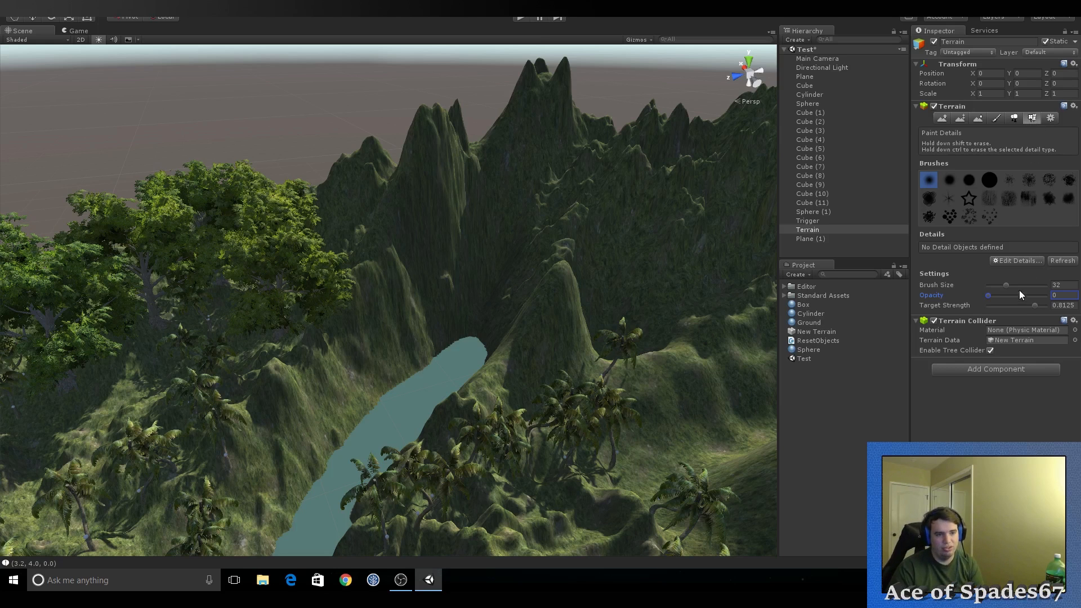
click(1026, 260)
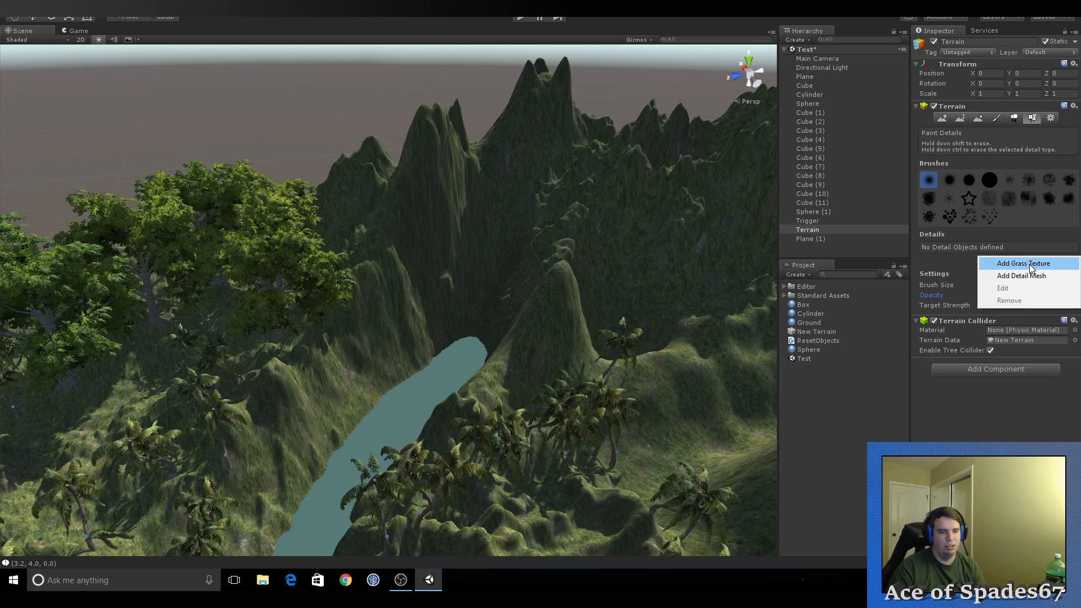
click(1030, 265)
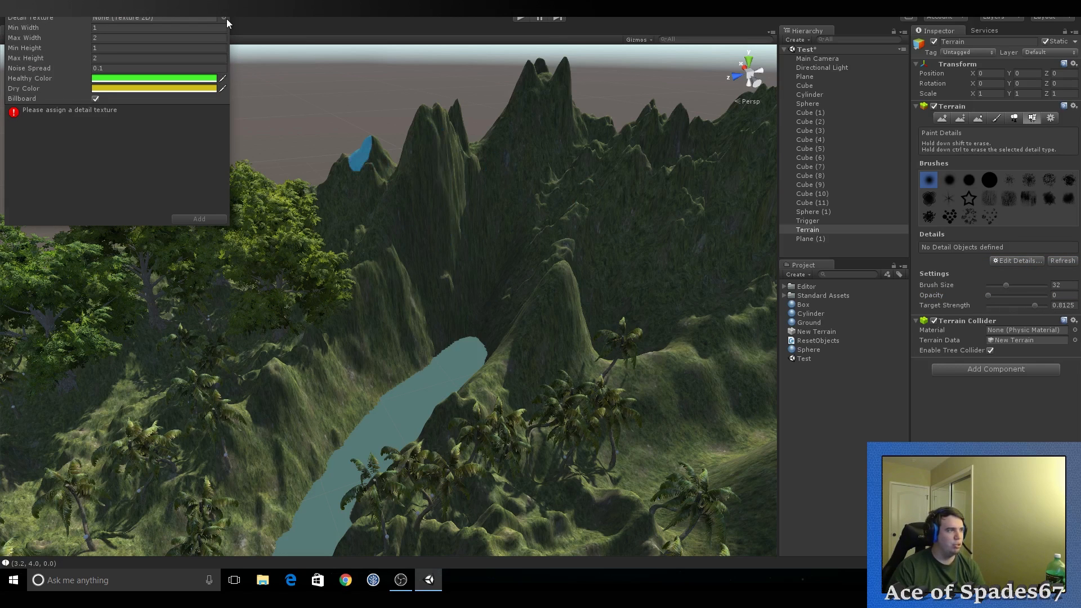
click(225, 18)
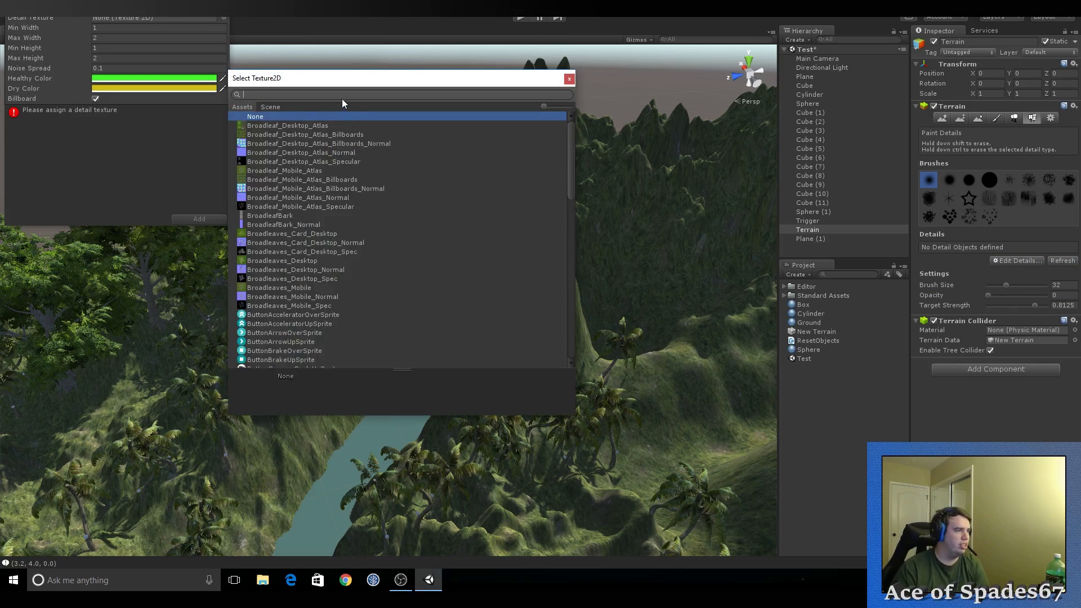
text(gra)
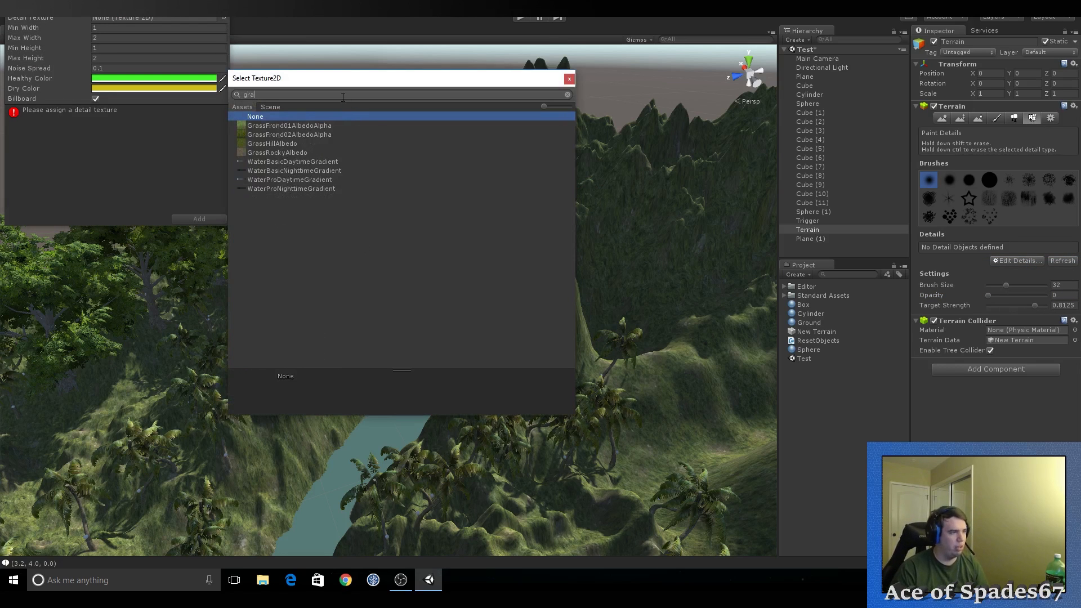
double_click(324, 126)
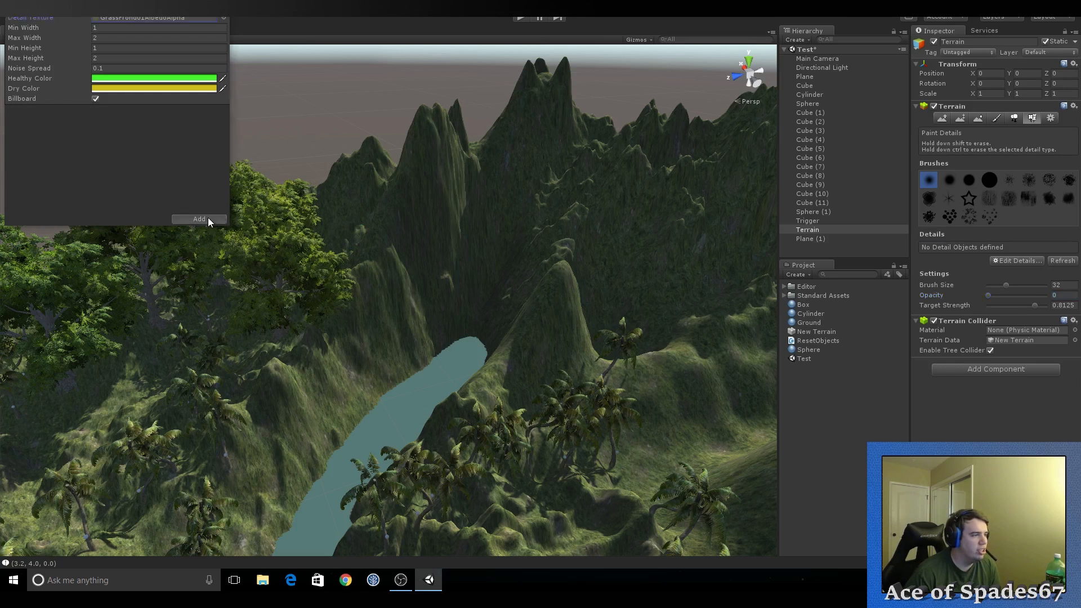
click(200, 219)
Add GrassFrond02AlbedoAlpha as a second grass detail texture
click(1018, 290)
click(1014, 293)
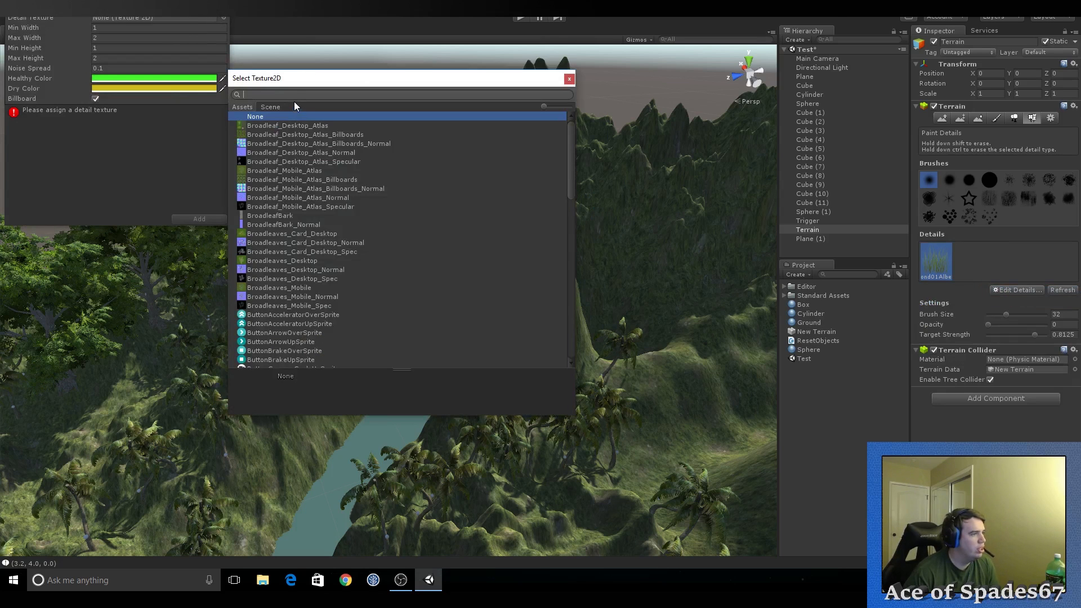
text(grass)
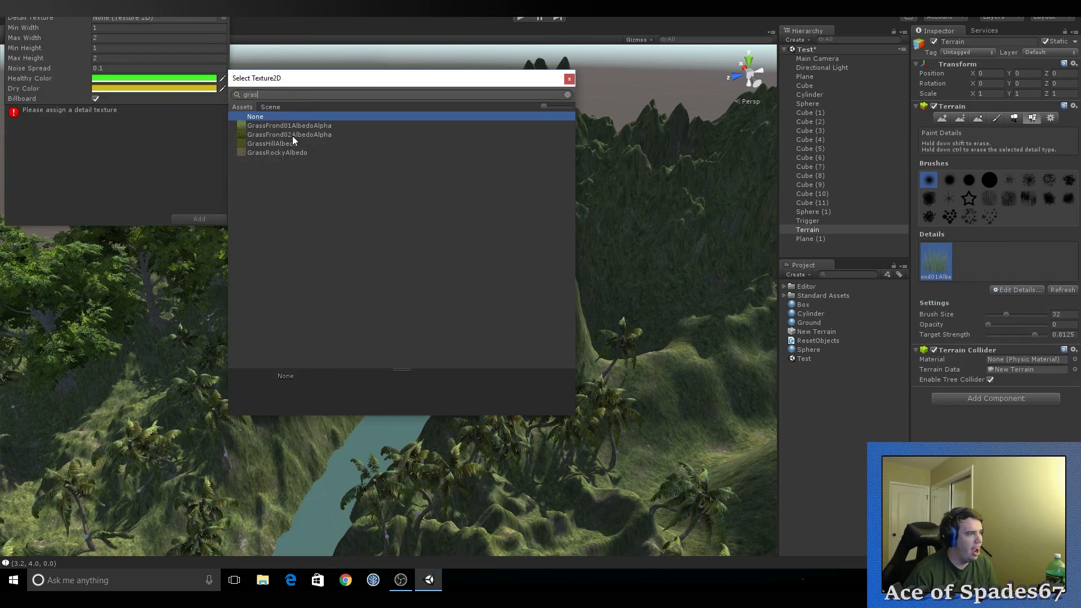
double_click(292, 137)
click(202, 220)
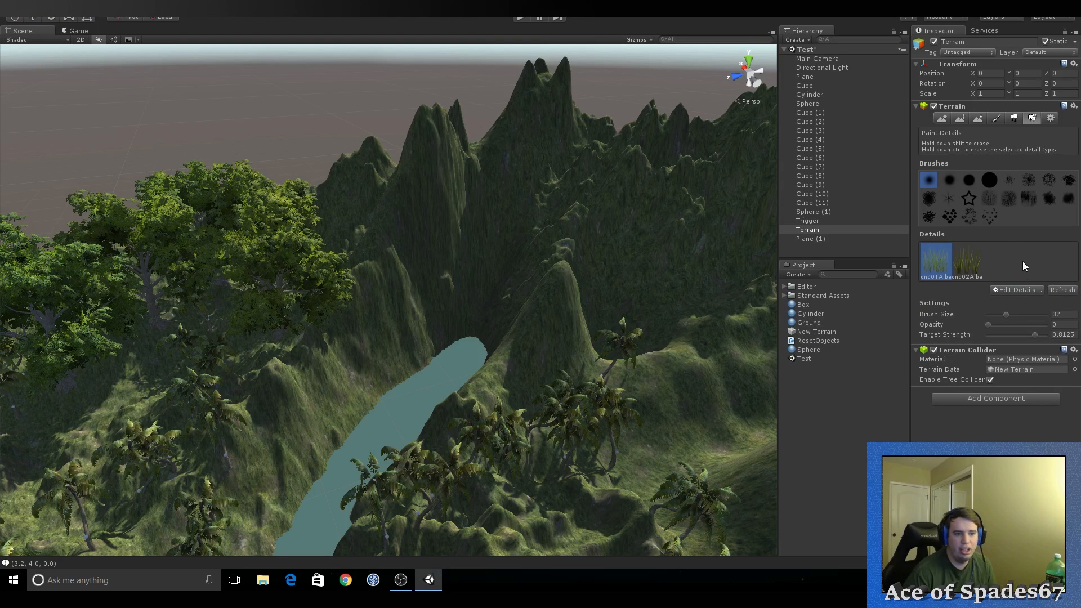
Add GrassHillAlbedo as a third grass detail texture
click(1017, 290)
click(1016, 295)
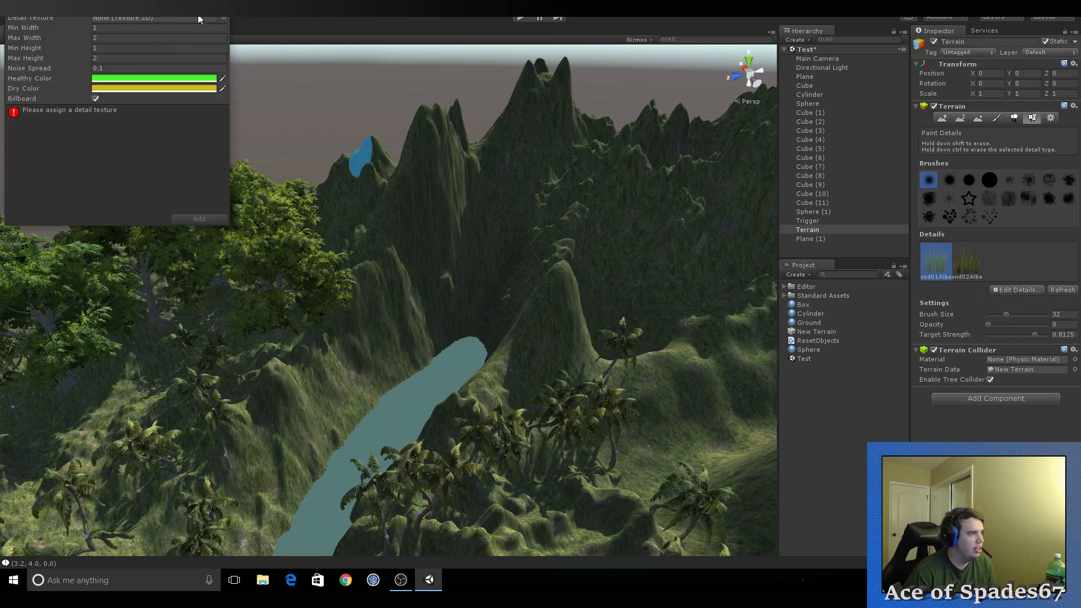
click(224, 18)
text(grass)
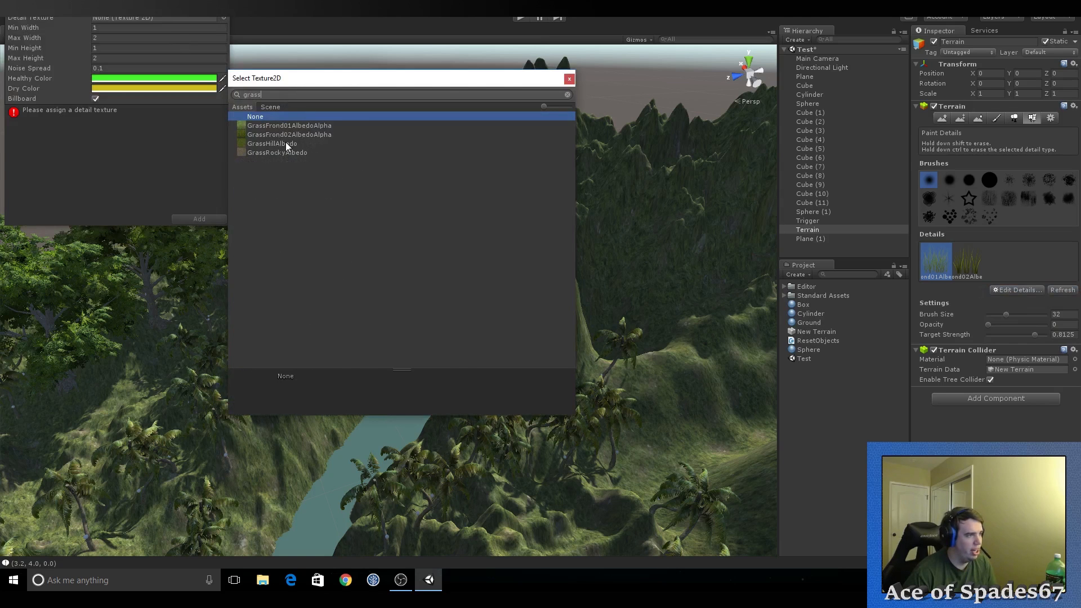
double_click(286, 143)
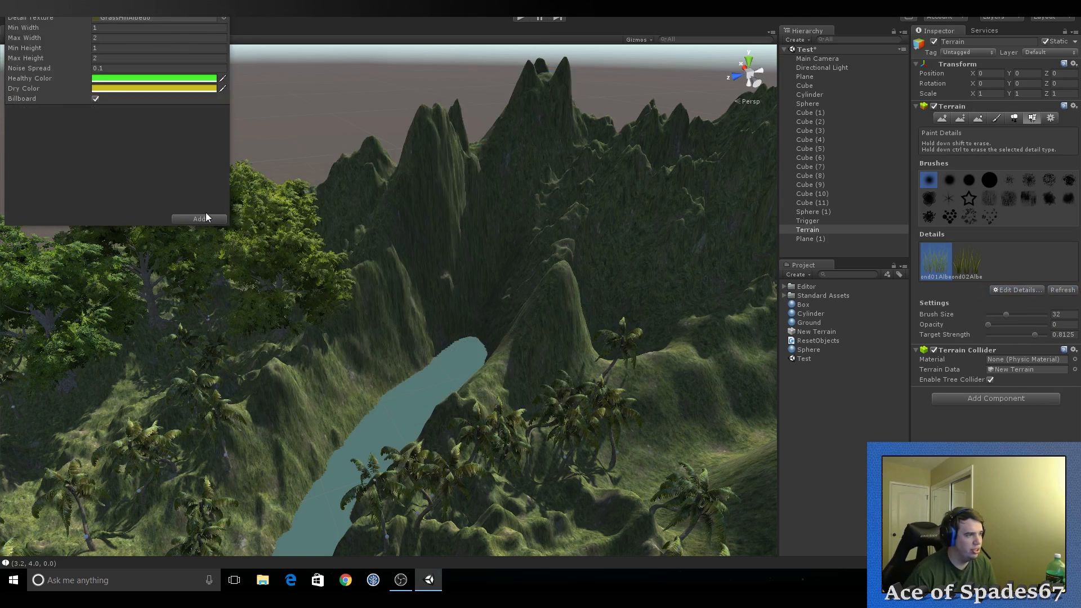
click(200, 218)
Remove the GrassHillAlbedo texture from the terrain's details
click(1011, 290)
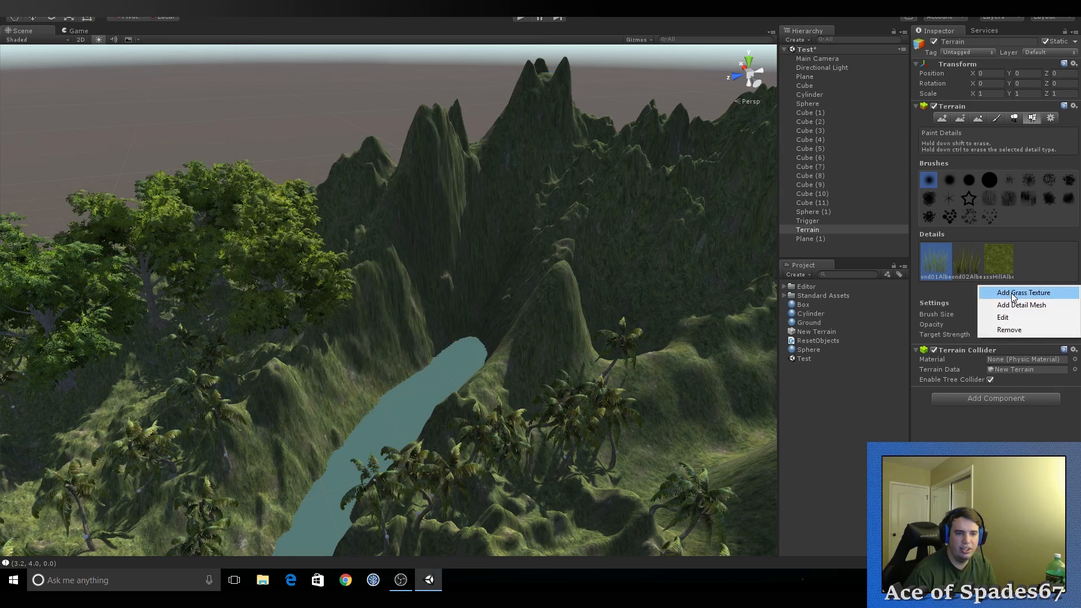
click(1016, 274)
click(1009, 267)
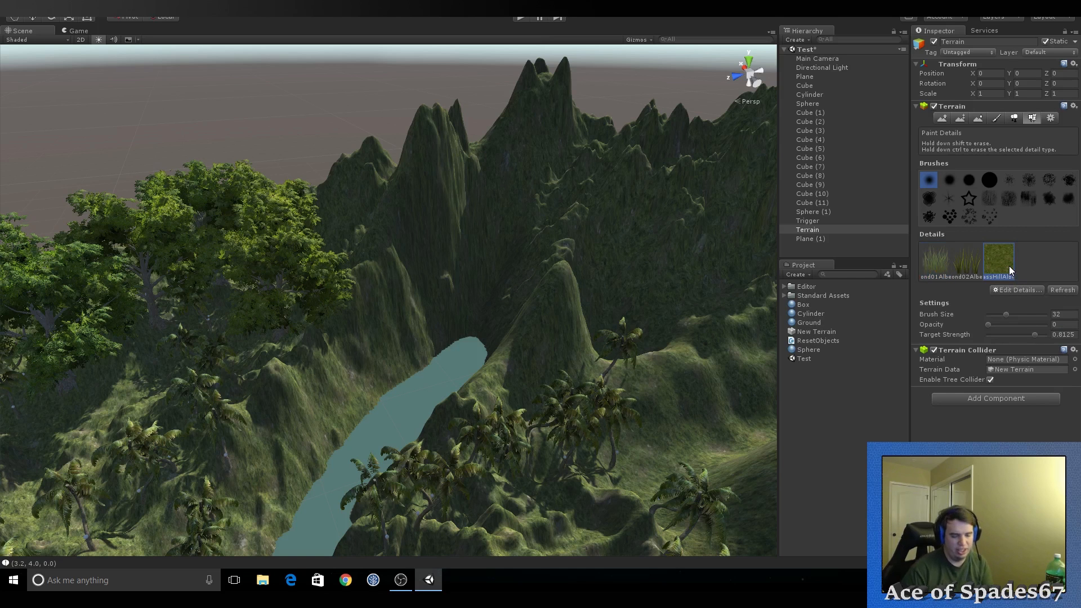
click(1042, 290)
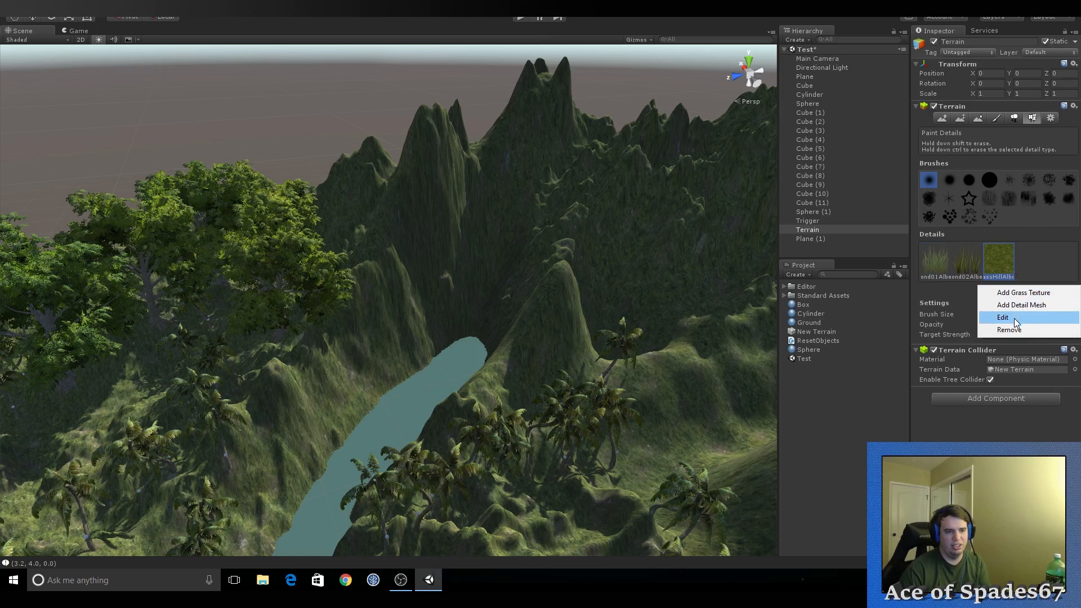
click(1016, 331)
Select every object in the scene except the terrain and move the selection away from the terrain
mouse_move(495, 275)
right_down()
mouse_move(516, 326)
mouse_move(626, 311)
mouse_move(662, 273)
mouse_move(777, 297)
mouse_move(838, 252)
mouse_move(786, 180)
mouse_move(738, 238)
mouse_move(639, 211)
mouse_move(485, 227)
mouse_move(457, 260)
mouse_move(482, 263)
mouse_move(454, 255)
mouse_move(629, 272)
right_up()
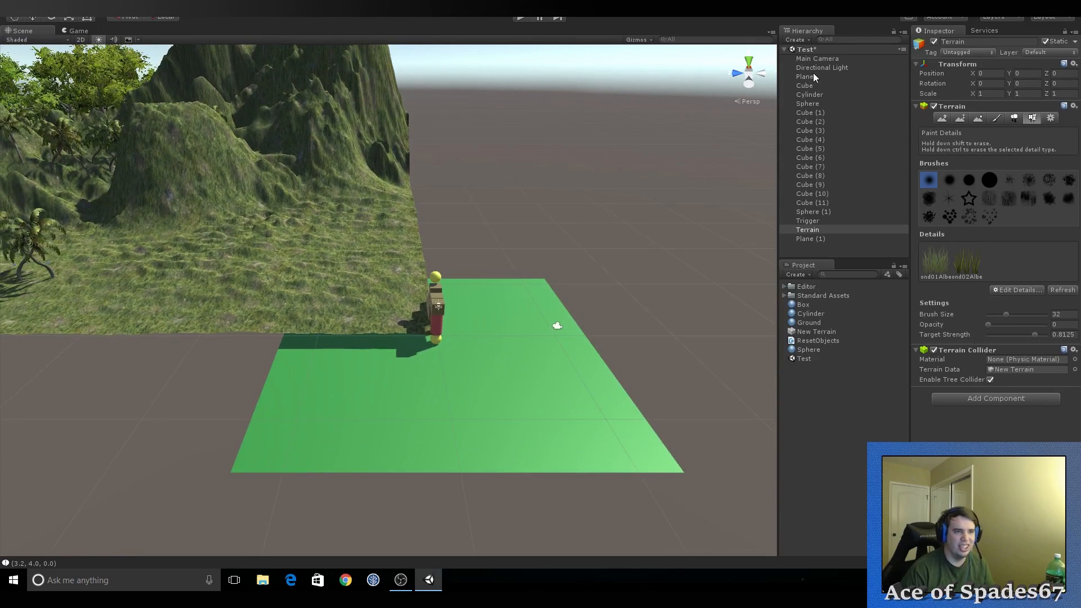
click(823, 237)
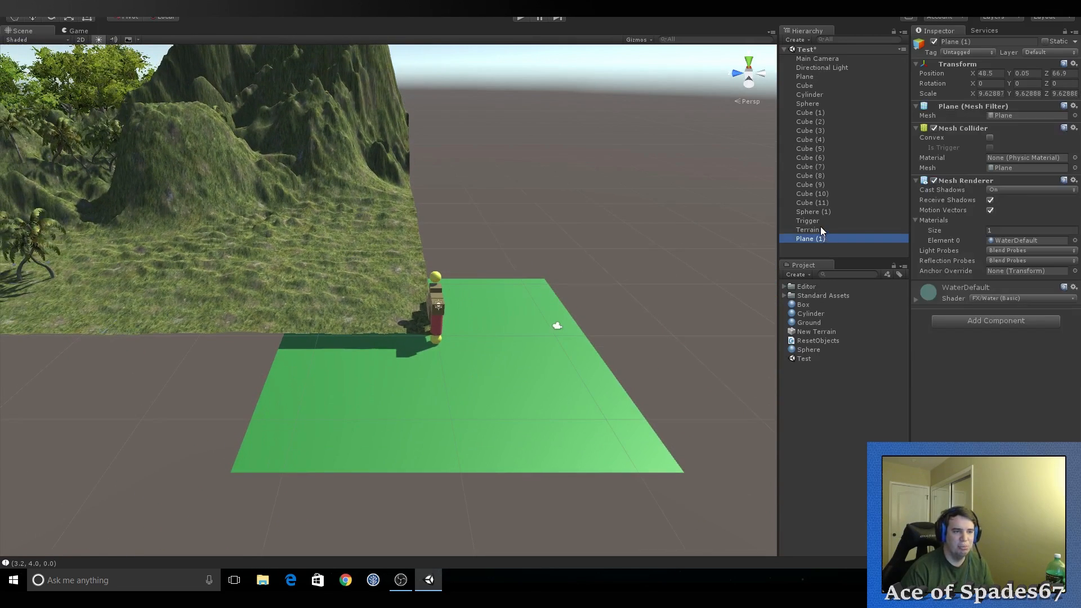
ctrl+click(817, 222)
click(821, 62)
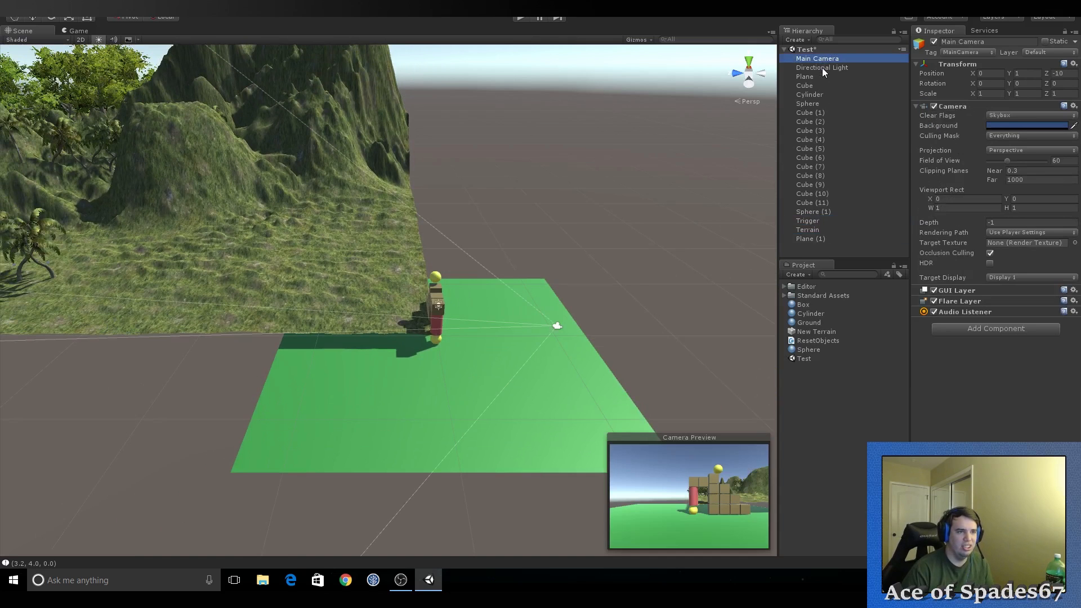
shift+click(820, 204)
ctrl+click(819, 211)
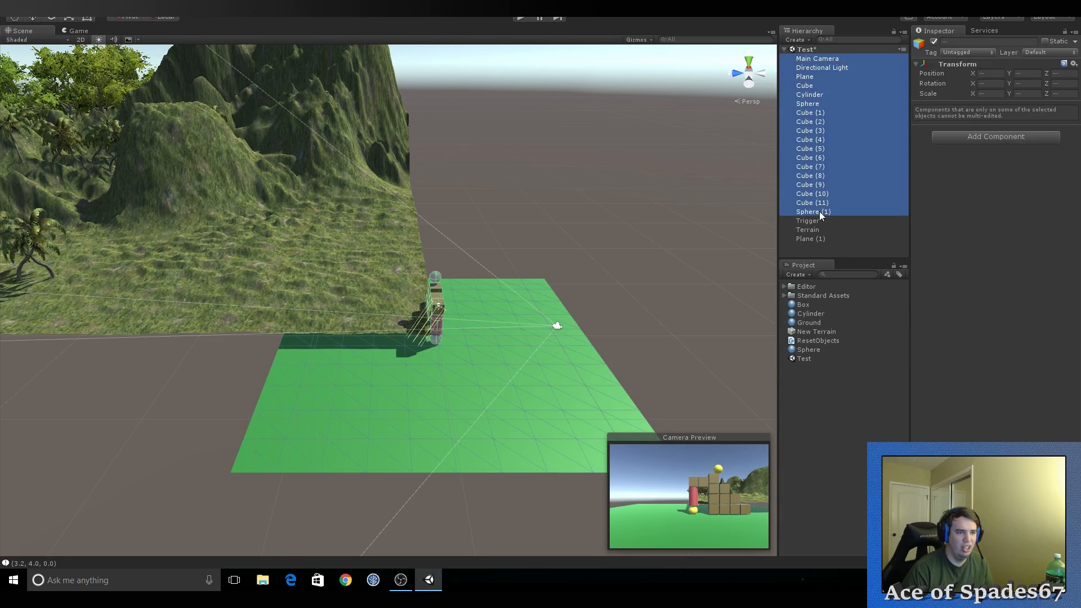
ctrl+click(819, 221)
ctrl+click(819, 239)
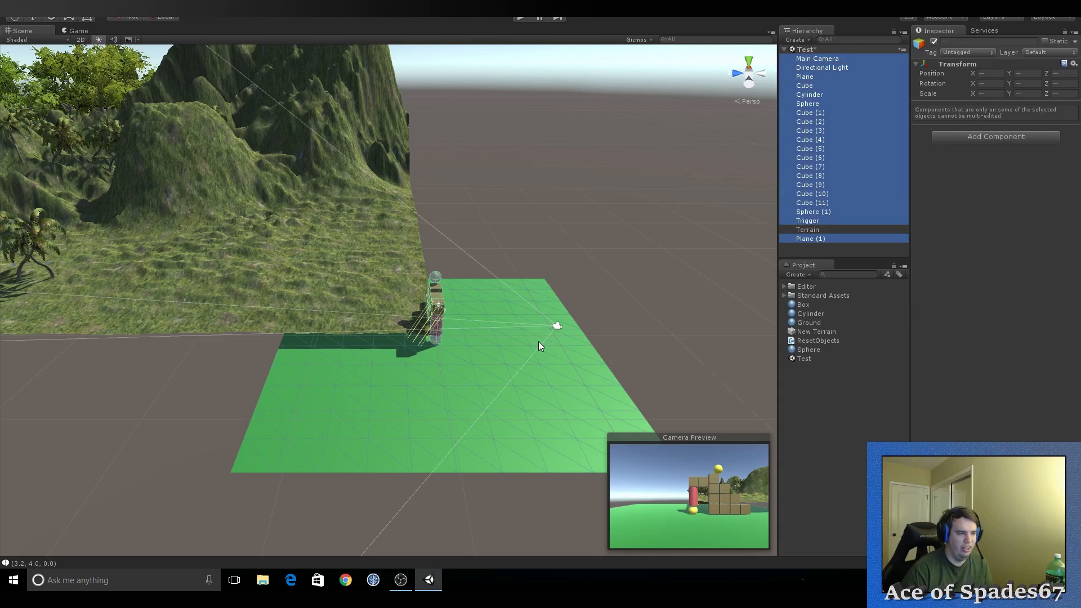
key(w)
drag(538, 328, 712, 336)
Select the terrain again at its flat grassy corner and switch it to painting details
right_drag(468, 305, 463, 284)
key(w)
click(601, 260)
right_drag(600, 260, 512, 275)
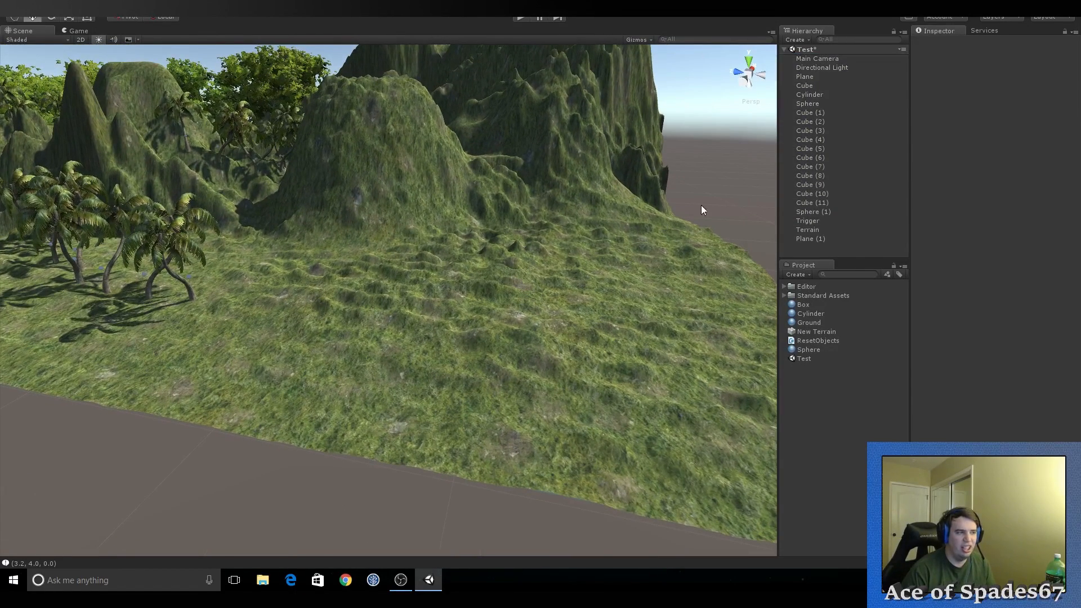
click(697, 256)
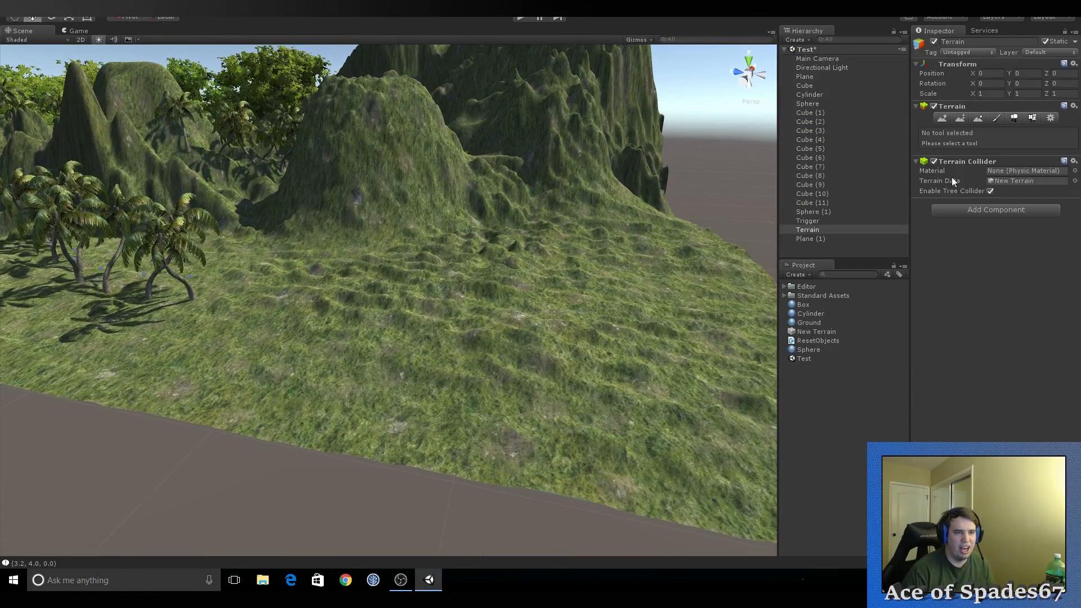
click(1033, 118)
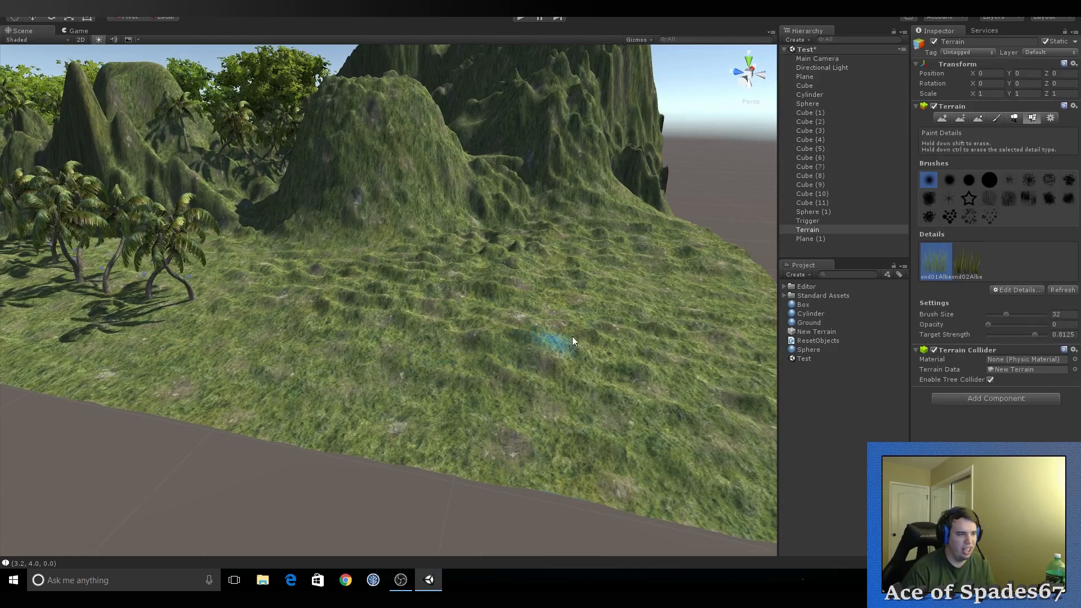
Raise the detail brush opacity to 1, try the first grass texture on the flat terrain corner and undo the paint
right_drag(726, 311, 749, 314)
key(w)
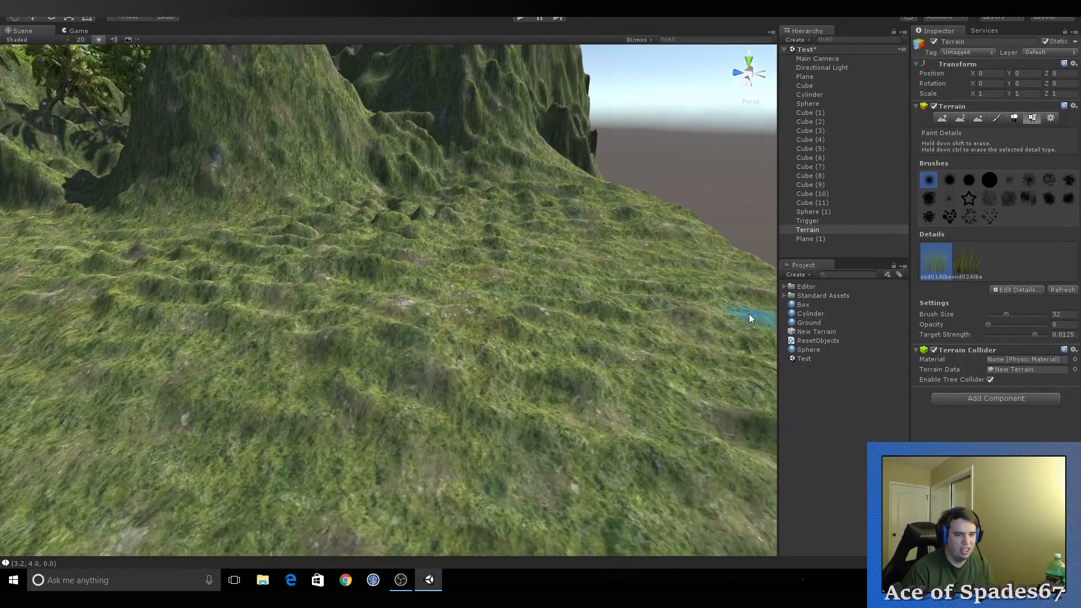
click(992, 325)
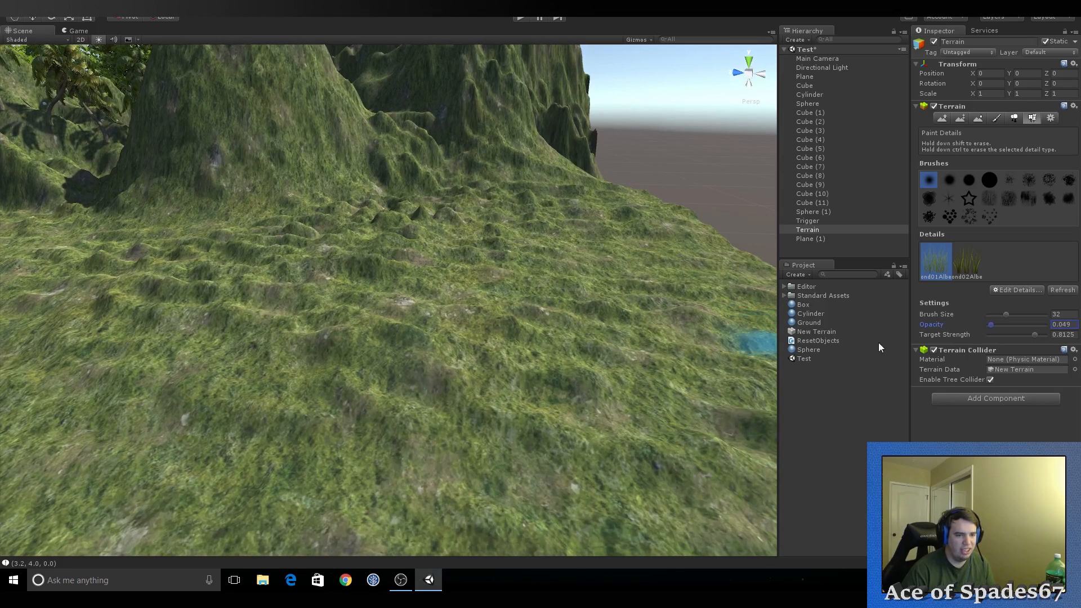
click(1058, 325)
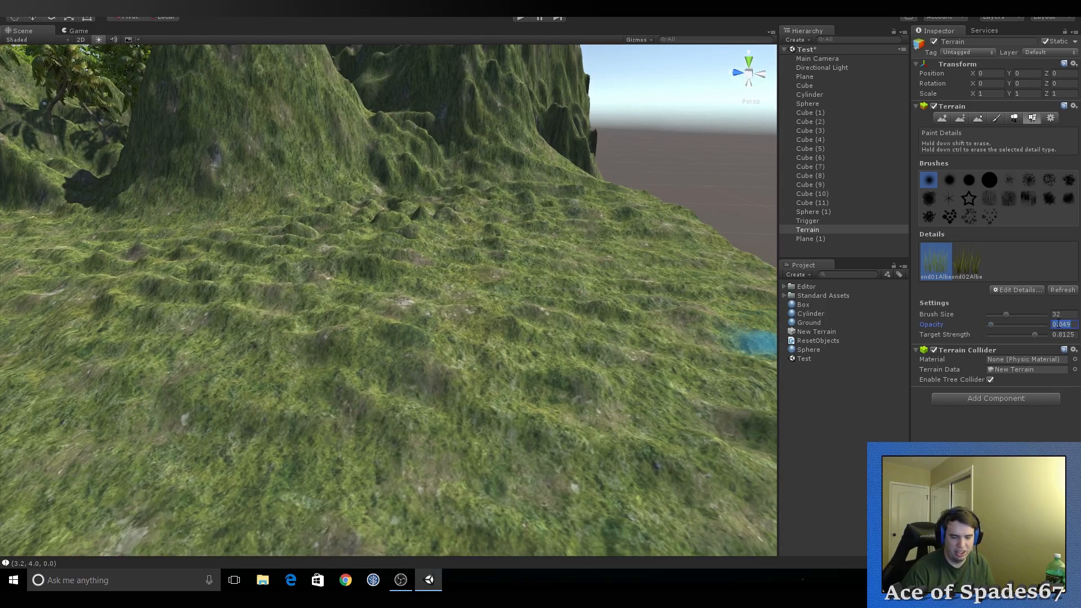
text(10)
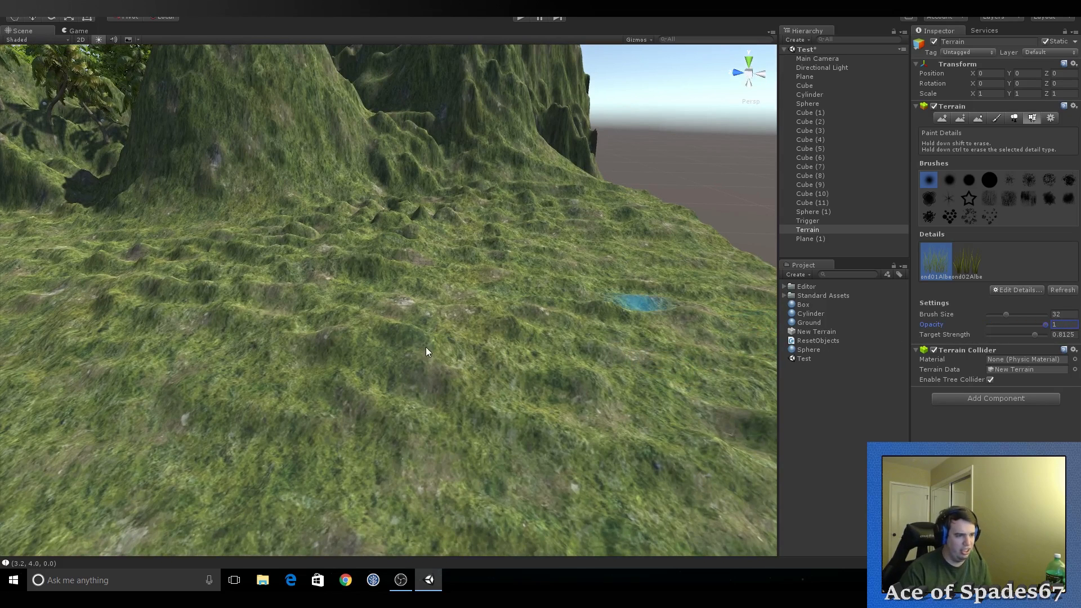
click(638, 295)
key(ctrl+z)
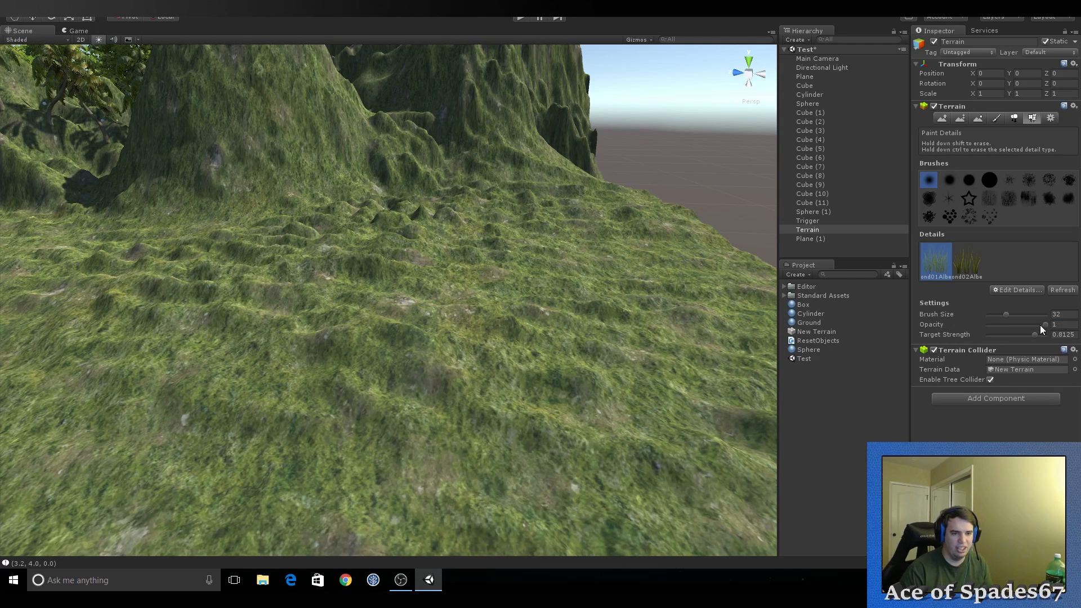
Lower the brush opacity partway, try a grass stroke across the flat corner and undo it
drag(1013, 324, 1009, 325)
mouse_move(704, 293)
mouse_down()
mouse_move(601, 353)
mouse_move(489, 383)
mouse_up()
key(ctrl+z)
Set the detail brush opacity to 0.00001 and place three separate clumps of the first grass on the flat corner
drag(1005, 325, 989, 324)
click(1055, 326)
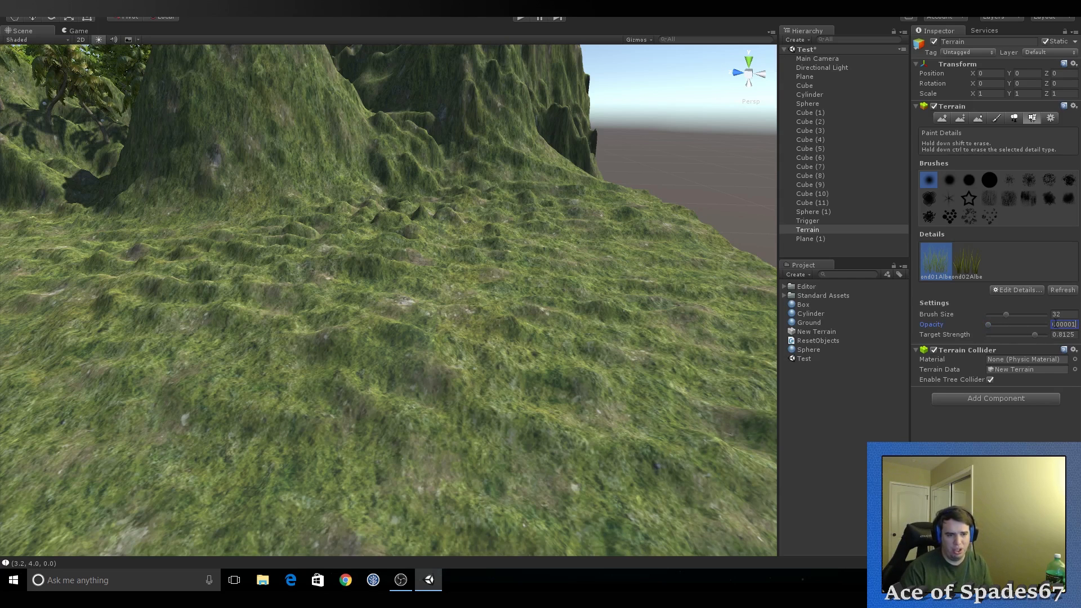
click(480, 317)
click(274, 435)
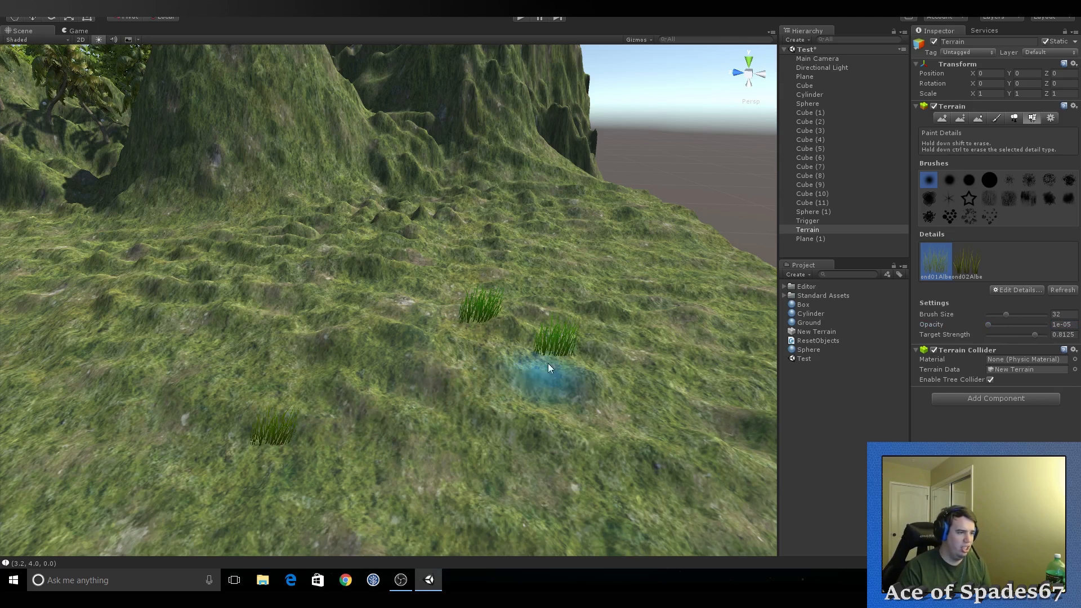
Set the detail brush opacity to 0.001 and paint a wide patch of the first grass over the flat corner
click(1065, 325)
text(0)
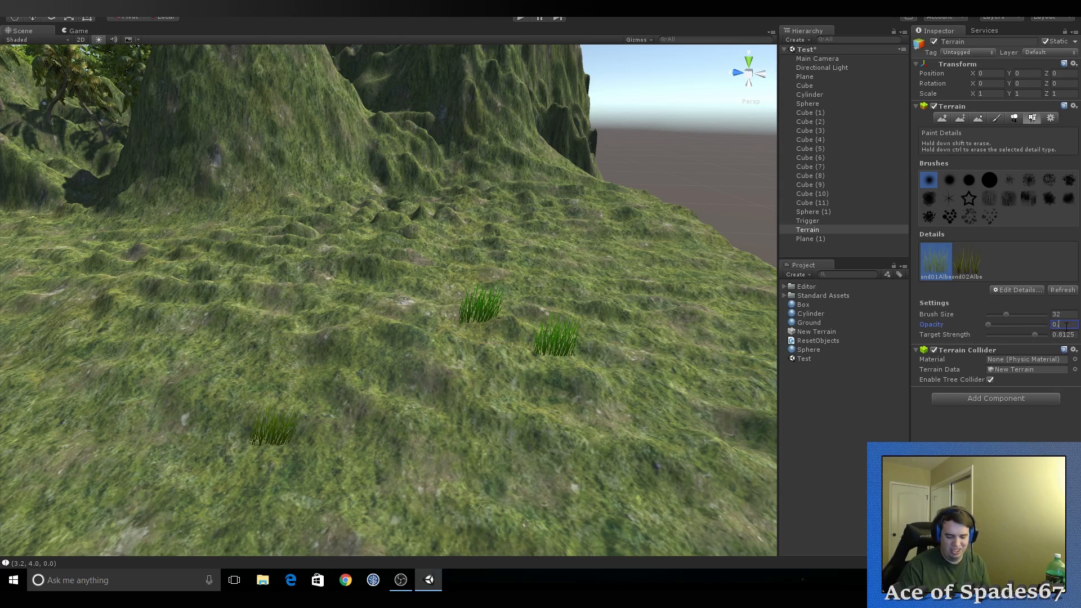
text(.001)
mouse_move(555, 338)
mouse_down()
mouse_move(410, 415)
mouse_move(443, 424)
mouse_up()
key(ctrl+z)
mouse_move(586, 336)
mouse_down()
mouse_move(376, 383)
mouse_move(573, 332)
mouse_move(685, 355)
mouse_move(676, 334)
mouse_up()
mouse_move(676, 334)
right_down()
mouse_move(716, 374)
mouse_move(669, 312)
right_up()
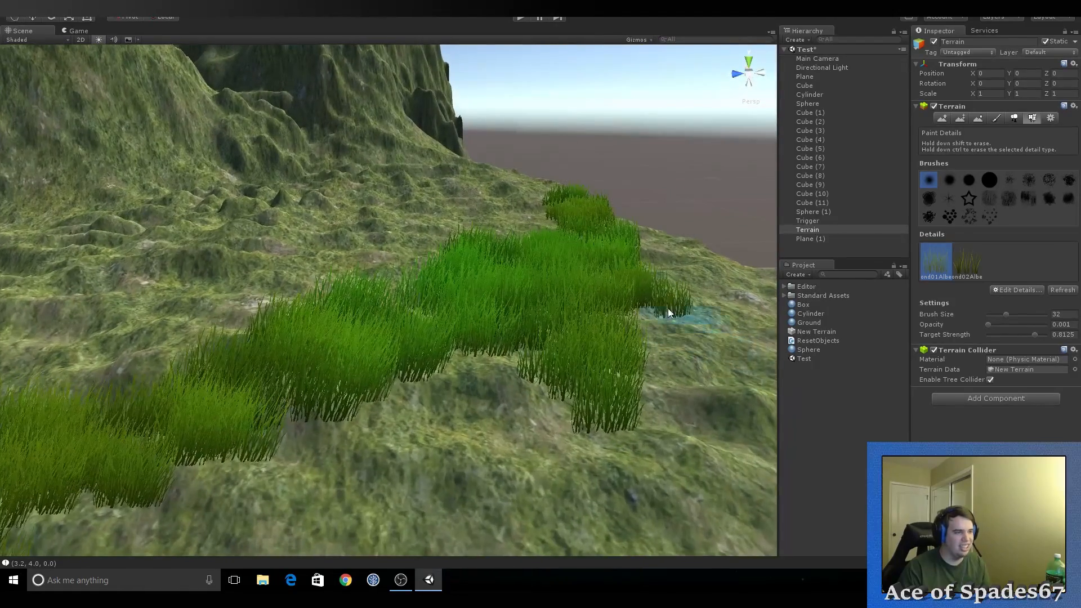
mouse_move(668, 312)
mouse_down()
mouse_move(447, 278)
mouse_move(471, 290)
mouse_up()
mouse_move(471, 290)
right_down()
mouse_move(393, 314)
mouse_move(508, 314)
mouse_move(240, 358)
mouse_move(526, 296)
mouse_move(447, 252)
mouse_move(500, 293)
mouse_move(570, 265)
mouse_move(537, 253)
right_up()
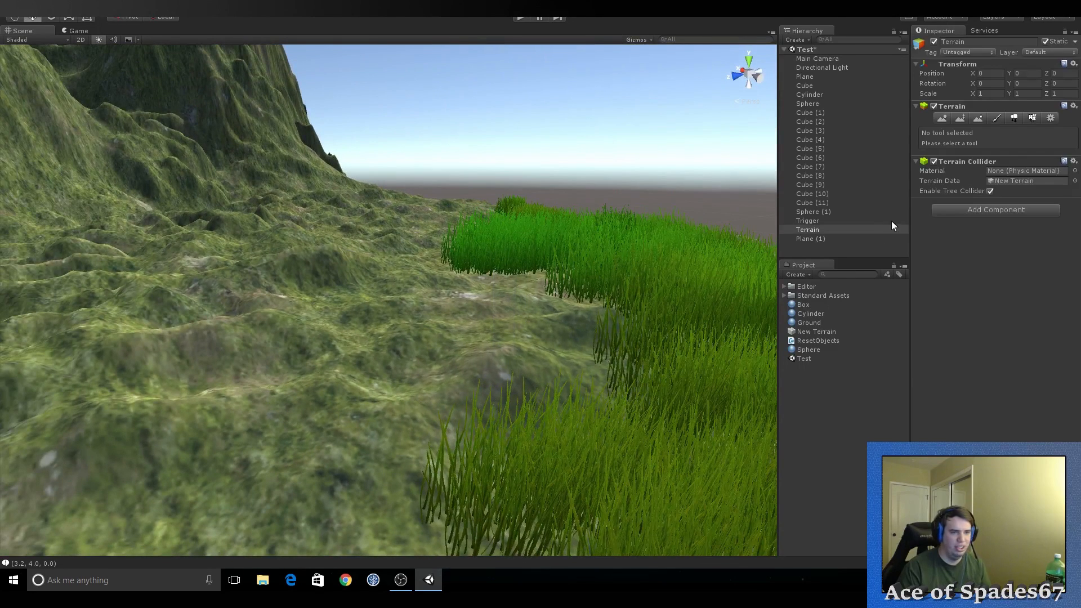
Return to painting details and paint the second grass texture alongside the existing grass patch on the flat corner
click(1033, 118)
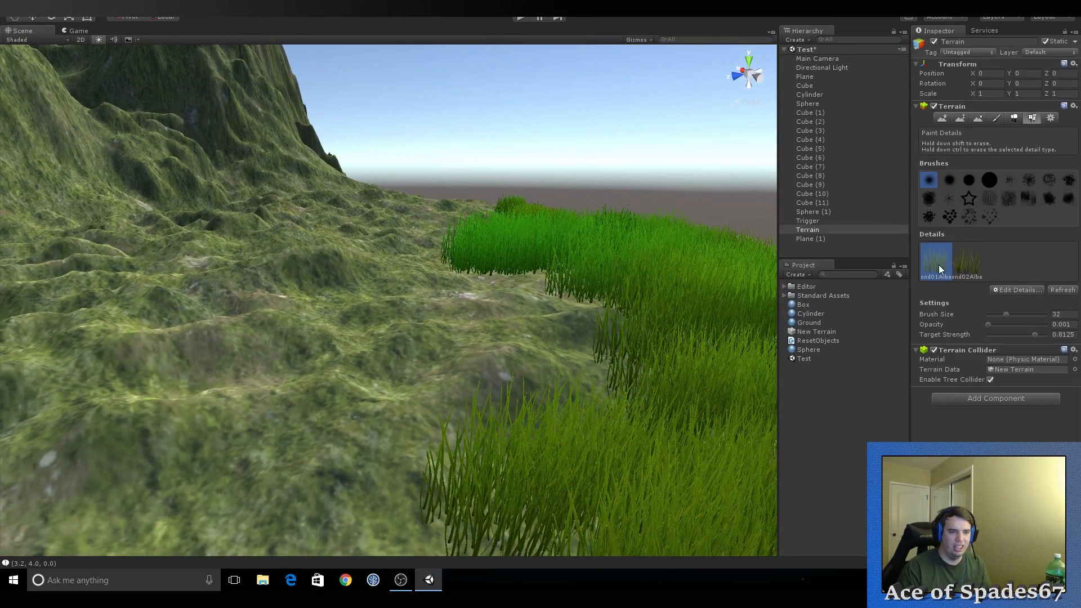
click(968, 260)
mouse_move(579, 289)
mouse_down()
mouse_move(518, 379)
mouse_move(420, 448)
mouse_up()
key(s)
right_drag(450, 386, 401, 398)
drag(401, 398, 410, 478)
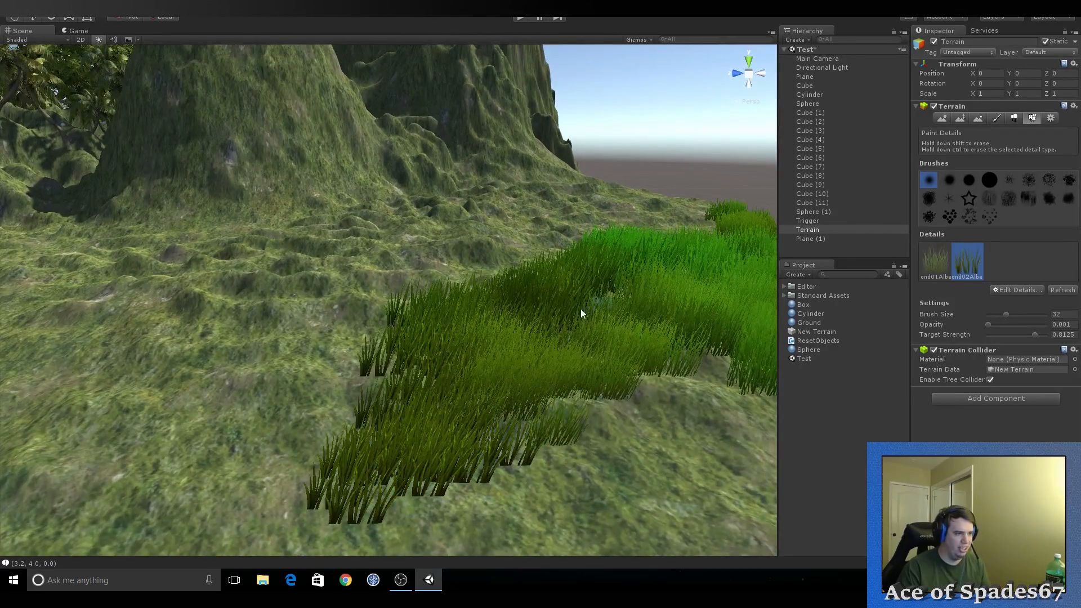
drag(582, 313, 514, 433)
mouse_move(623, 397)
right_down()
mouse_move(572, 386)
mouse_move(570, 375)
right_up()
key(s)
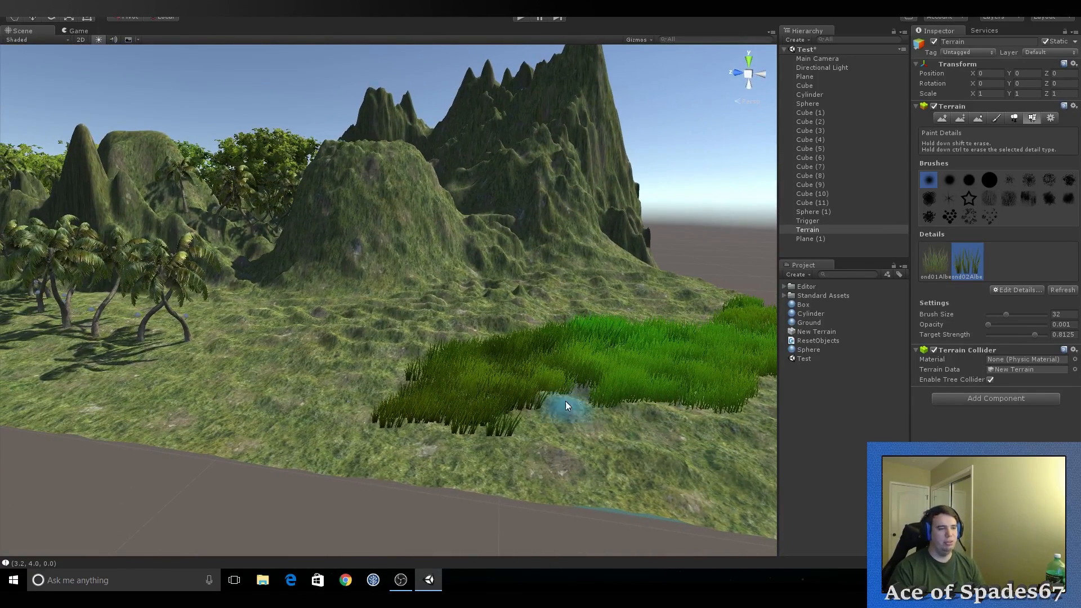
key(w)
right_drag(535, 419, 629, 300)
key(s)
key(w)
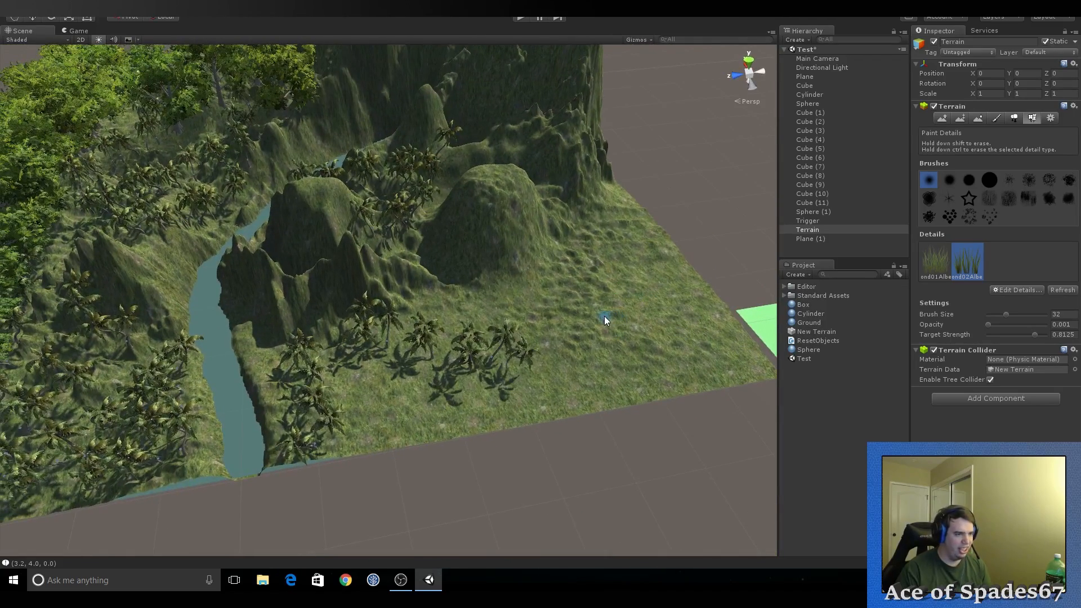
right_drag(375, 177, 302, 167)
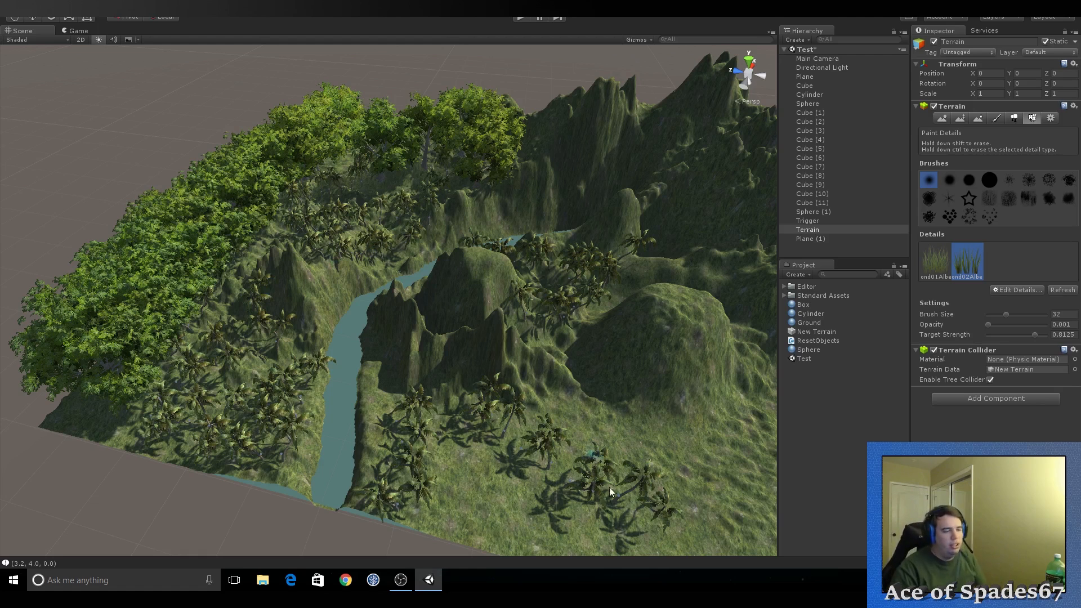
Disconnect the computer from its current Wi-Fi network and bring the Inspector back into view
click(983, 580)
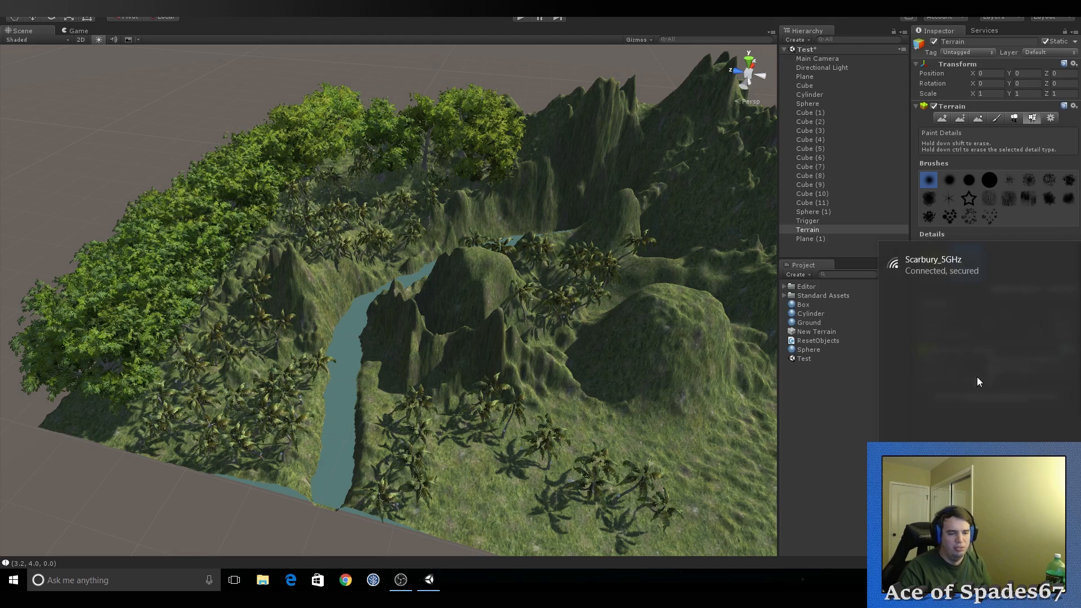
click(962, 268)
click(1032, 316)
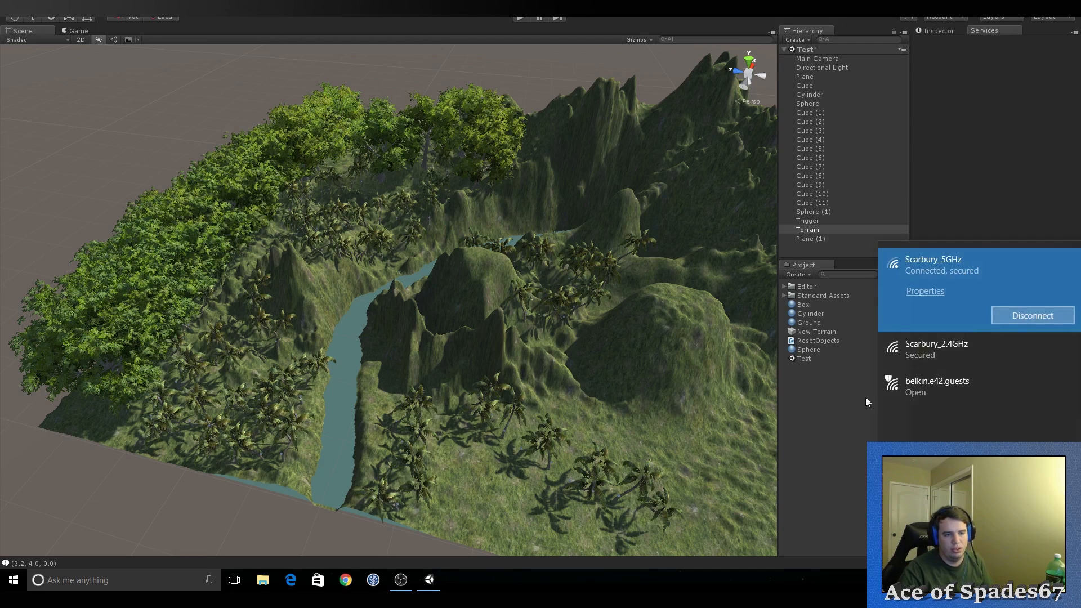
click(956, 34)
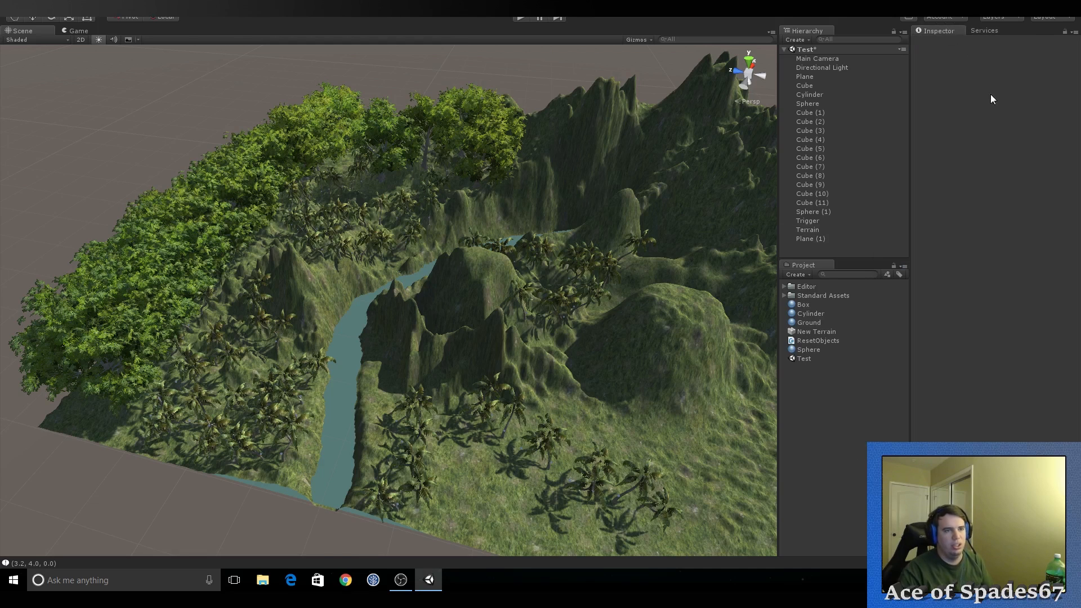
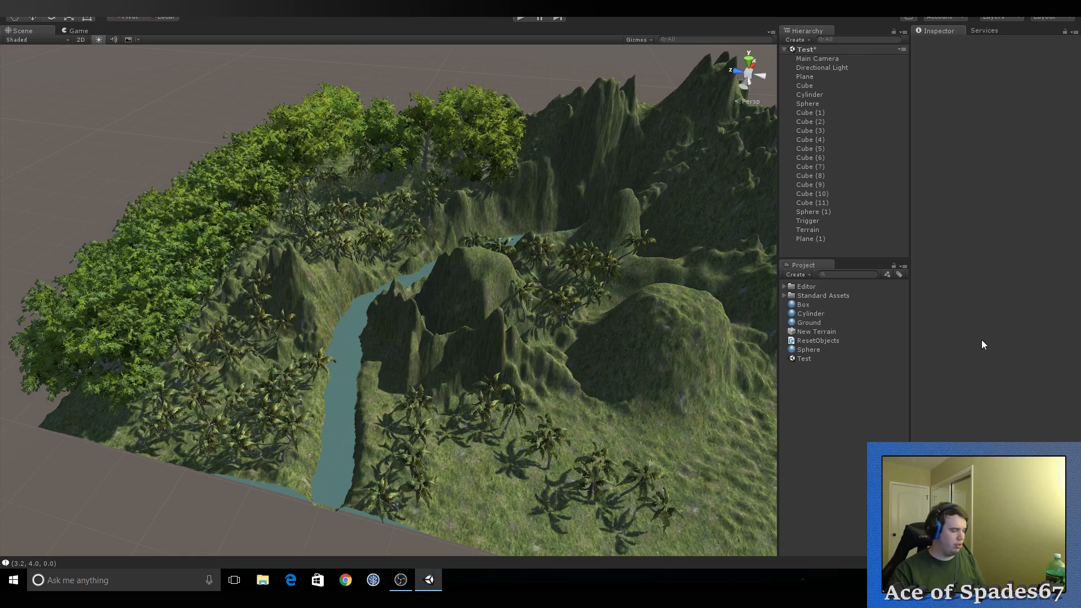
Examine the terrain's water channel up close and check the properties of the plane that serves as its water
mouse_move(641, 326)
right_down()
mouse_move(643, 335)
mouse_move(664, 331)
mouse_move(647, 327)
right_up()
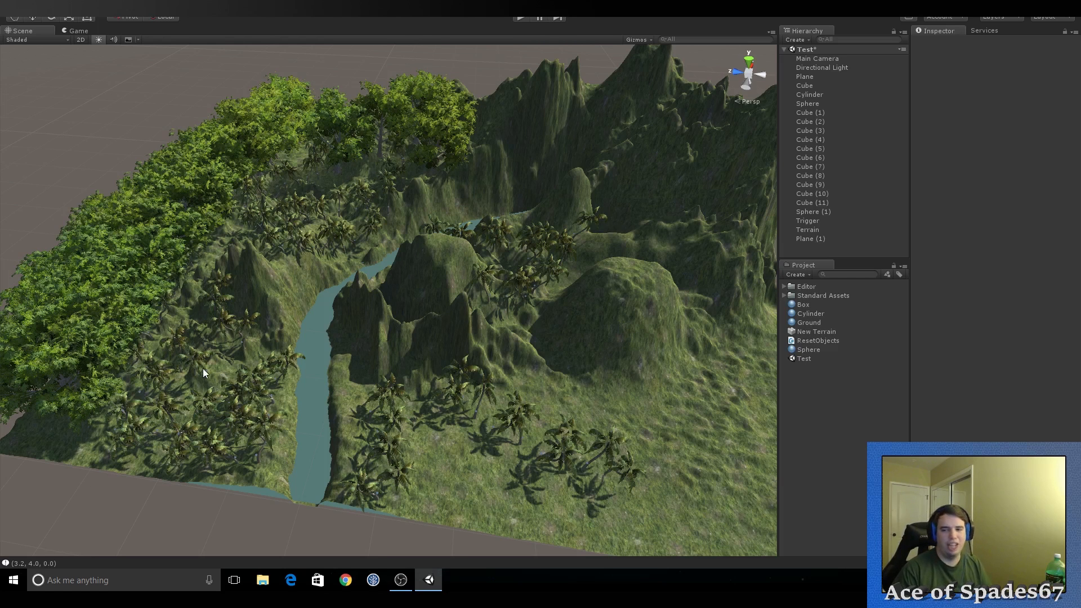
right_drag(332, 339, 356, 309)
key(w)
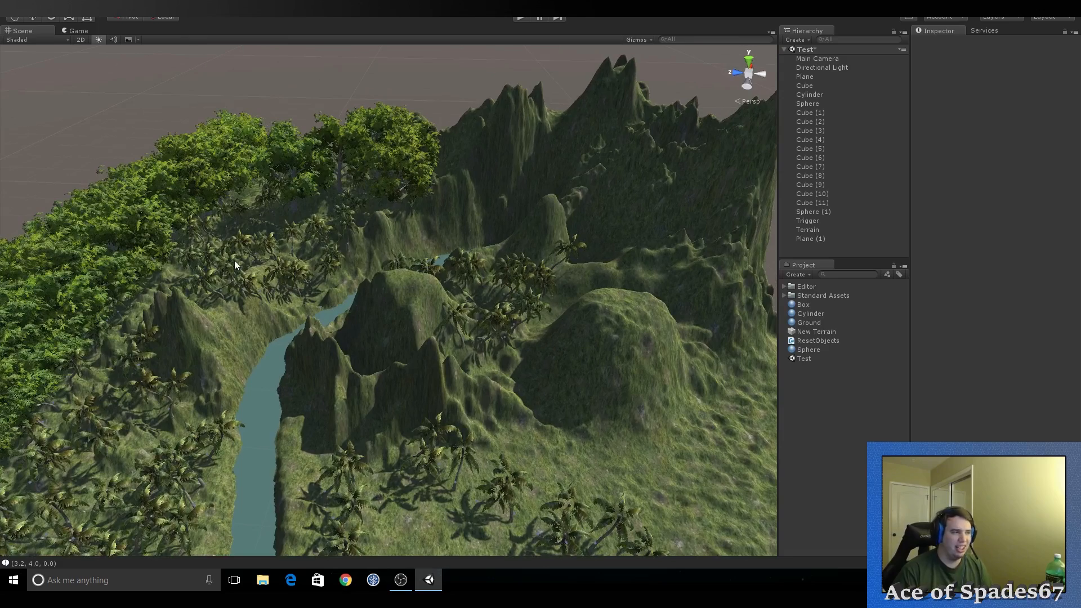
right_drag(551, 310, 437, 363)
key(w)
key(s)
key(w)
click(438, 363)
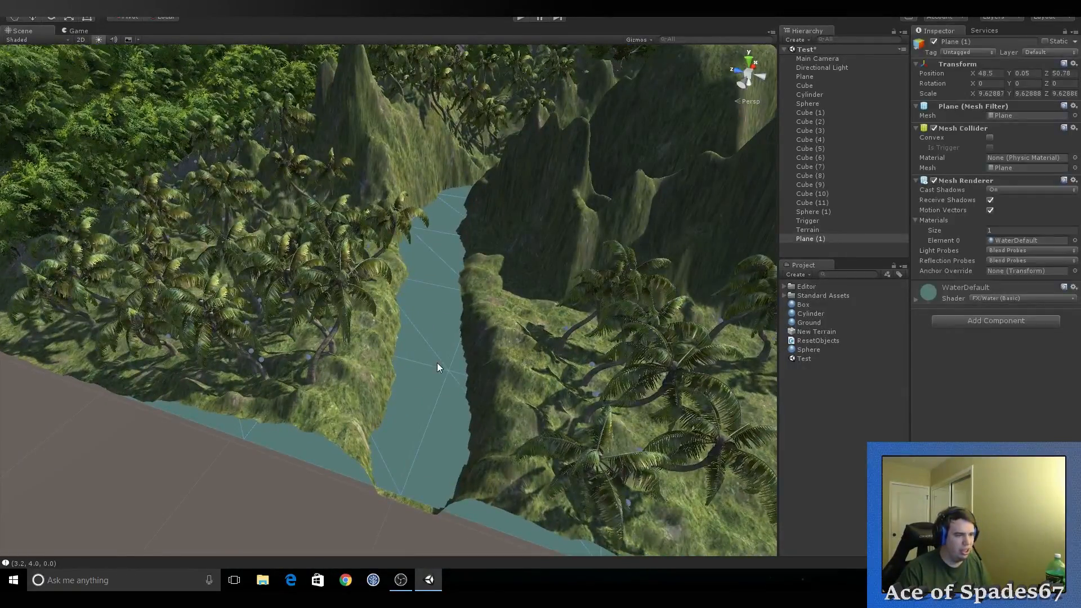
click(849, 415)
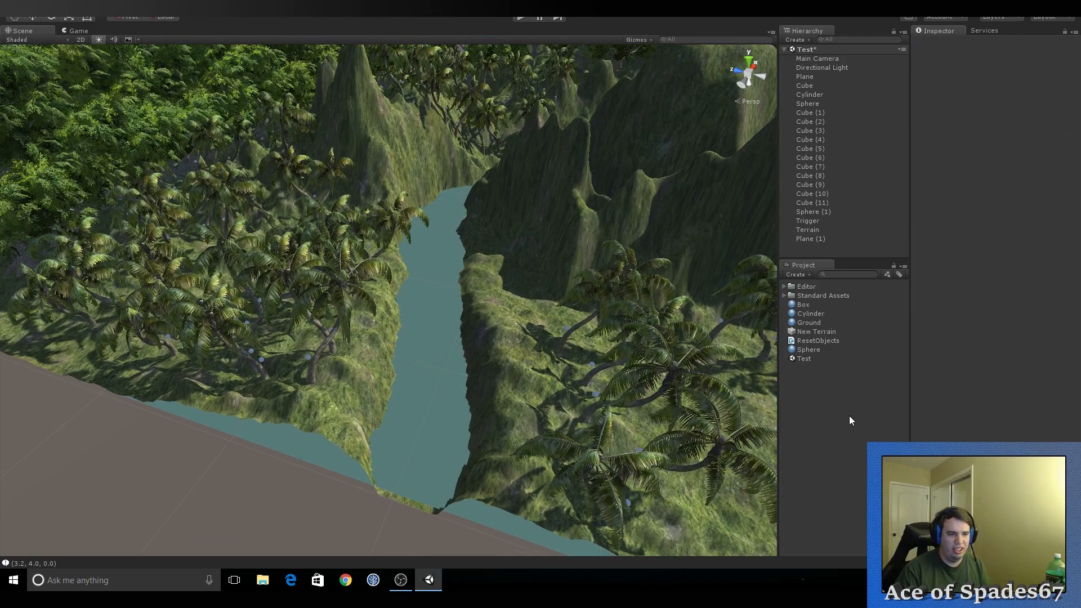
Find the Water4 prefabs in the Standard Assets environment water folder and select Water4Advanced
click(785, 295)
click(792, 314)
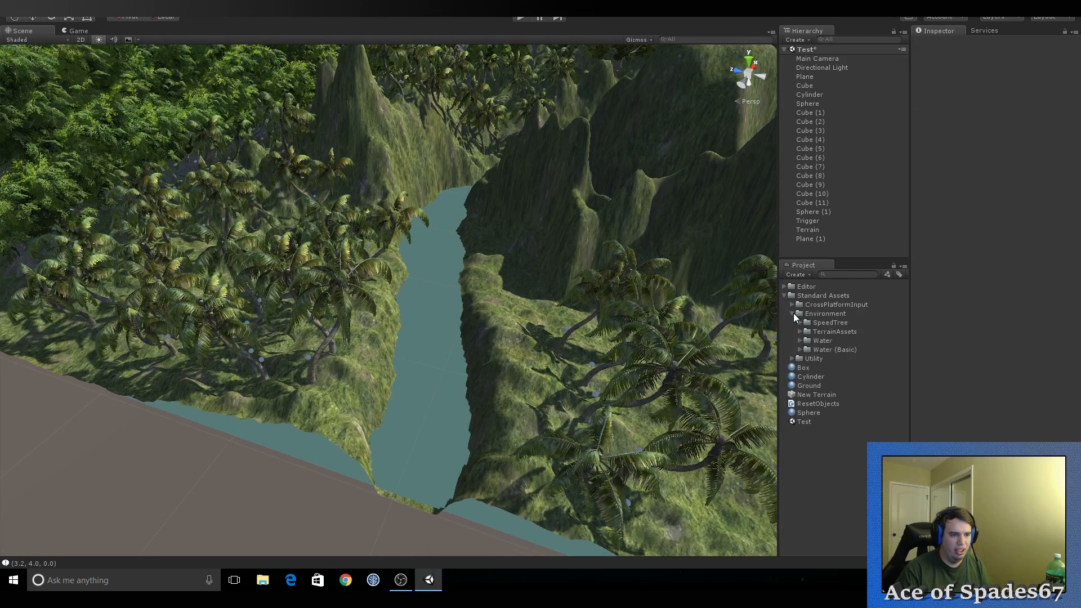
click(800, 340)
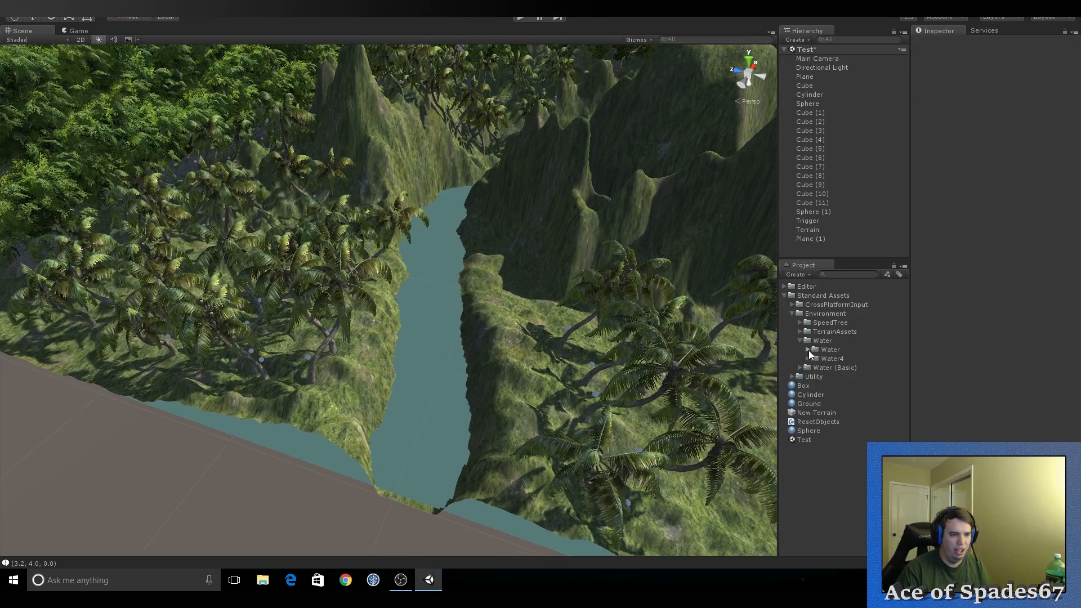
click(808, 350)
click(807, 349)
click(807, 359)
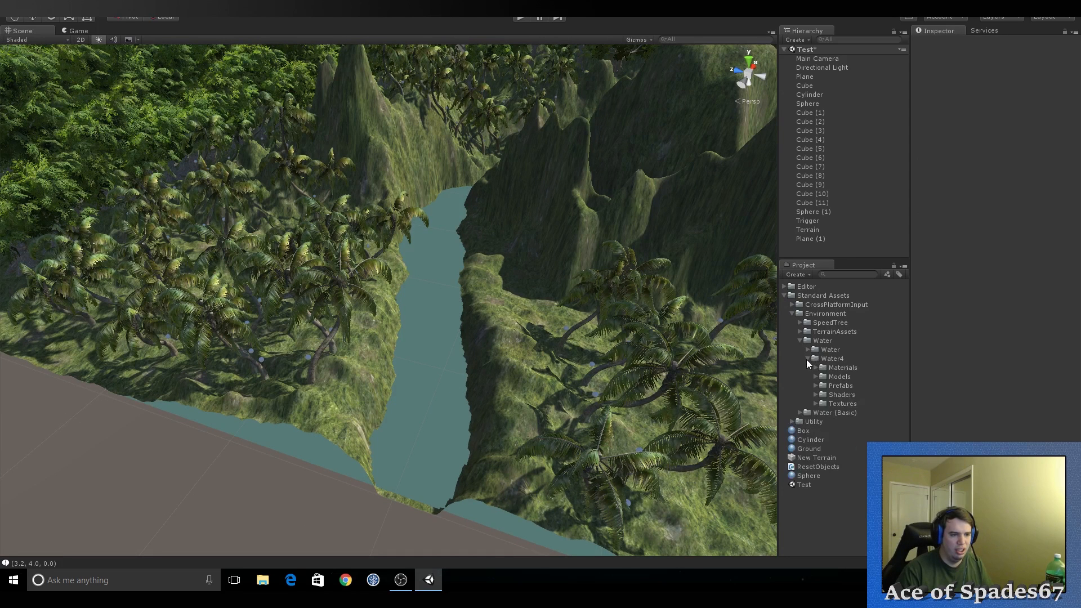
click(815, 386)
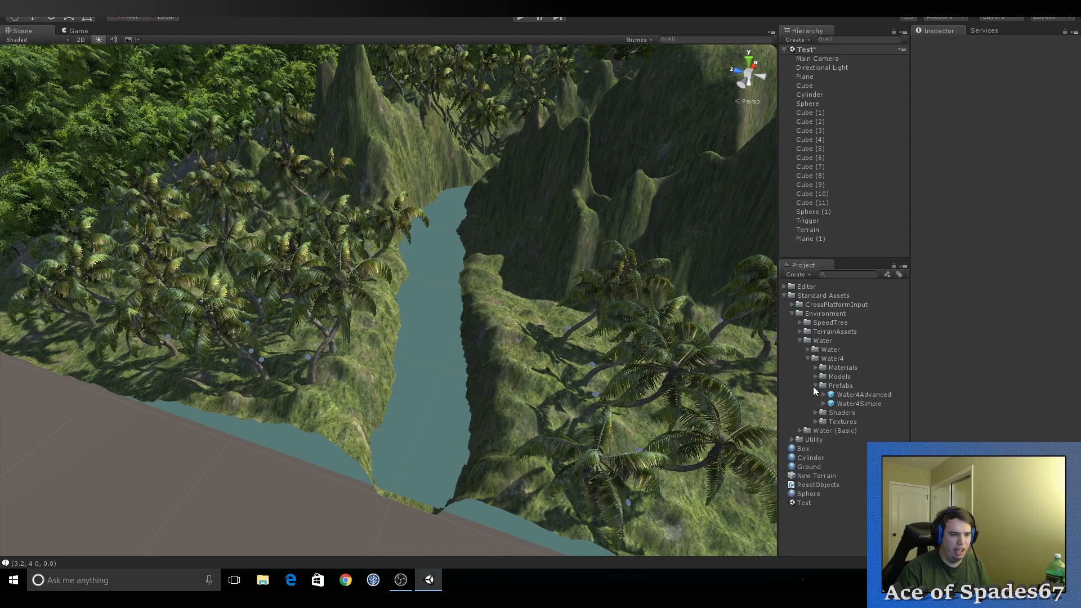
click(855, 394)
Place the Water4Advanced prefab in the scene beside the terrain and lower it to a Y position of 0.7
right_drag(682, 400, 407, 358)
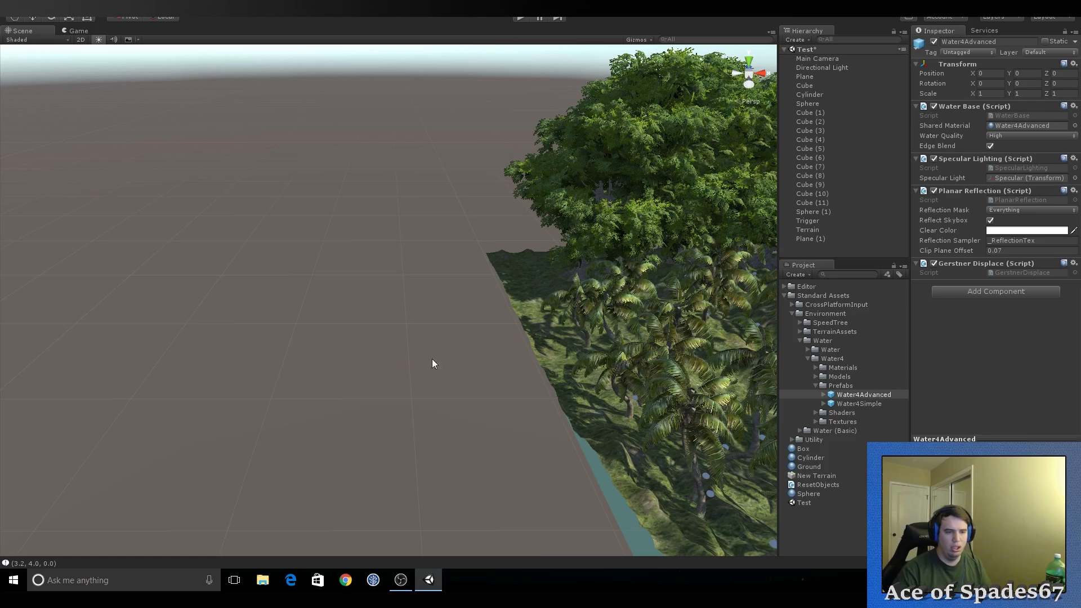
drag(862, 397, 393, 365)
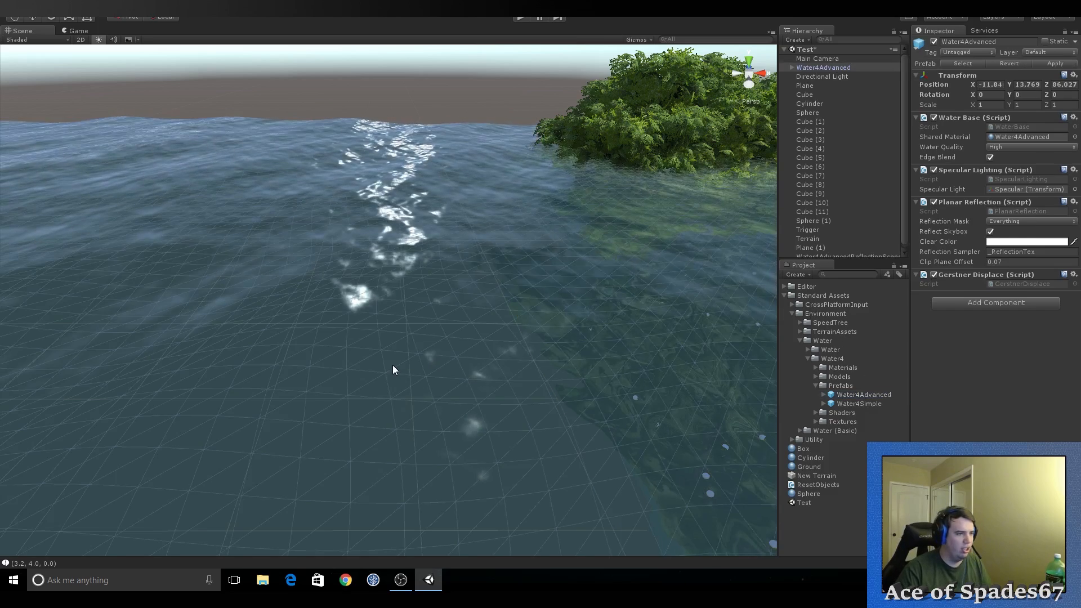
right_drag(393, 365, 523, 398)
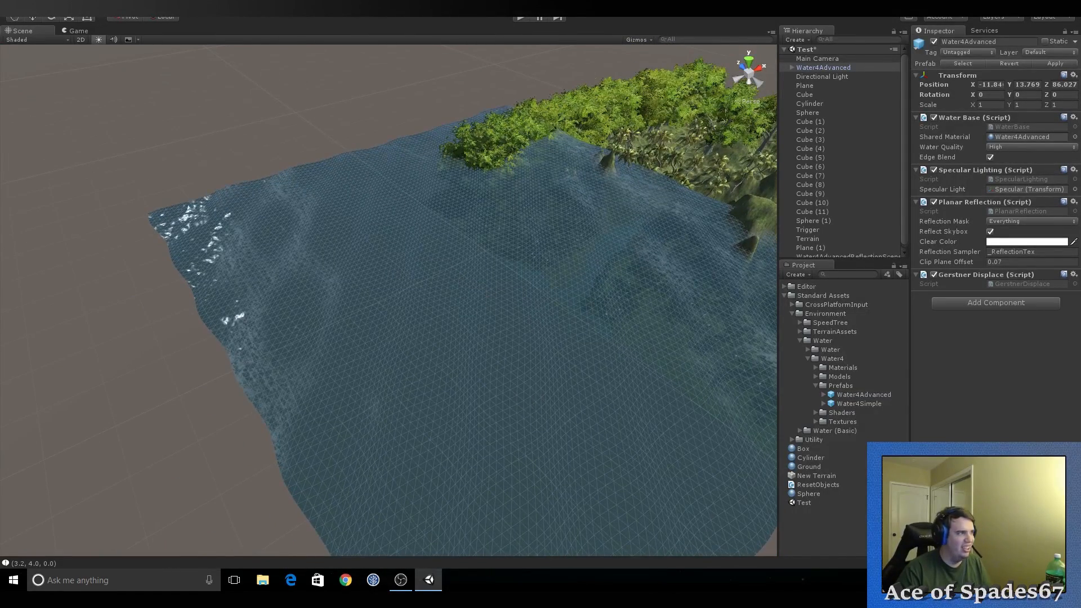
drag(511, 216, 499, 274)
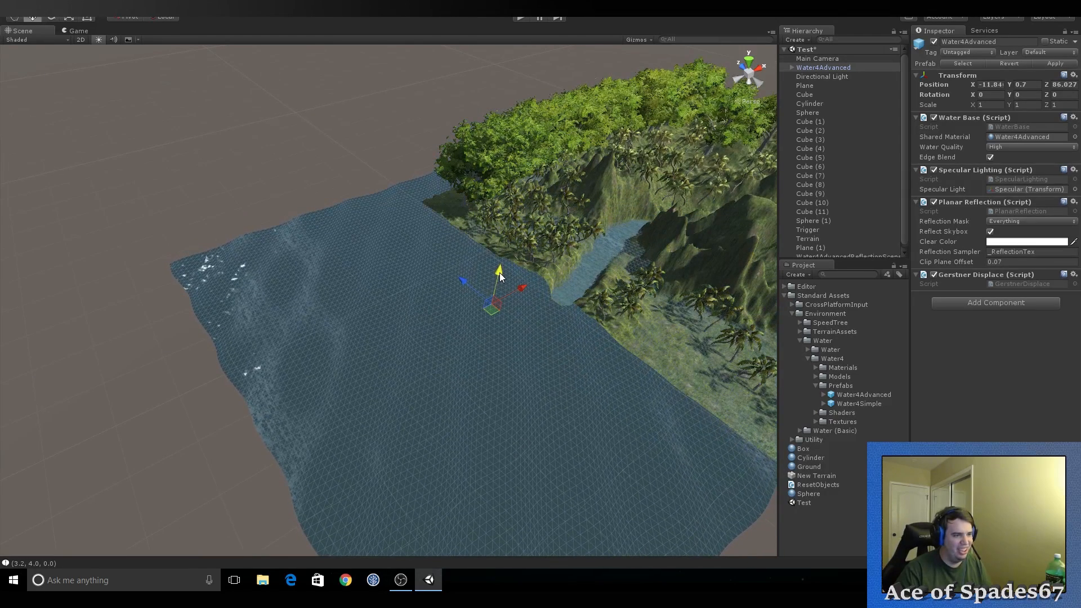
Delete the old water plane, Plane (1), from the scene
drag(904, 137, 898, 216)
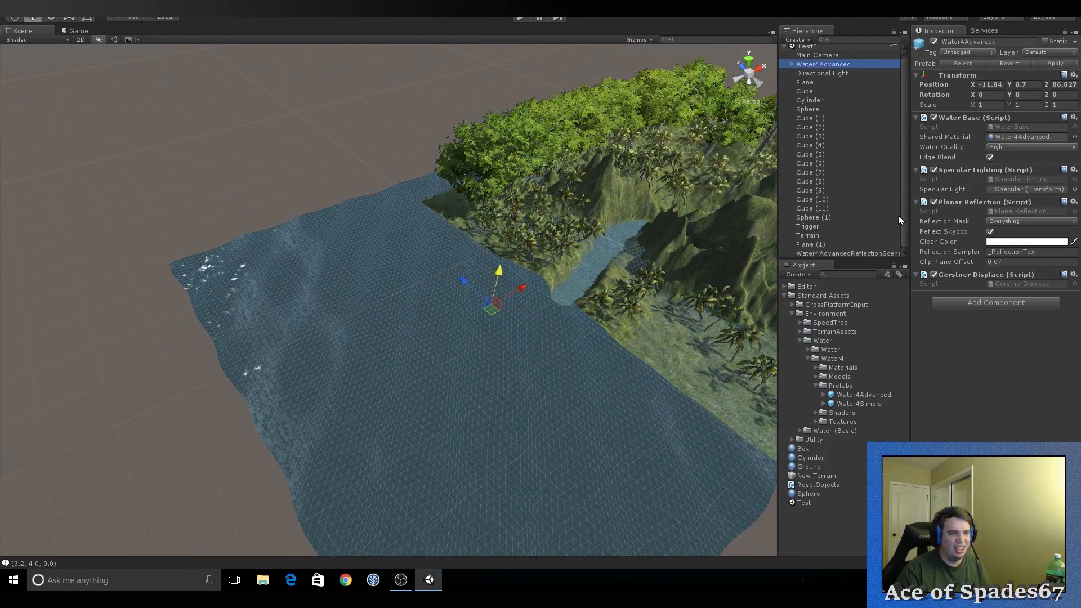
click(827, 248)
key(Delete)
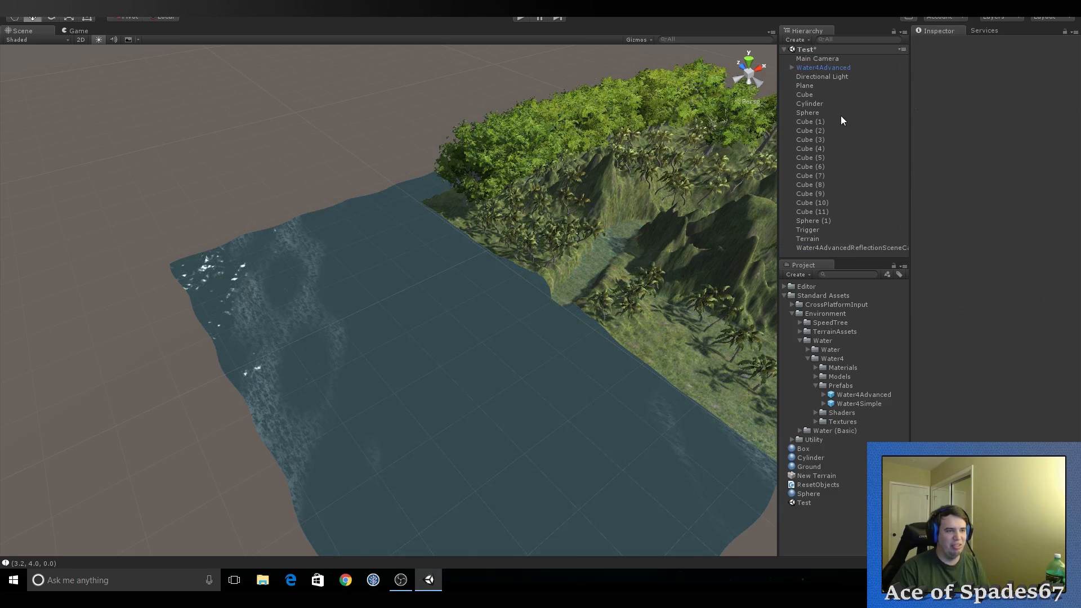
Move the Water4Advanced object under the terrain's channel to X 50.8 and Z 67.9, and lower it to Y 0.21
click(841, 69)
drag(529, 286, 761, 187)
right_drag(658, 208, 726, 179)
key(w)
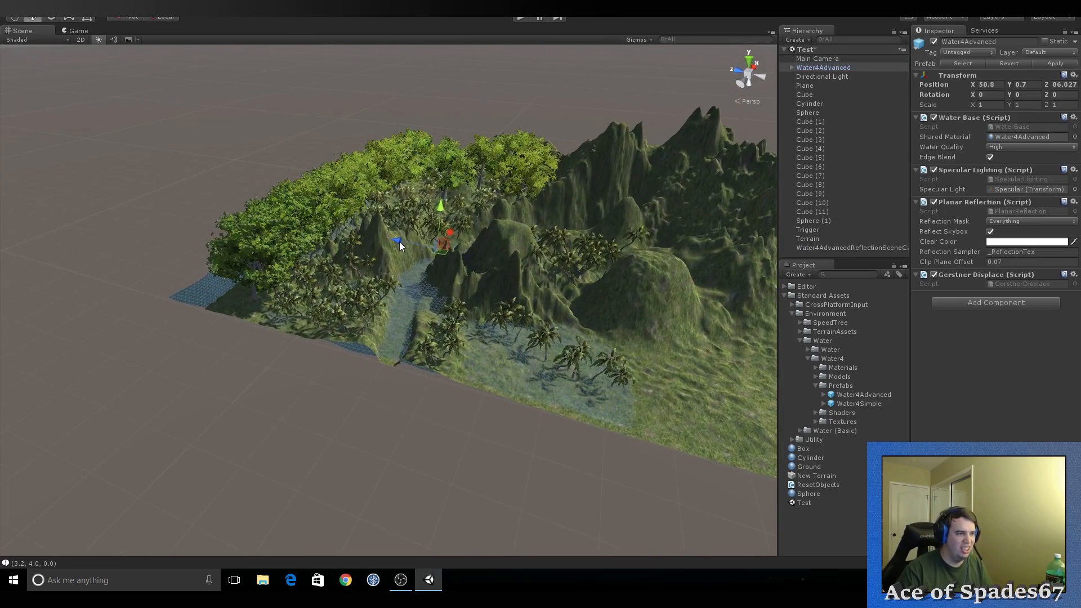
right_drag(464, 255, 462, 220)
key(w)
drag(599, 133, 596, 138)
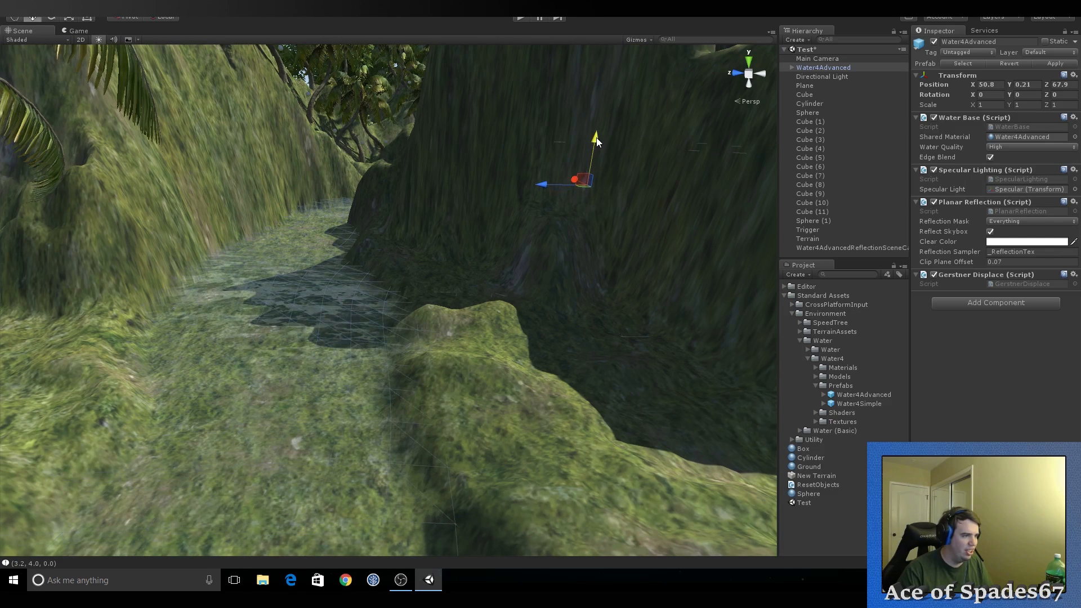
Run the scene and inspect how the Water4Advanced water looks in the channel, and stop the run
click(522, 18)
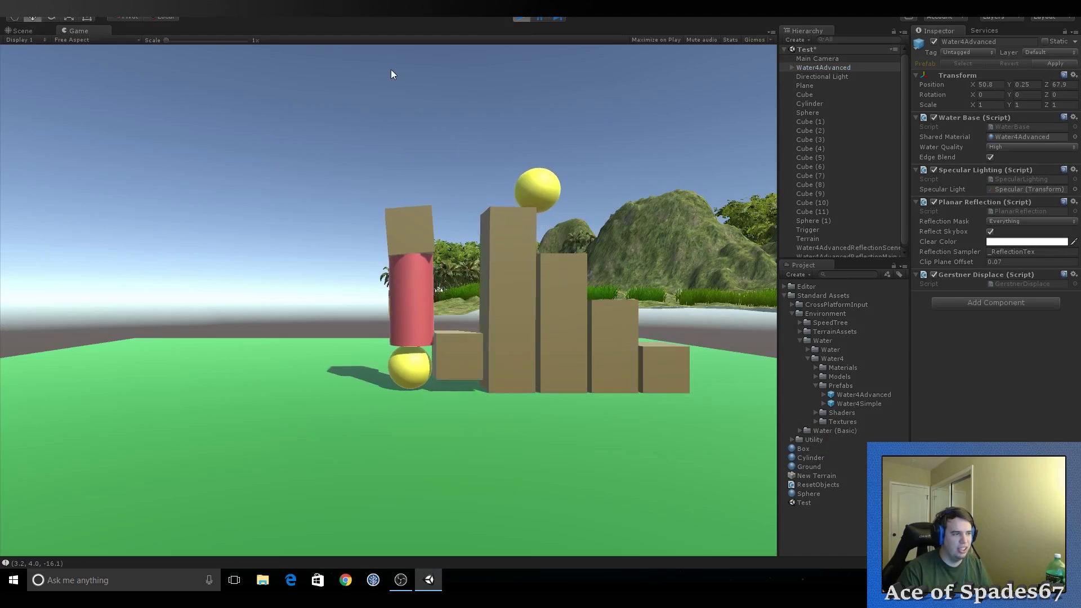
click(29, 29)
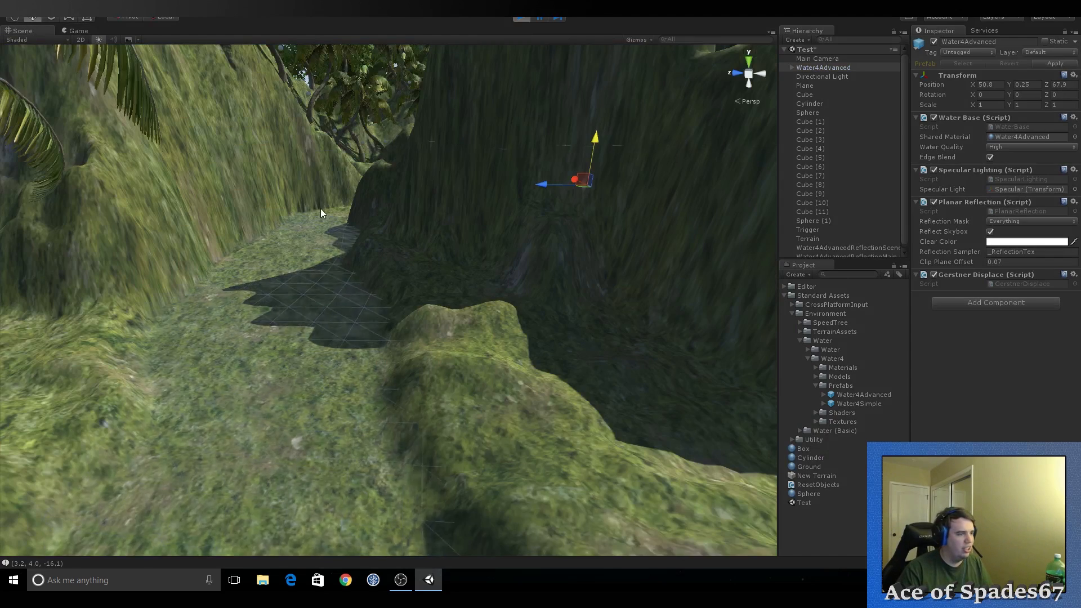
right_drag(393, 248, 446, 134)
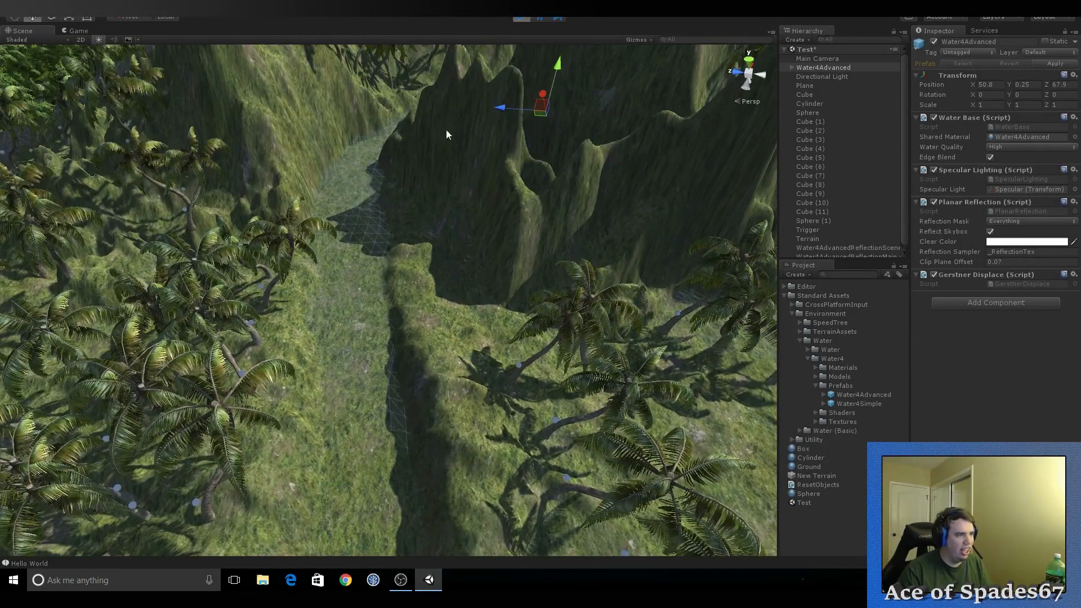
click(519, 19)
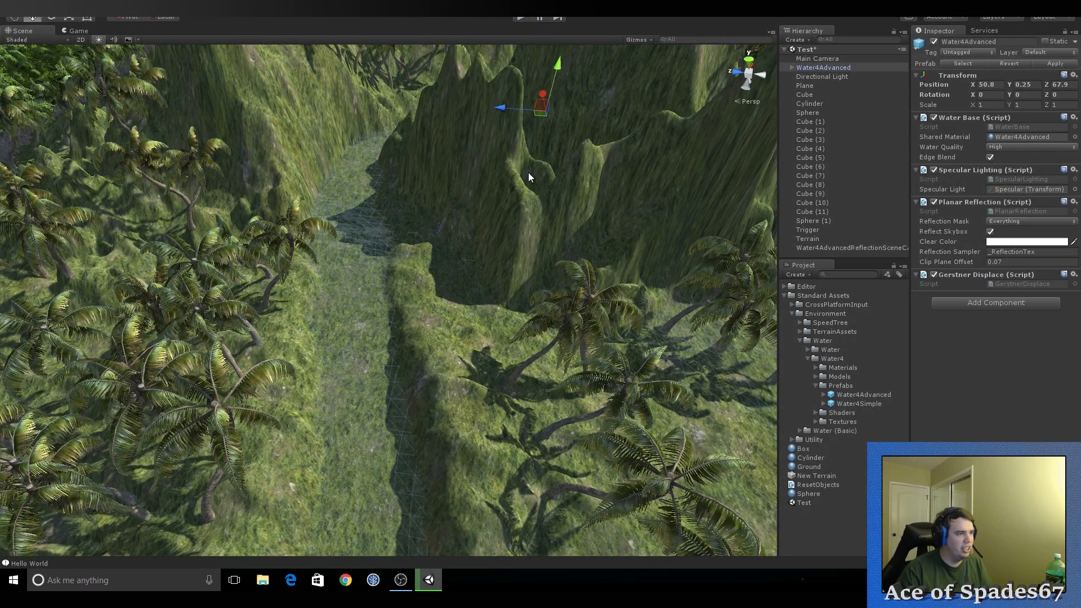
Scale the Water4Advanced object down to about 0.83 in X and 0.49 in Z over the channel area
key(s)
right_drag(545, 147, 519, 178)
key(r)
key(s)
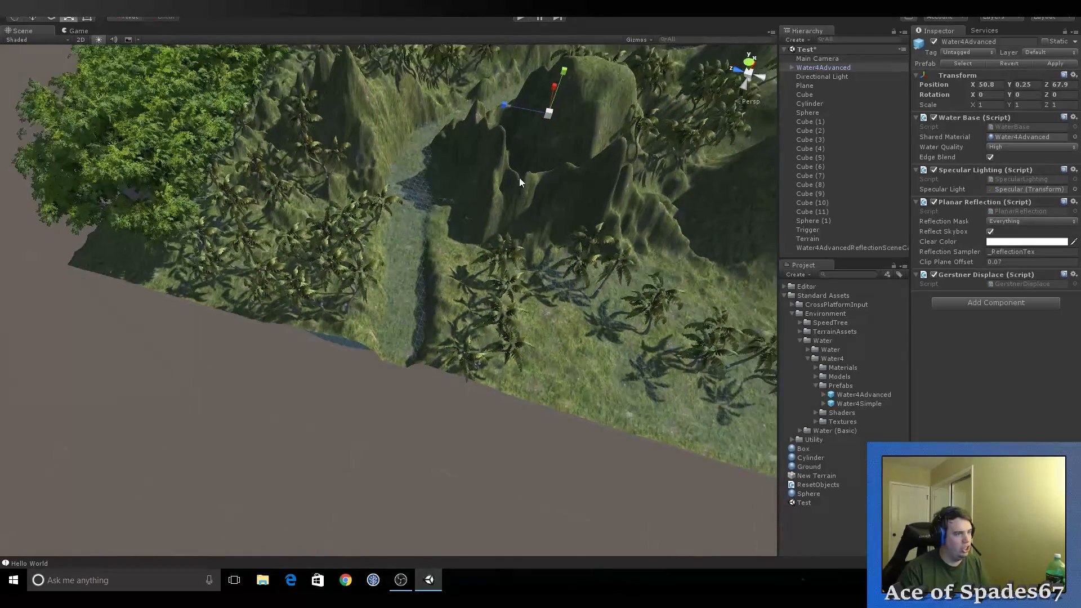
drag(551, 116, 437, 255)
key(ctrl+z)
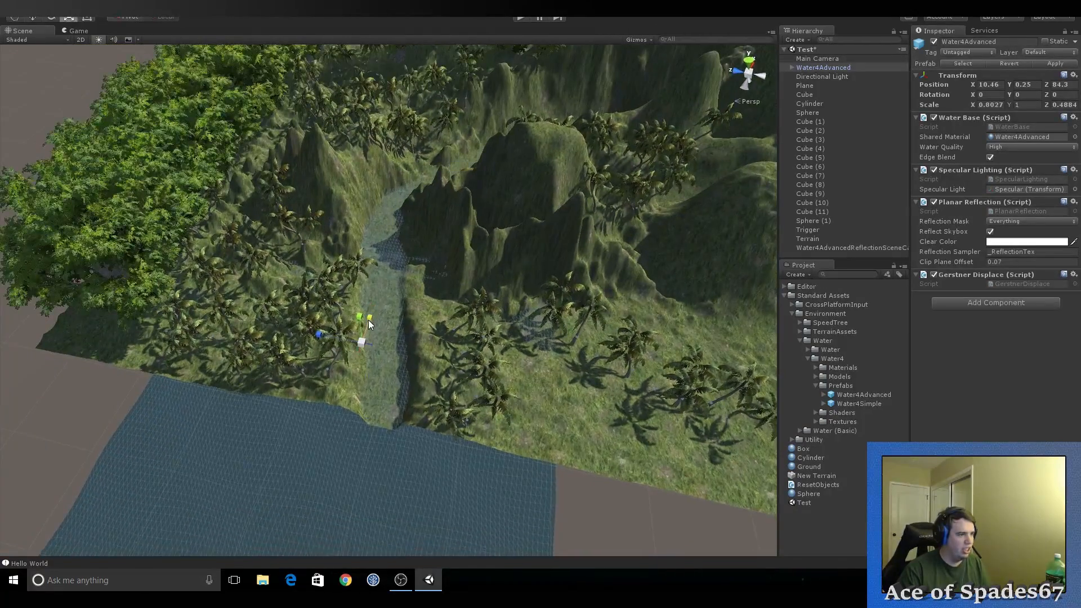
drag(361, 348, 524, 270)
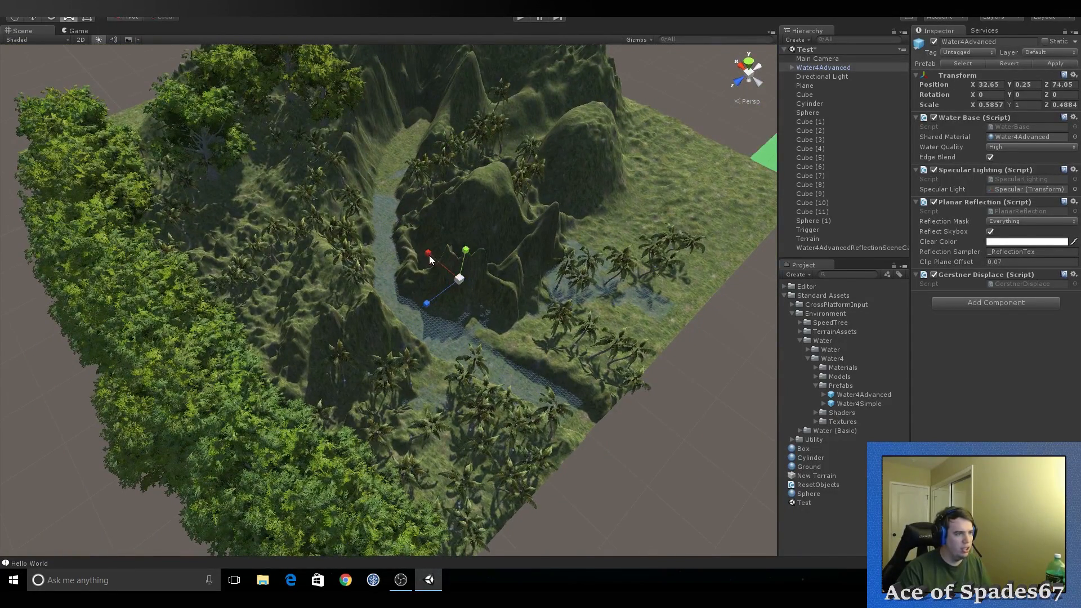
drag(429, 259, 410, 238)
Move the Water4Advanced object along the channel to X 37.7, Y 0.8 and Z 65.9
key(w)
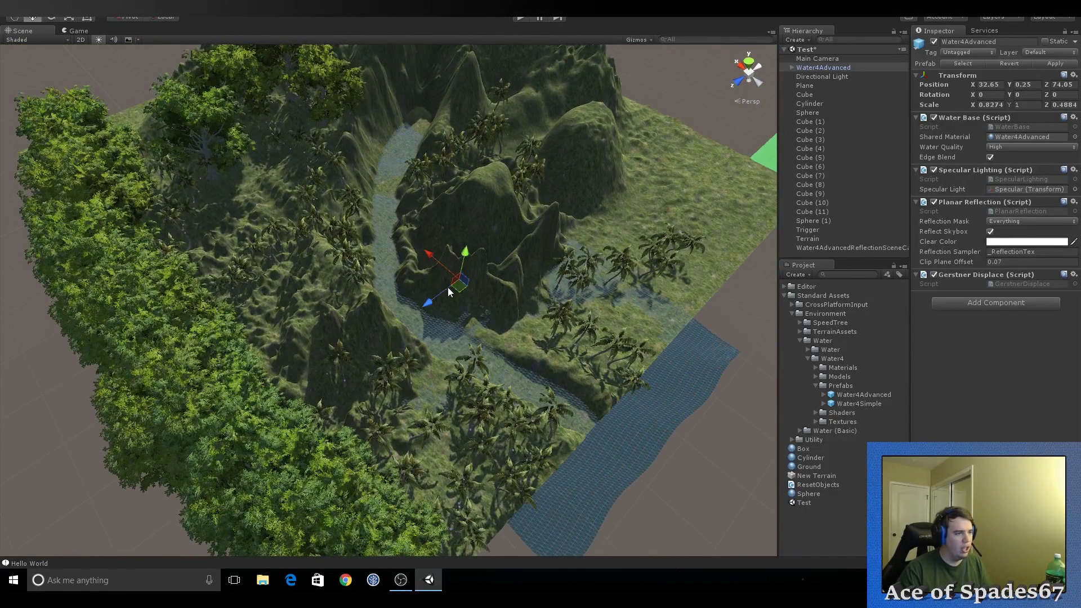
drag(456, 285, 452, 263)
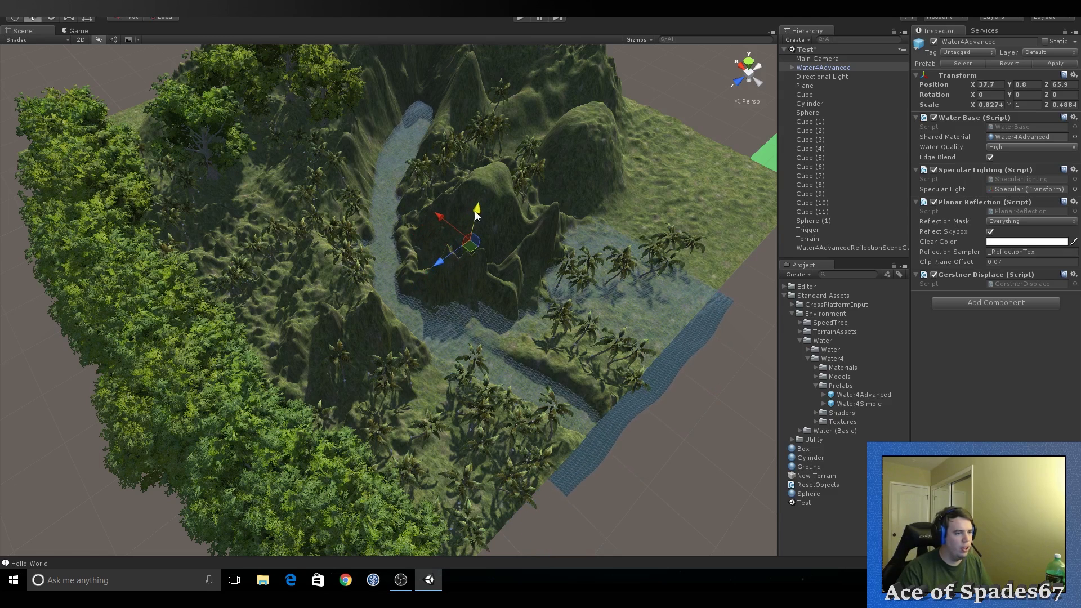
right_drag(552, 267, 520, 87)
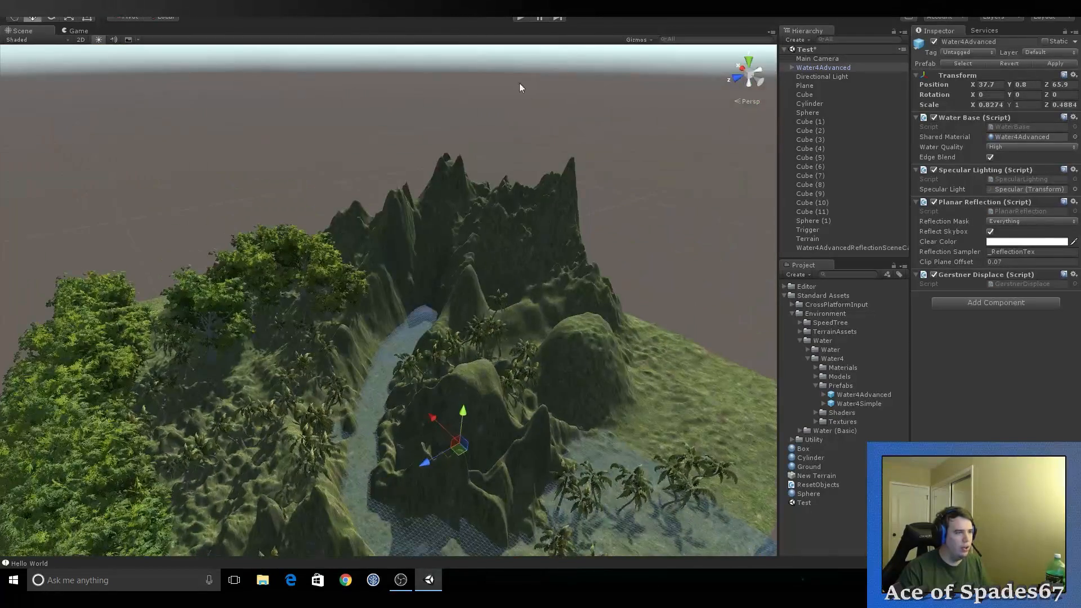
Run the scene again, examine the resized water around the channel and terrain edge, and stop the run
click(522, 17)
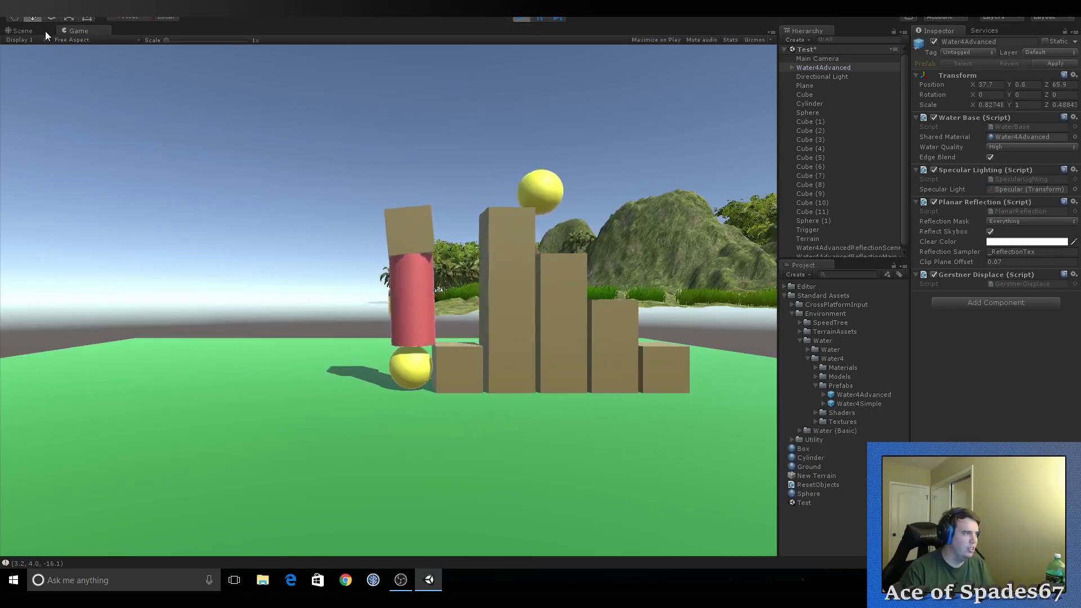
click(45, 31)
right_drag(254, 188, 338, 314)
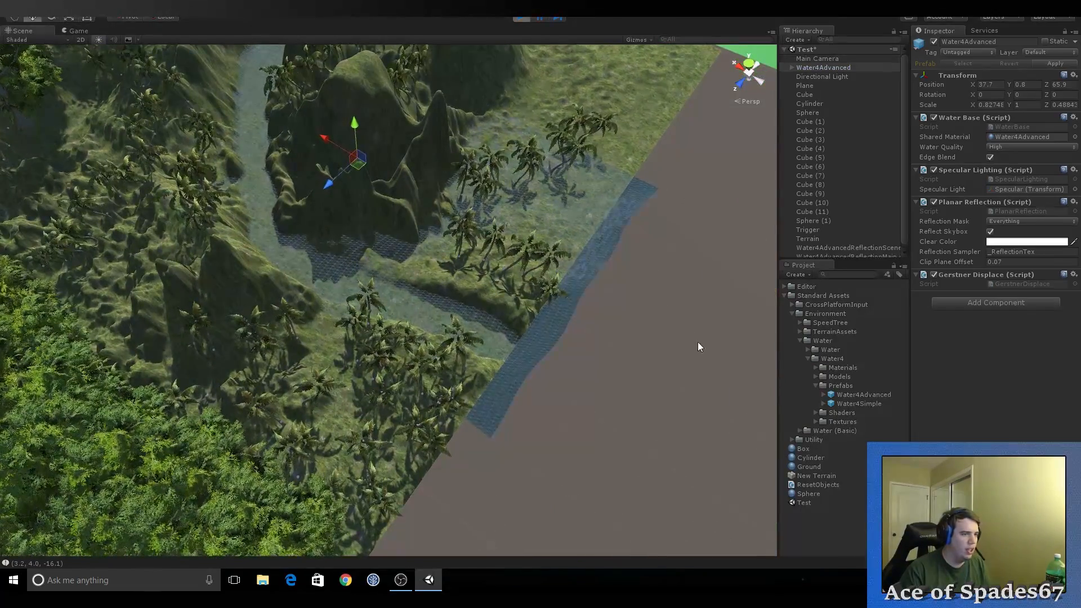
click(698, 342)
right_drag(604, 277, 394, 175)
click(832, 69)
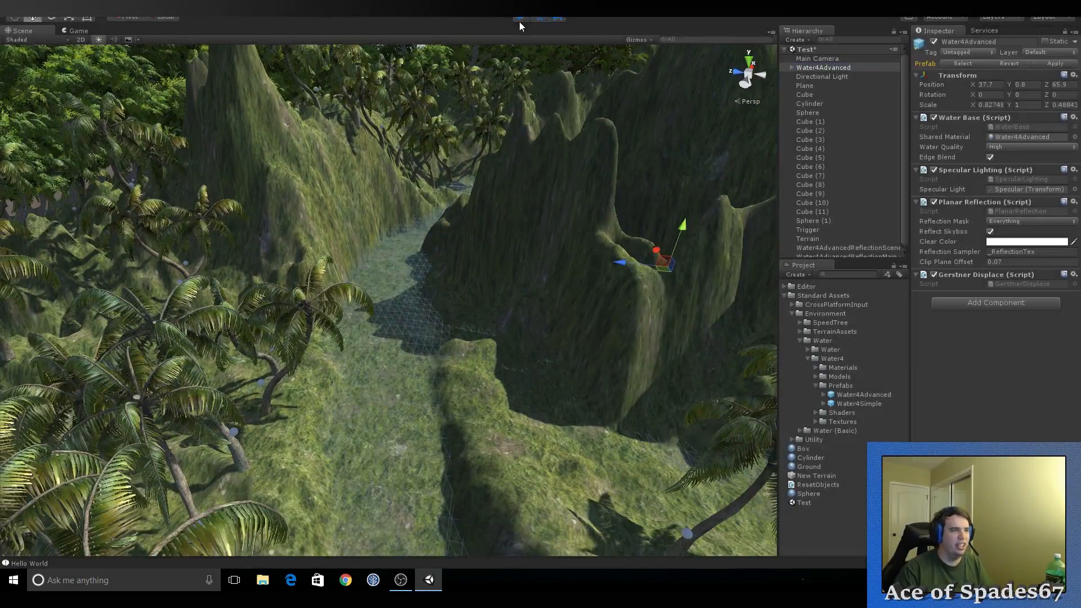
click(519, 20)
Delete the Water4Advanced object from the scene
click(849, 67)
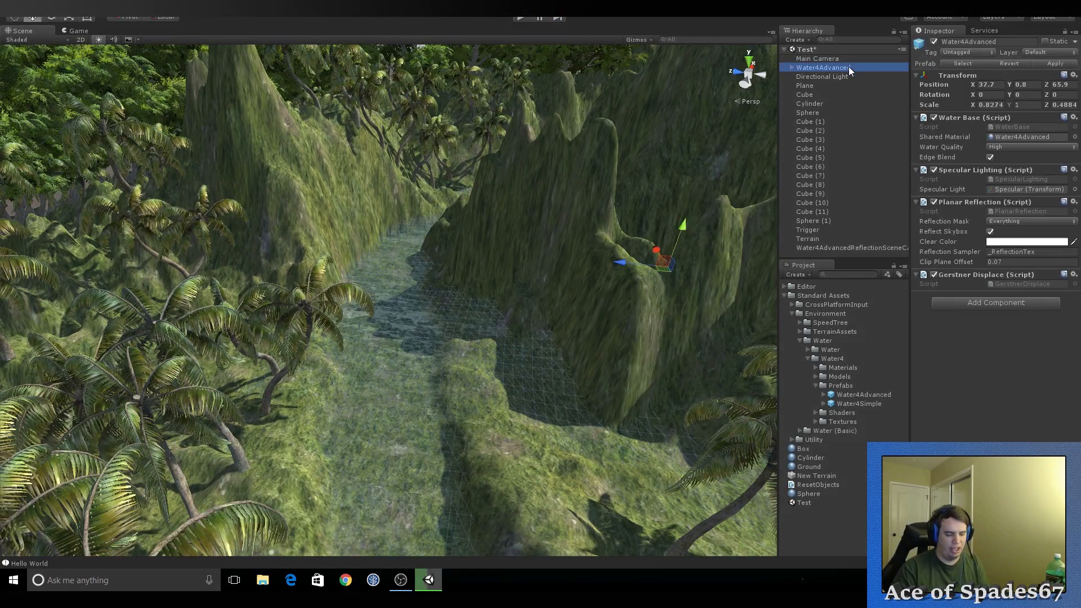
key(Delete)
Place the Water4Simple prefab at the channel mouth, at about X -6.04, Y 2.59 and Z 84.41
drag(857, 403, 479, 374)
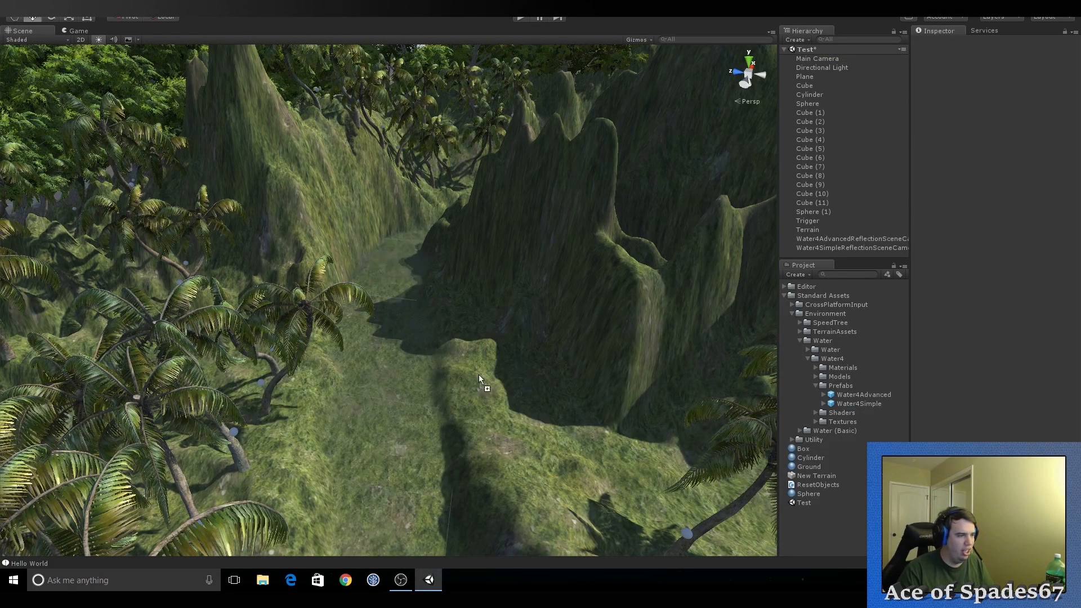
drag(374, 258, 370, 225)
key(s)
right_drag(369, 224, 388, 246)
drag(388, 243, 393, 445)
right_drag(595, 232, 604, 302)
key(w)
Run the scene and inspect the Water4Simple surface around the terrain edge, and stop the run
click(525, 18)
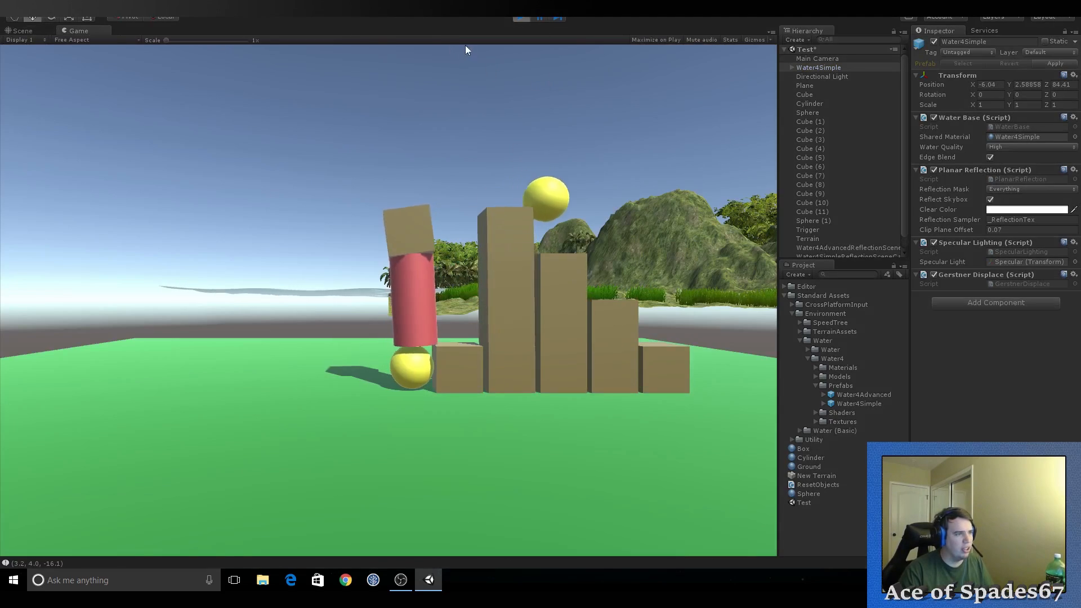
click(30, 30)
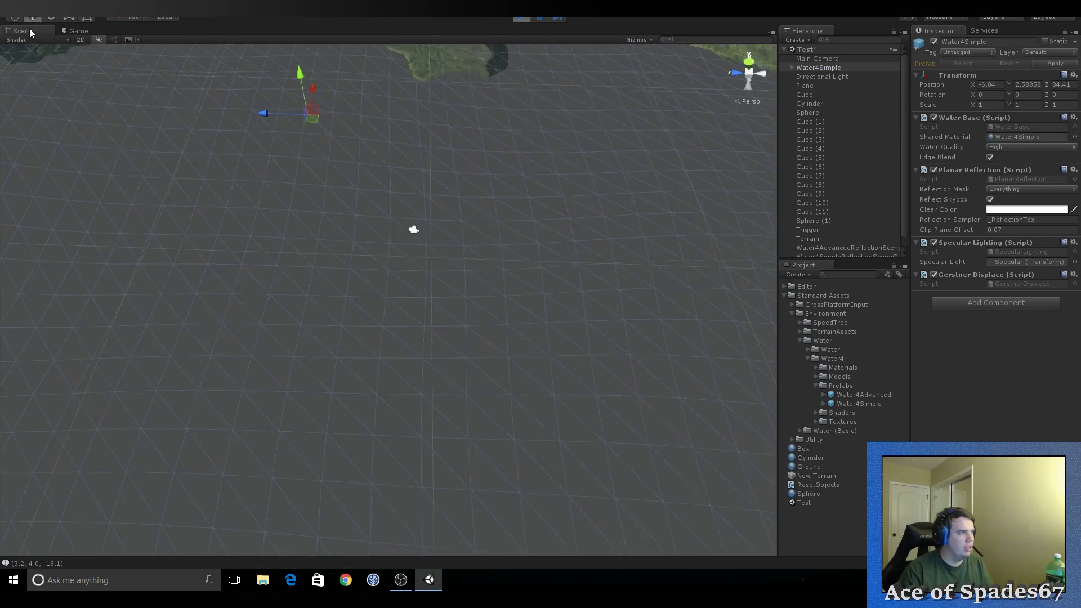
right_drag(371, 191, 563, 118)
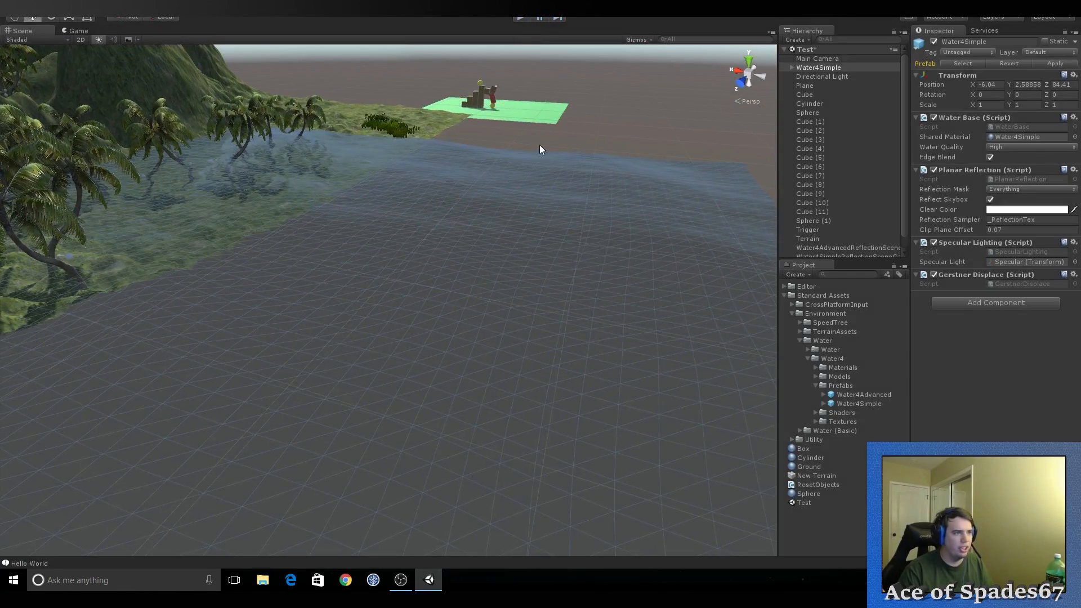
right_drag(540, 137, 374, 148)
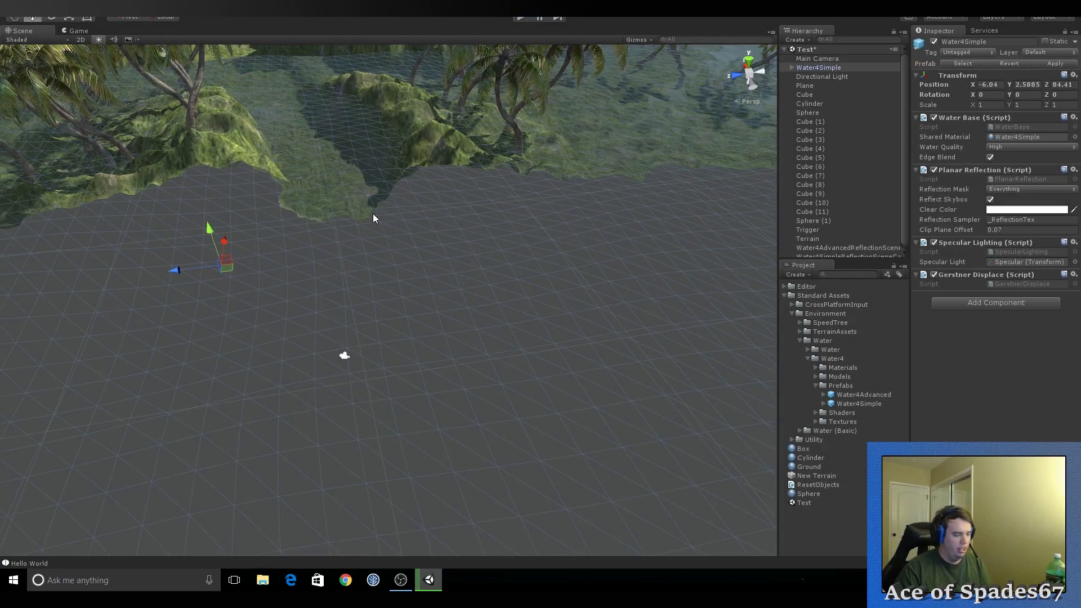
Replace Water4Simple with the WaterProDaytime prefab from the Water prefabs folder, placing it just outside the channel mouth
key(Delete)
click(816, 385)
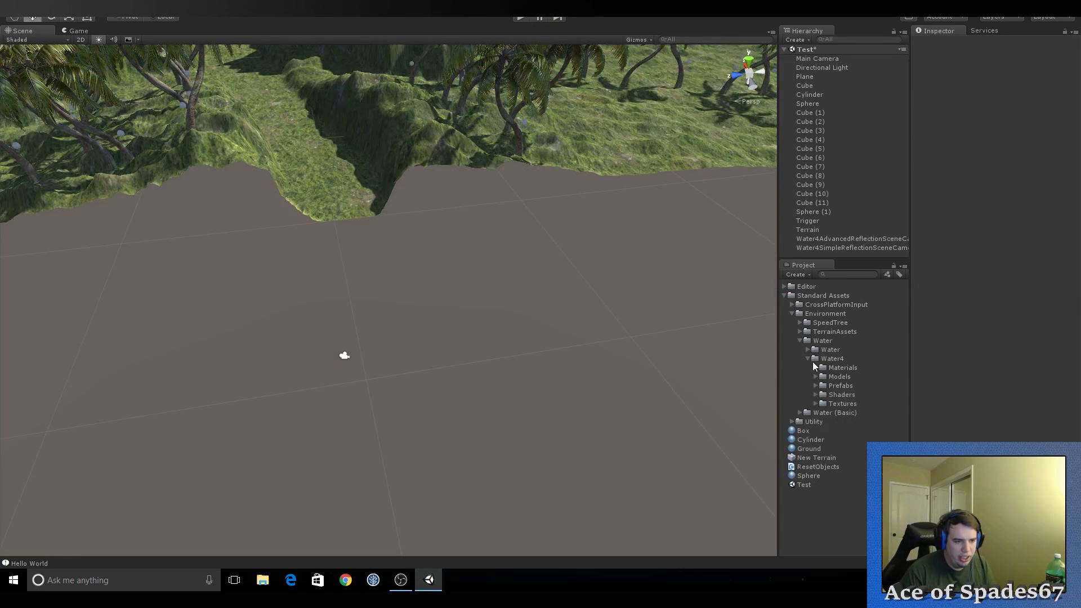
click(808, 350)
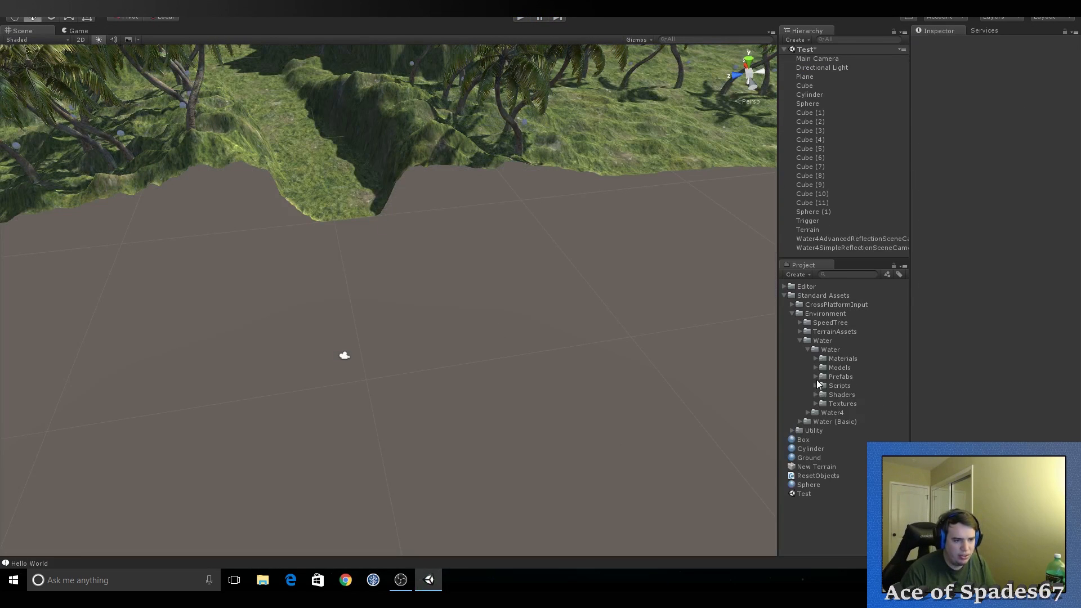
click(816, 376)
click(857, 386)
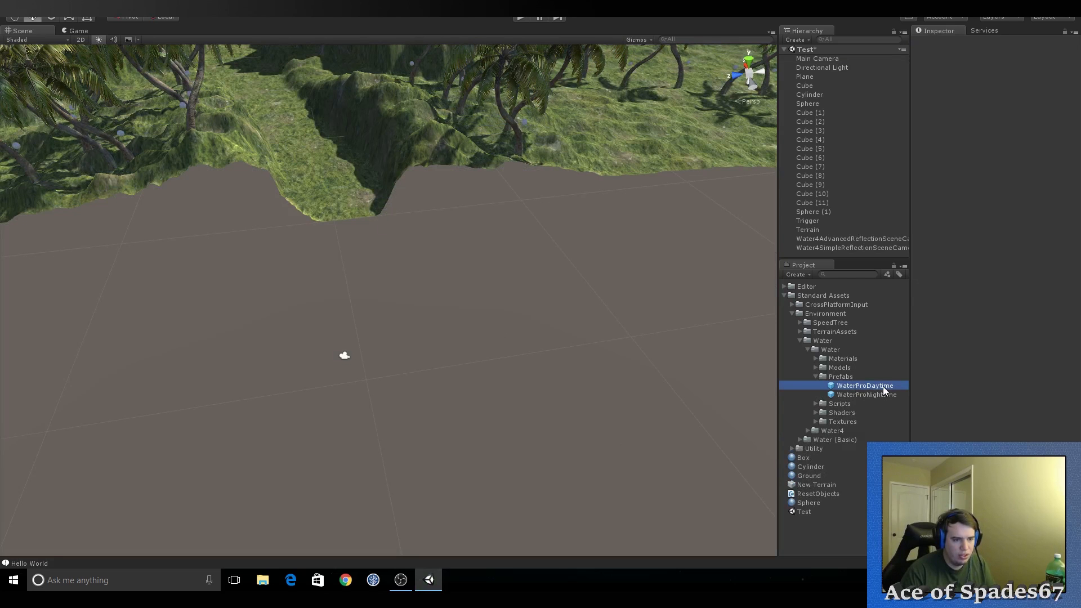
drag(883, 386, 505, 418)
right_drag(563, 331, 638, 331)
Run the scene and examine the WaterProDaytime surface and its reflections, and stop the run
click(521, 19)
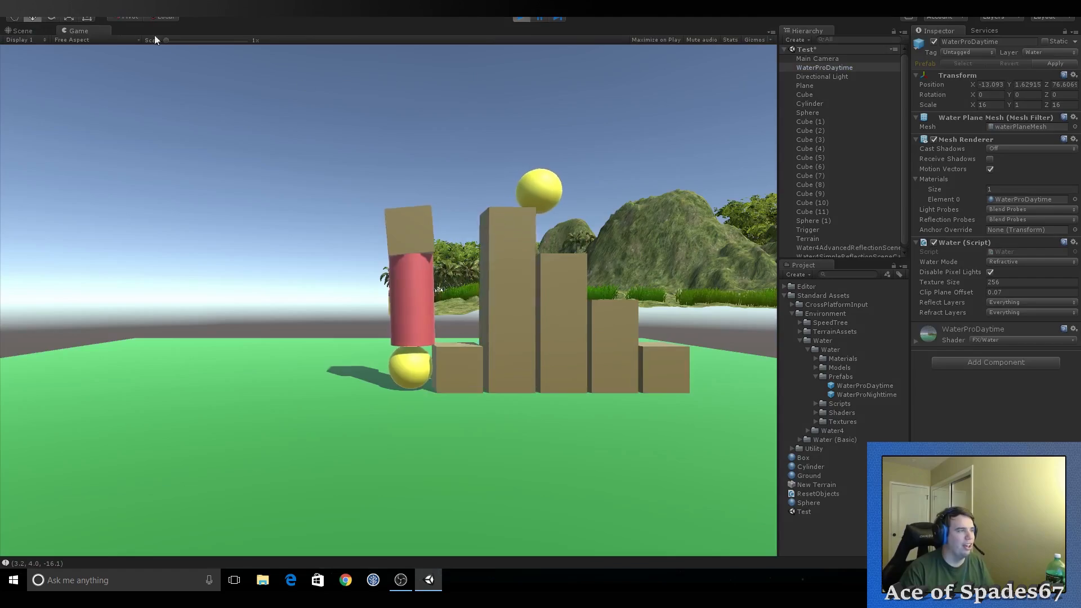
click(25, 33)
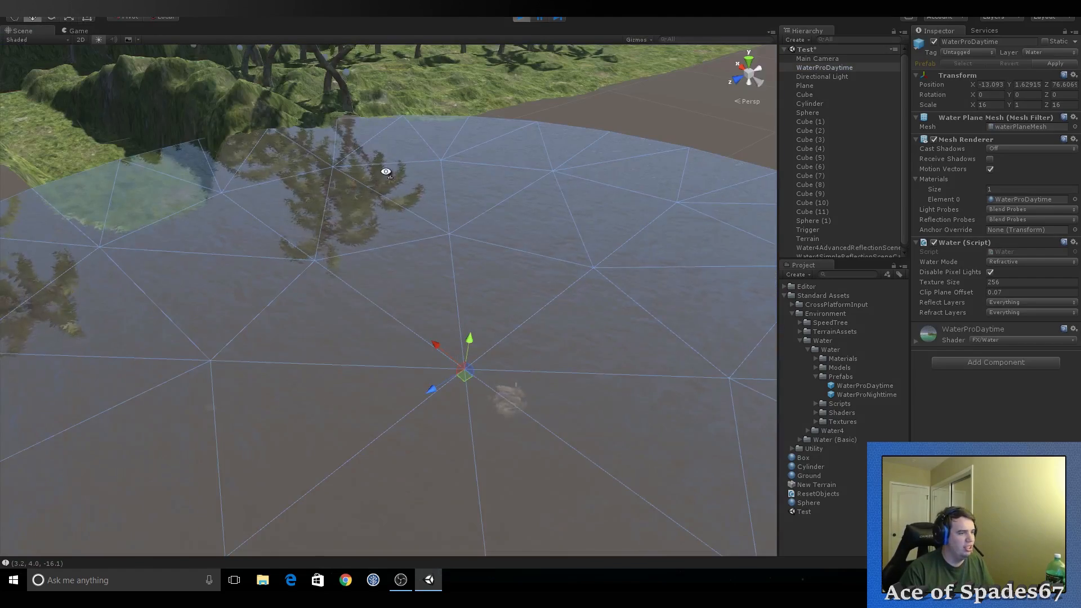
right_drag(386, 171, 417, 169)
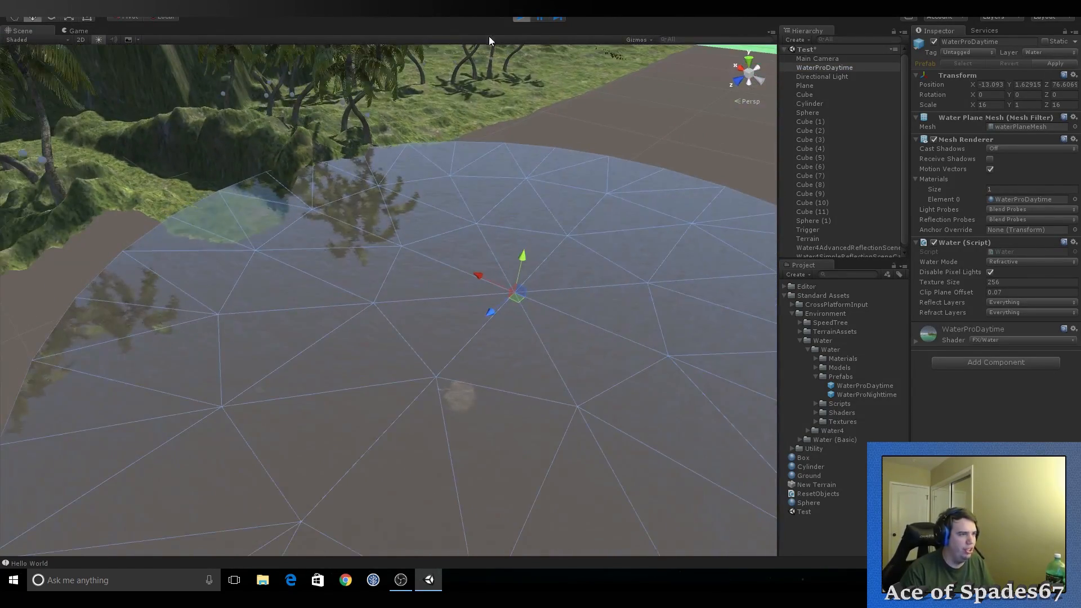
click(518, 18)
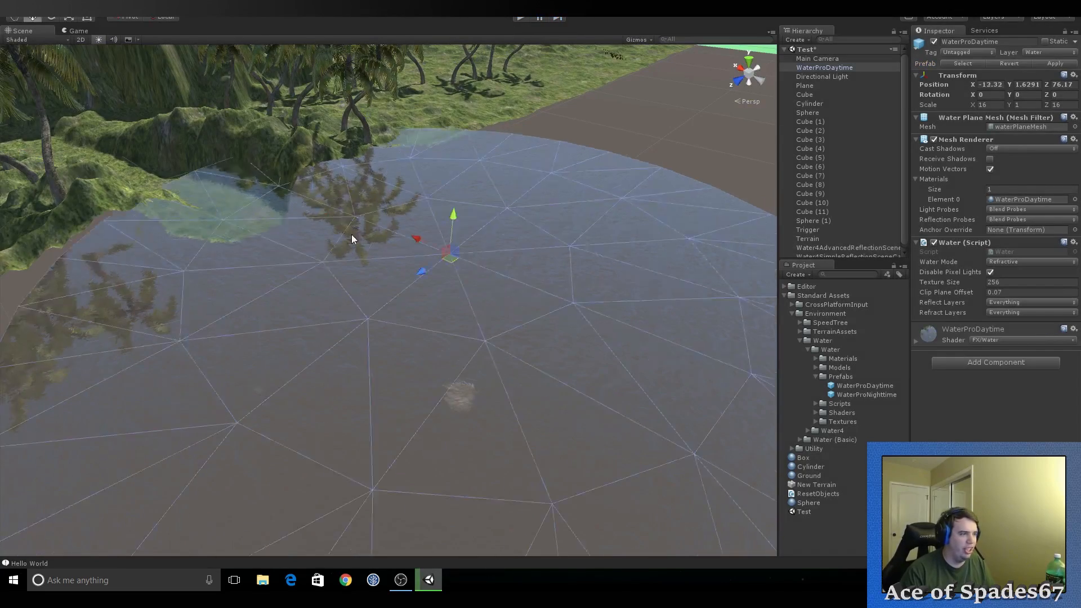
Move WaterProDaytime into the channel mouth at X 16.26 and Z 80.19, and lower it to Y 0.39
drag(351, 239, 107, 135)
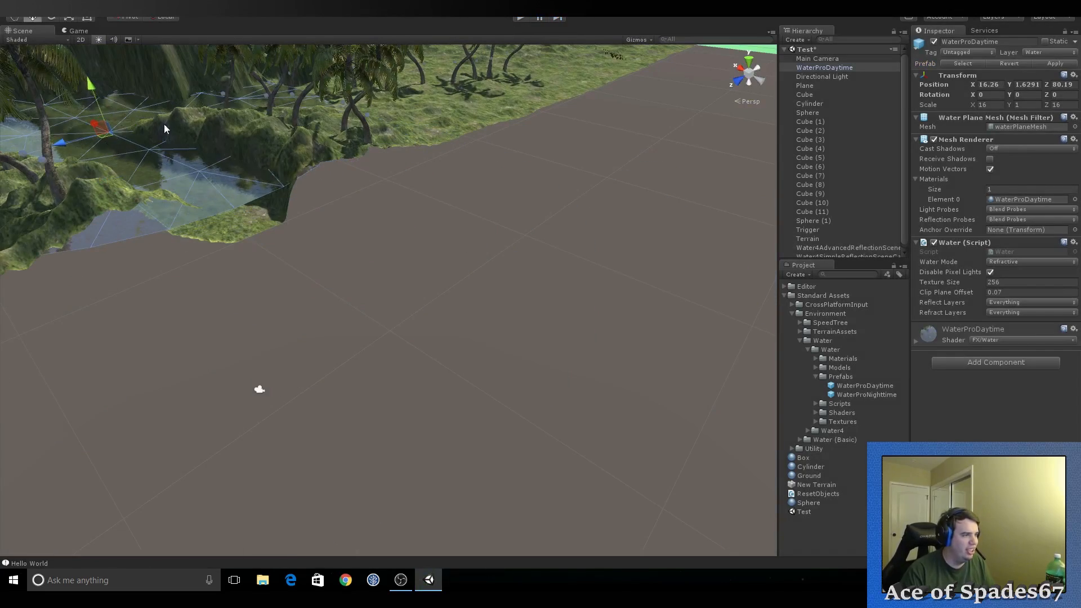
right_drag(265, 124, 179, 75)
key(w)
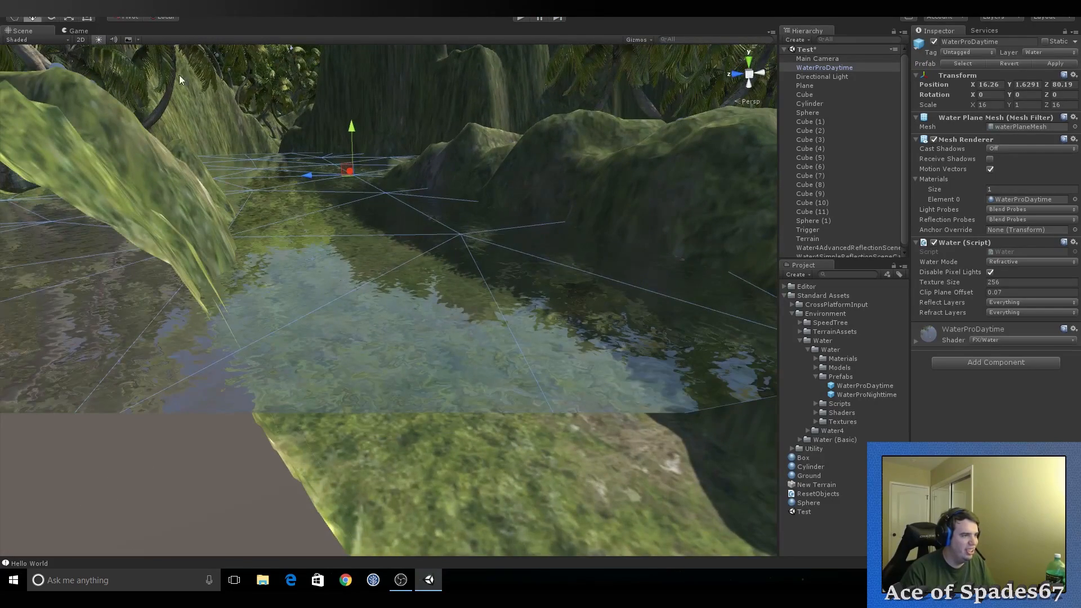
drag(352, 133, 350, 165)
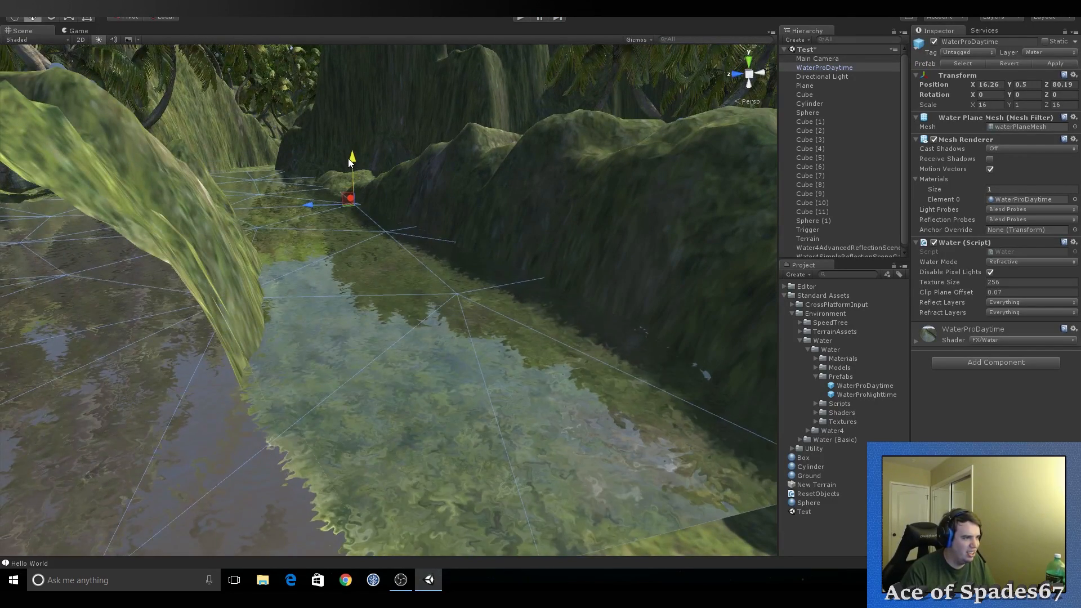
right_drag(350, 164, 402, 191)
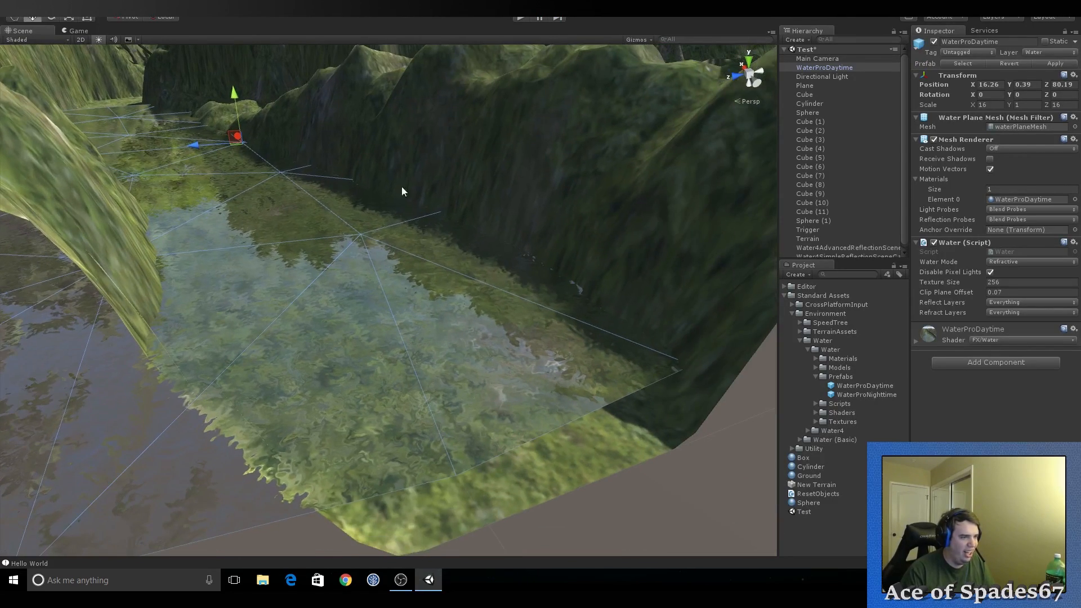
Duplicate the WaterProDaytime piece and move the copy farther up the channel to X 43.16, keeping Z 80.19
right_drag(214, 146, 224, 208)
key(ctrl+d)
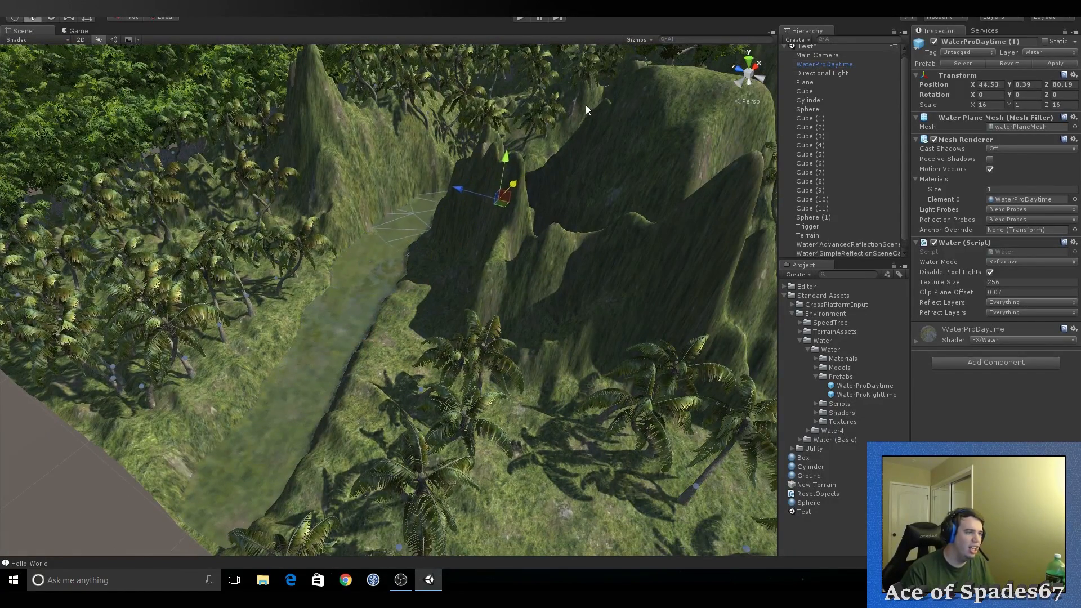
drag(585, 105, 579, 113)
Duplicate the water piece again and position the copy at the channel's far end, at X 66.48 and Z 60.42
right_drag(580, 113, 745, 113)
key(w)
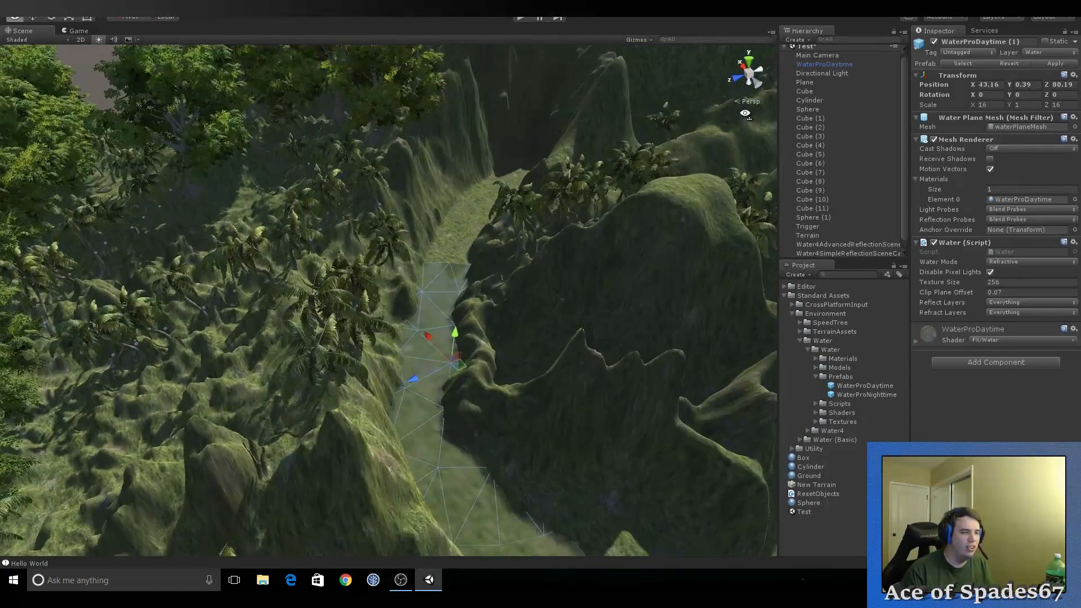
key(ctrl+d)
drag(448, 371, 493, 202)
right_drag(494, 201, 531, 128)
right_drag(532, 128, 498, 220)
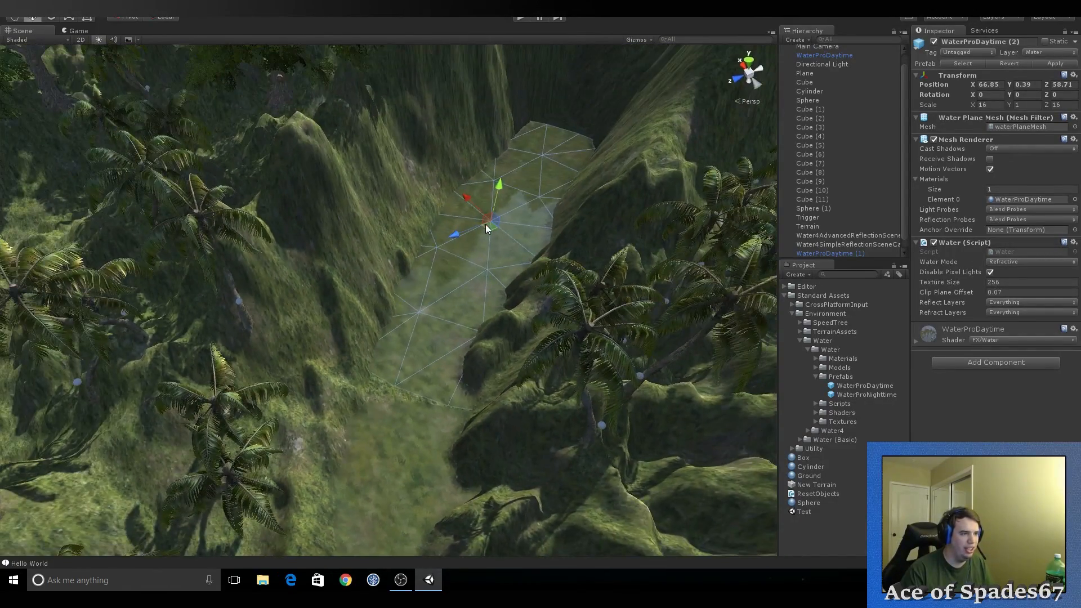
mouse_move(485, 224)
mouse_down()
mouse_move(471, 234)
mouse_move(478, 228)
mouse_up()
Run the scene and inspect the water pieces along the channel in the Scene view, and stop the run
right_drag(477, 231, 508, 90)
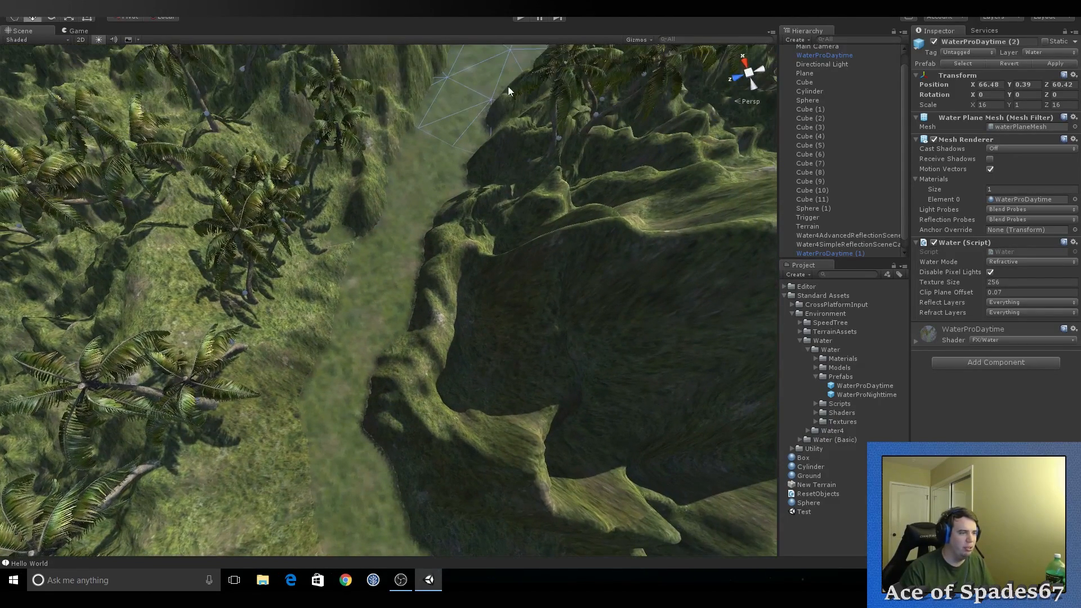
click(521, 19)
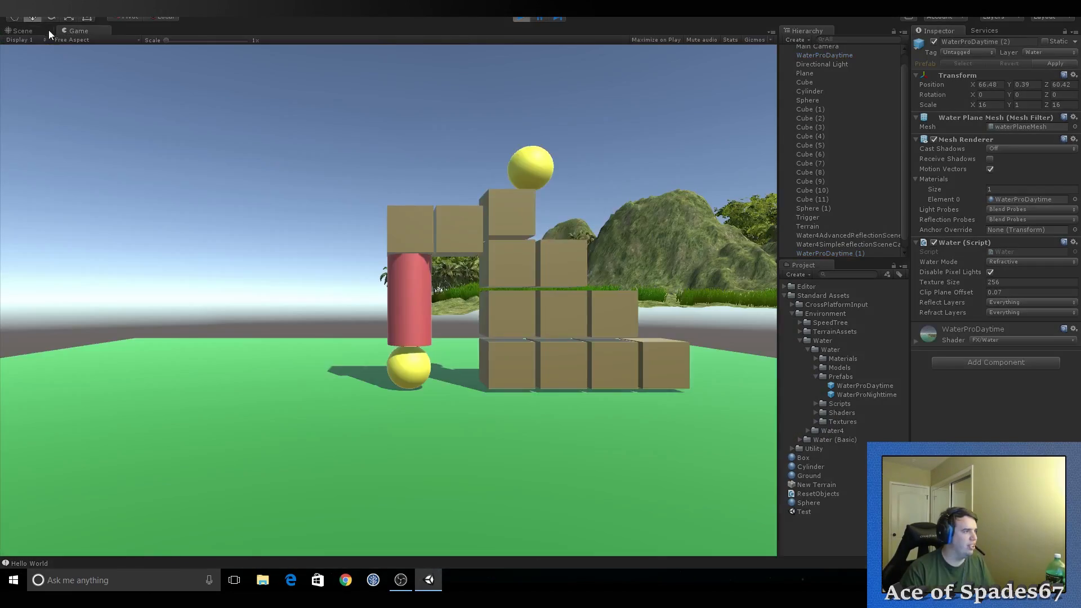
click(49, 31)
right_drag(359, 222, 381, 181)
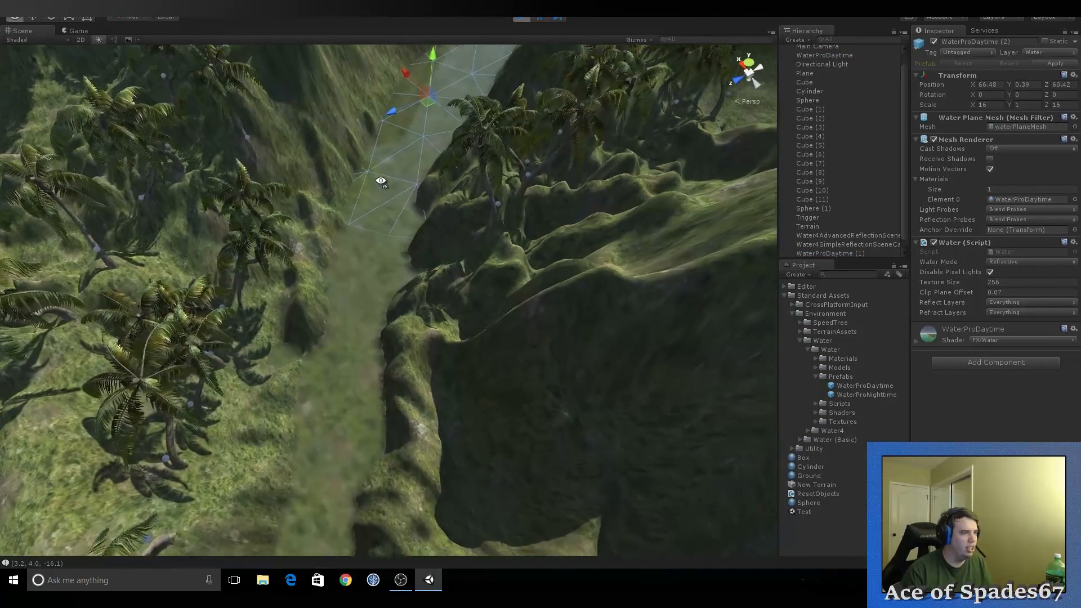
click(534, 309)
right_drag(534, 308, 711, 24)
right_drag(519, 17, 433, 308)
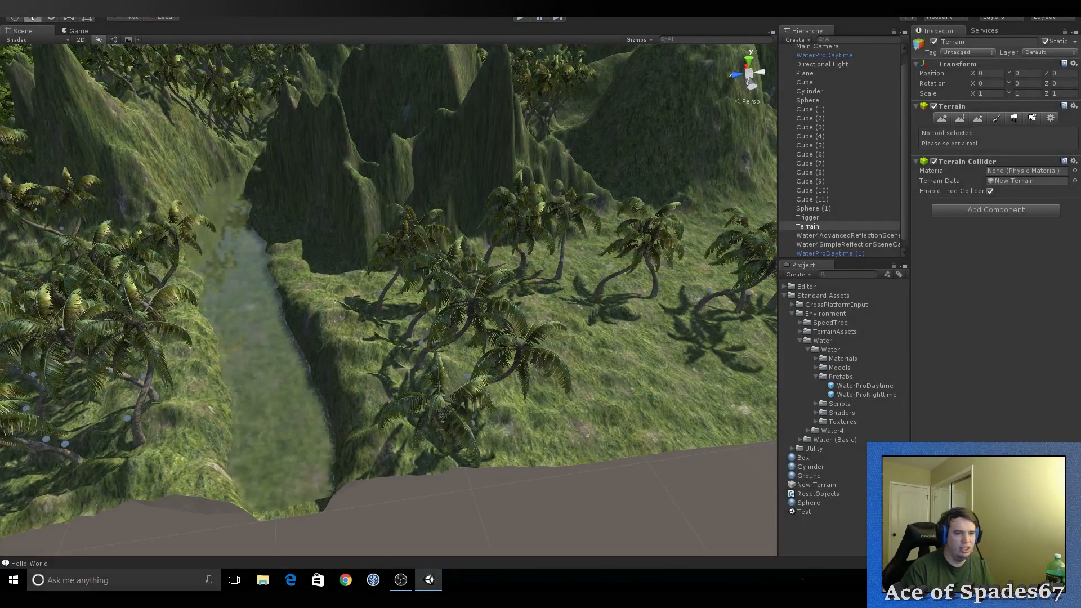
Set up terrain texture painting with the sand texture at opacity 100 and target strength 1
click(978, 118)
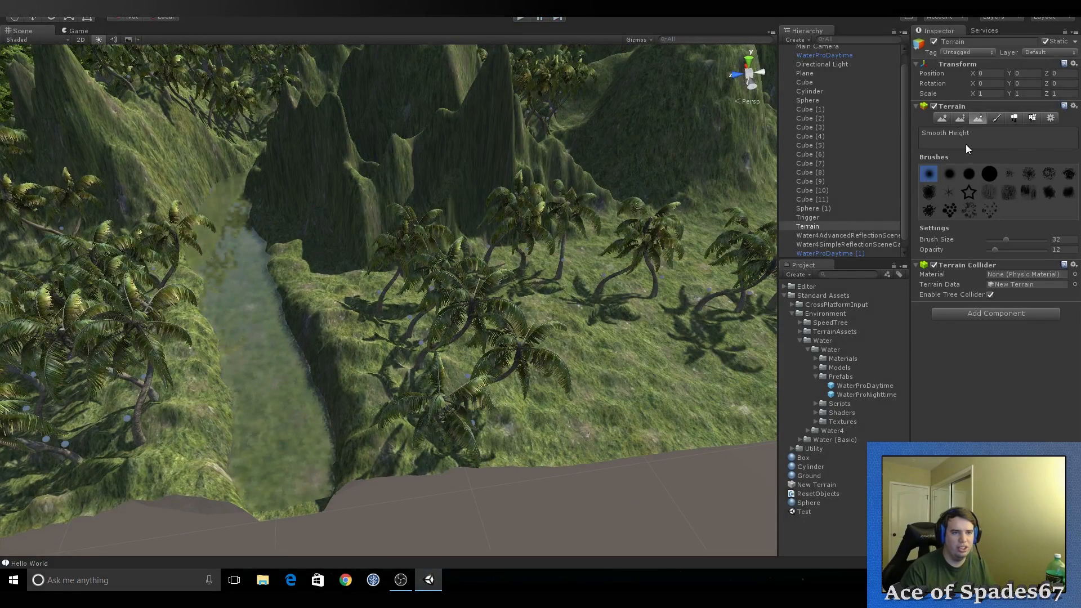
click(1004, 118)
click(1061, 255)
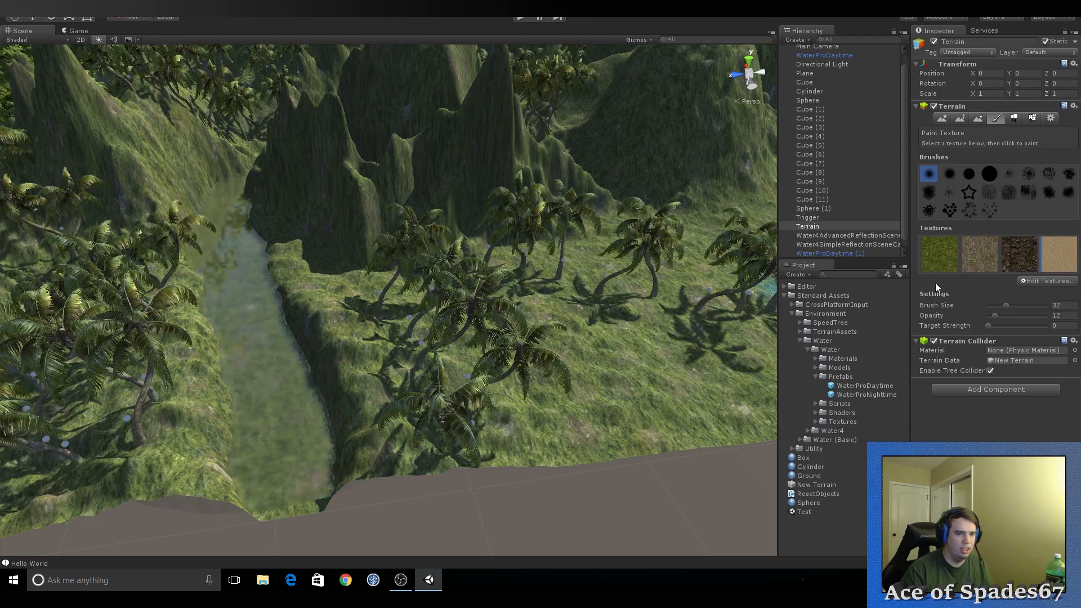
drag(994, 315, 1011, 316)
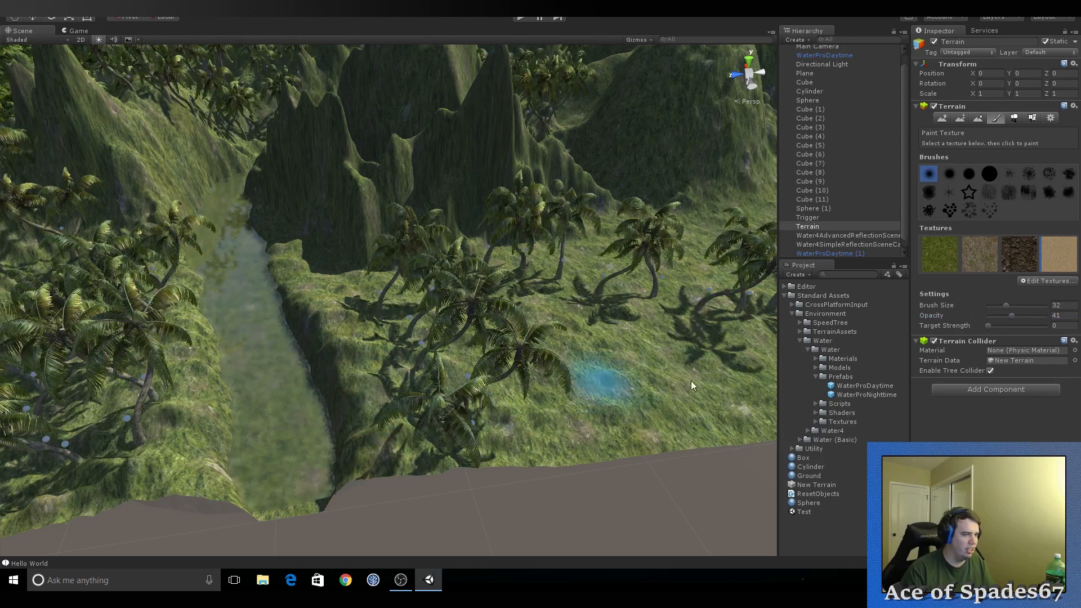
drag(988, 325, 993, 326)
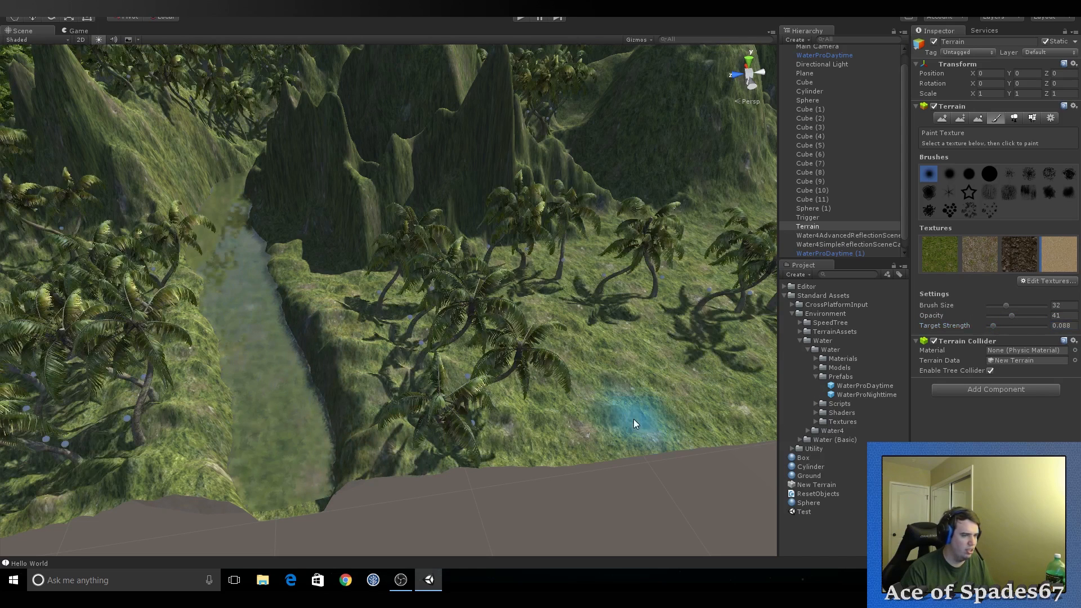
drag(1012, 315, 1047, 315)
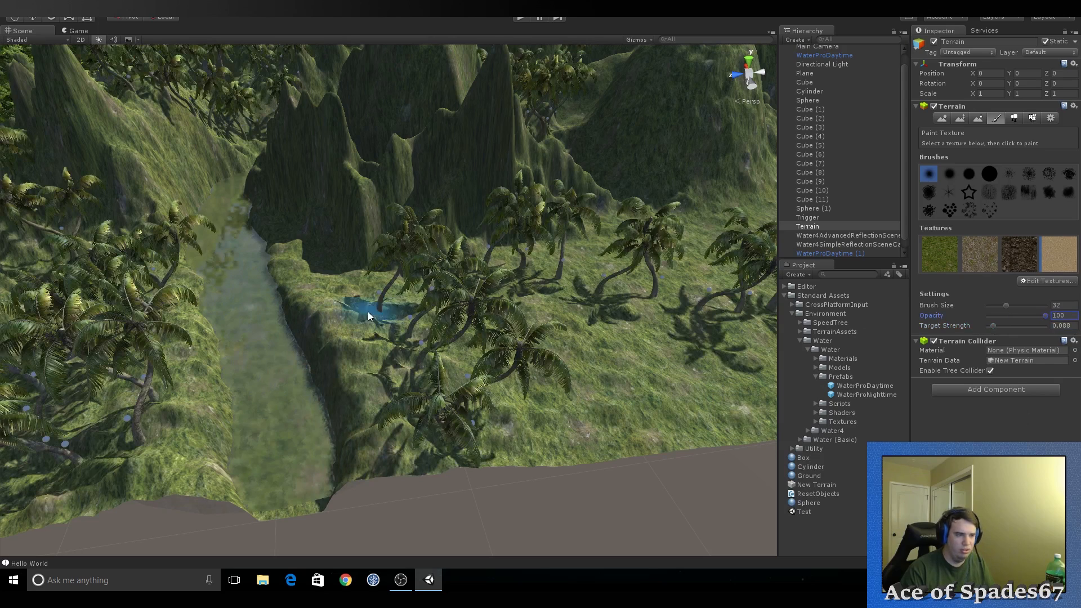
drag(379, 410, 377, 450)
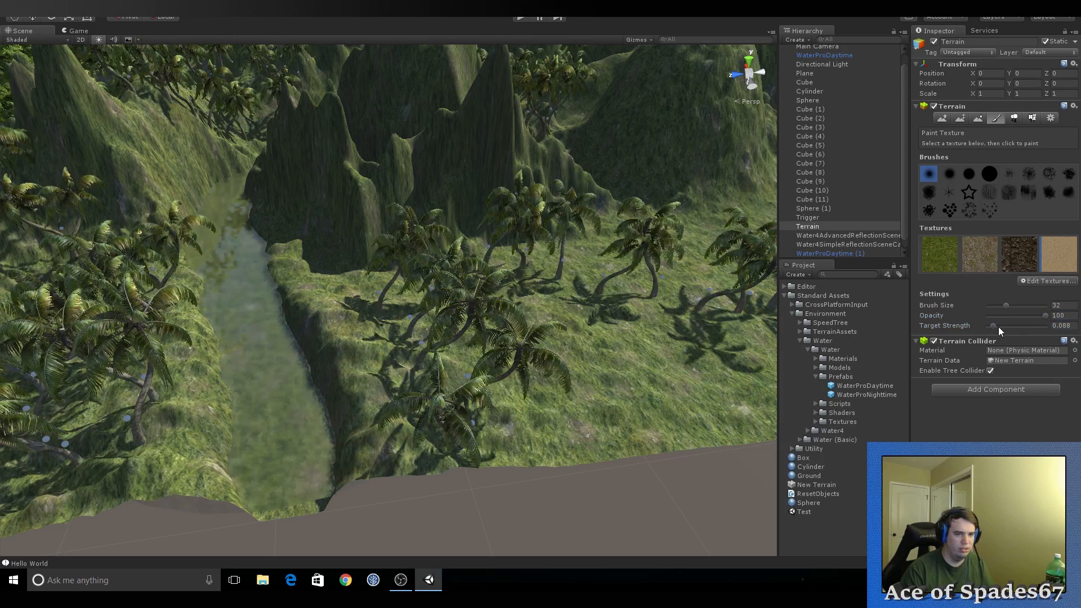
drag(995, 326, 1050, 327)
Paint the sand texture over the channel bed and its banks and across the palm-covered ground beside the channel mouth
mouse_move(326, 360)
mouse_down()
mouse_move(356, 486)
mouse_move(308, 282)
mouse_move(292, 298)
mouse_move(273, 247)
mouse_move(288, 499)
mouse_move(282, 432)
mouse_move(256, 379)
mouse_move(230, 242)
mouse_move(224, 289)
mouse_move(252, 366)
mouse_up()
mouse_move(252, 366)
right_down()
mouse_move(238, 235)
mouse_move(258, 193)
mouse_move(266, 269)
mouse_move(282, 295)
mouse_move(299, 302)
mouse_move(317, 238)
mouse_move(349, 260)
mouse_move(362, 350)
mouse_move(560, 367)
mouse_move(582, 323)
mouse_move(278, 277)
mouse_move(301, 285)
mouse_move(353, 423)
right_up()
key(w)
mouse_move(353, 424)
mouse_down()
mouse_move(377, 307)
mouse_move(455, 360)
mouse_move(601, 417)
mouse_move(683, 406)
mouse_move(713, 319)
mouse_move(469, 299)
mouse_move(642, 368)
mouse_up()
mouse_move(642, 368)
right_down()
mouse_move(679, 348)
mouse_move(659, 330)
mouse_move(564, 388)
right_up()
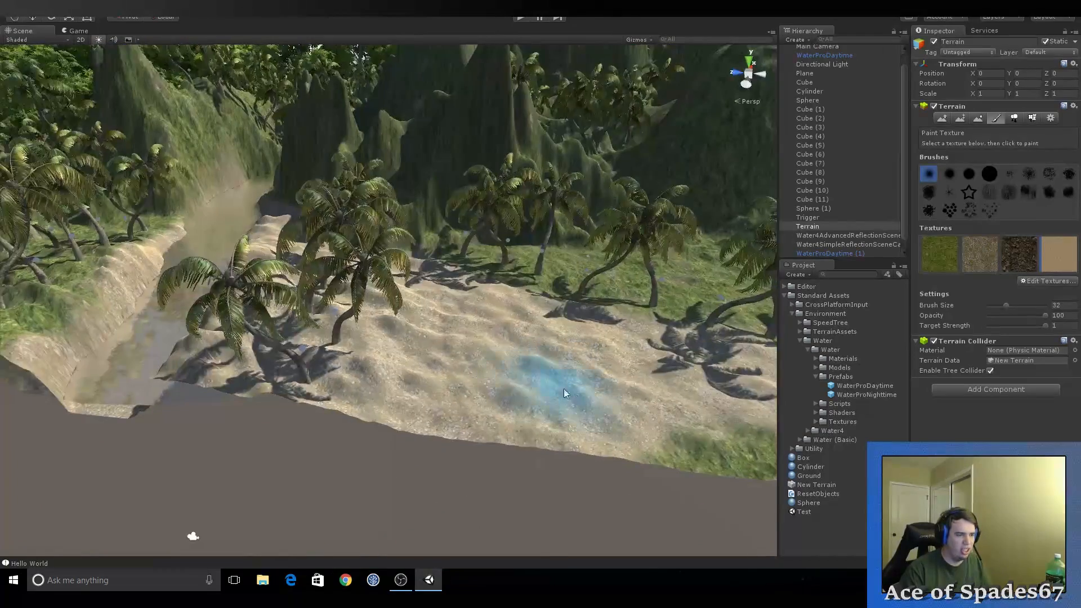
drag(563, 389, 698, 447)
mouse_move(698, 448)
right_down()
mouse_move(706, 389)
mouse_move(647, 389)
right_up()
mouse_move(648, 389)
mouse_down()
mouse_move(667, 417)
mouse_move(641, 398)
mouse_move(665, 416)
mouse_up()
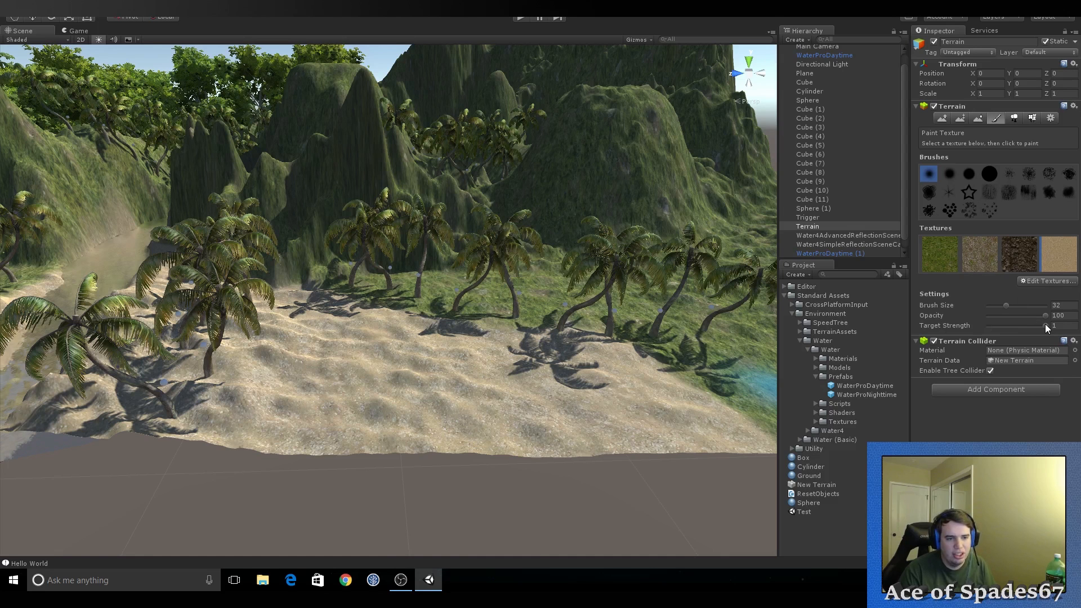
Set the texture target strength to 0.098 and brush sand along the beach's grassy edge and the foot of the mountains
drag(1046, 326, 1030, 326)
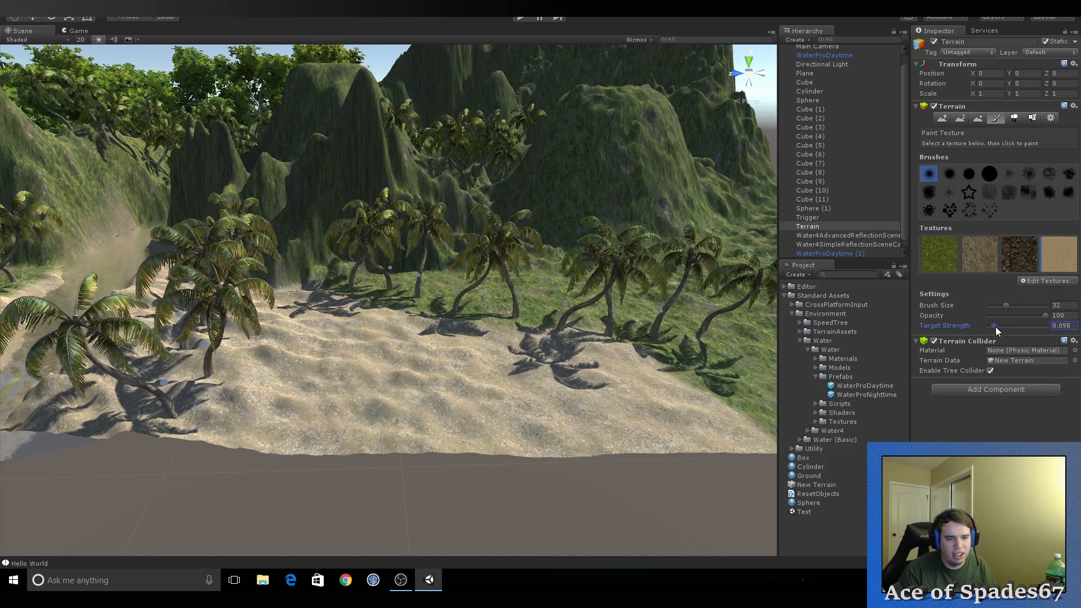
mouse_move(639, 356)
mouse_down()
mouse_move(670, 372)
mouse_move(627, 424)
mouse_move(643, 339)
mouse_move(671, 357)
mouse_up()
mouse_move(513, 333)
mouse_down()
mouse_move(539, 329)
mouse_move(360, 310)
mouse_up()
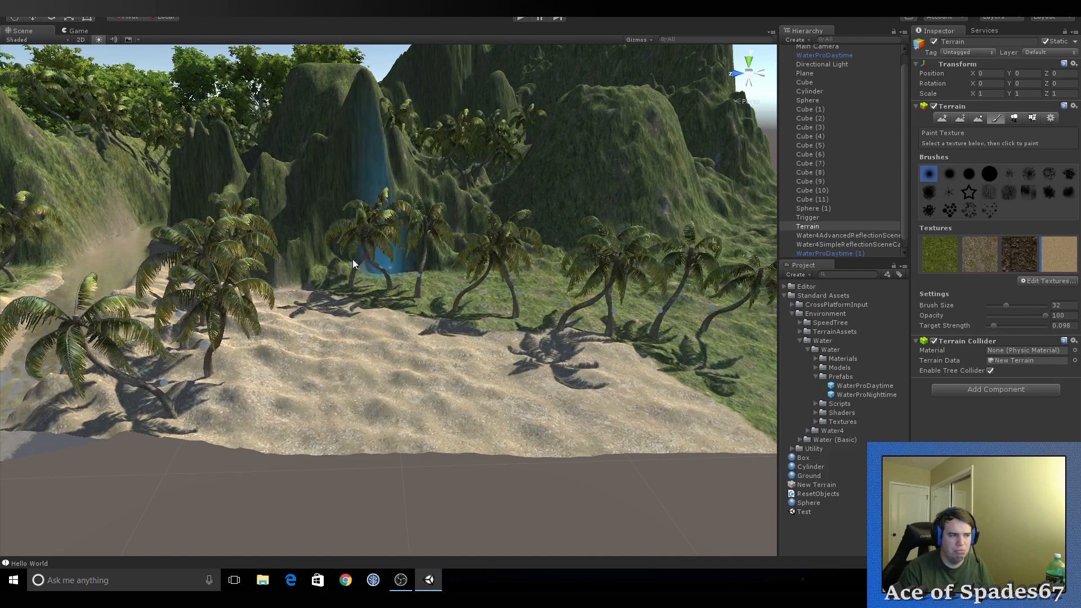
drag(353, 259, 299, 287)
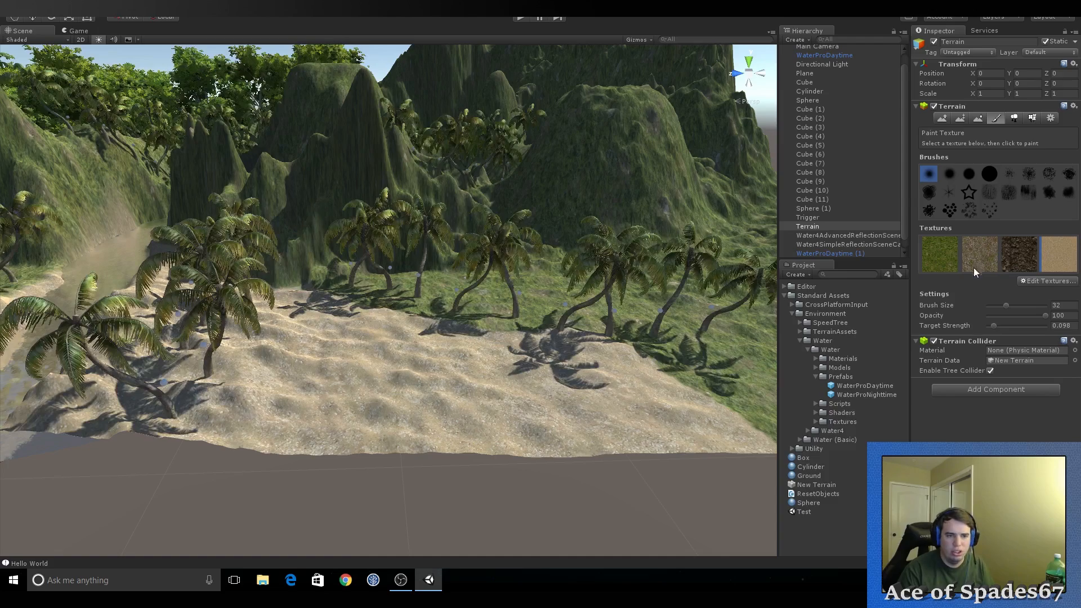
Switch the terrain to detail painting and look over the mountains, sandy channel, trees, painted grass and block stack
right_drag(729, 259, 752, 262)
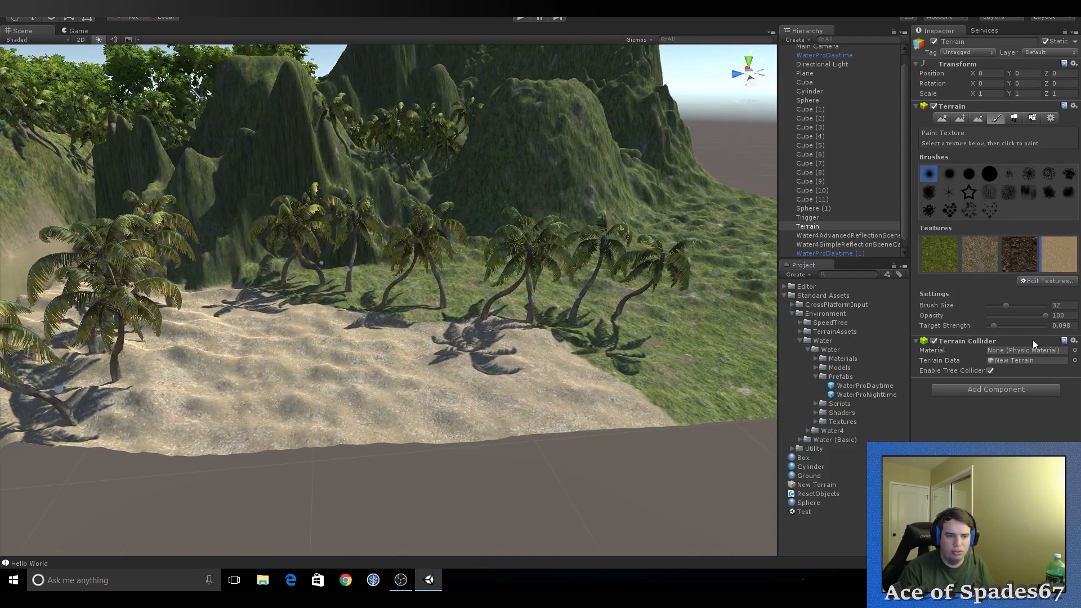
right_drag(515, 255, 710, 377)
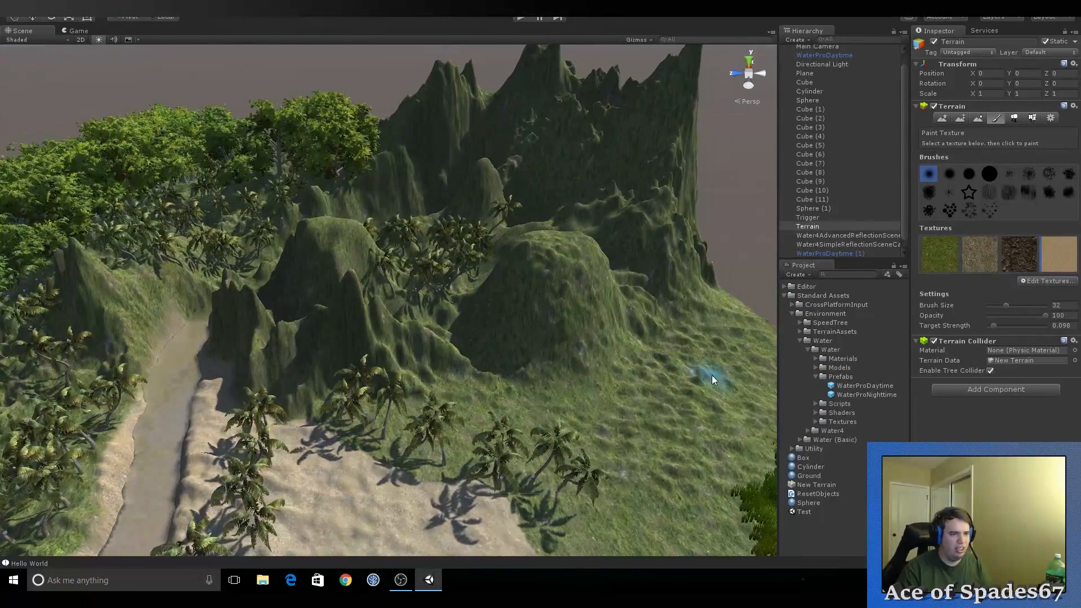
click(1034, 117)
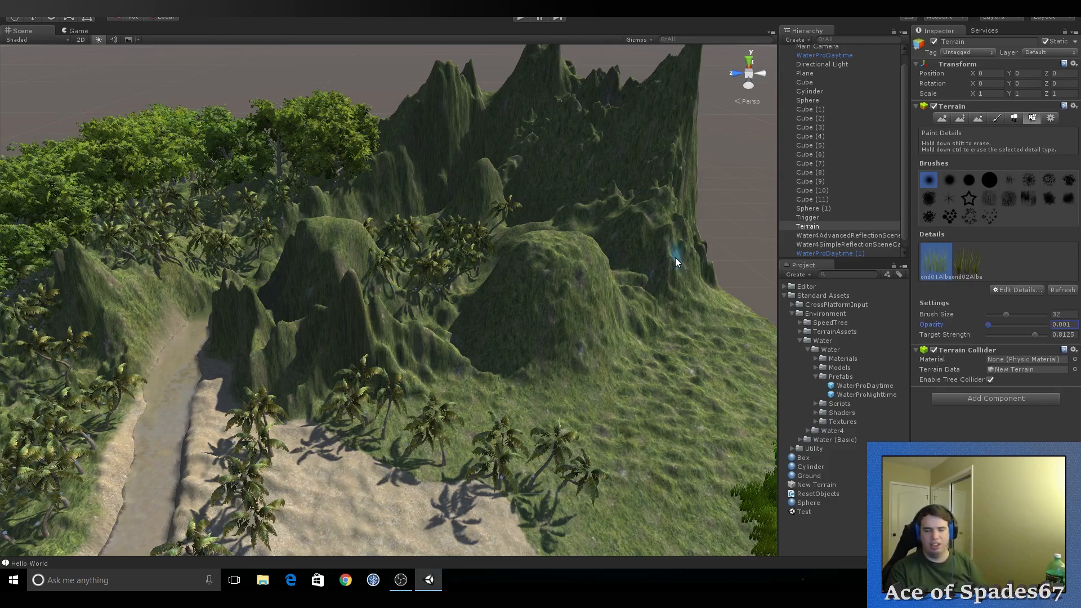
mouse_move(647, 269)
right_down()
mouse_move(595, 265)
mouse_move(633, 280)
right_up()
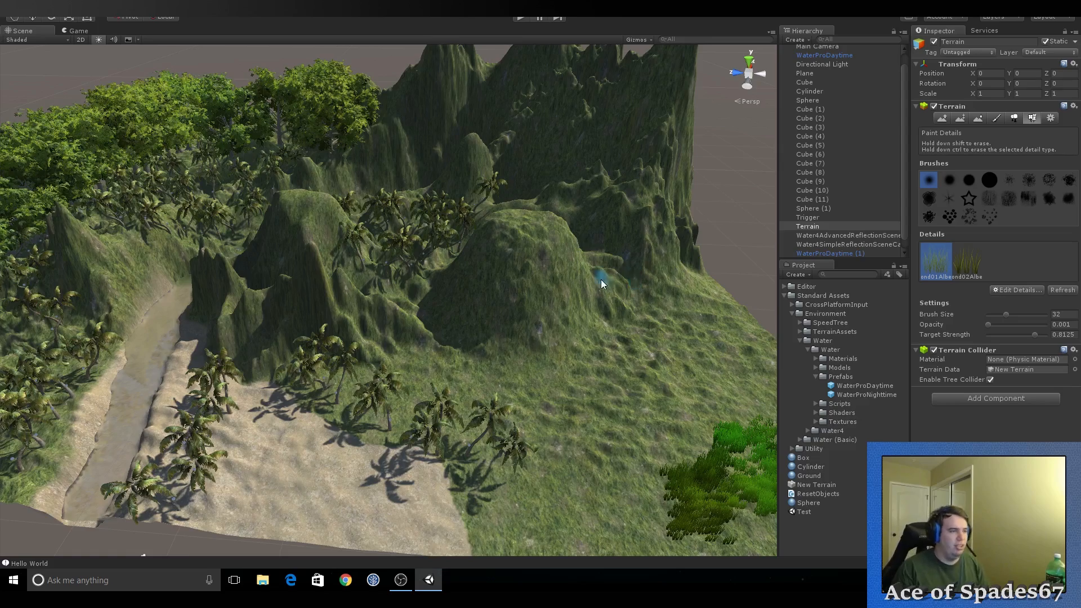
right_drag(600, 281, 503, 259)
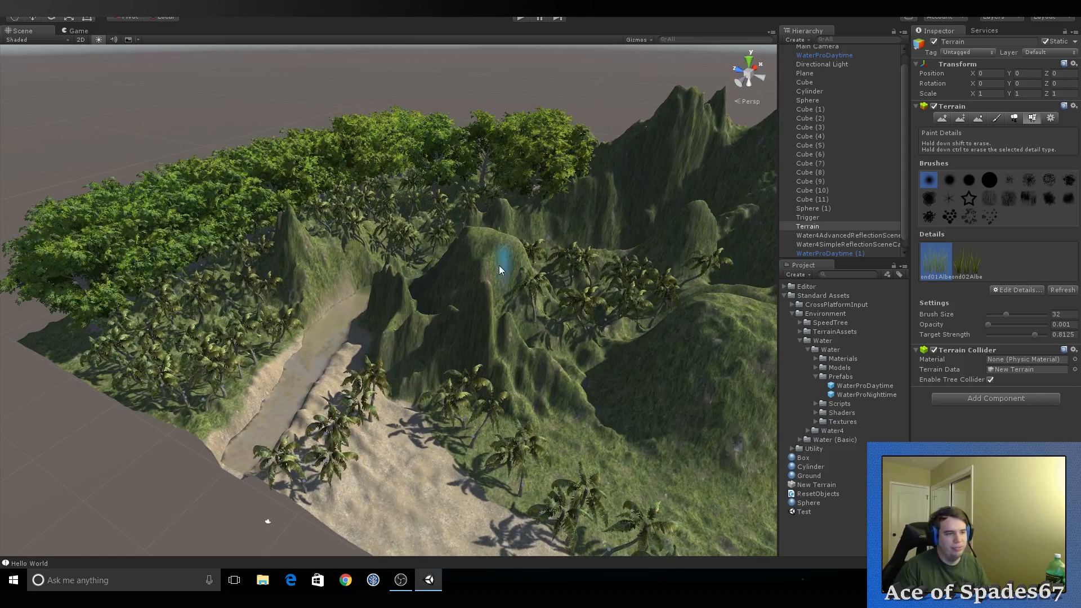
right_drag(499, 256, 792, 264)
key(w)
key(d)
Save the scene under the new name Test_Terrain in the project's Assets folder
click(8, 2)
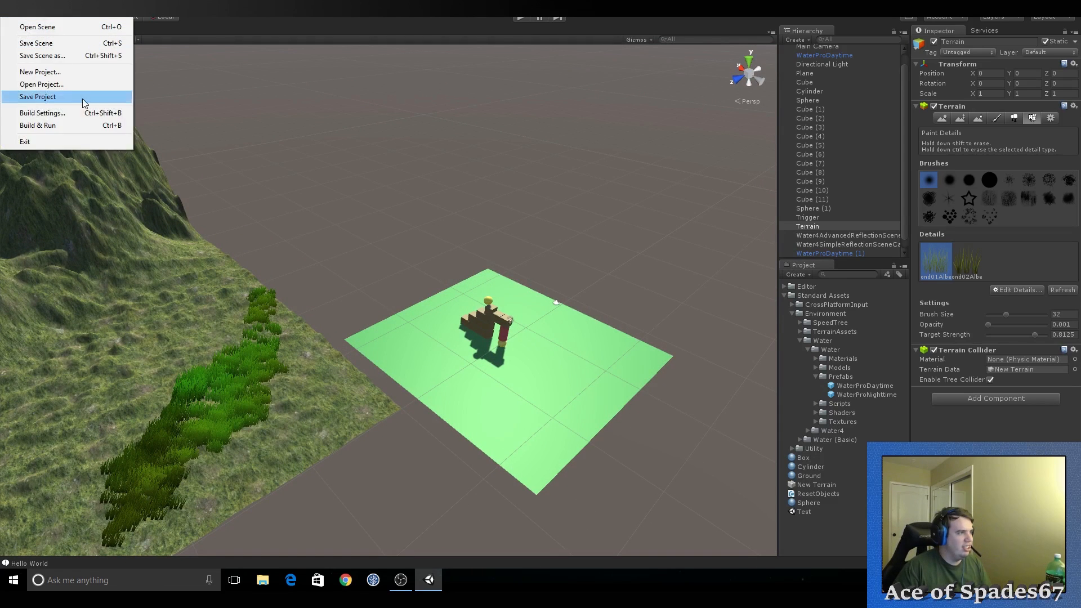
click(78, 55)
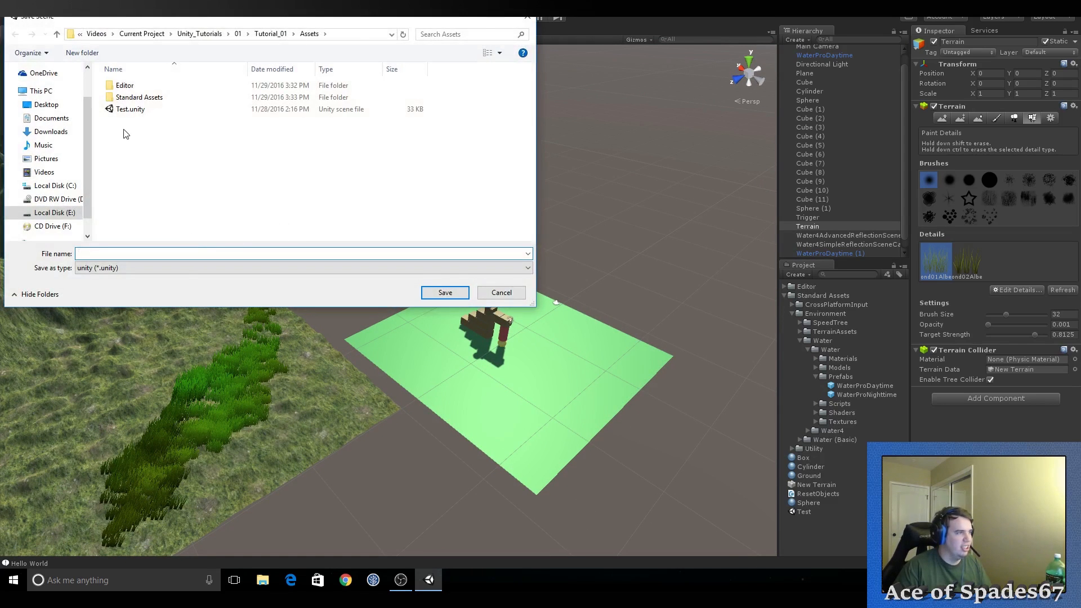
click(119, 111)
double_click(93, 254)
click(93, 254)
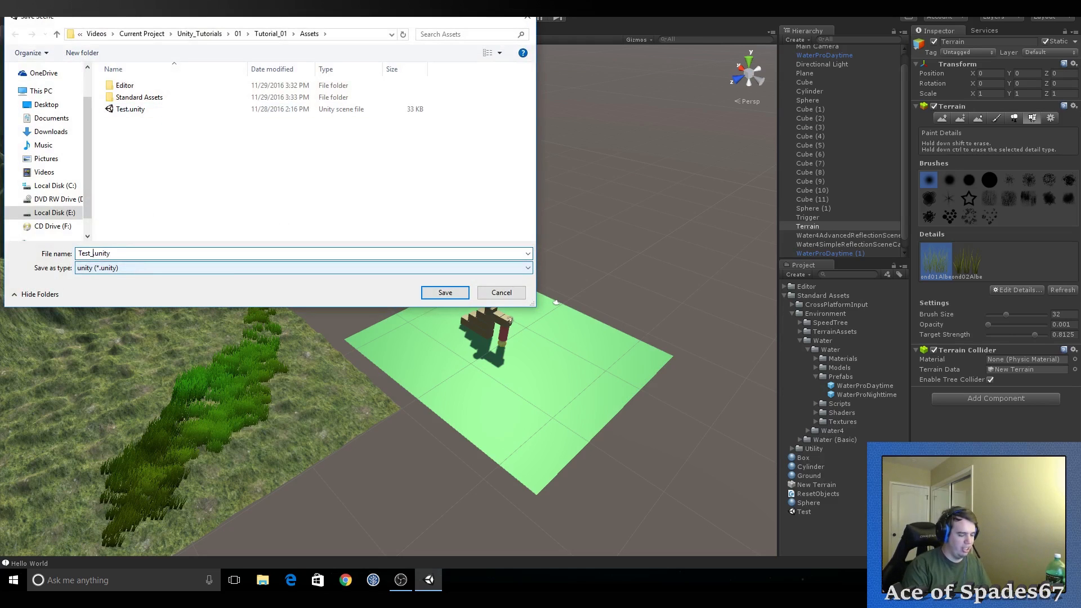
text(_Terrain)
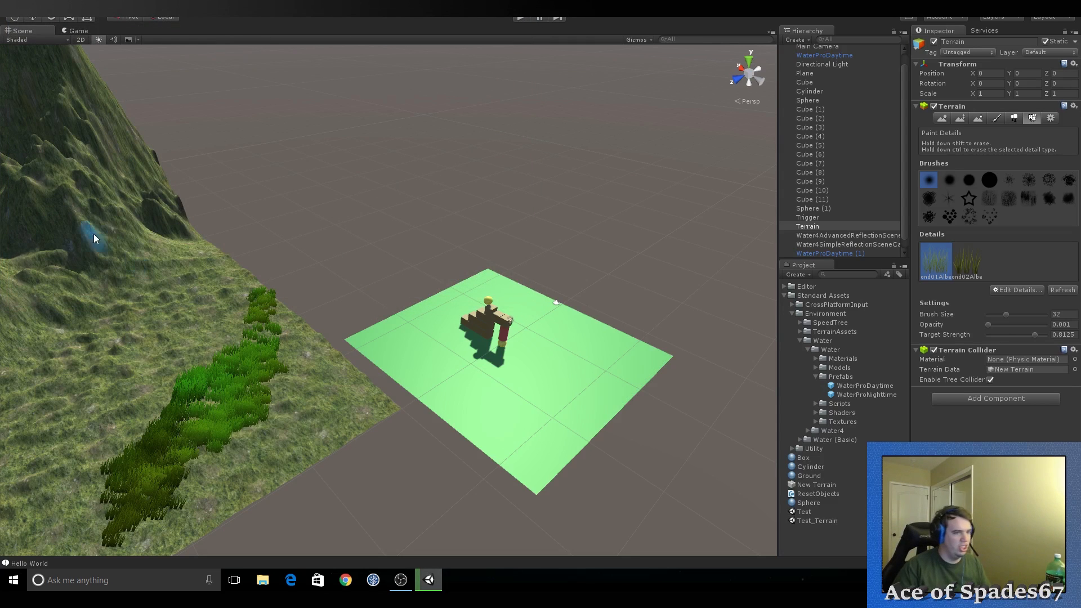